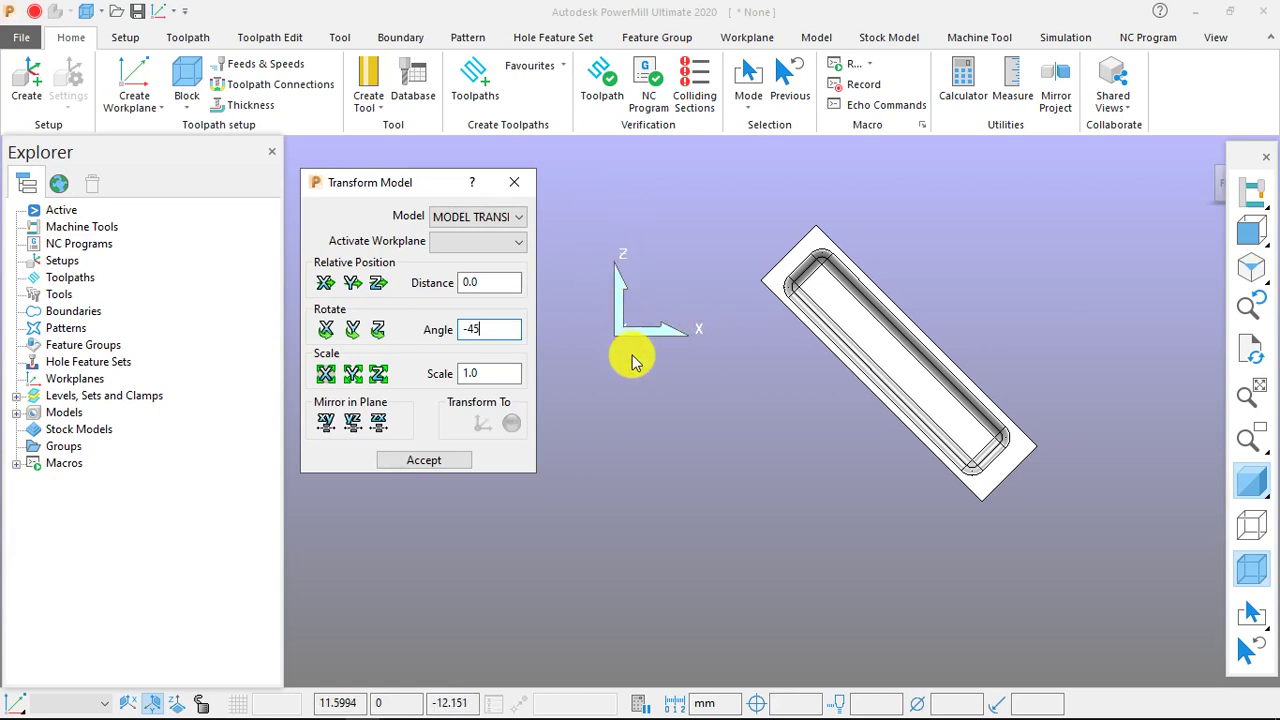
Step: Rotate the model -45 degrees about the Y axis and accept the transformation
{"action": "left_click", "coordinate": [354, 331]}
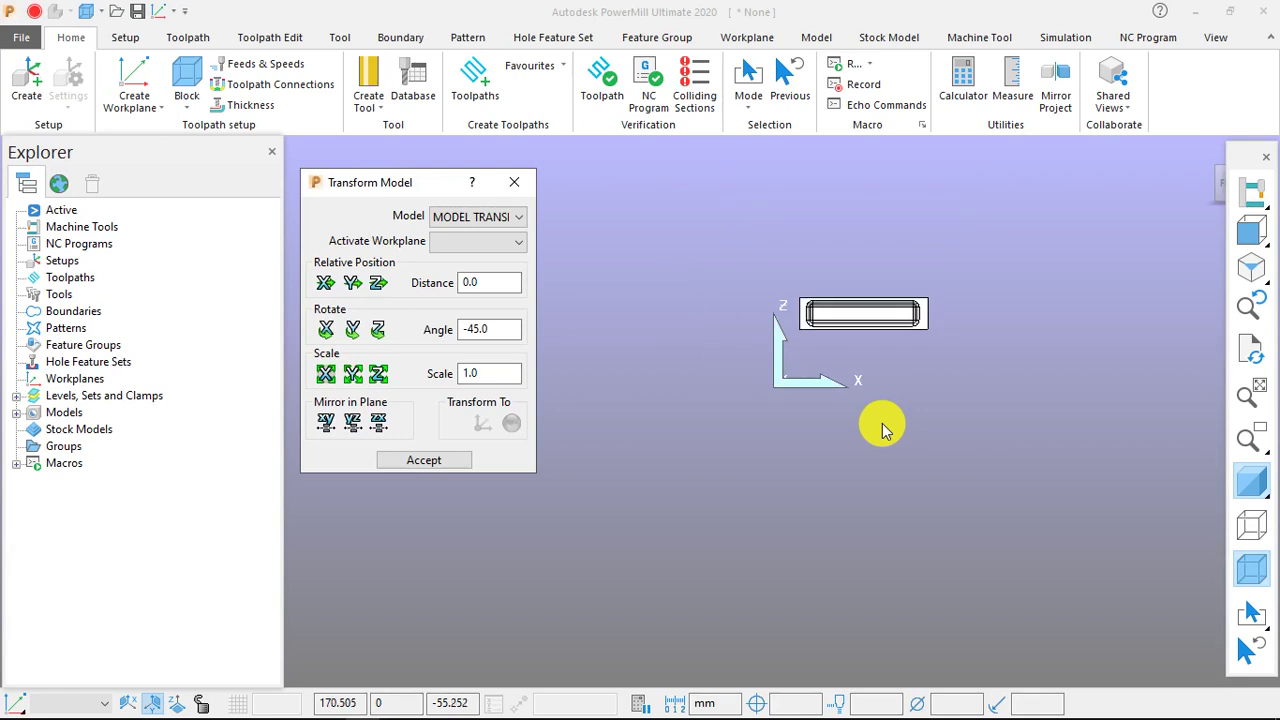
{"action": "scroll", "coordinate": [829, 322], "scroll_direction": "up", "scroll_amount": 5}
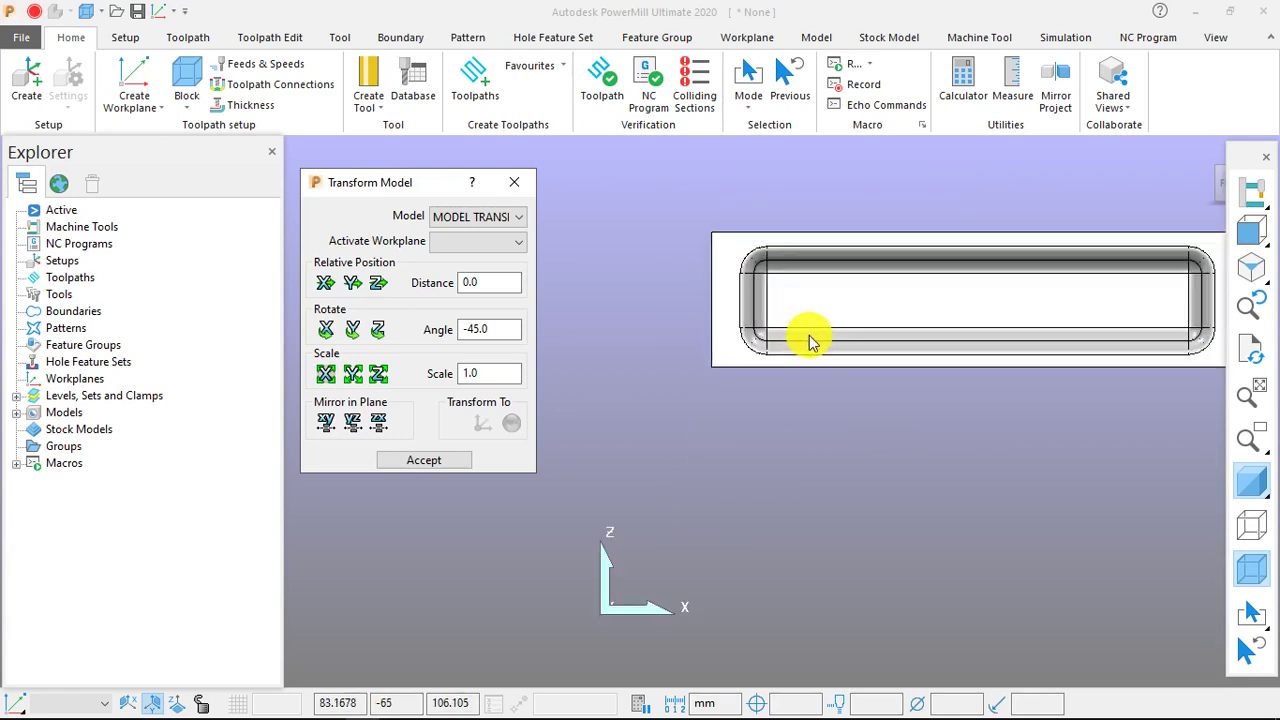
{"action": "scroll", "coordinate": [737, 300], "scroll_direction": "down", "scroll_amount": 1}
{"action": "scroll", "coordinate": [845, 342], "scroll_direction": "down", "scroll_amount": 2}
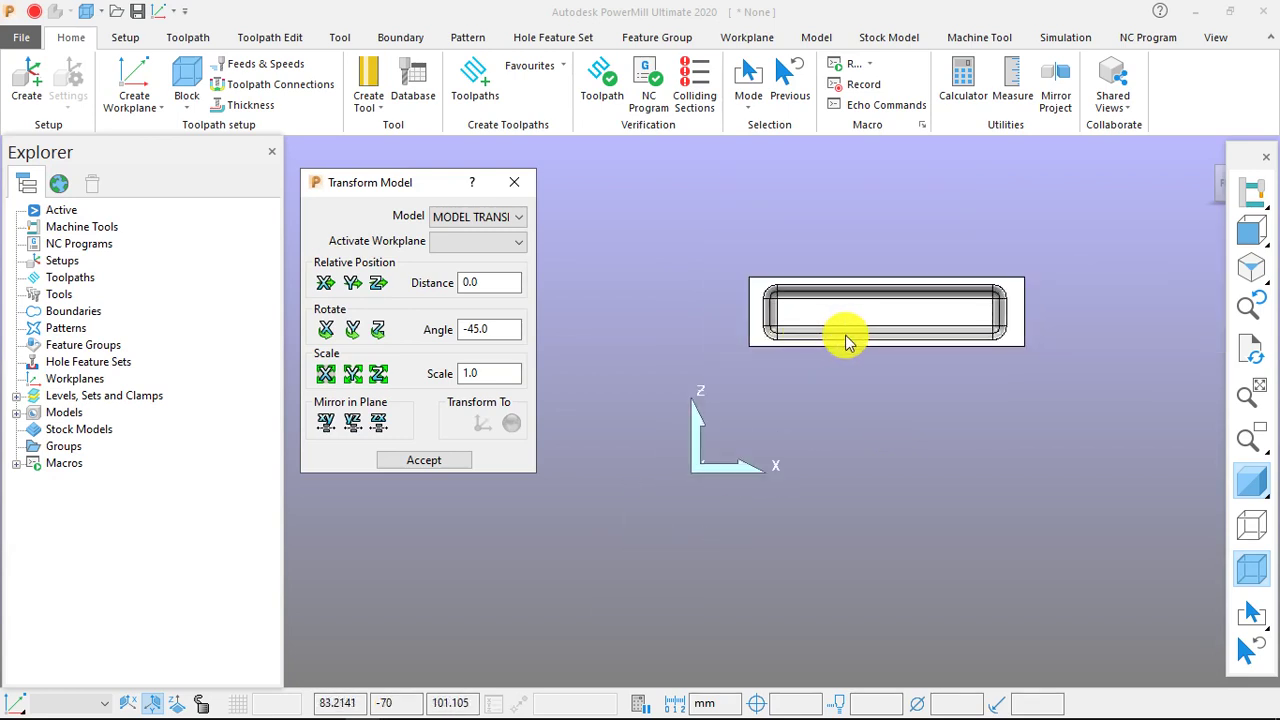
{"action": "left_click", "coordinate": [443, 461]}
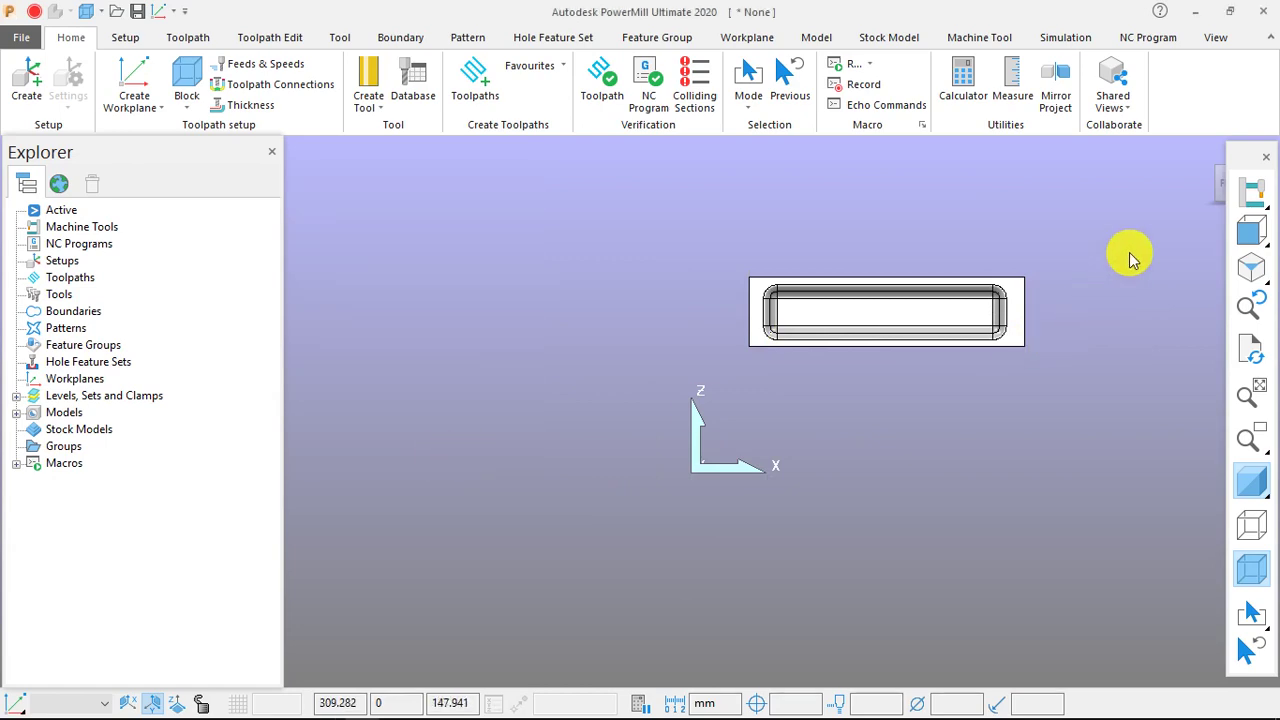
Step: Examine the rotated model from the top and at an angle, checking its orientation and position against the origin axes
{"action": "mouse_move", "coordinate": [1248, 230]}
{"action": "left_click", "coordinate": [1201, 234]}
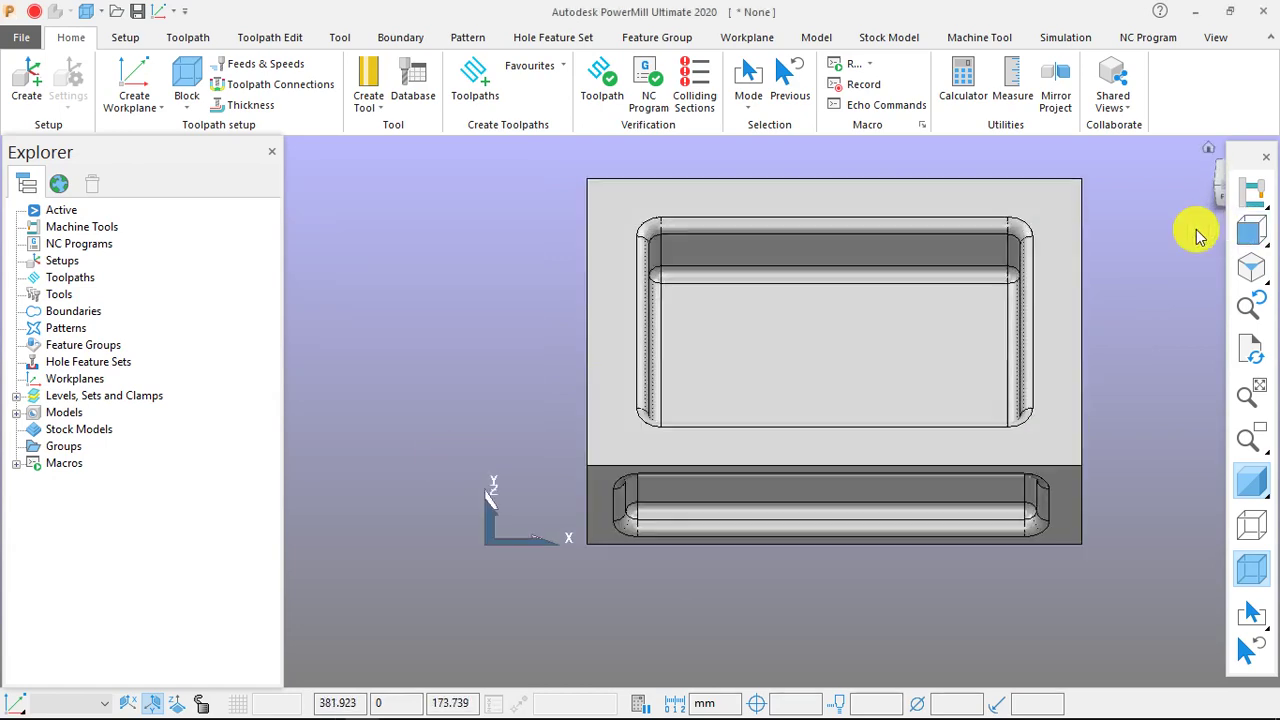
{"action": "scroll", "coordinate": [891, 314], "scroll_direction": "down", "scroll_amount": 2}
{"action": "middle_click_drag", "start_coordinate": [737, 414], "coordinate": [766, 329]}
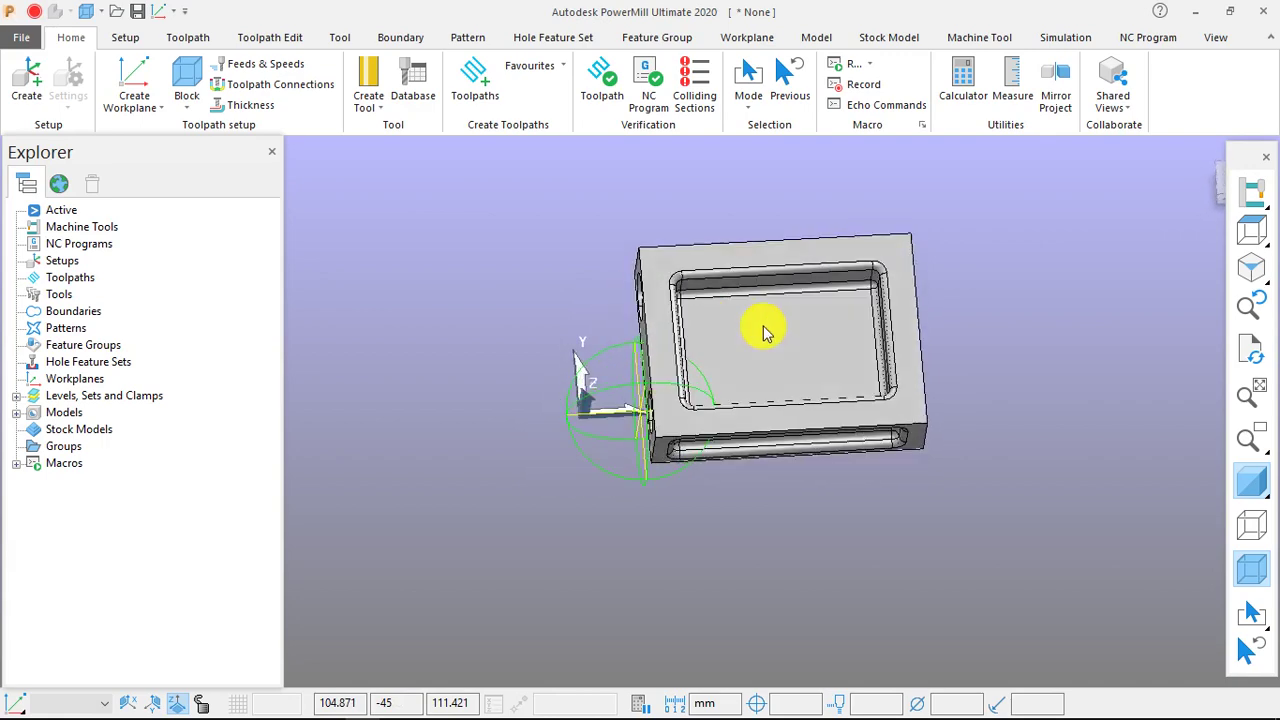
{"action": "left_click", "coordinate": [1255, 238]}
{"action": "scroll", "coordinate": [809, 320], "scroll_direction": "down", "scroll_amount": 2}
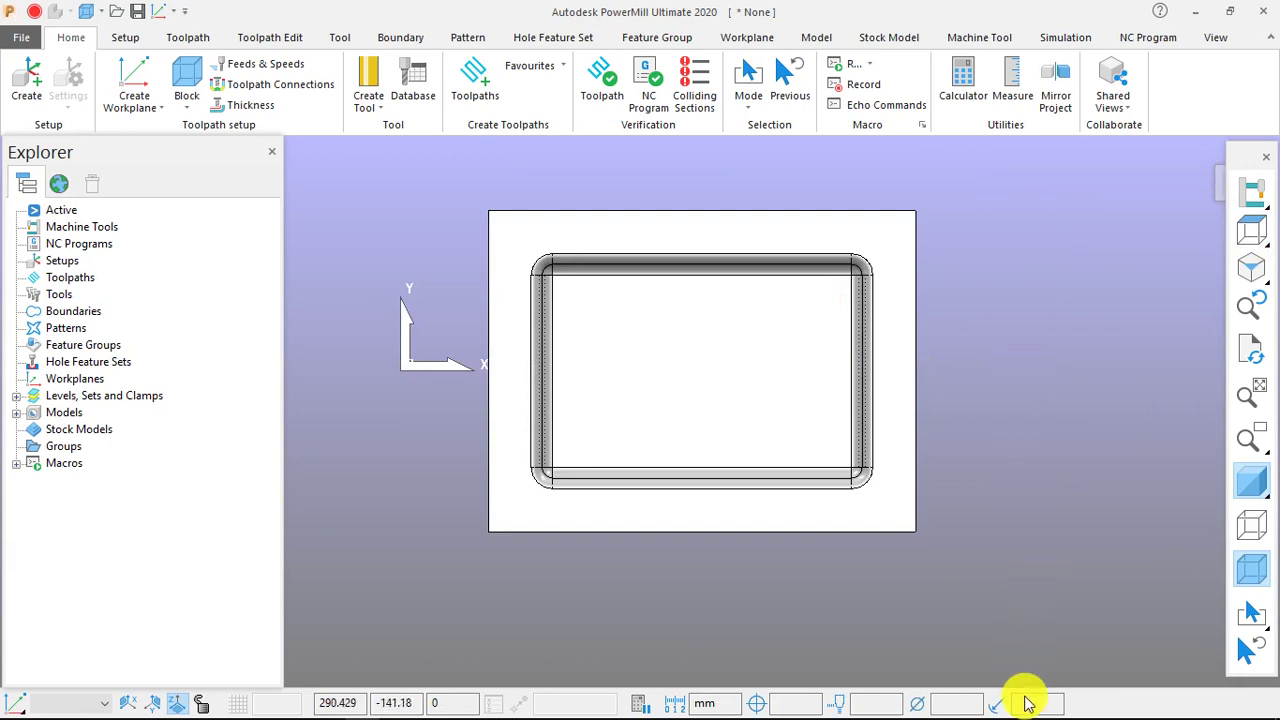
{"action": "scroll", "coordinate": [792, 380], "scroll_direction": "down", "scroll_amount": 1}
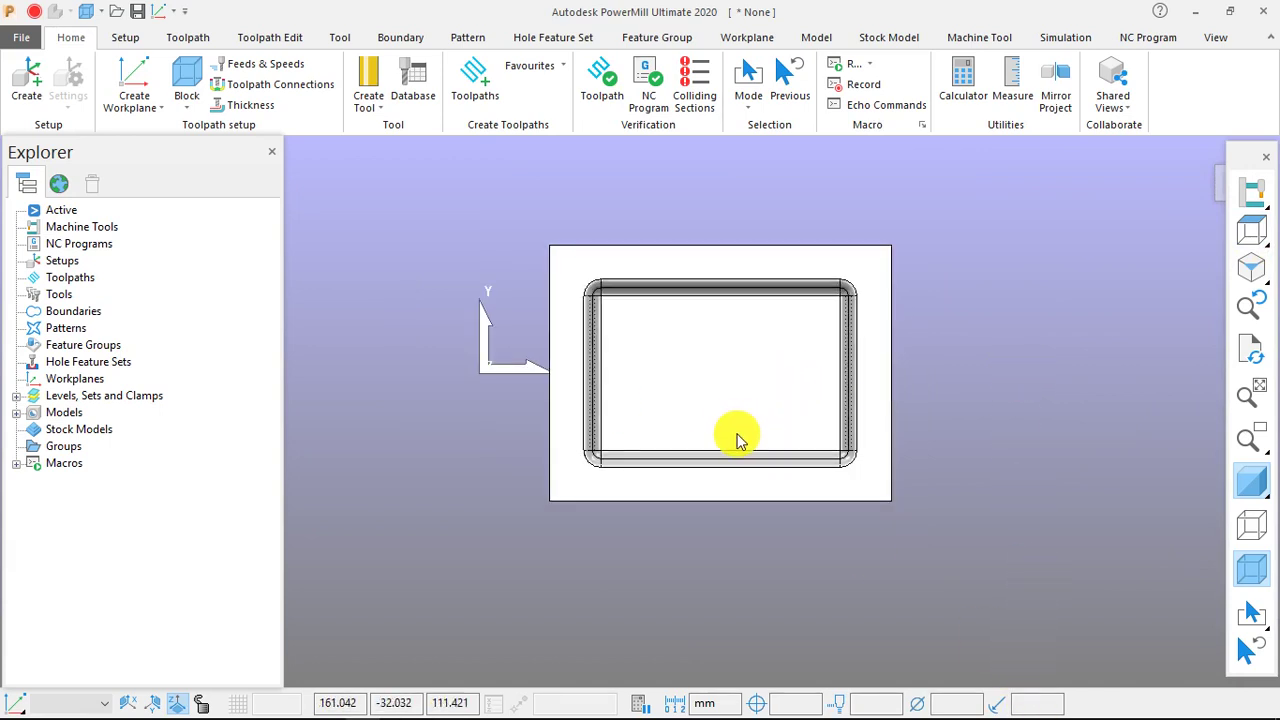
{"action": "middle_click_drag", "start_coordinate": [733, 428], "coordinate": [585, 505]}
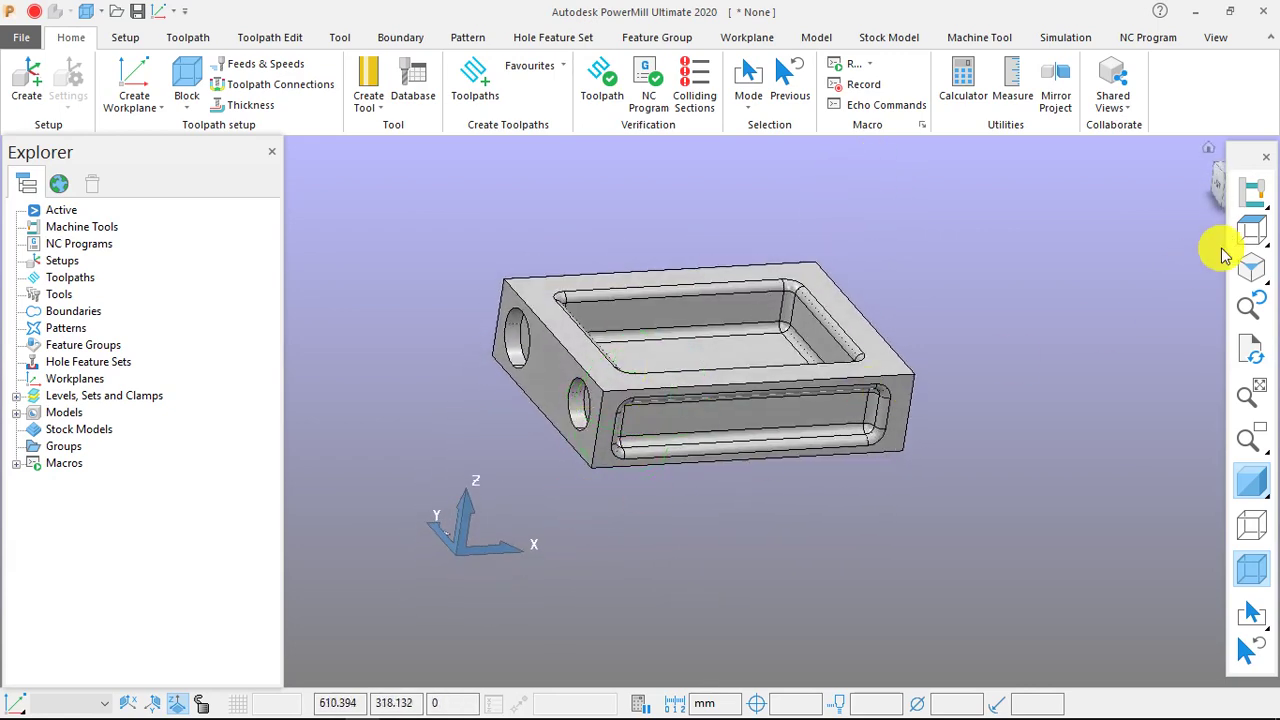
{"action": "mouse_move", "coordinate": [1245, 237]}
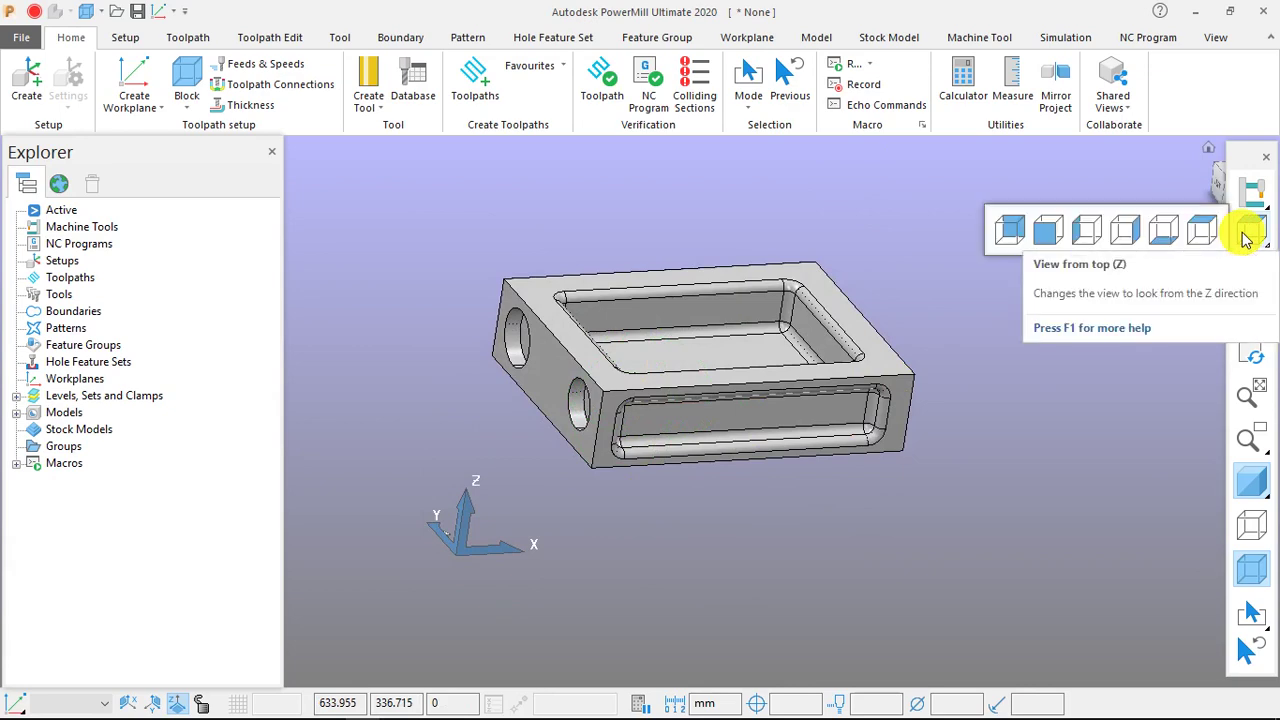
{"action": "left_click", "coordinate": [1245, 237]}
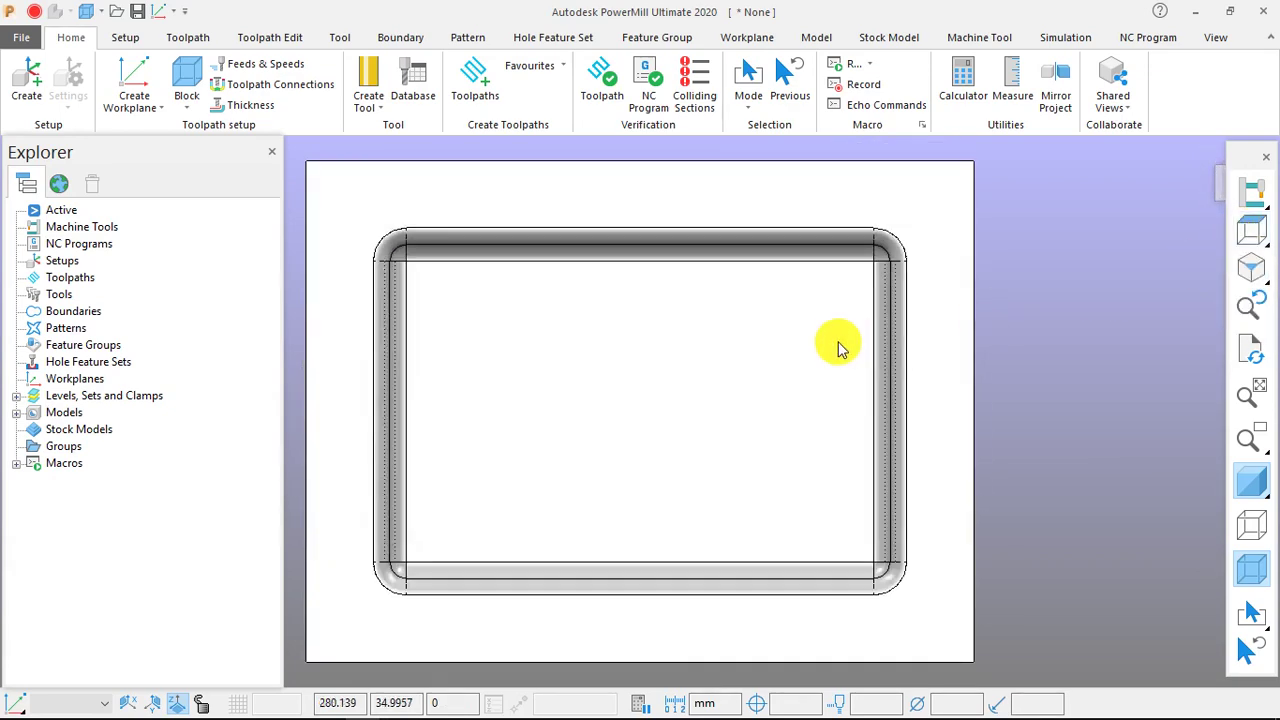
{"action": "scroll", "coordinate": [864, 336], "scroll_direction": "down", "scroll_amount": 2}
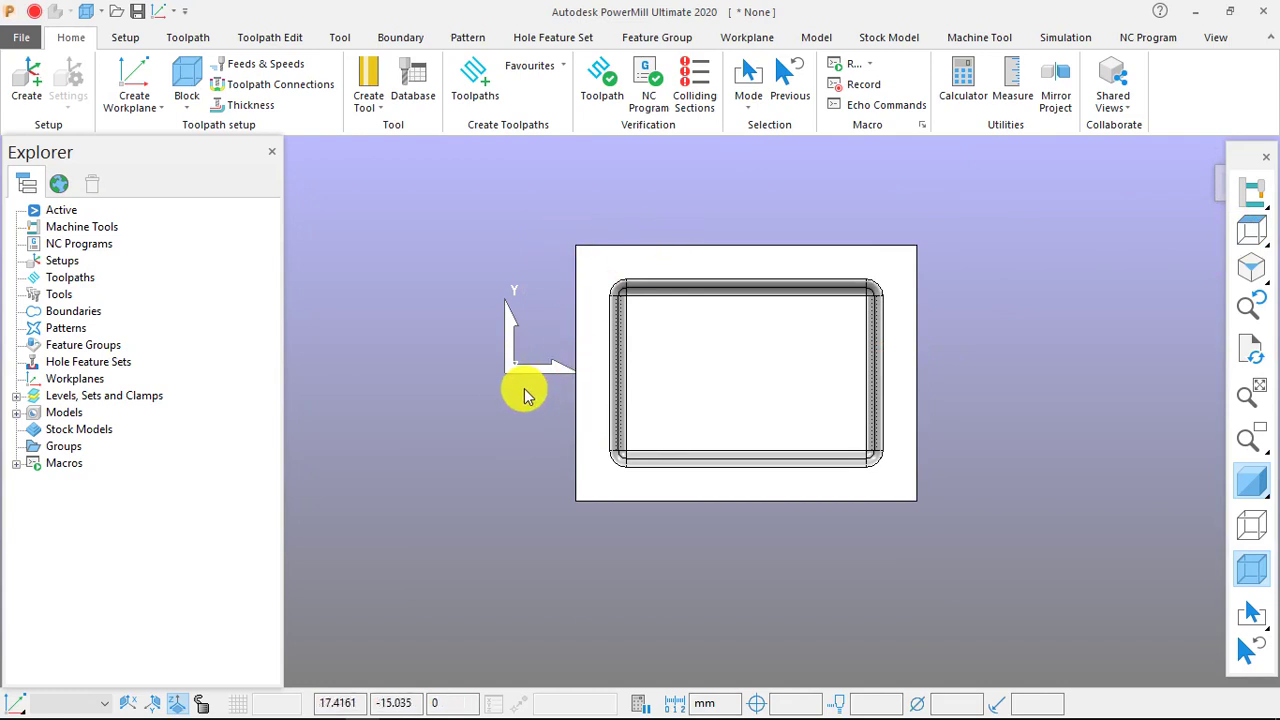
{"action": "scroll", "coordinate": [512, 383], "scroll_direction": "up", "scroll_amount": 4}
{"action": "scroll", "coordinate": [505, 381], "scroll_direction": "up", "scroll_amount": 2}
{"action": "scroll", "coordinate": [489, 370], "scroll_direction": "down", "scroll_amount": 6}
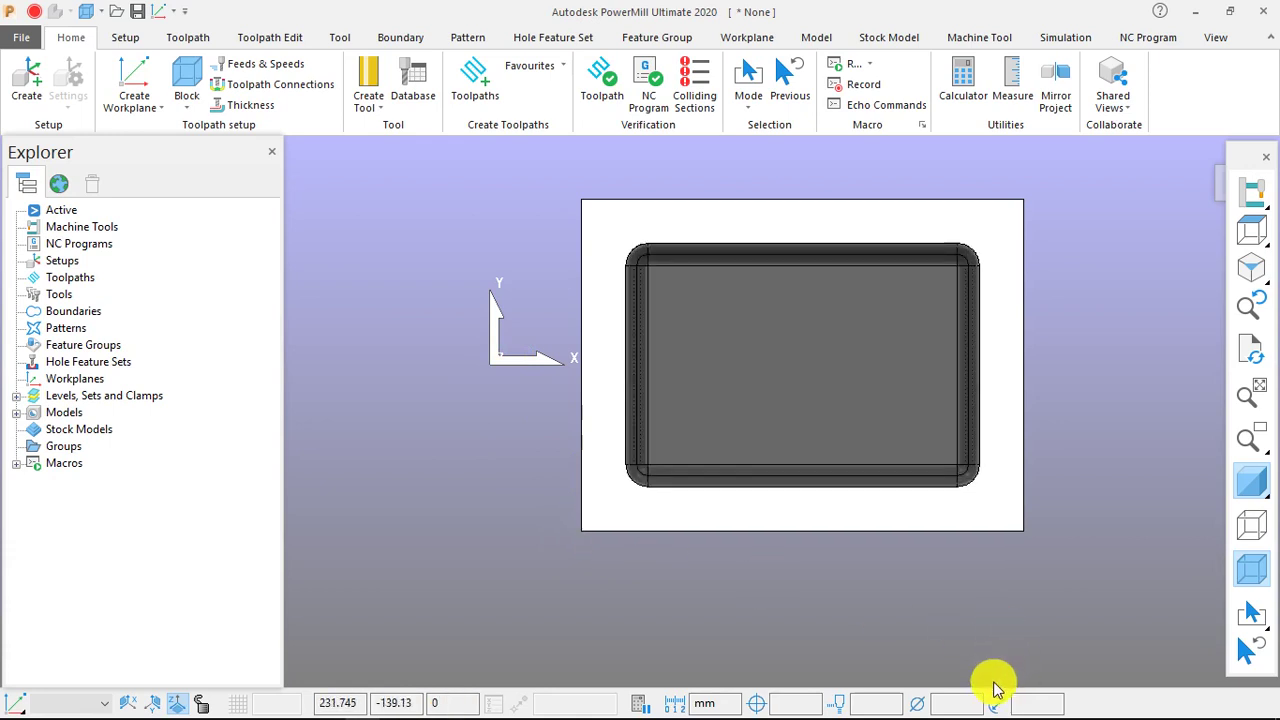
{"action": "left_click", "coordinate": [752, 703]}
{"action": "mouse_move", "coordinate": [556, 511]}
{"action": "left_mouse_down"}
{"action": "mouse_move", "coordinate": [611, 513]}
{"action": "mouse_move", "coordinate": [626, 545]}
{"action": "mouse_move", "coordinate": [602, 569]}
{"action": "mouse_move", "coordinate": [557, 512]}
{"action": "left_mouse_up"}
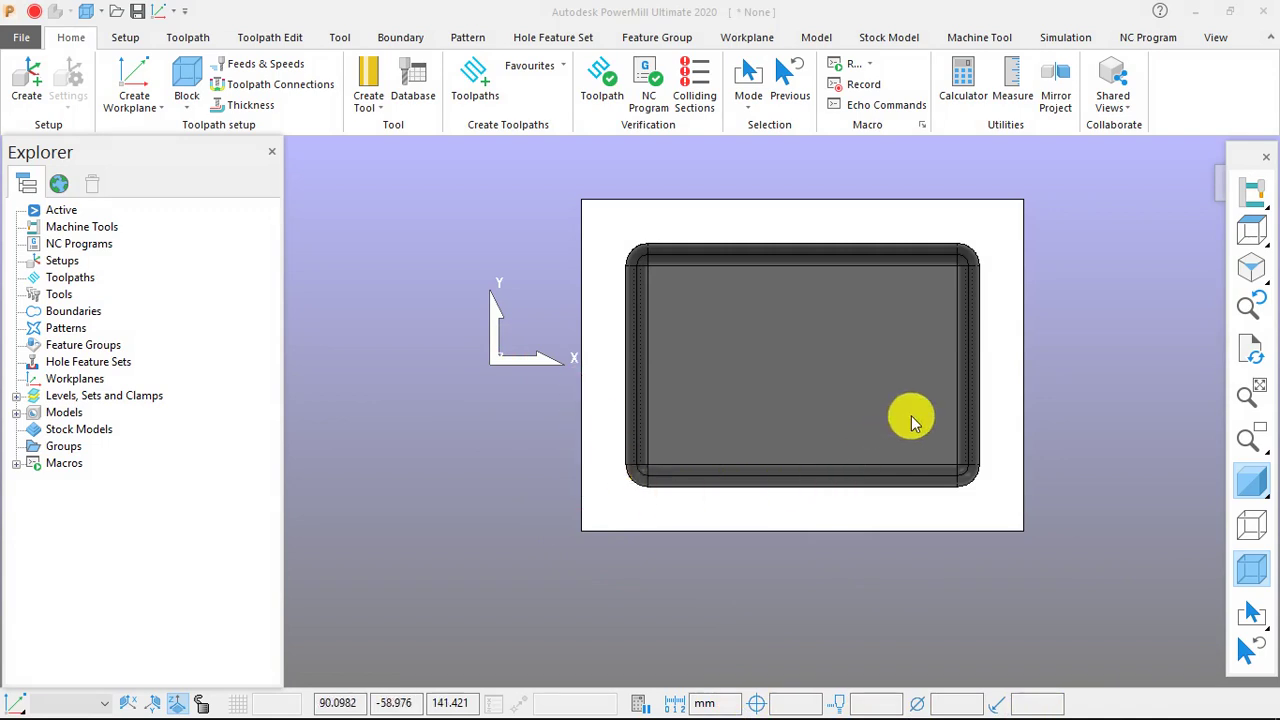
Step: Calculate a box-shaped block around the model, using the active workplane and the Model limits type
{"action": "scroll", "coordinate": [932, 352], "scroll_direction": "down", "scroll_amount": 1}
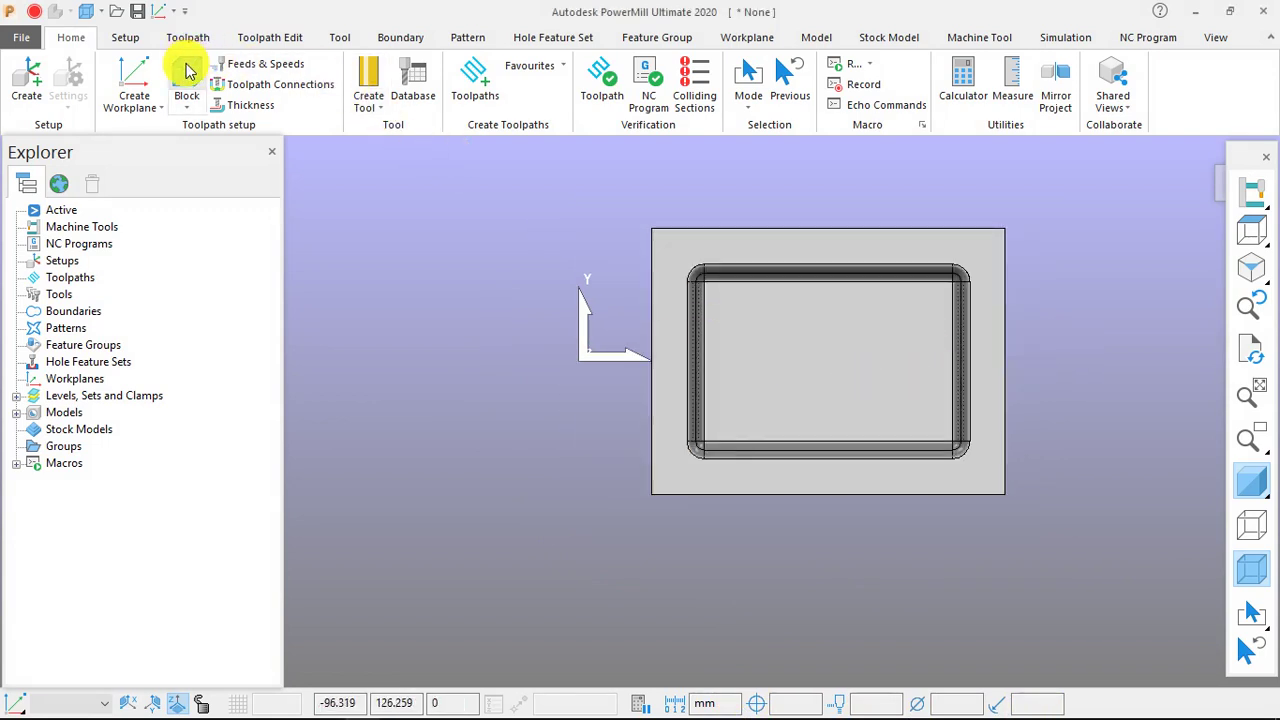
{"action": "left_click_drag", "start_coordinate": [617, 196], "coordinate": [1058, 550]}
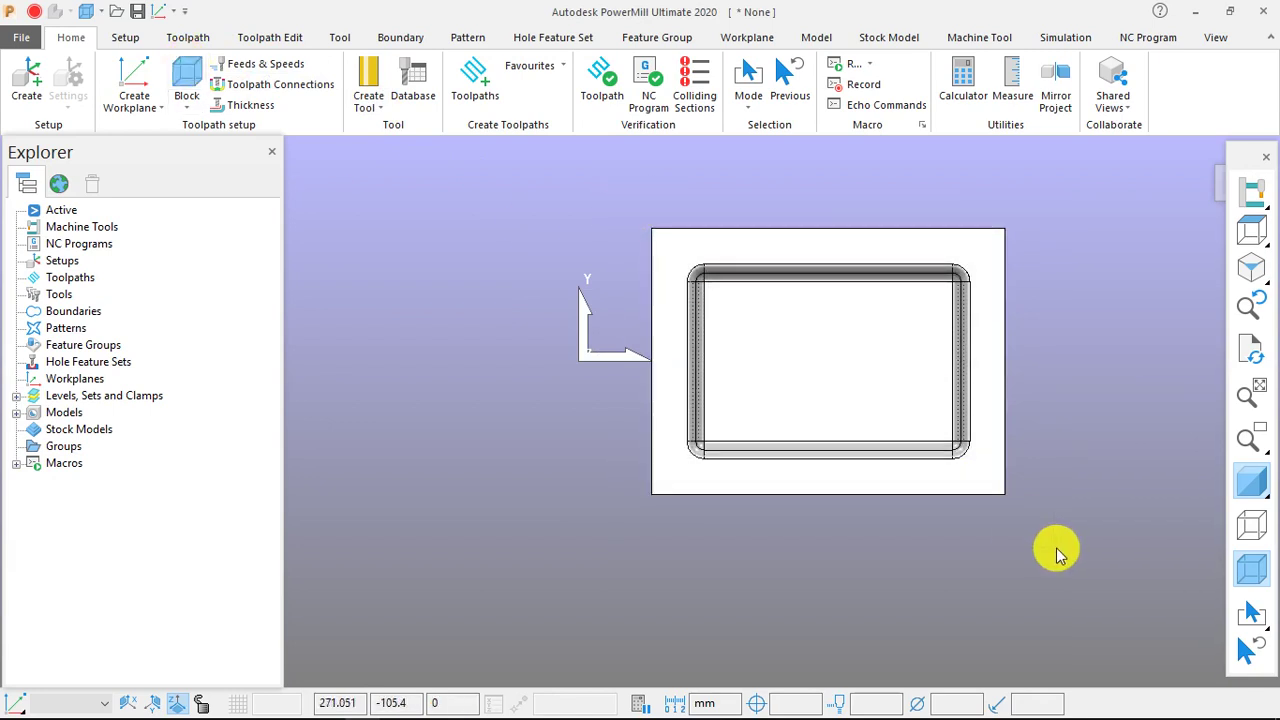
{"action": "left_click", "coordinate": [188, 80]}
{"action": "left_click", "coordinate": [545, 541]}
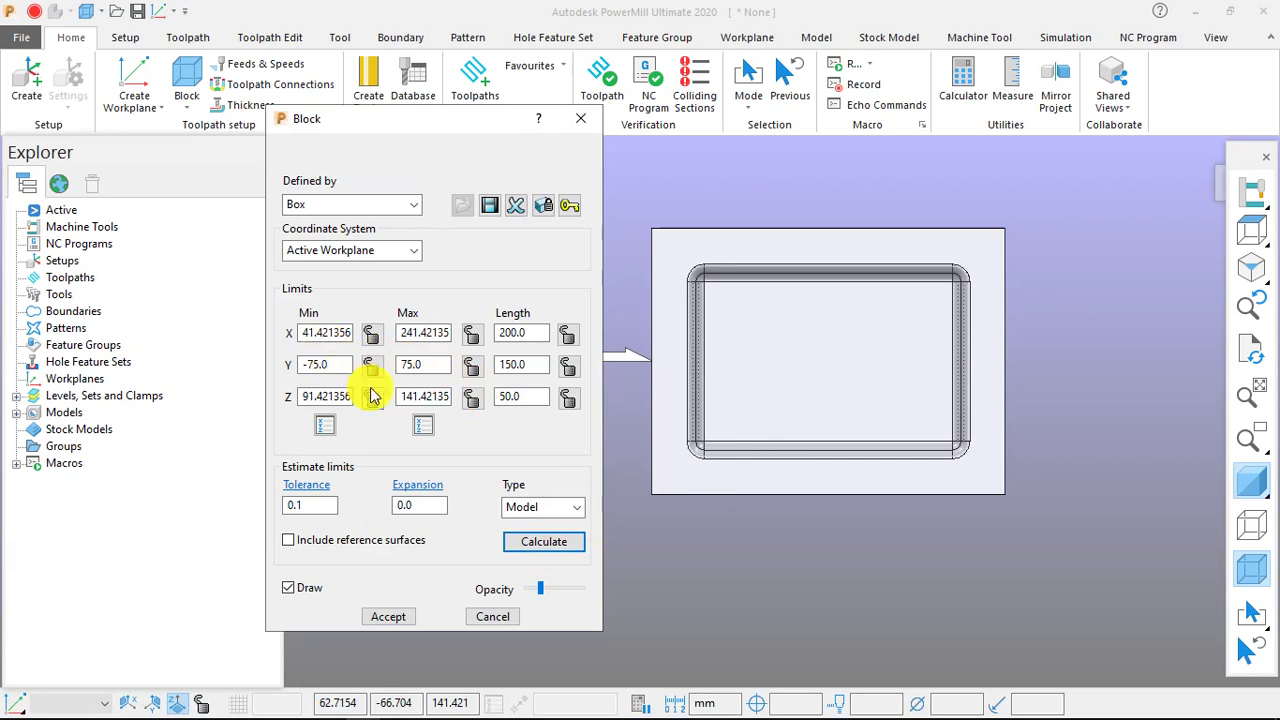
Step: Examine the block's minimum and maximum limits in Y, Z and X against the corners of the part
{"action": "scroll", "coordinate": [1003, 415], "scroll_direction": "down", "scroll_amount": 2}
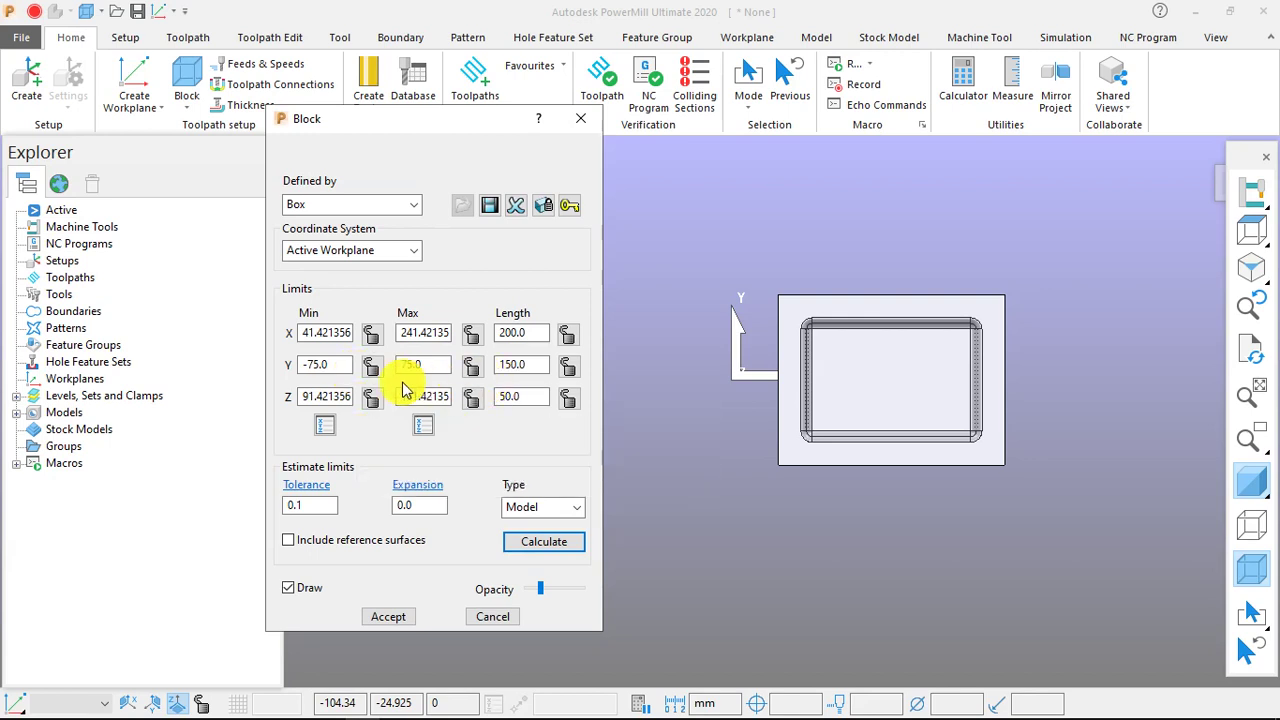
{"action": "left_click", "coordinate": [322, 365]}
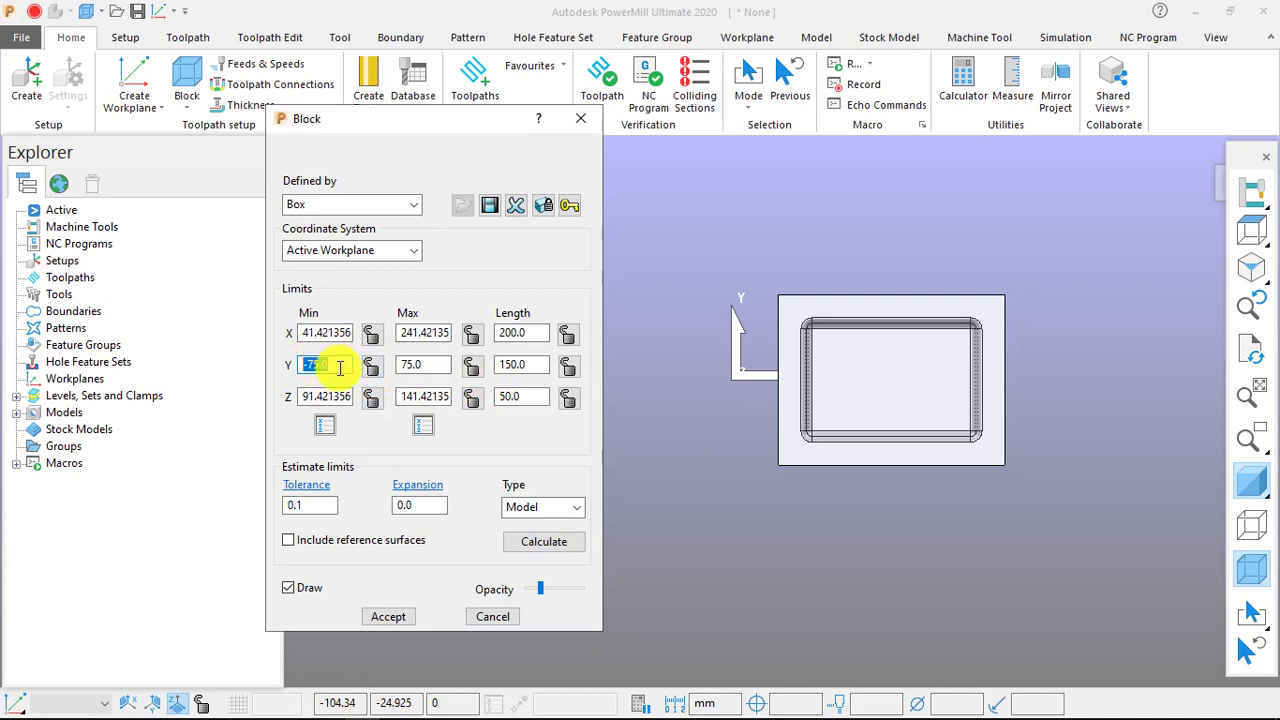
{"action": "left_click", "coordinate": [400, 364]}
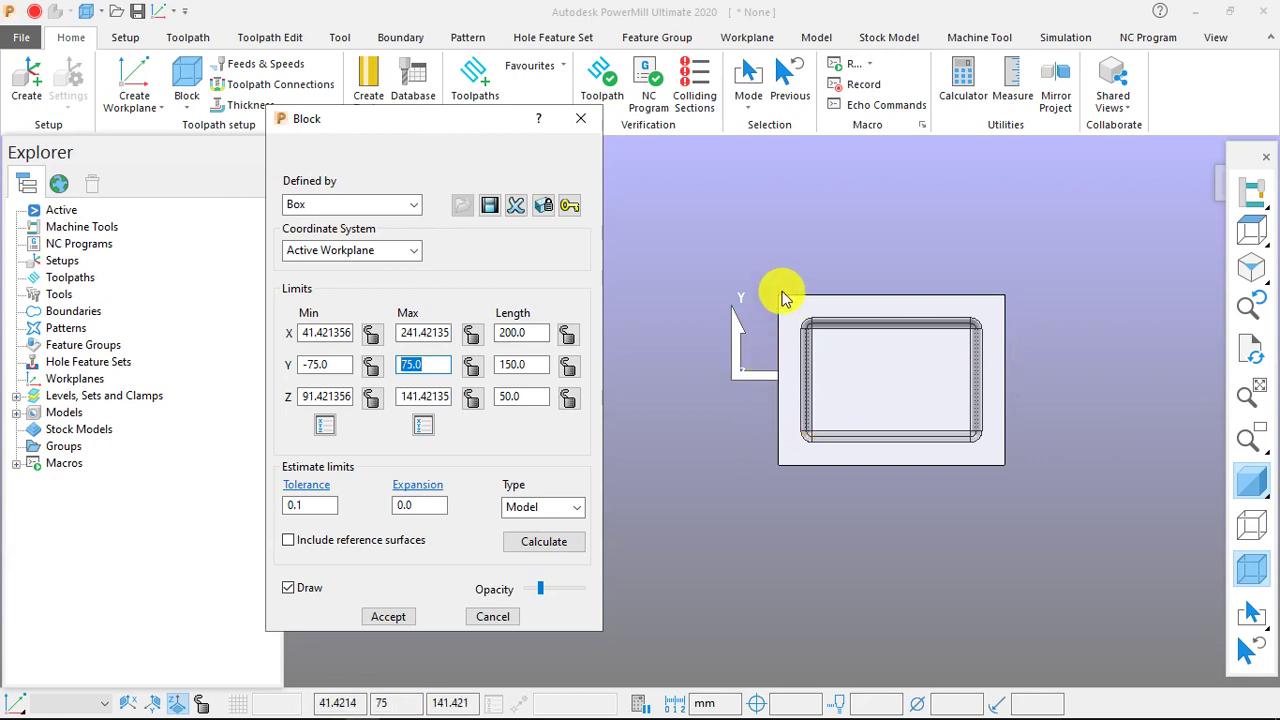
{"action": "left_click_drag", "start_coordinate": [340, 370], "coordinate": [306, 370]}
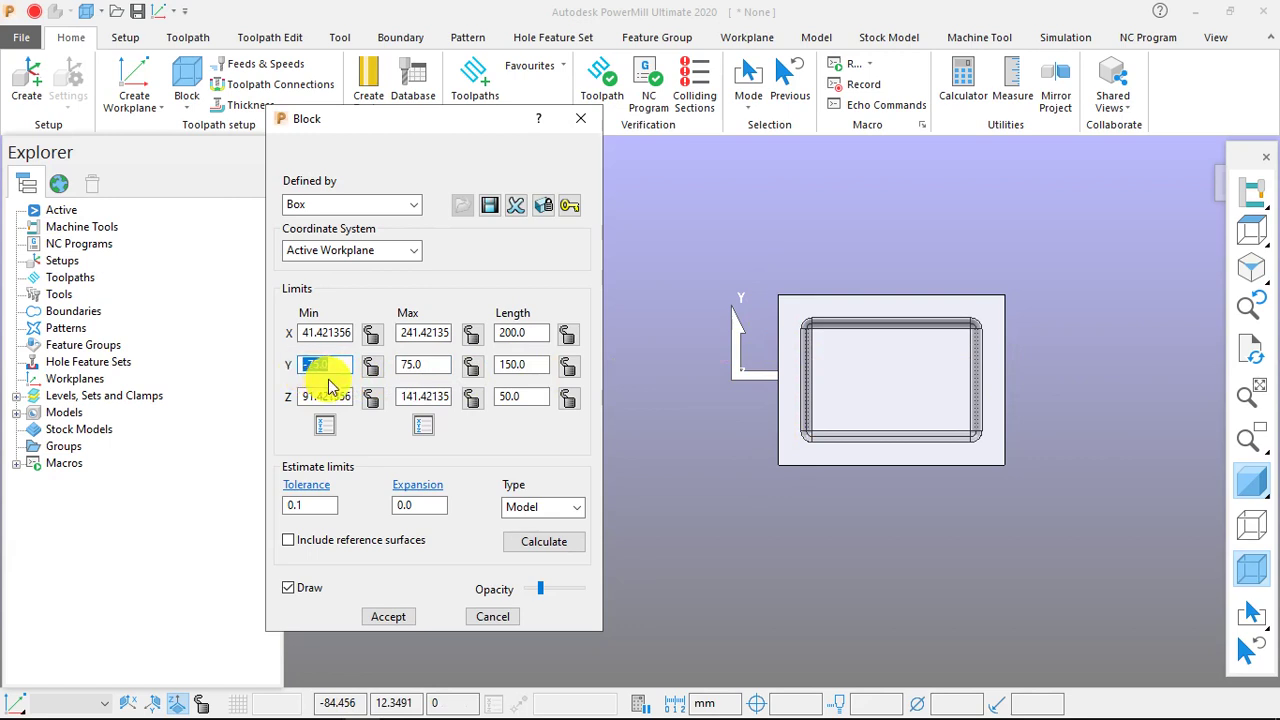
{"action": "double_click", "coordinate": [414, 364]}
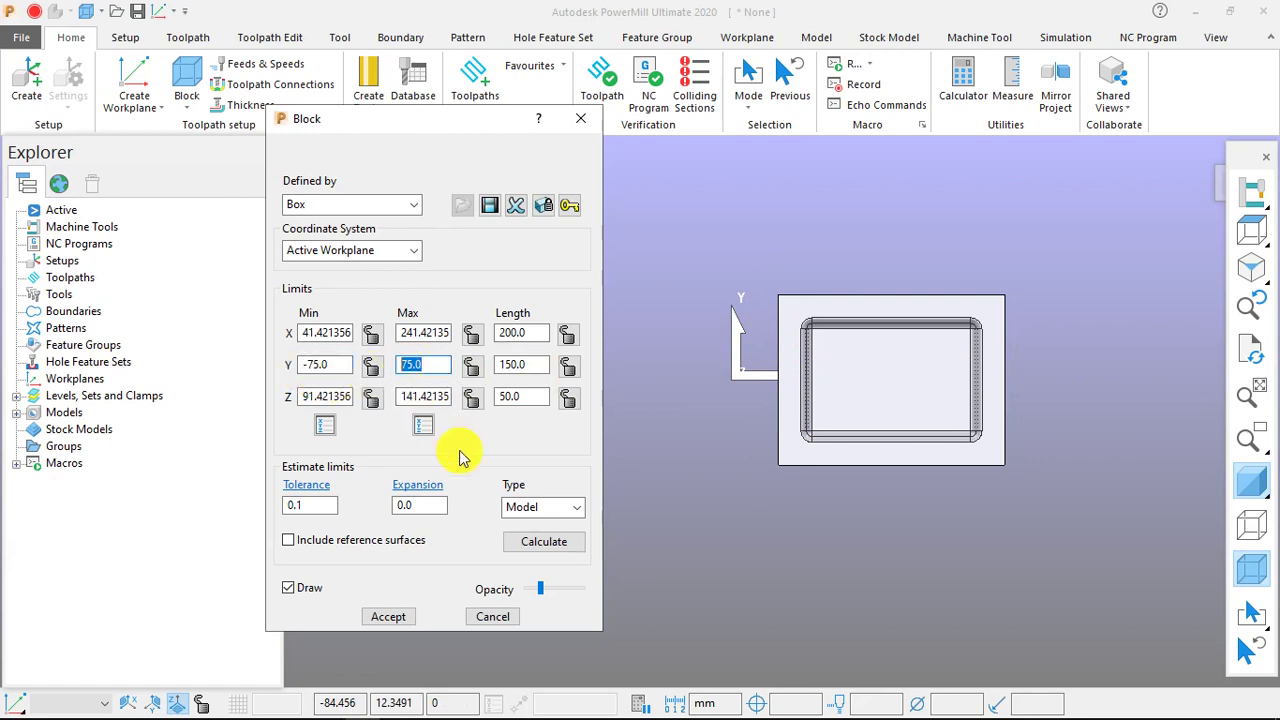
{"action": "left_click_drag", "start_coordinate": [343, 397], "coordinate": [310, 396]}
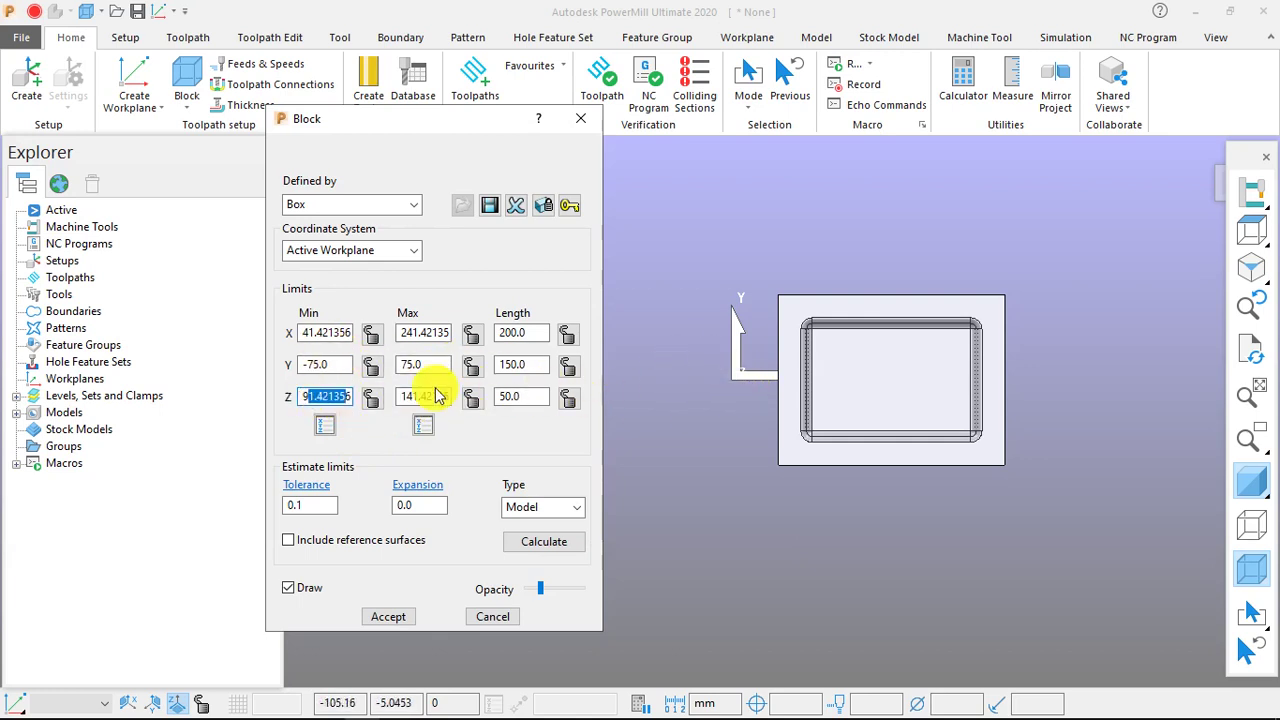
{"action": "left_click_drag", "start_coordinate": [350, 334], "coordinate": [285, 334]}
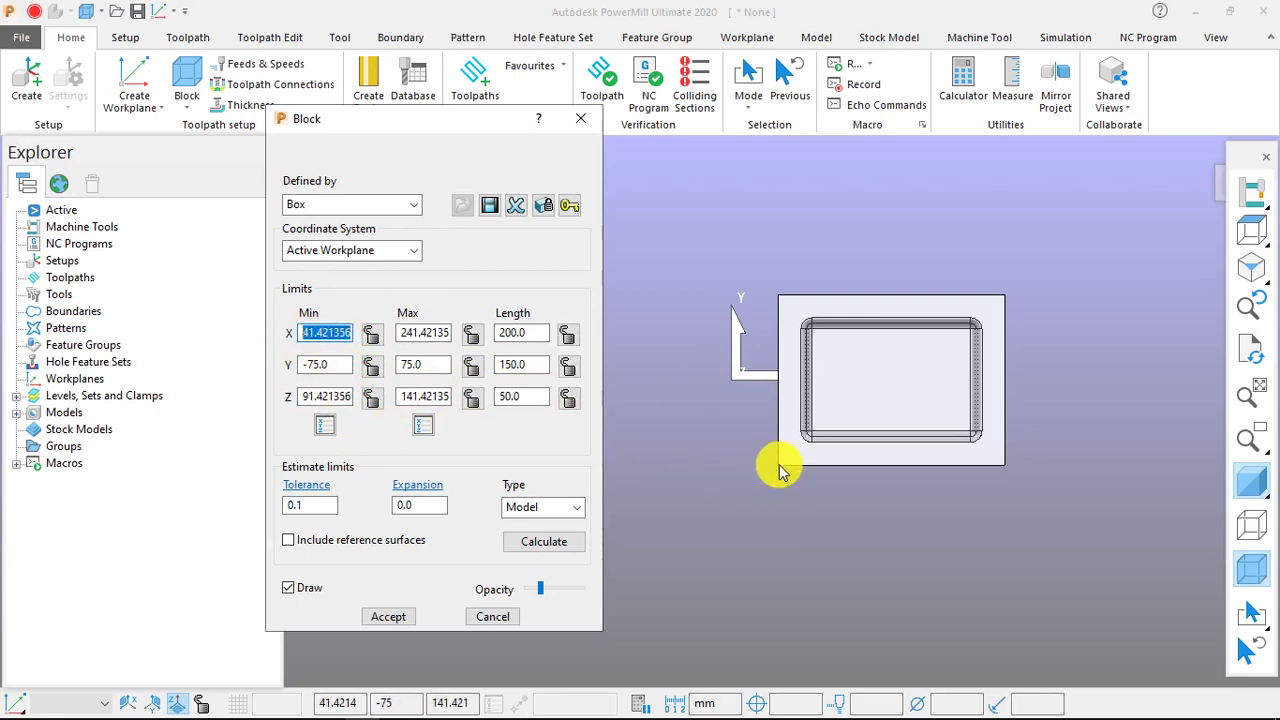
{"action": "double_click", "coordinate": [449, 334]}
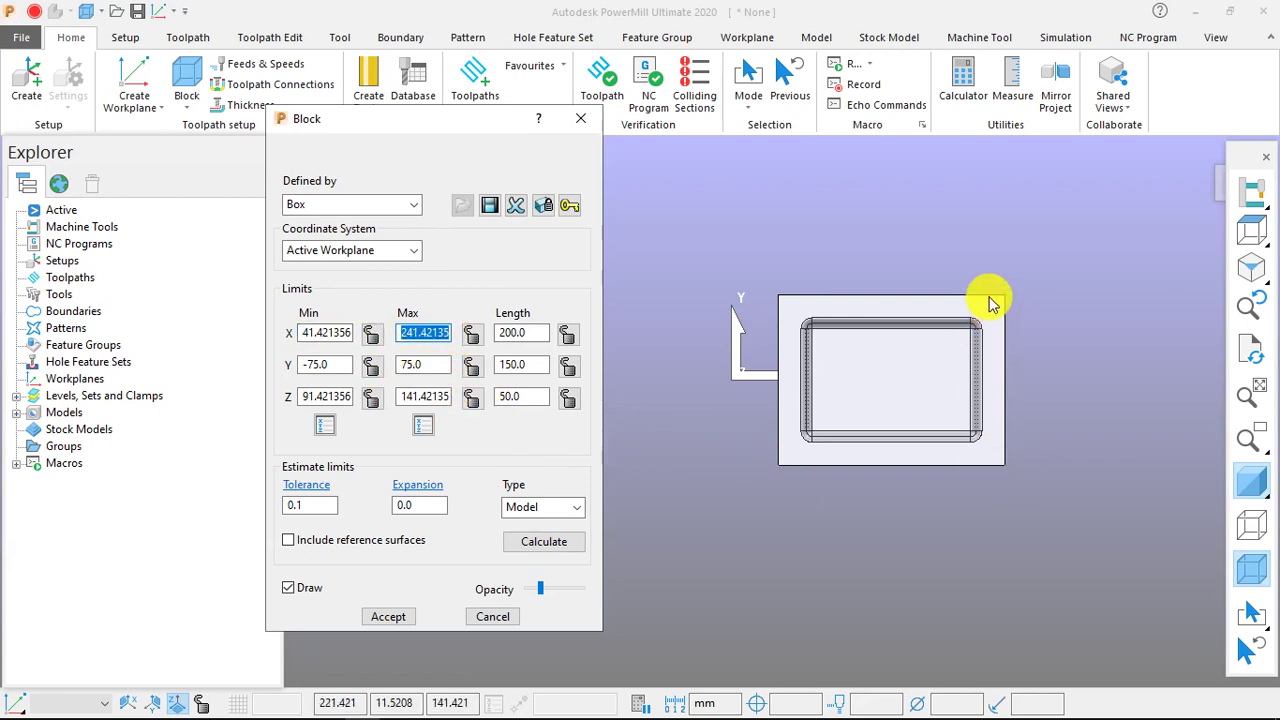
{"action": "left_click", "coordinate": [779, 469]}
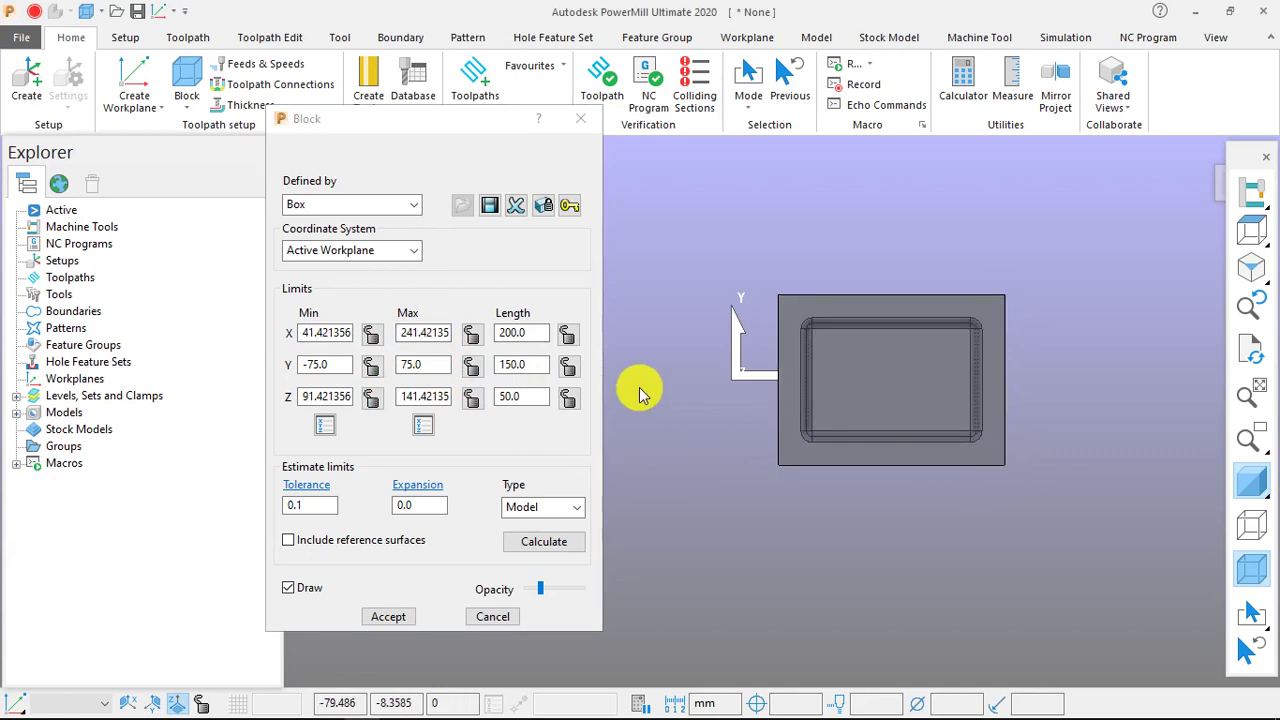
Step: Check the block's X and Y lengths, then compare its Y limits and inspect the minimum X limit
{"action": "left_click", "coordinate": [516, 338]}
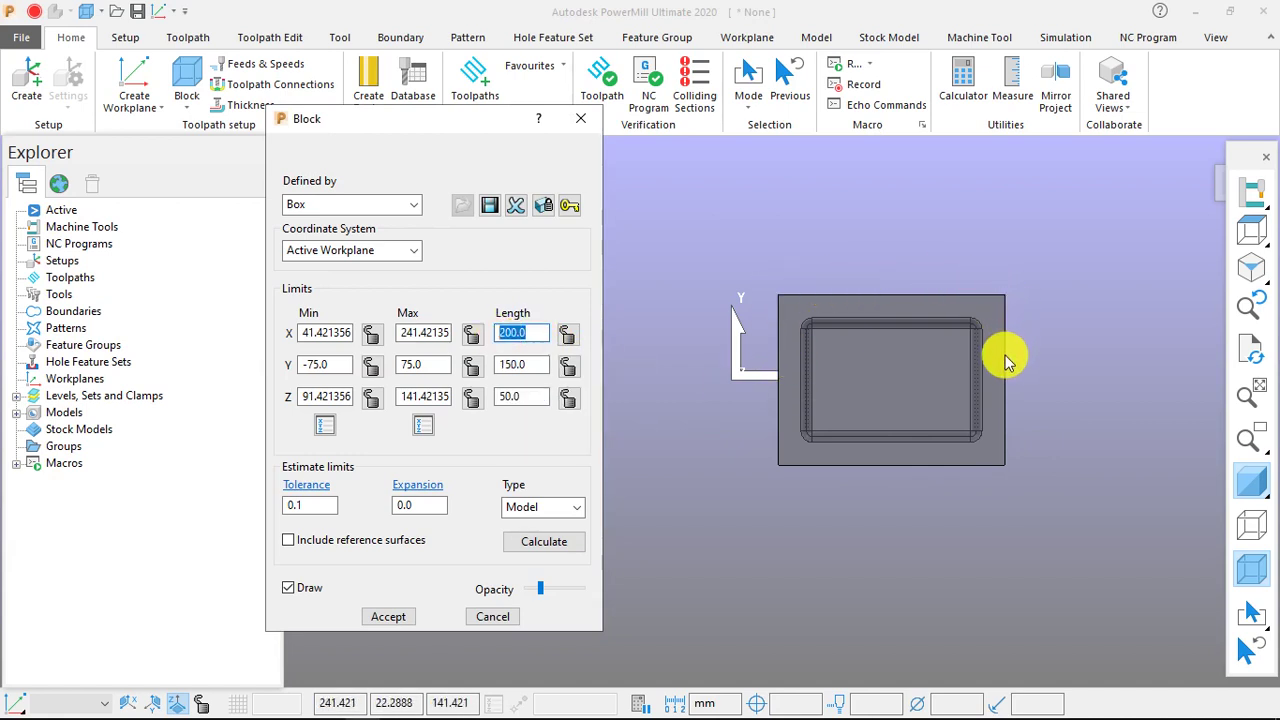
{"action": "left_click", "coordinate": [530, 366]}
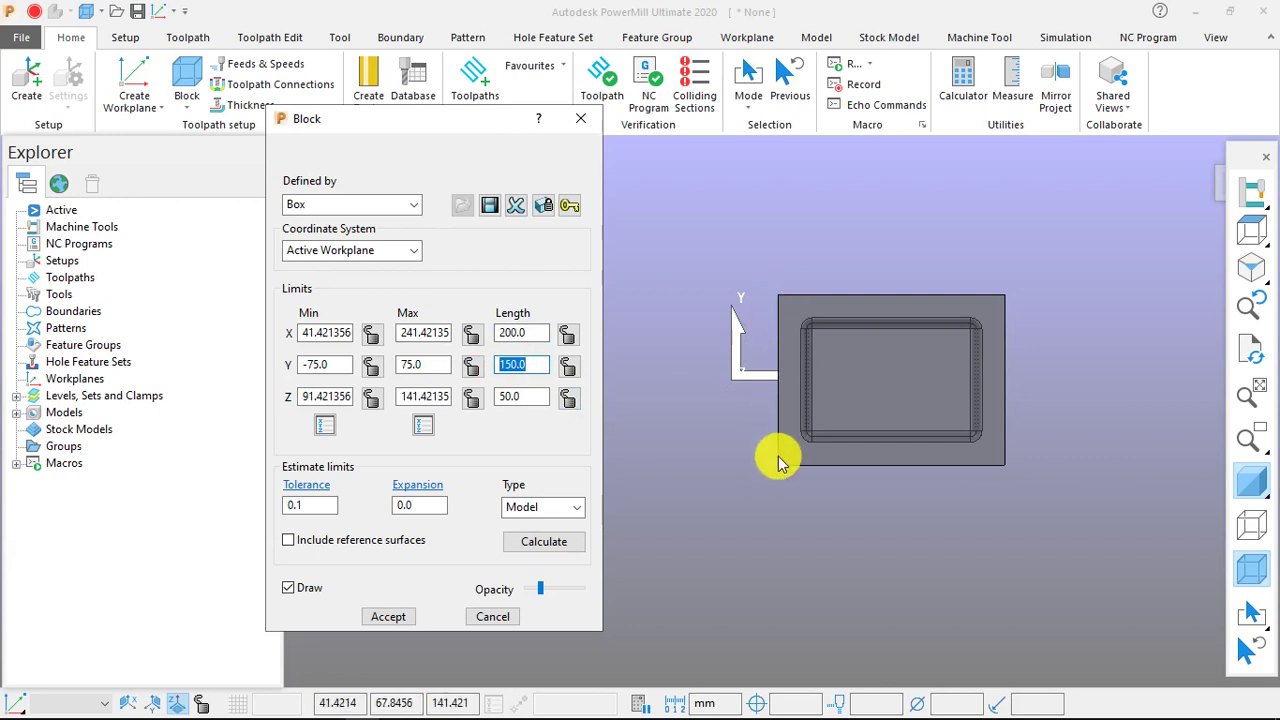
{"action": "left_click", "coordinate": [430, 365]}
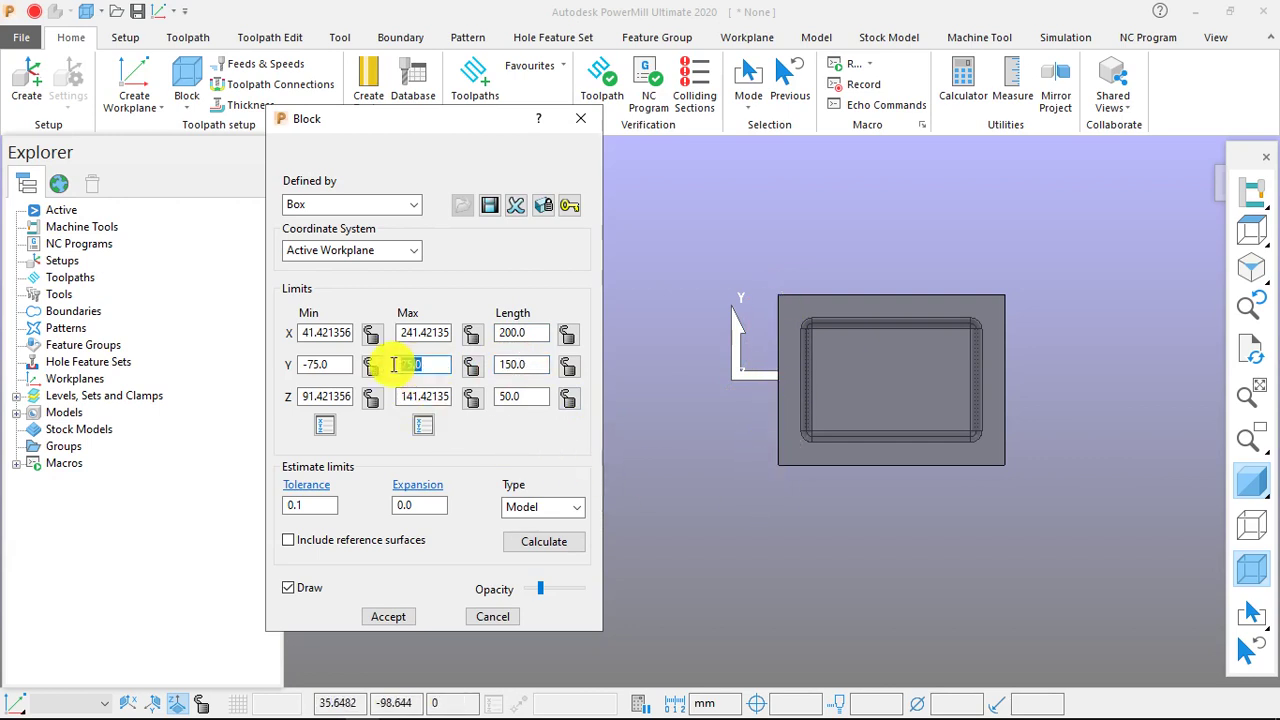
{"action": "left_click", "coordinate": [779, 302]}
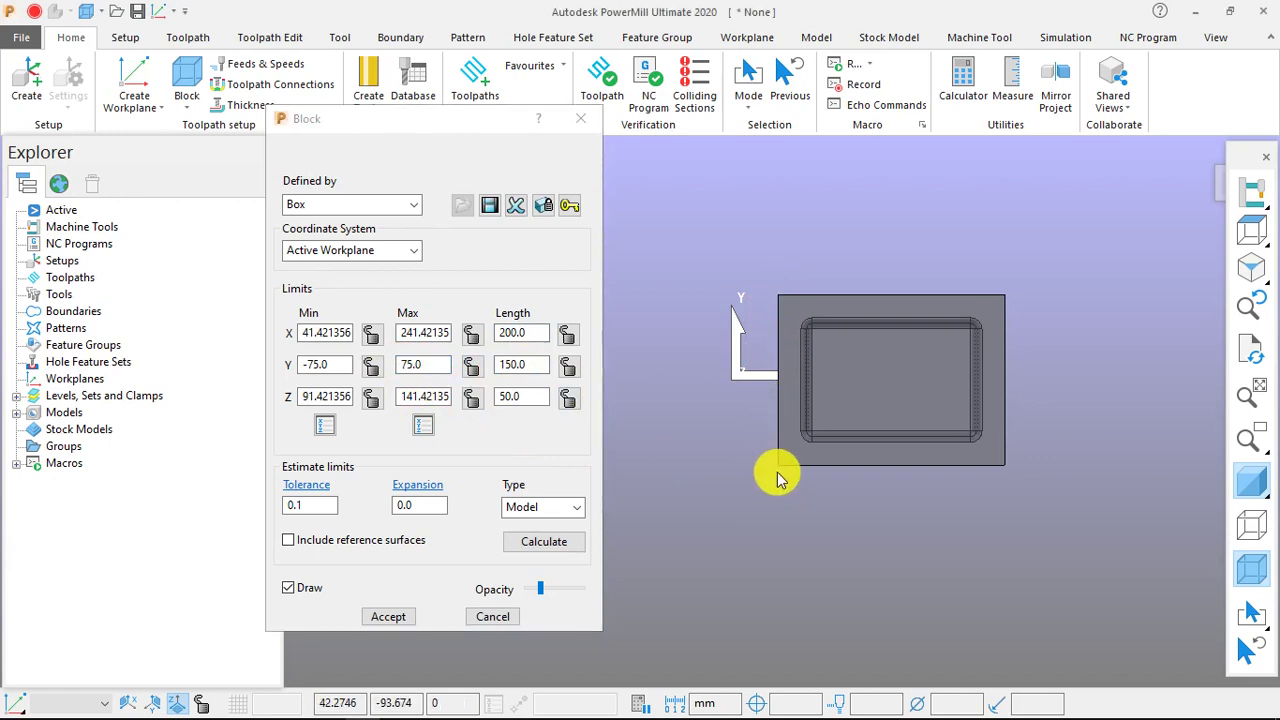
{"action": "left_click", "coordinate": [311, 365]}
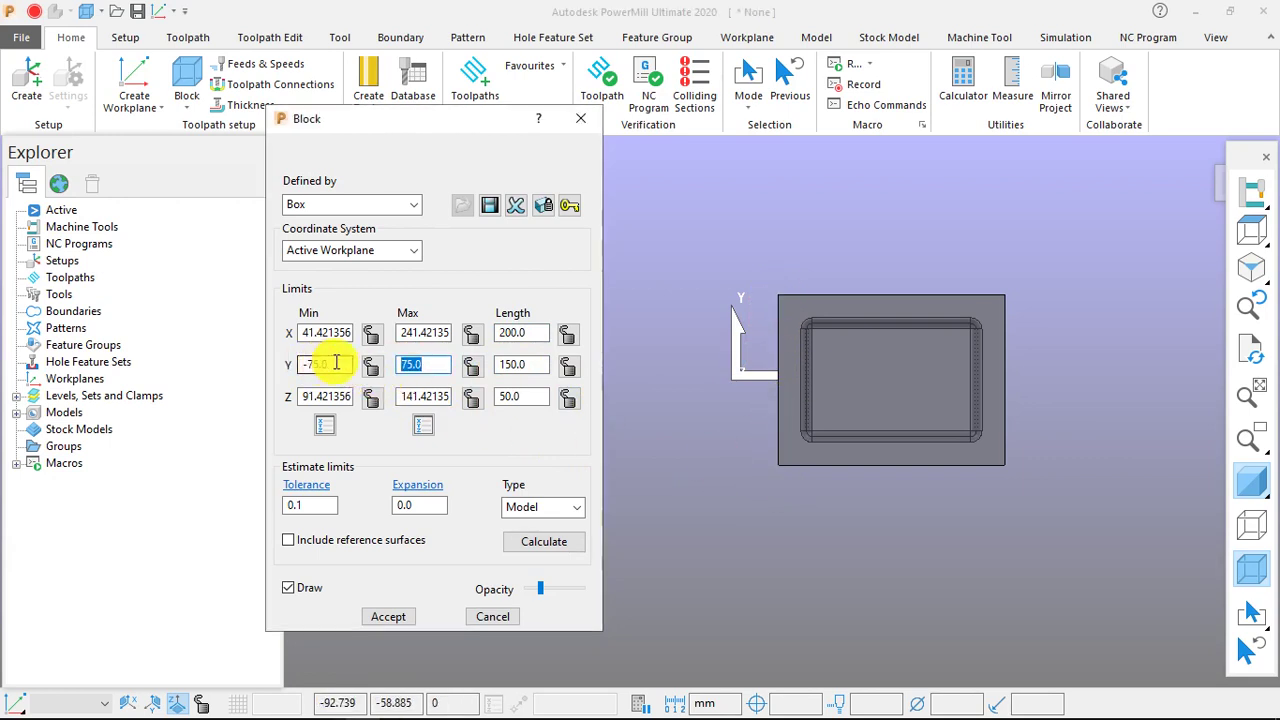
{"action": "left_click", "coordinate": [316, 364]}
{"action": "left_click", "coordinate": [414, 364]}
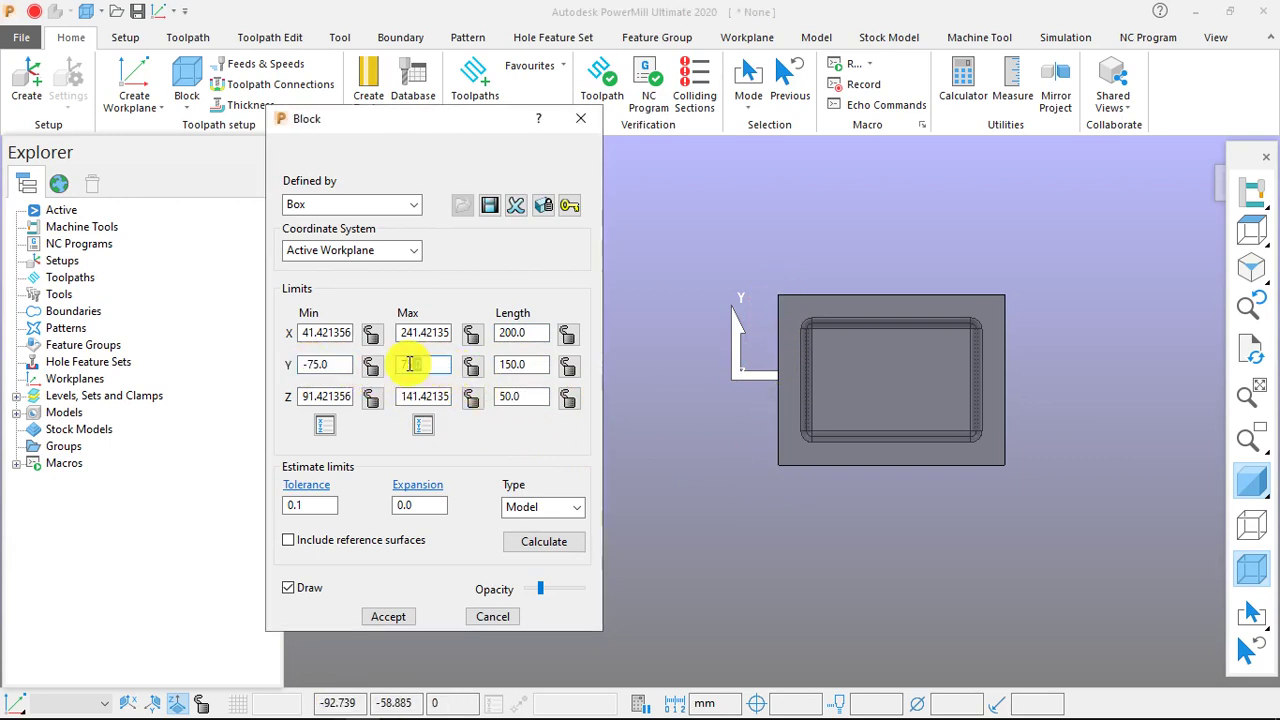
{"action": "left_click", "coordinate": [338, 365]}
{"action": "left_click", "coordinate": [430, 364]}
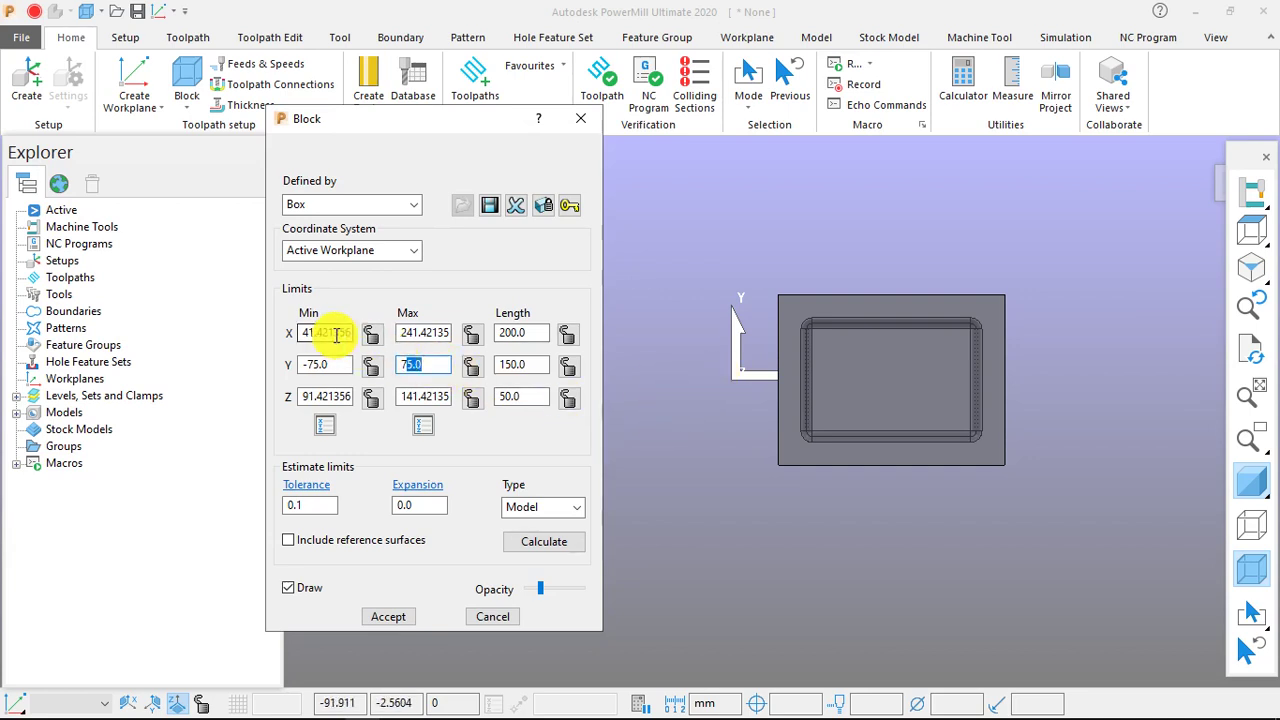
{"action": "left_click_drag", "start_coordinate": [345, 333], "coordinate": [279, 339]}
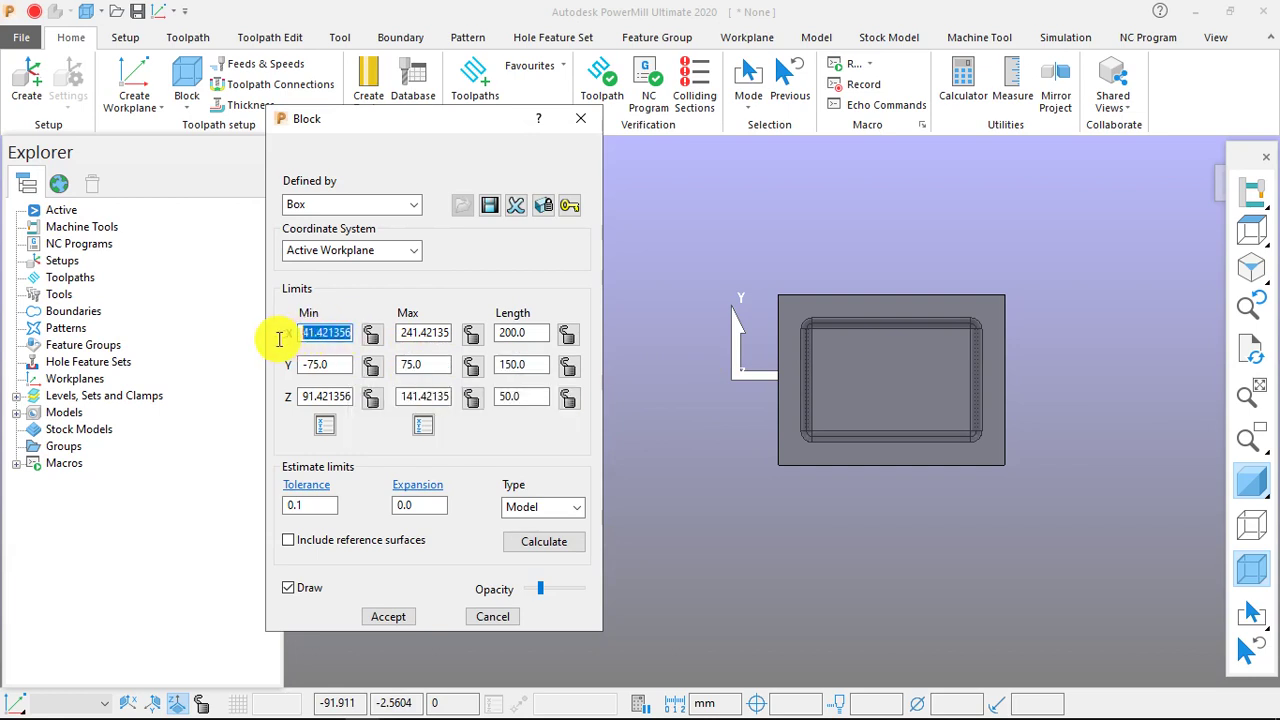
{"action": "right_click", "coordinate": [337, 332]}
{"action": "left_click", "coordinate": [372, 340]}
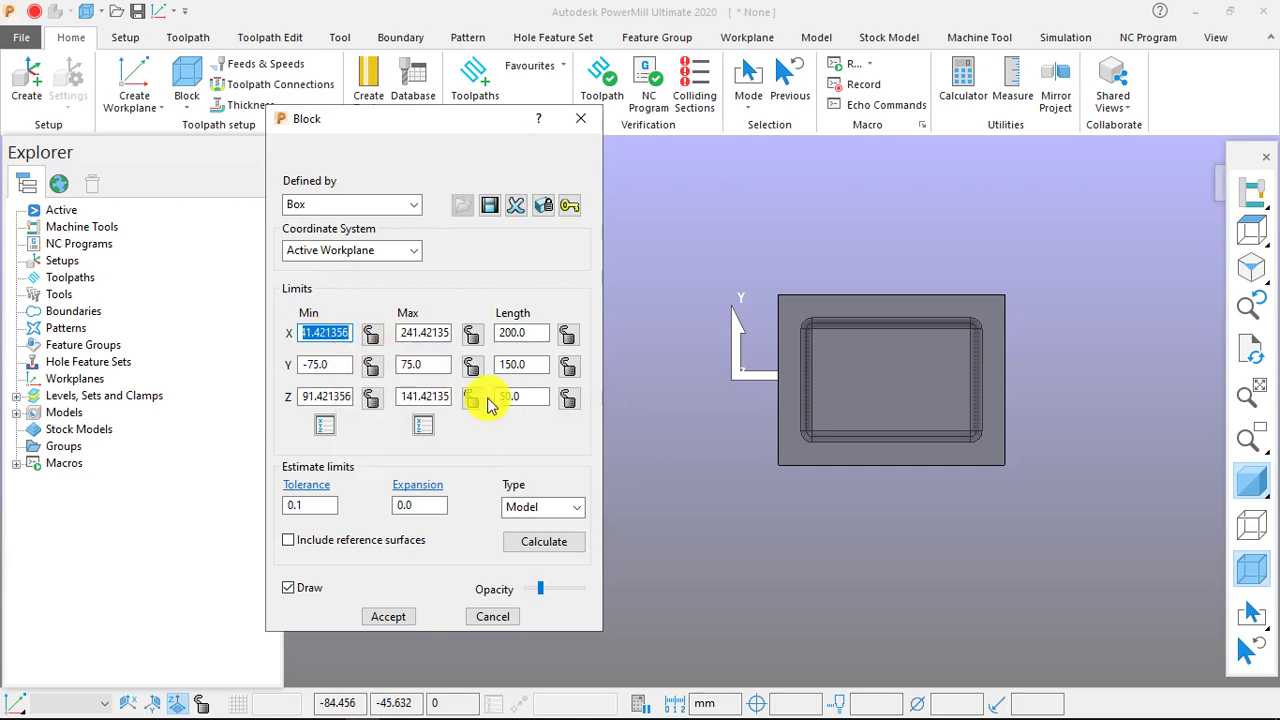
Step: Discard the calculated block, select the whole model and open its Transform settings
{"action": "left_click", "coordinate": [490, 617]}
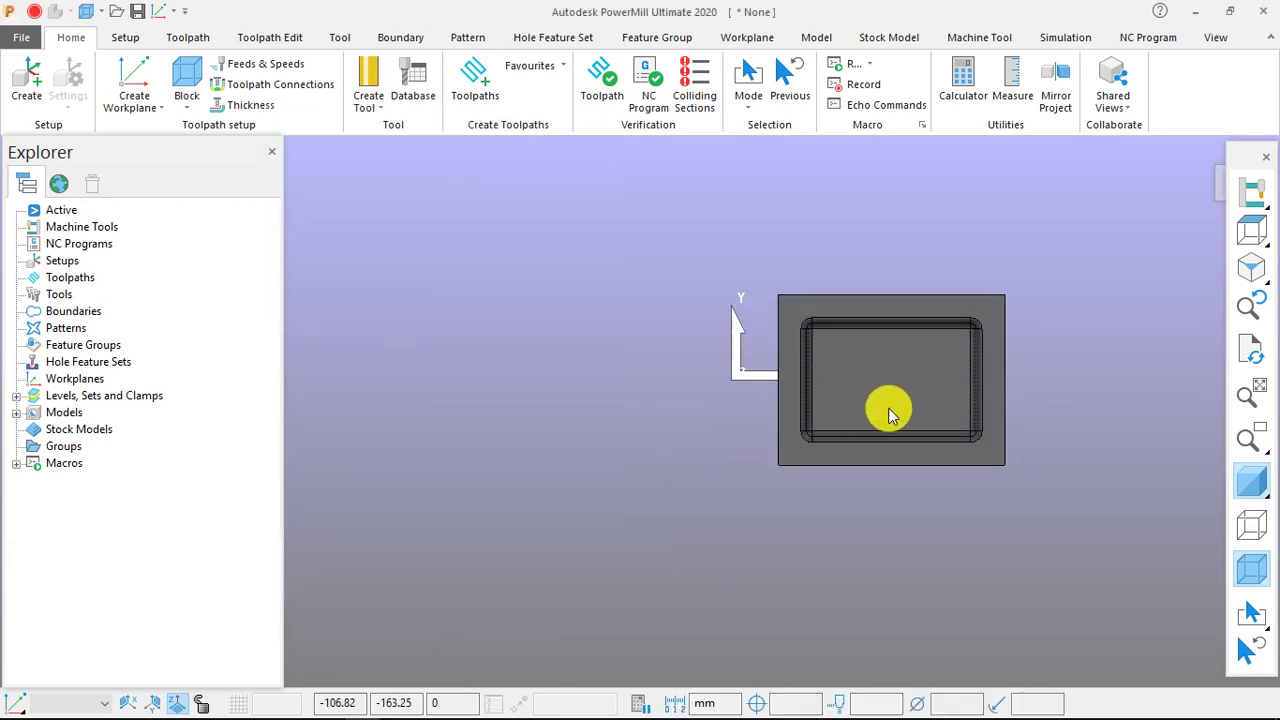
{"action": "left_click_drag", "start_coordinate": [678, 244], "coordinate": [1063, 500]}
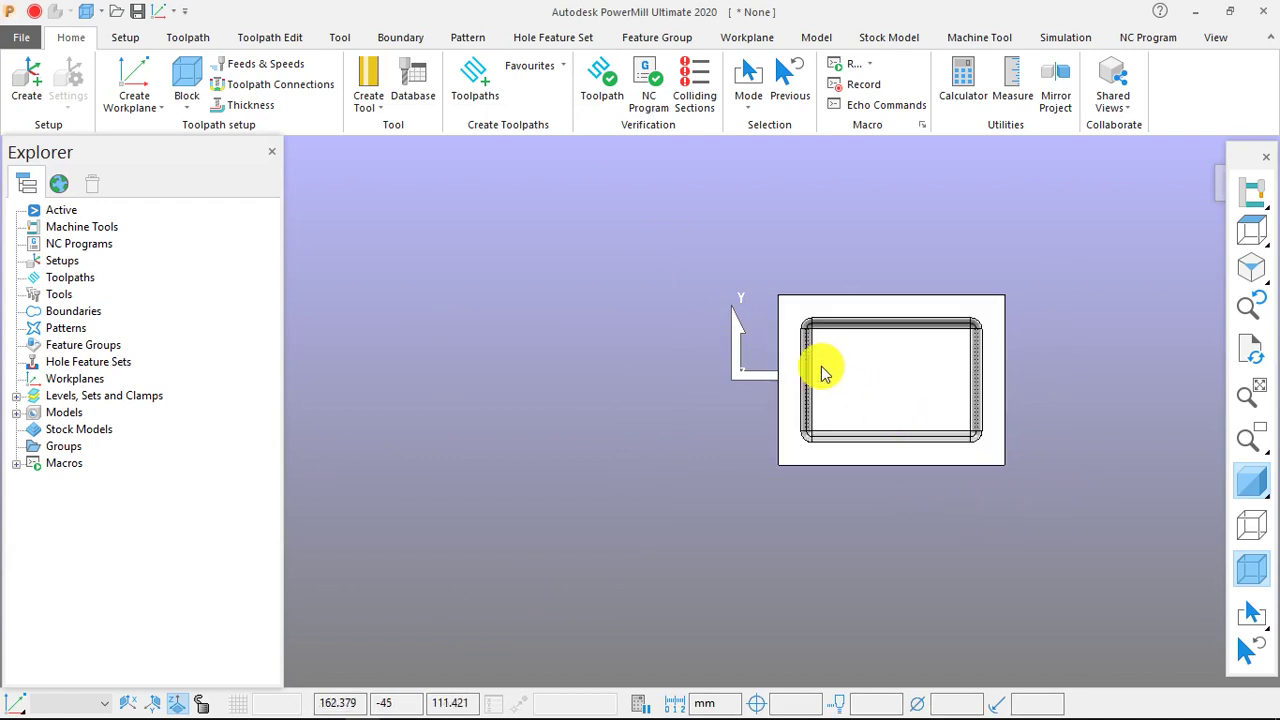
{"action": "right_click", "coordinate": [790, 315]}
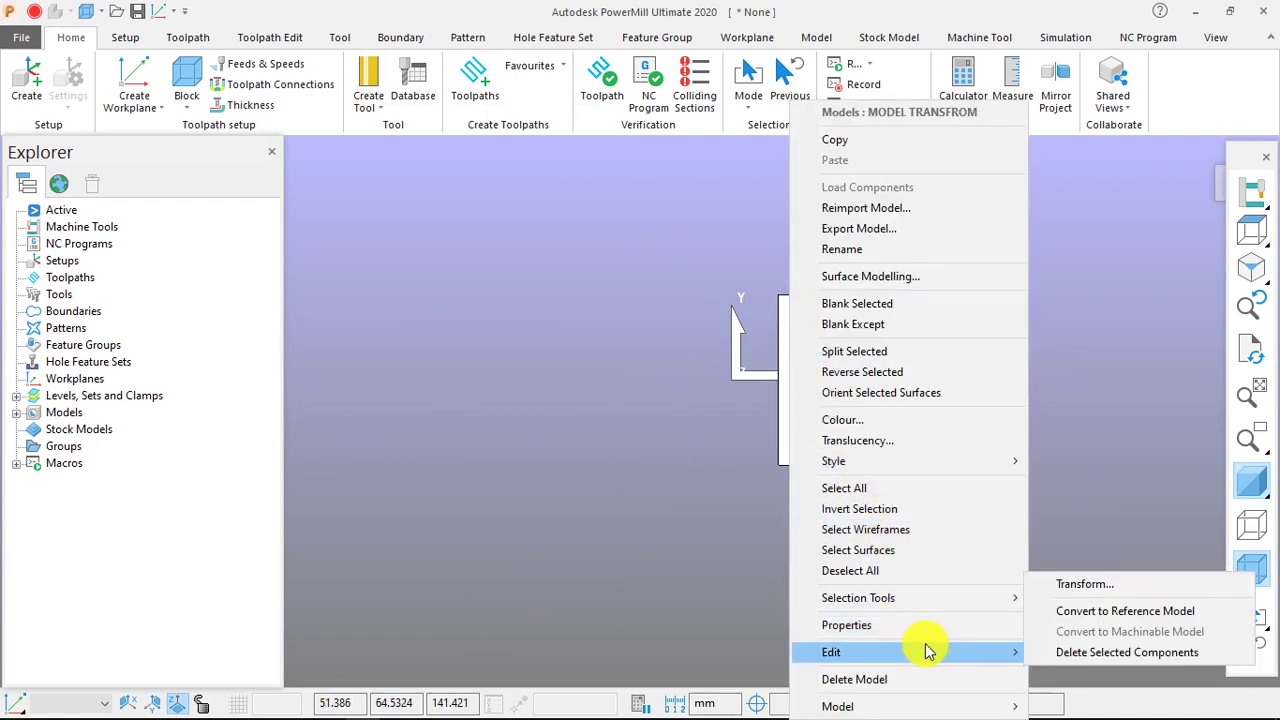
{"action": "mouse_move", "coordinate": [1020, 649]}
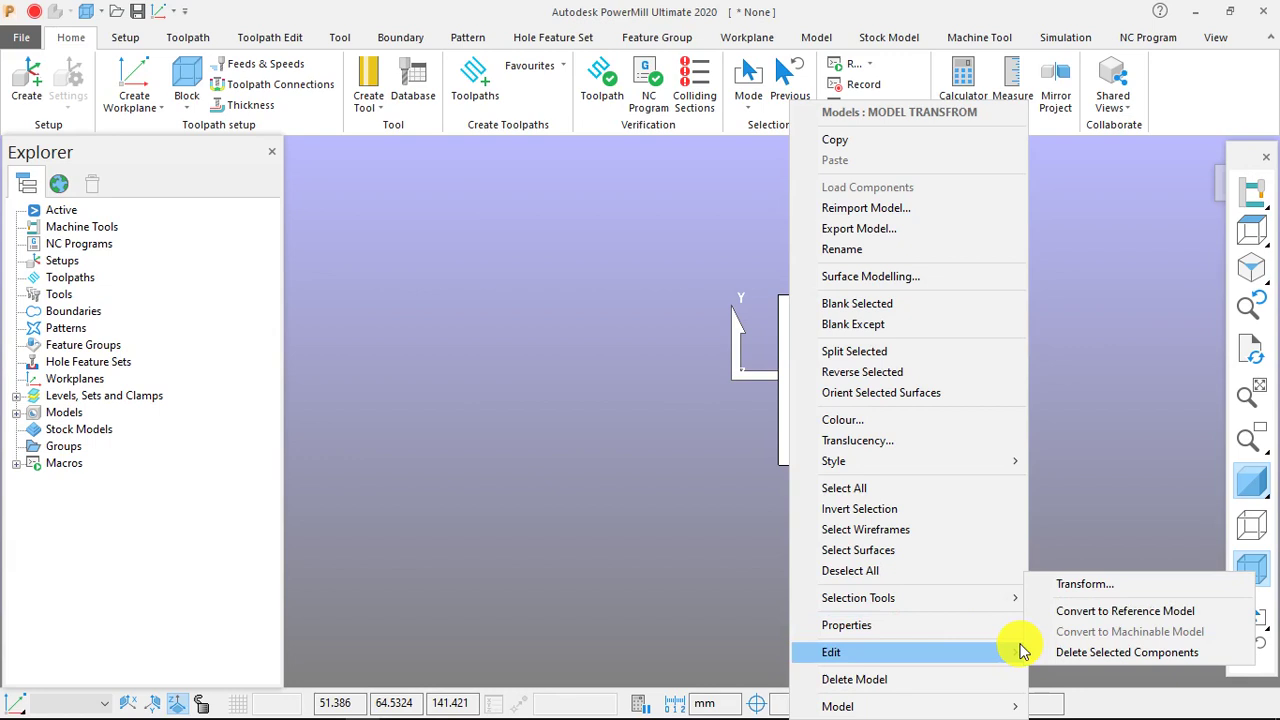
{"action": "left_click", "coordinate": [1088, 585]}
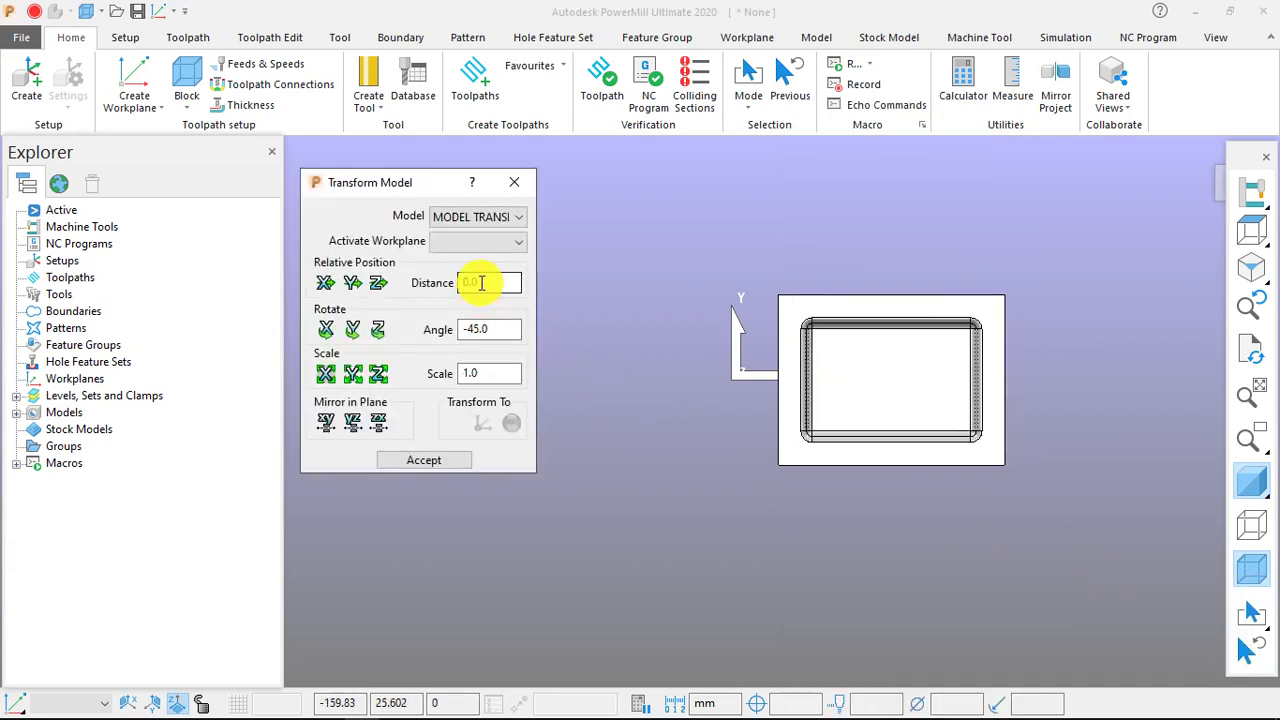
Step: Move the model -41.421356 mm along X, reusing the copied minimum X limit as a negative distance, and accept the transform
{"action": "left_click_drag", "start_coordinate": [481, 283], "coordinate": [438, 290]}
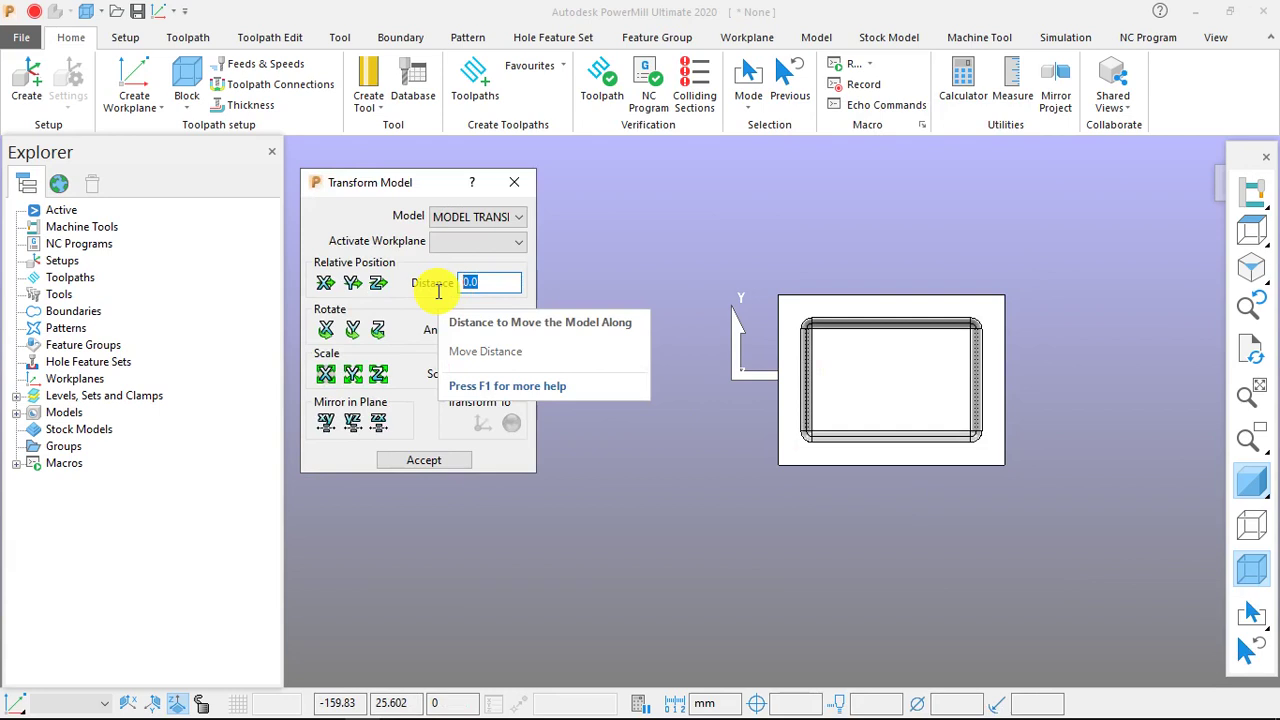
{"action": "type", "text": "-"}
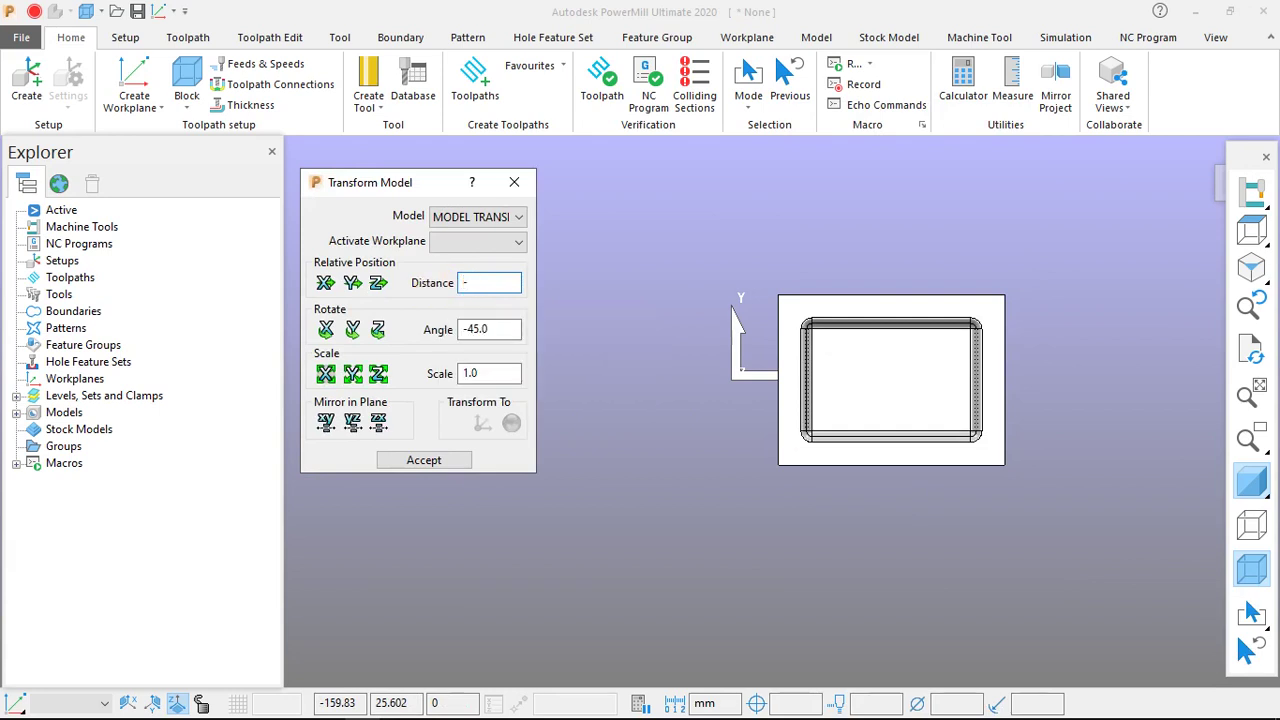
{"action": "right_click", "coordinate": [500, 289]}
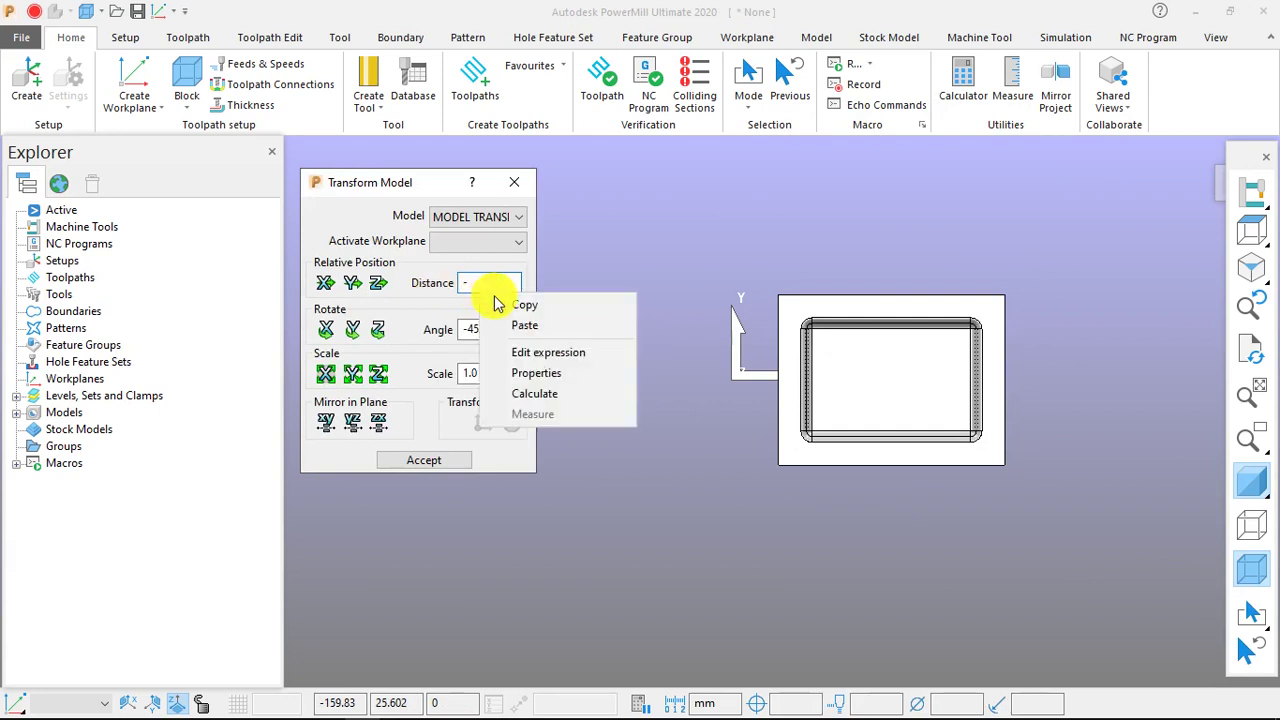
{"action": "left_click", "coordinate": [474, 283]}
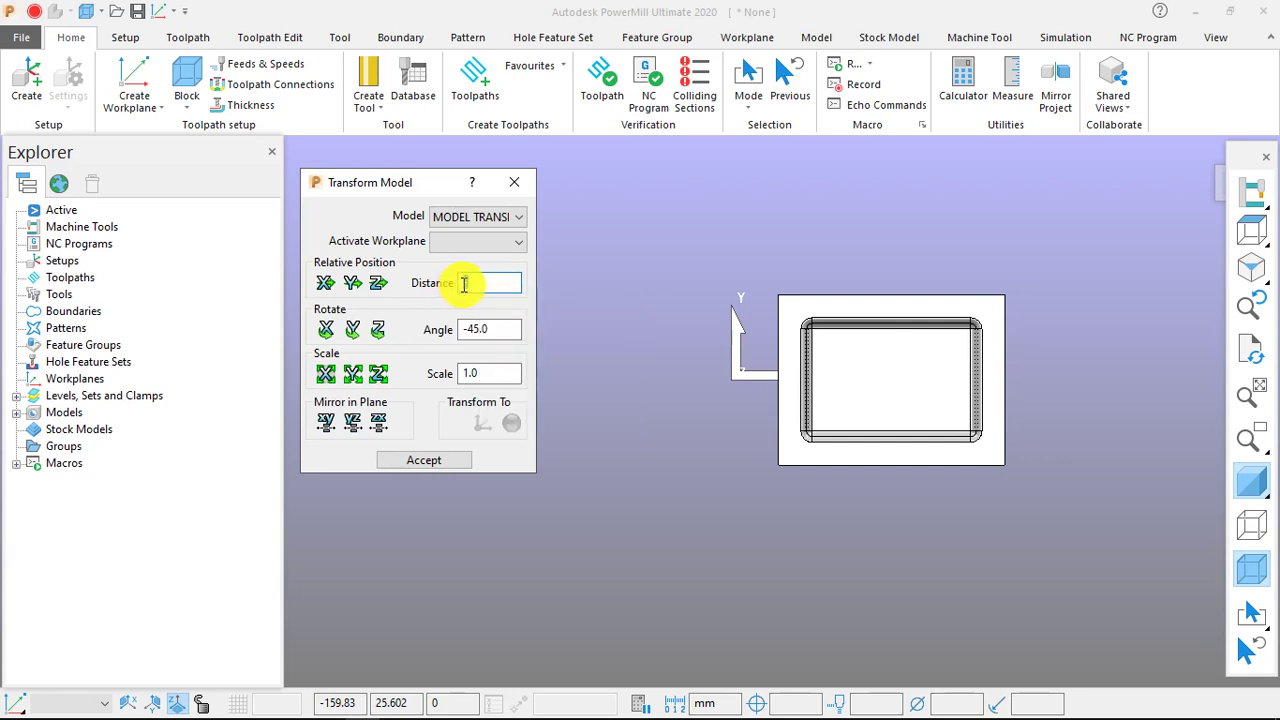
{"action": "right_click", "coordinate": [464, 284]}
{"action": "left_click", "coordinate": [528, 328]}
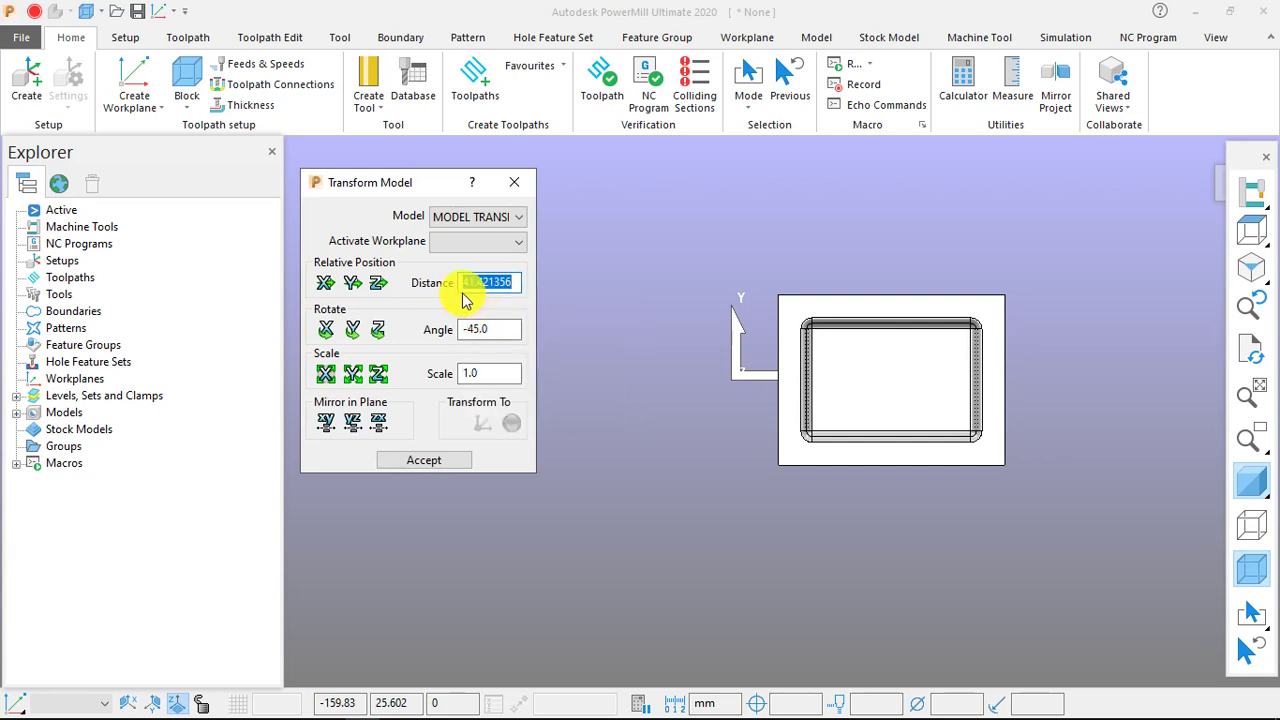
{"action": "left_click", "coordinate": [478, 375]}
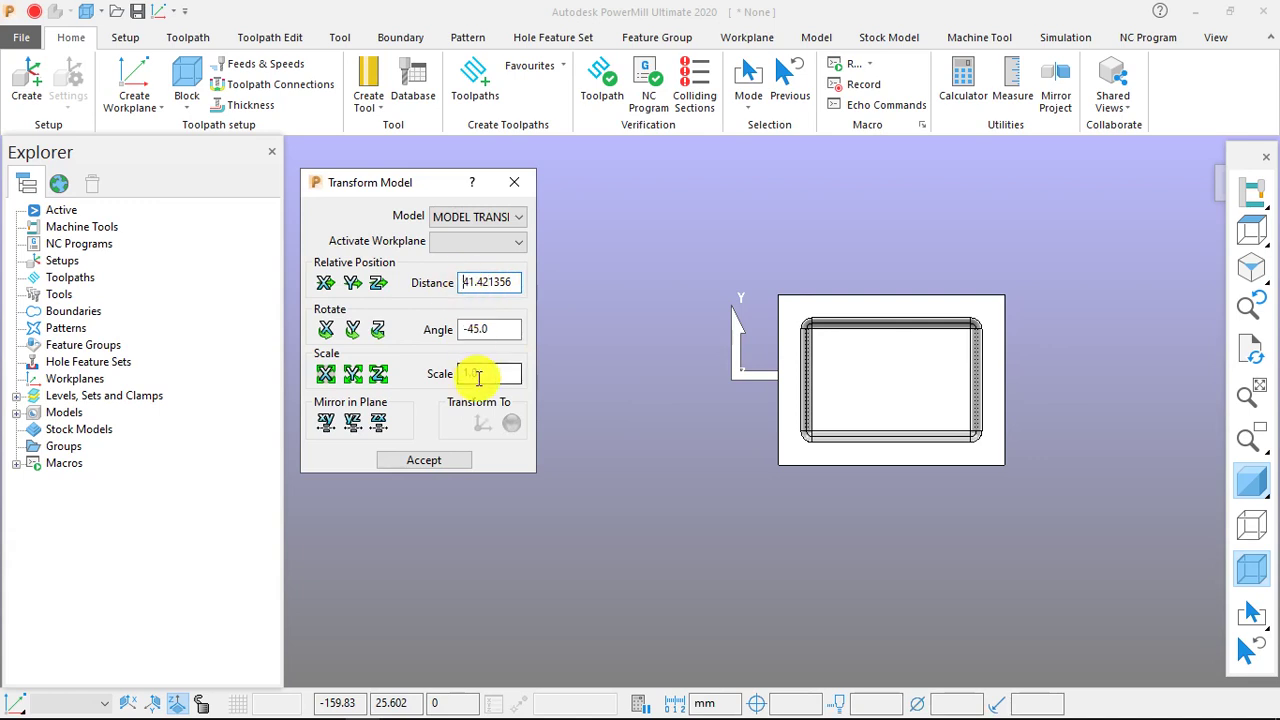
{"action": "type", "text": "-"}
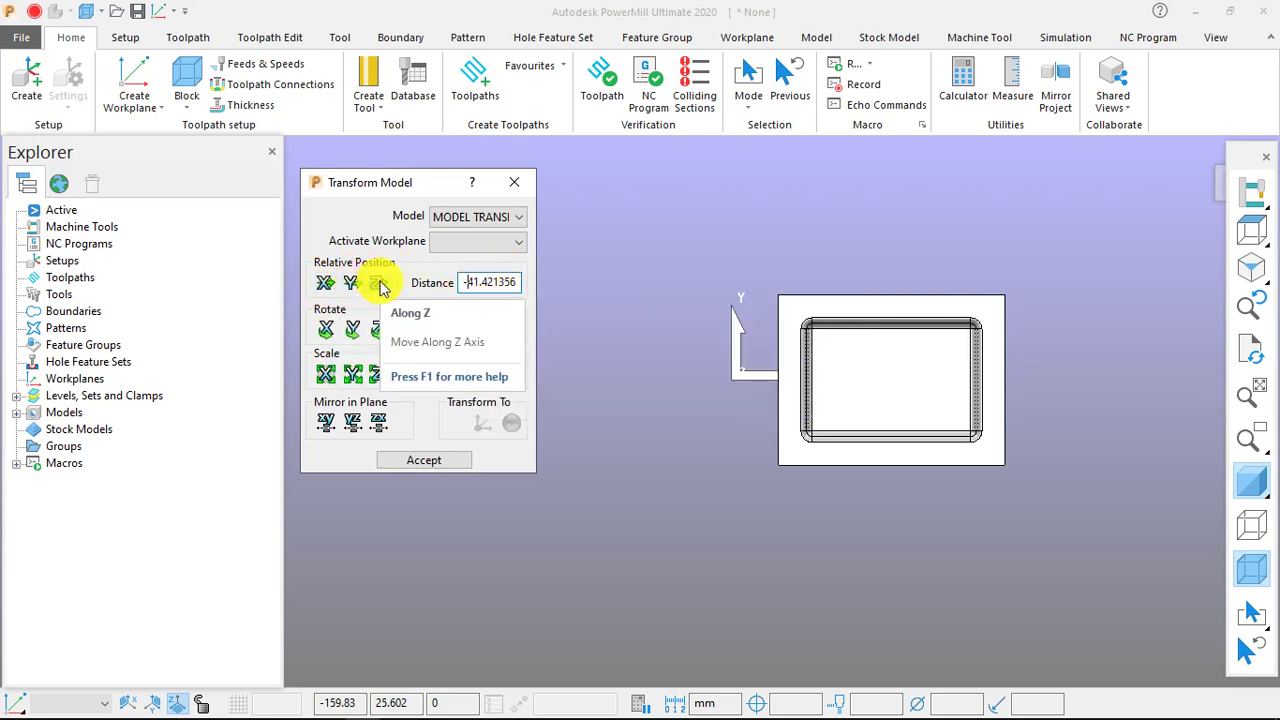
{"action": "left_click", "coordinate": [323, 285]}
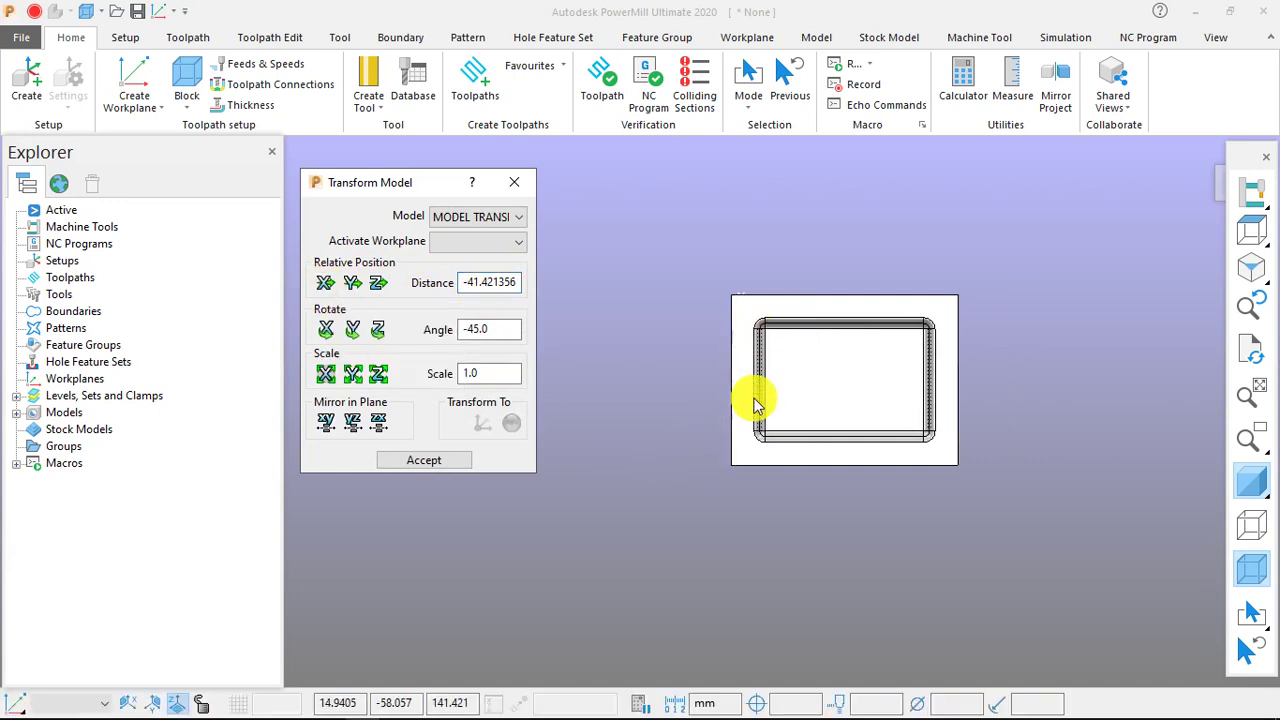
{"action": "left_click", "coordinate": [424, 462]}
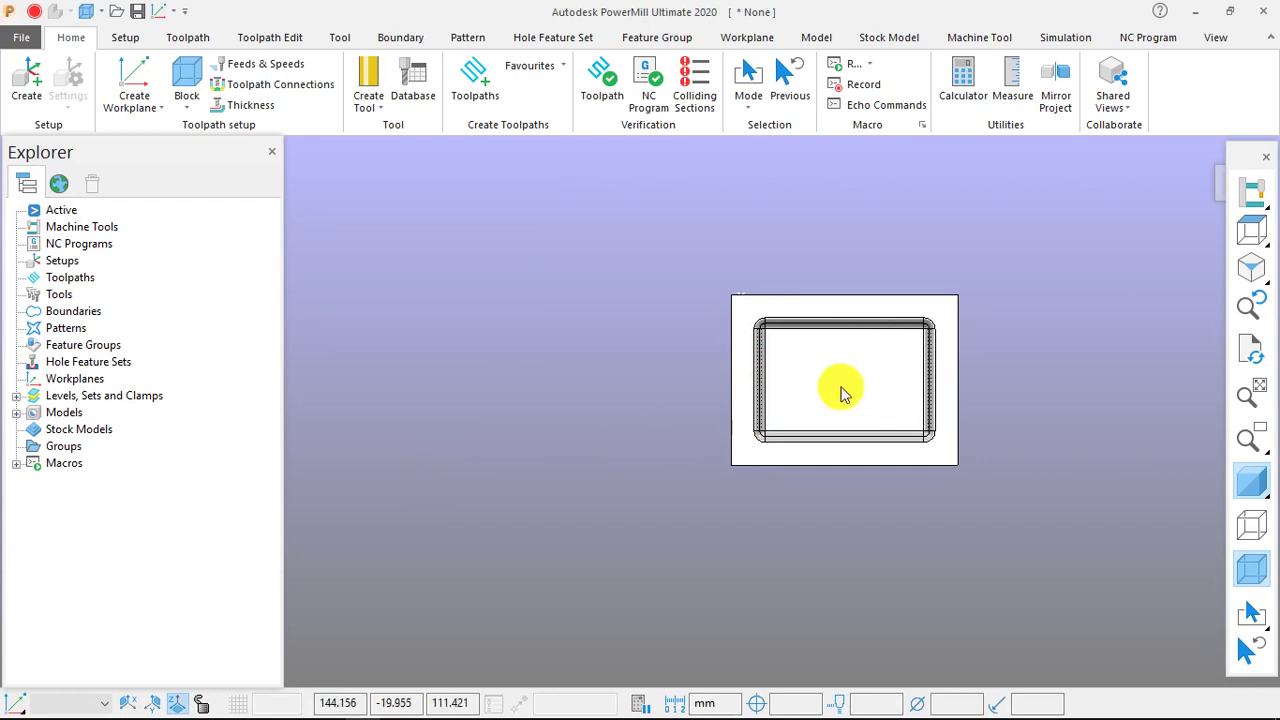
Step: Examine the moved model at an angle and from the top, in wireframe and shaded display, checking its edge against the origin
{"action": "middle_click_drag", "start_coordinate": [811, 394], "coordinate": [935, 338]}
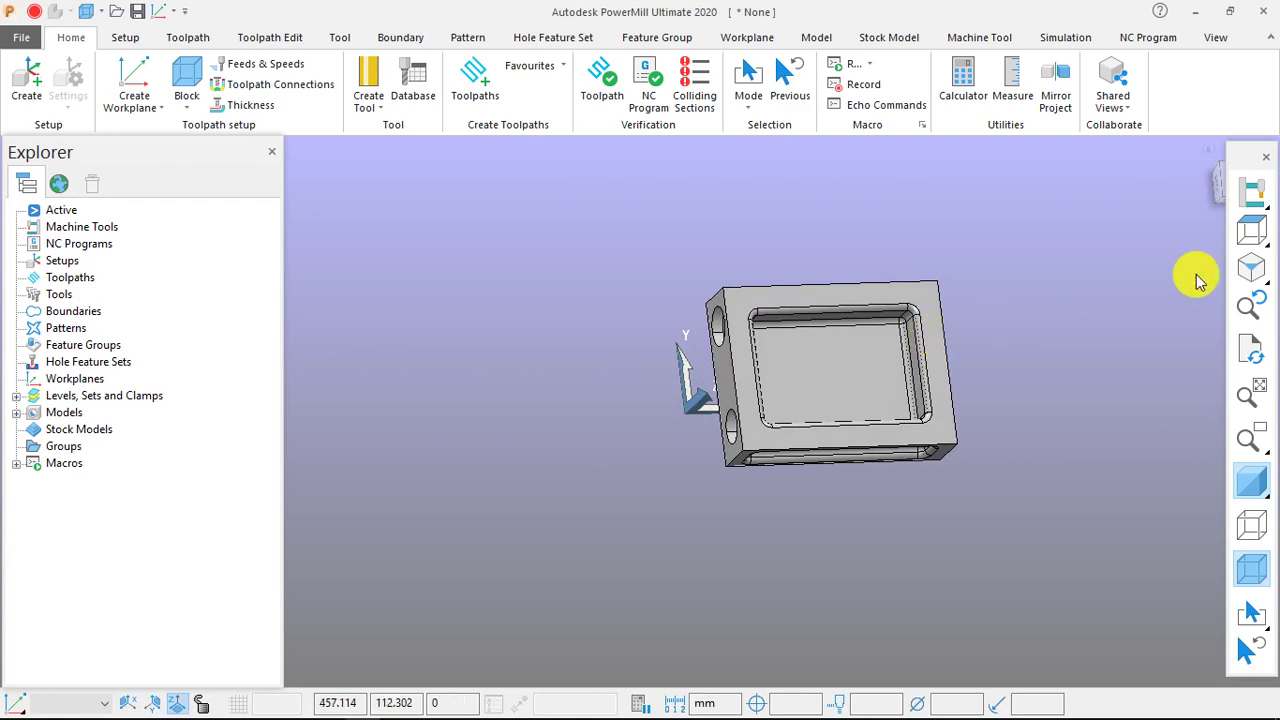
{"action": "left_click", "coordinate": [1249, 232]}
{"action": "scroll", "coordinate": [985, 345], "scroll_direction": "down", "scroll_amount": 3}
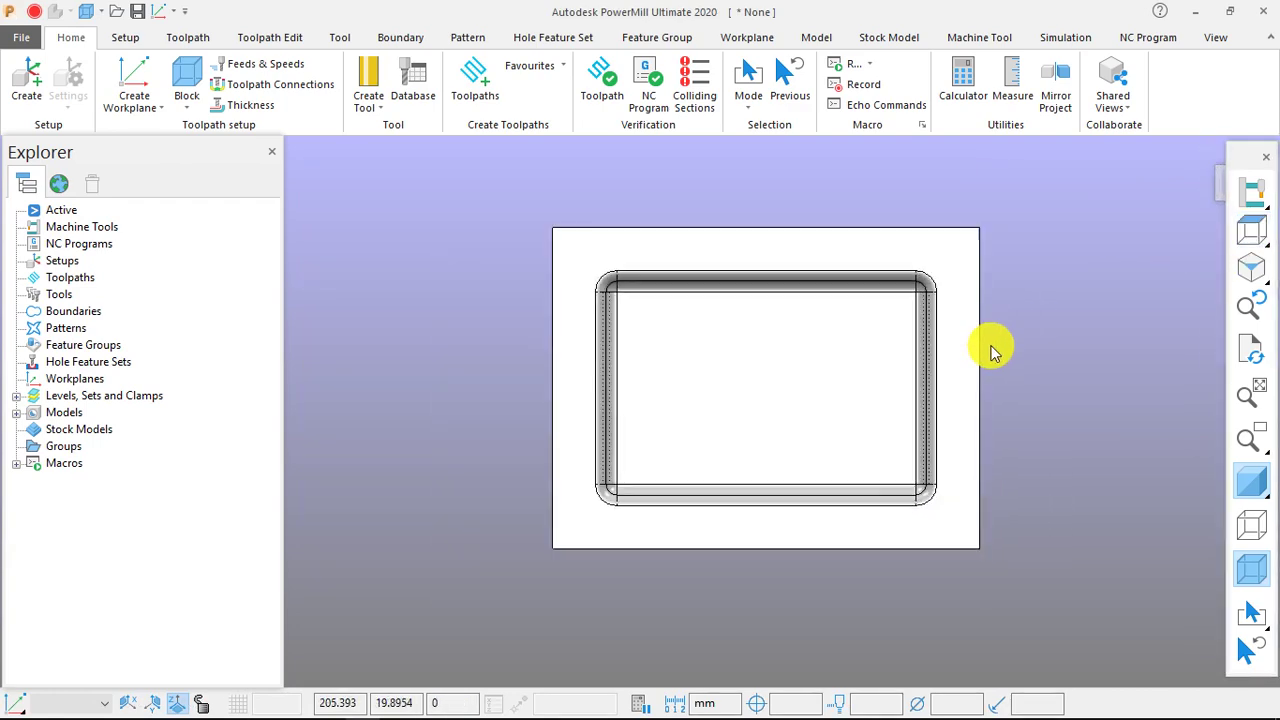
{"action": "left_click", "coordinate": [1253, 488]}
{"action": "left_click", "coordinate": [1252, 485]}
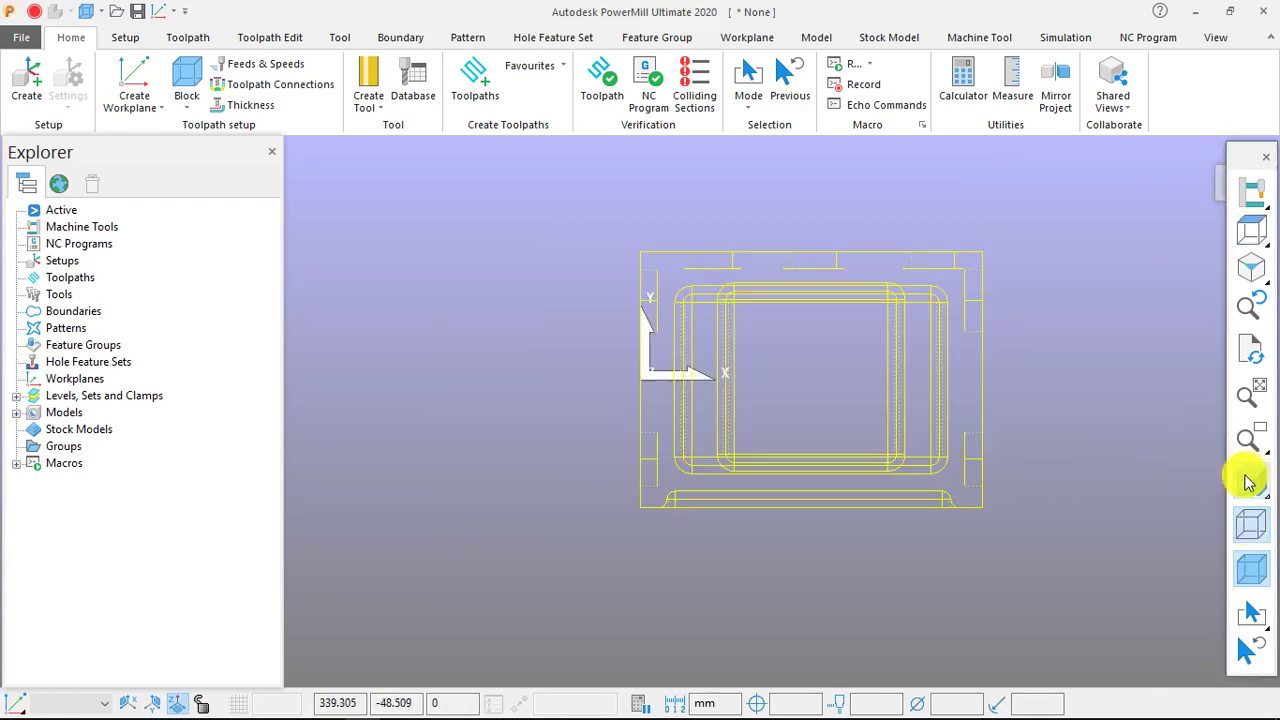
{"action": "scroll", "coordinate": [643, 377], "scroll_direction": "up", "scroll_amount": 5}
{"action": "scroll", "coordinate": [643, 377], "scroll_direction": "down", "scroll_amount": 5}
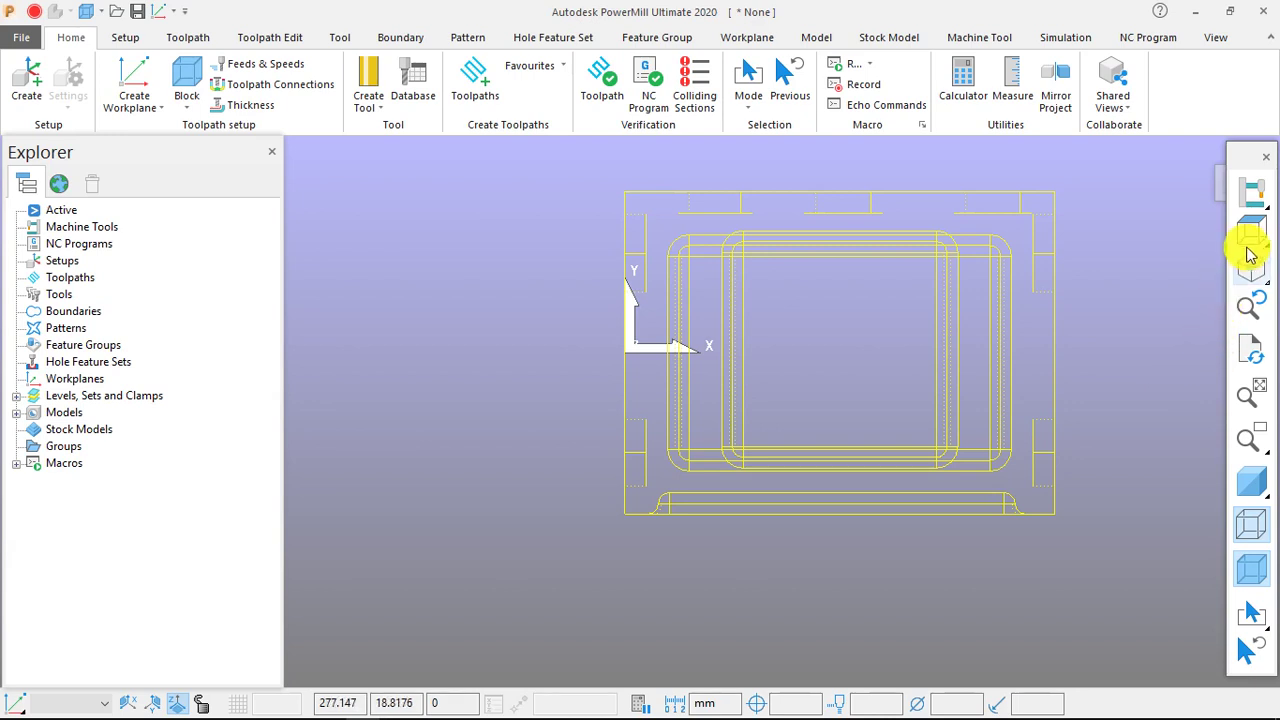
{"action": "left_click", "coordinate": [1250, 484]}
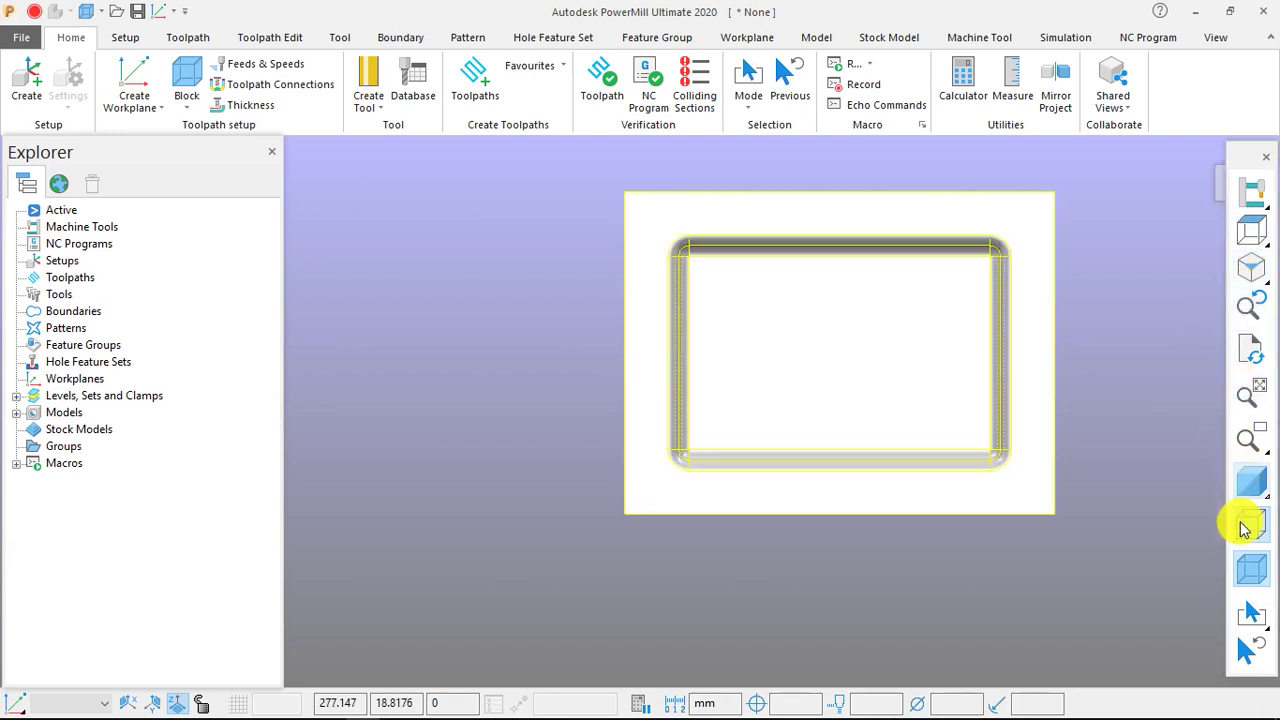
{"action": "left_click", "coordinate": [1247, 524]}
{"action": "scroll", "coordinate": [875, 387], "scroll_direction": "down", "scroll_amount": 3}
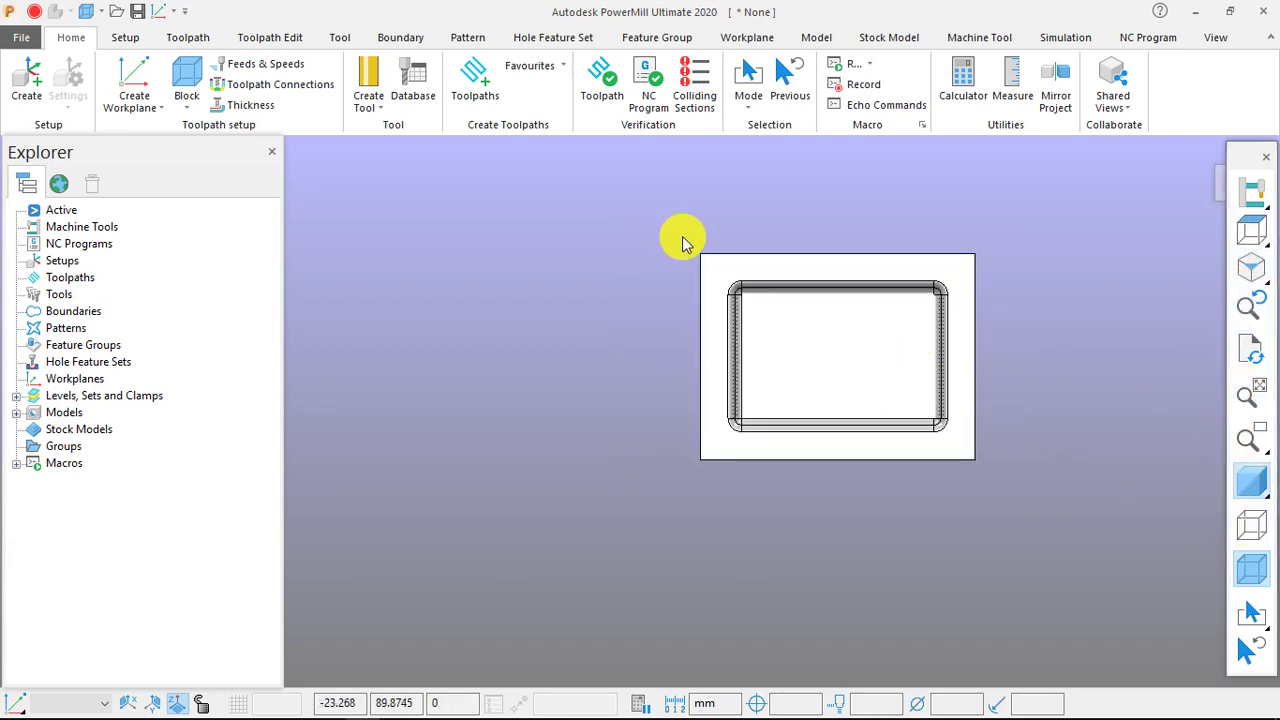
Step: Calculate a box block around the whole moved model and check its X limits and X length
{"action": "left_click_drag", "start_coordinate": [676, 234], "coordinate": [1029, 506]}
{"action": "left_click_drag", "start_coordinate": [693, 249], "coordinate": [1030, 516]}
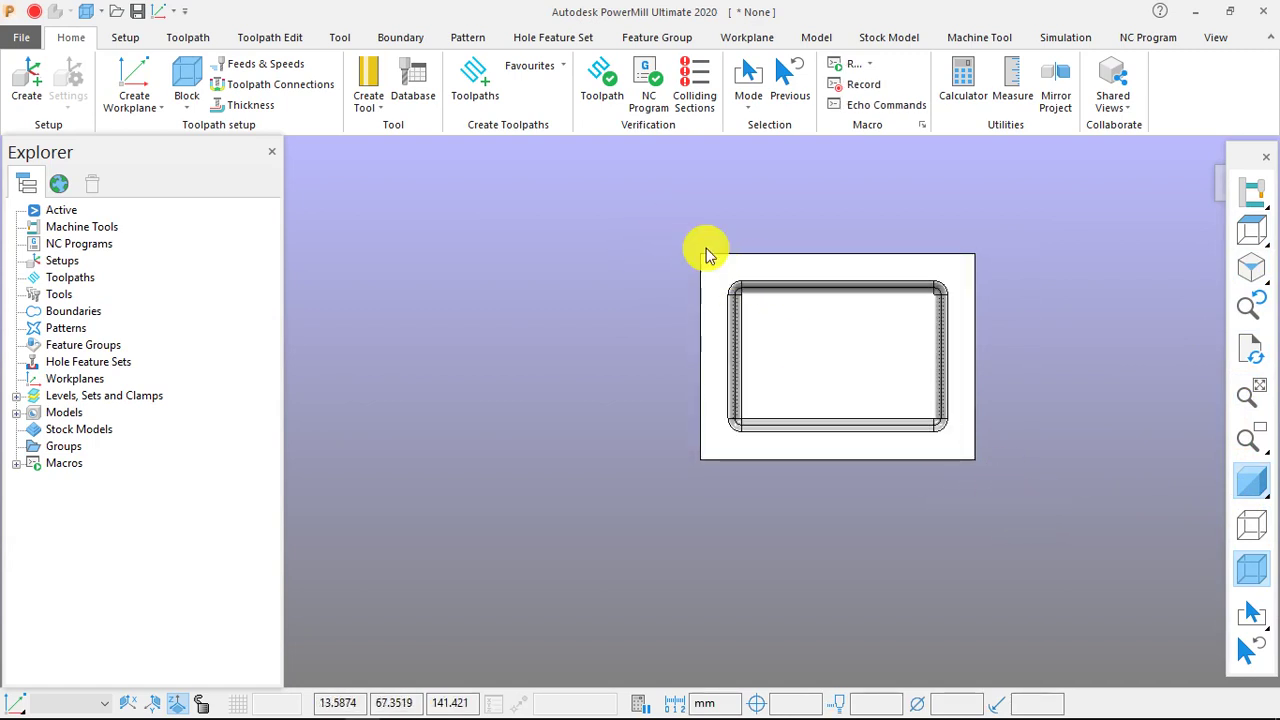
{"action": "left_click", "coordinate": [208, 82]}
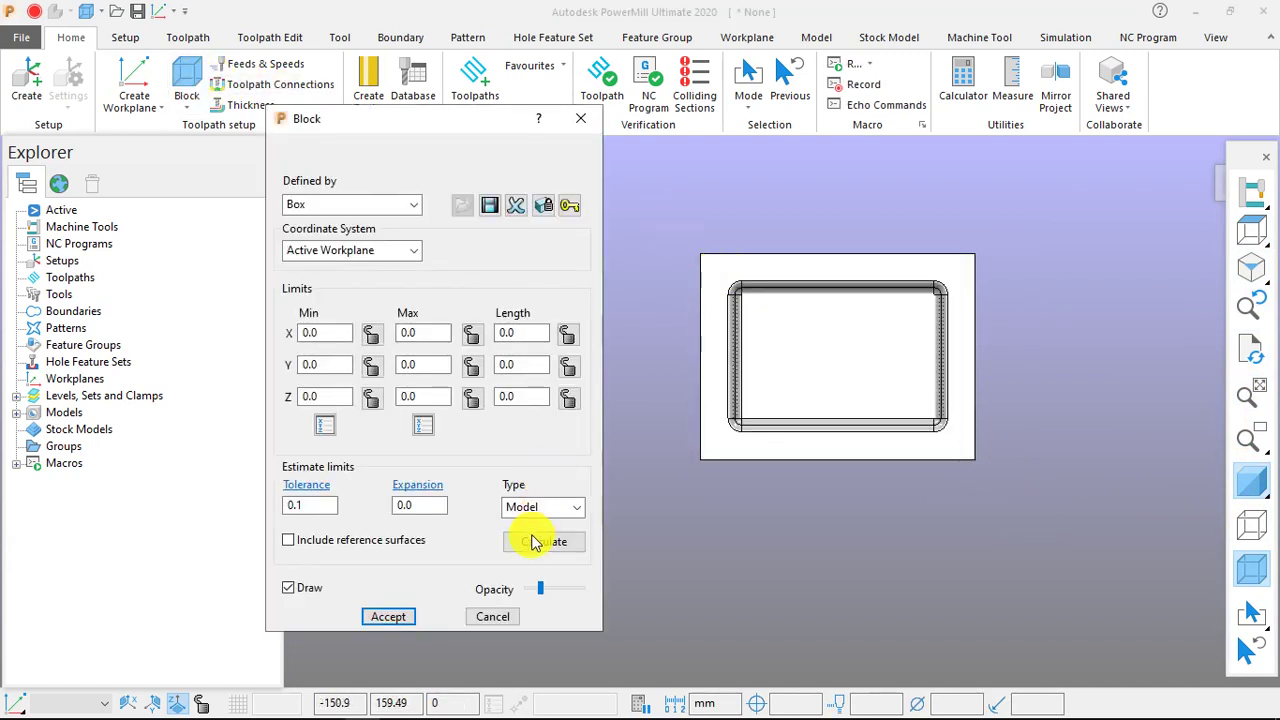
{"action": "left_click", "coordinate": [532, 543]}
{"action": "double_click", "coordinate": [300, 334]}
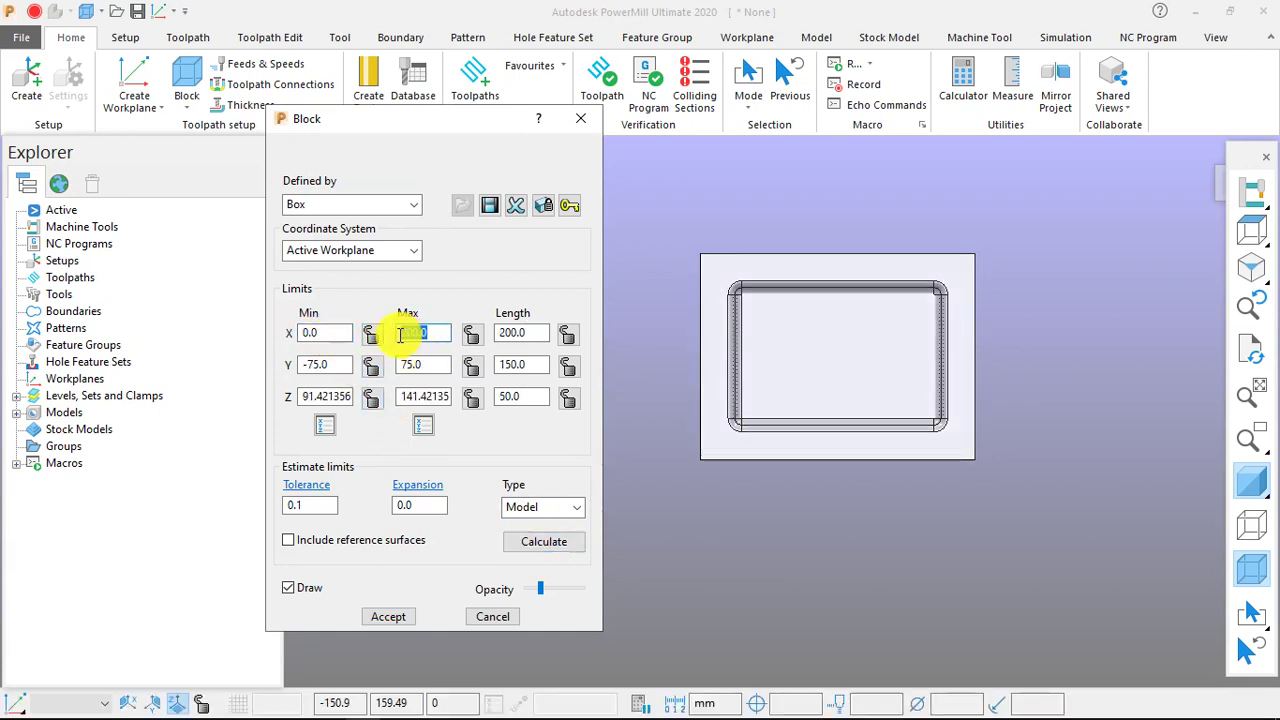
{"action": "double_click", "coordinate": [526, 333]}
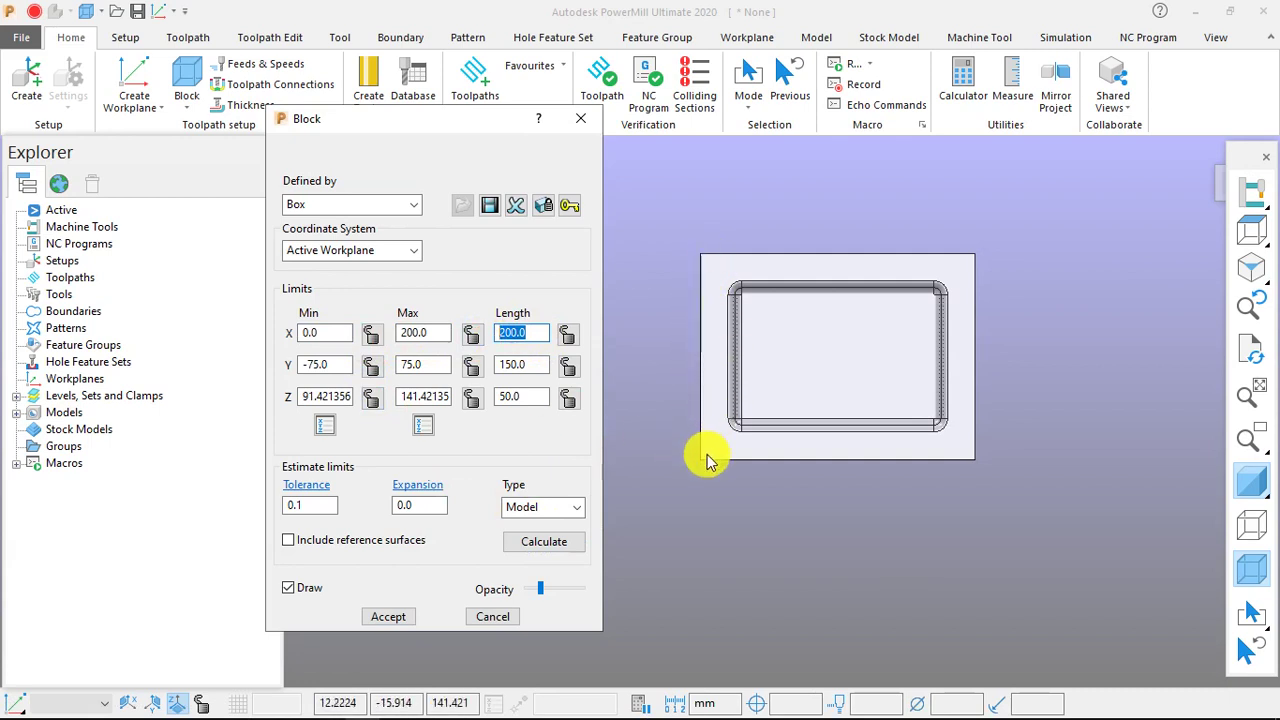
Step: Copy the block's minimum Y limit and discard the block
{"action": "double_click", "coordinate": [318, 365]}
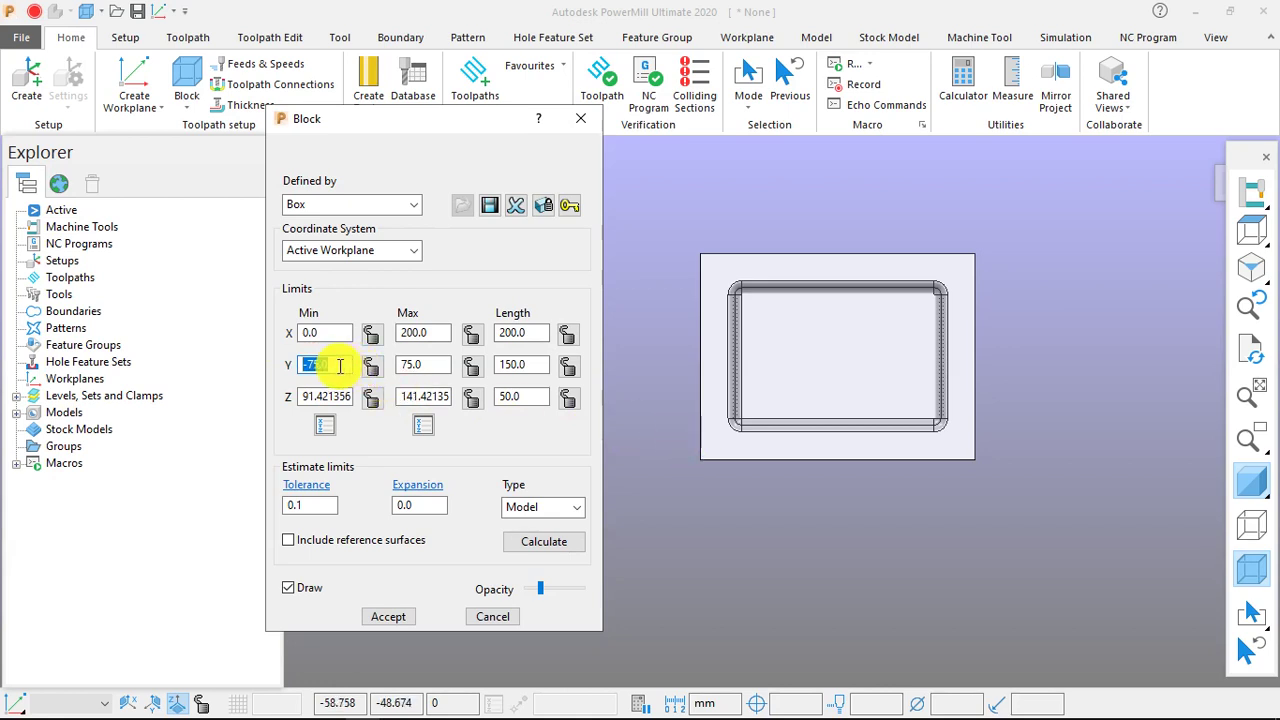
{"action": "left_click_drag", "start_coordinate": [340, 366], "coordinate": [285, 367]}
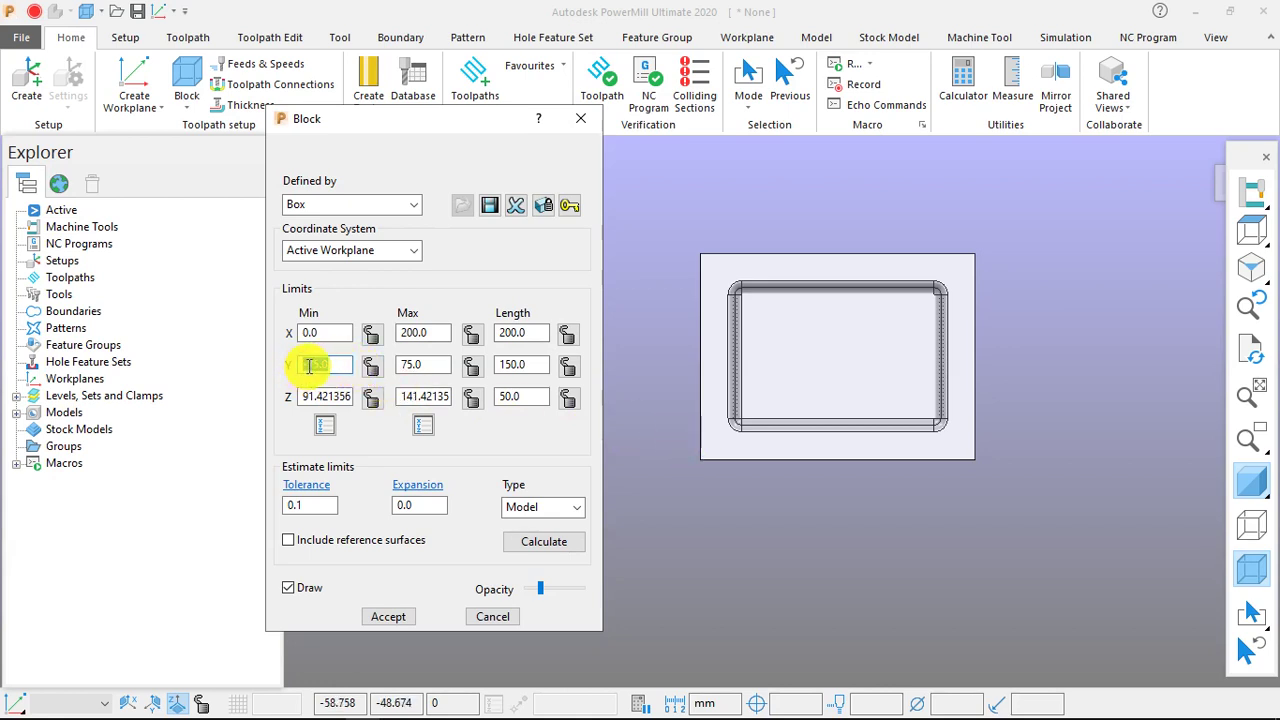
{"action": "right_click", "coordinate": [310, 366]}
{"action": "left_click", "coordinate": [360, 386]}
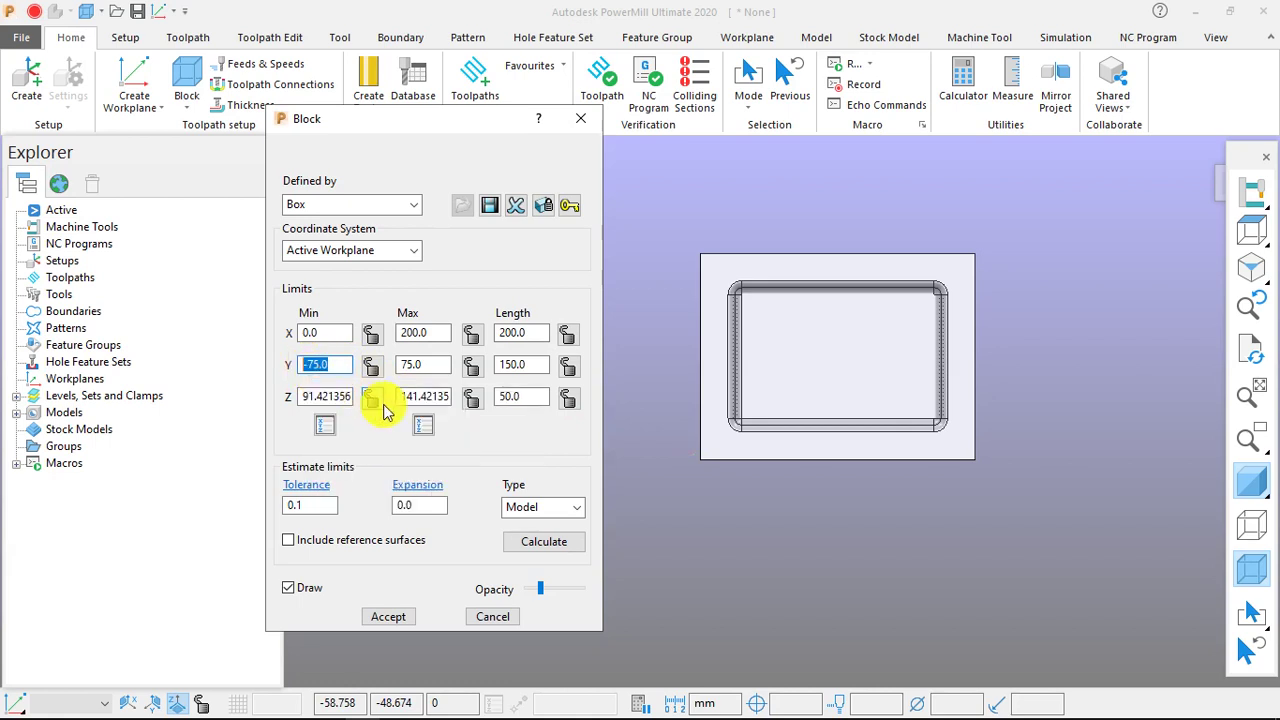
{"action": "left_click", "coordinate": [495, 616]}
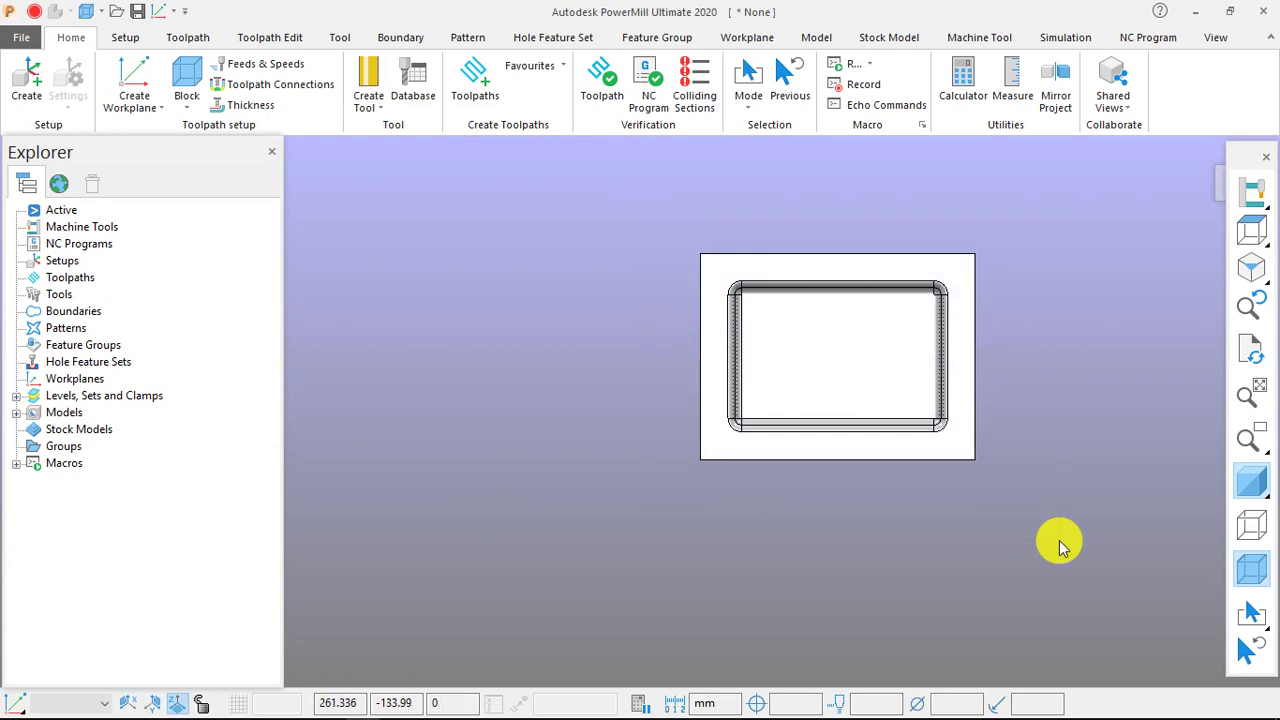
Step: Move the model 75.0 mm along Y, based on the copied minimum Y limit, and accept the transform
{"action": "right_click", "coordinate": [704, 313]}
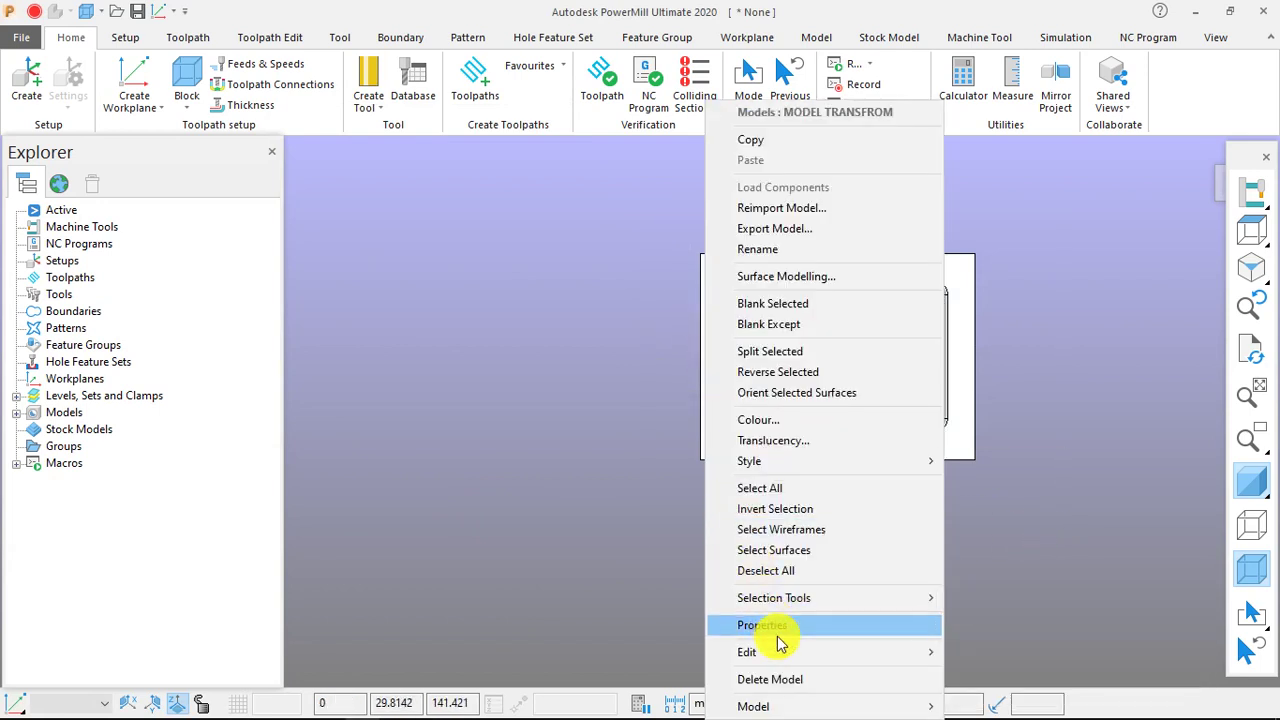
{"action": "mouse_move", "coordinate": [794, 652]}
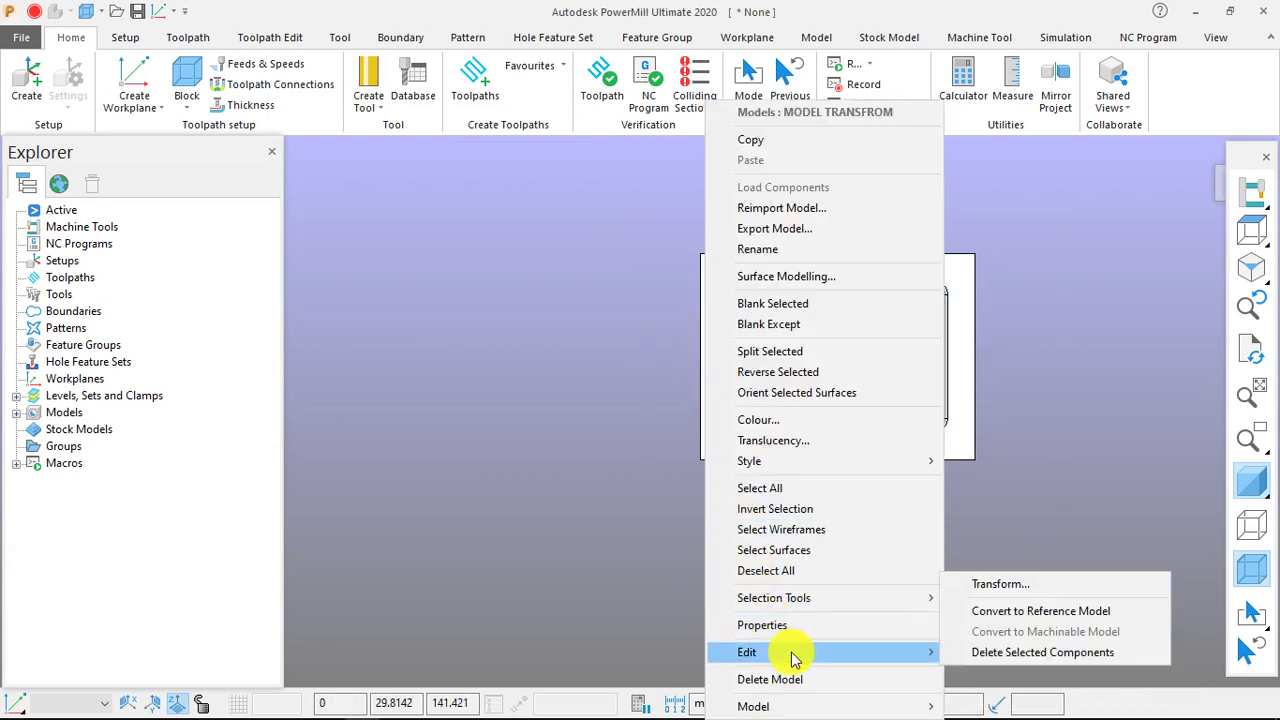
{"action": "left_click", "coordinate": [990, 584]}
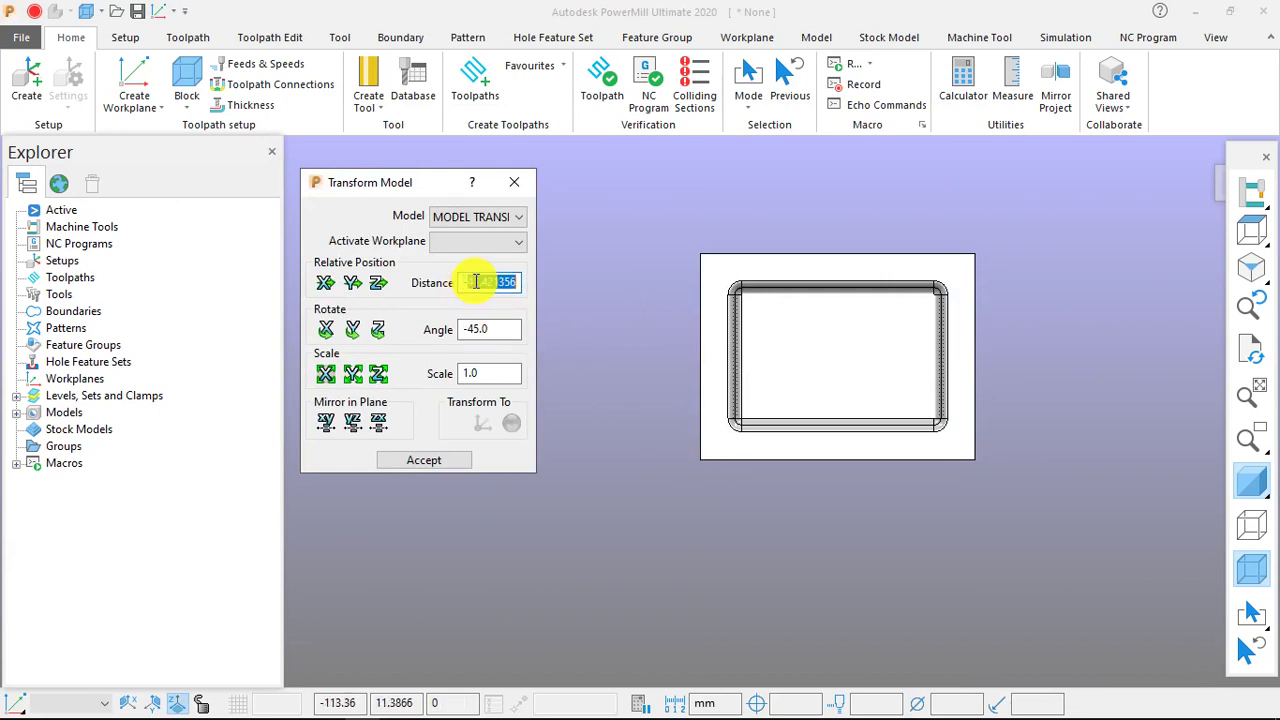
{"action": "left_click_drag", "start_coordinate": [464, 283], "coordinate": [512, 286]}
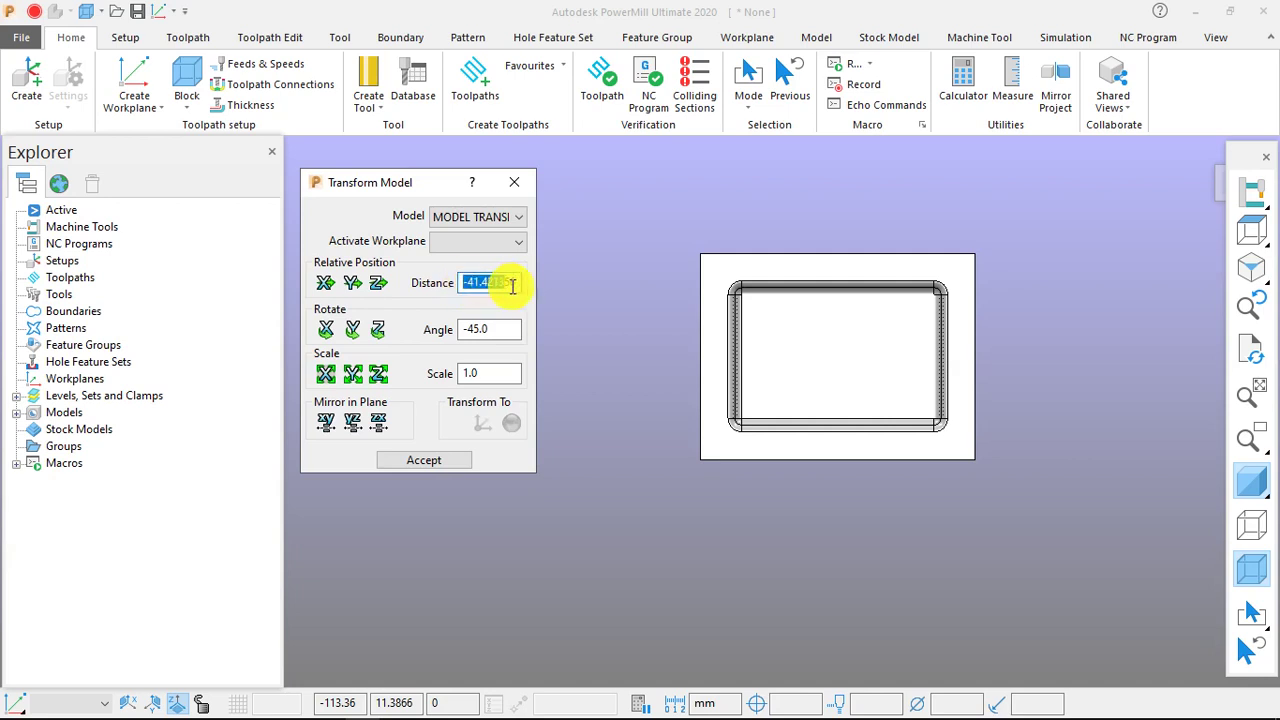
{"action": "right_click", "coordinate": [486, 281]}
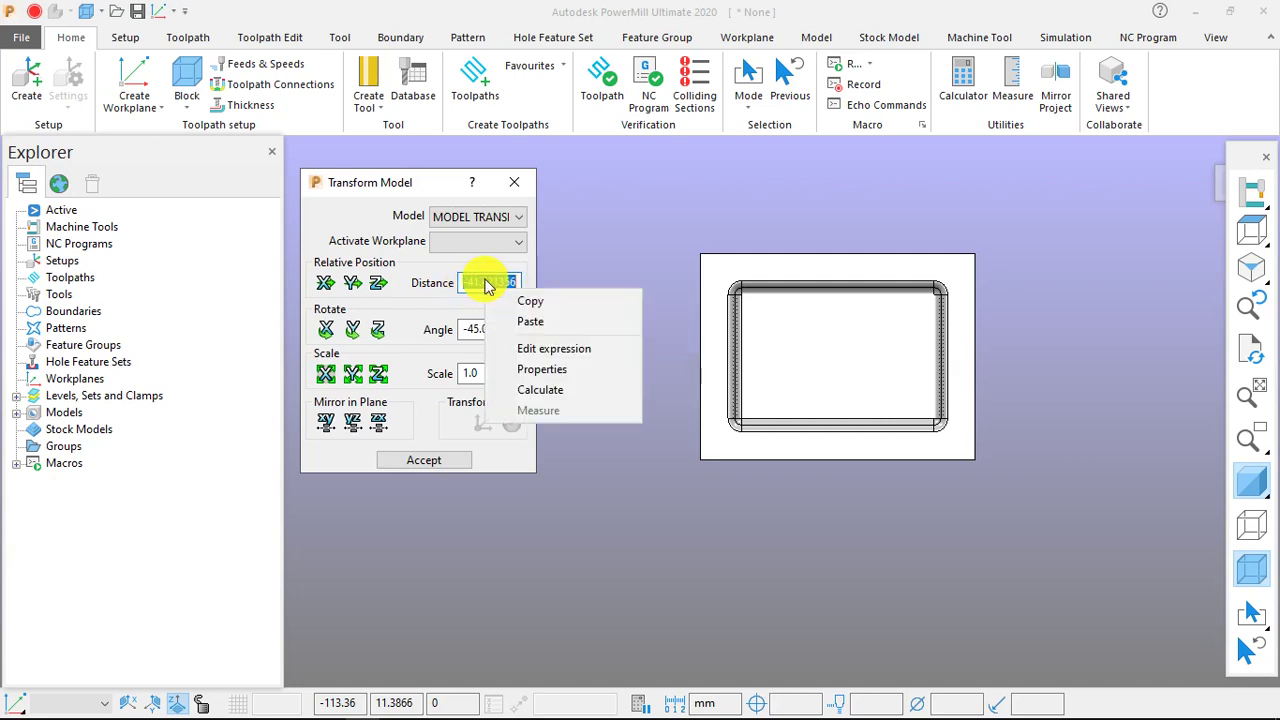
{"action": "left_click", "coordinate": [516, 296]}
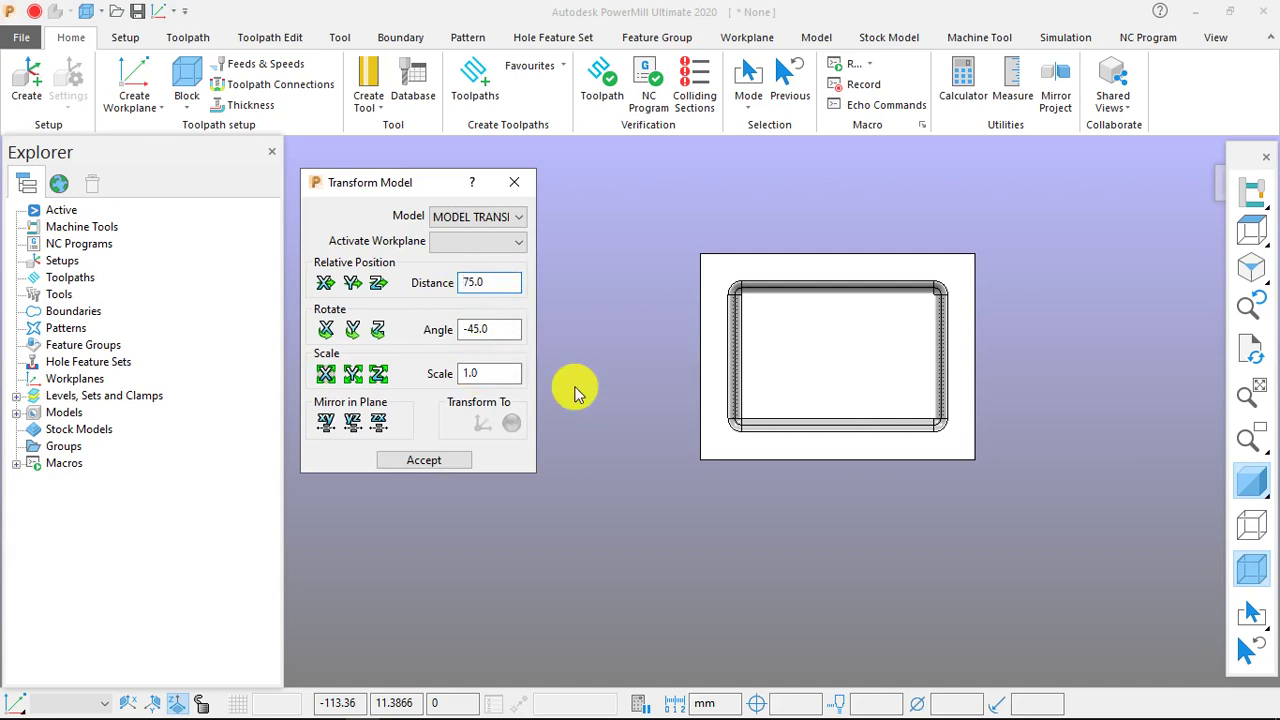
{"action": "left_click", "coordinate": [355, 285]}
{"action": "left_click", "coordinate": [421, 463]}
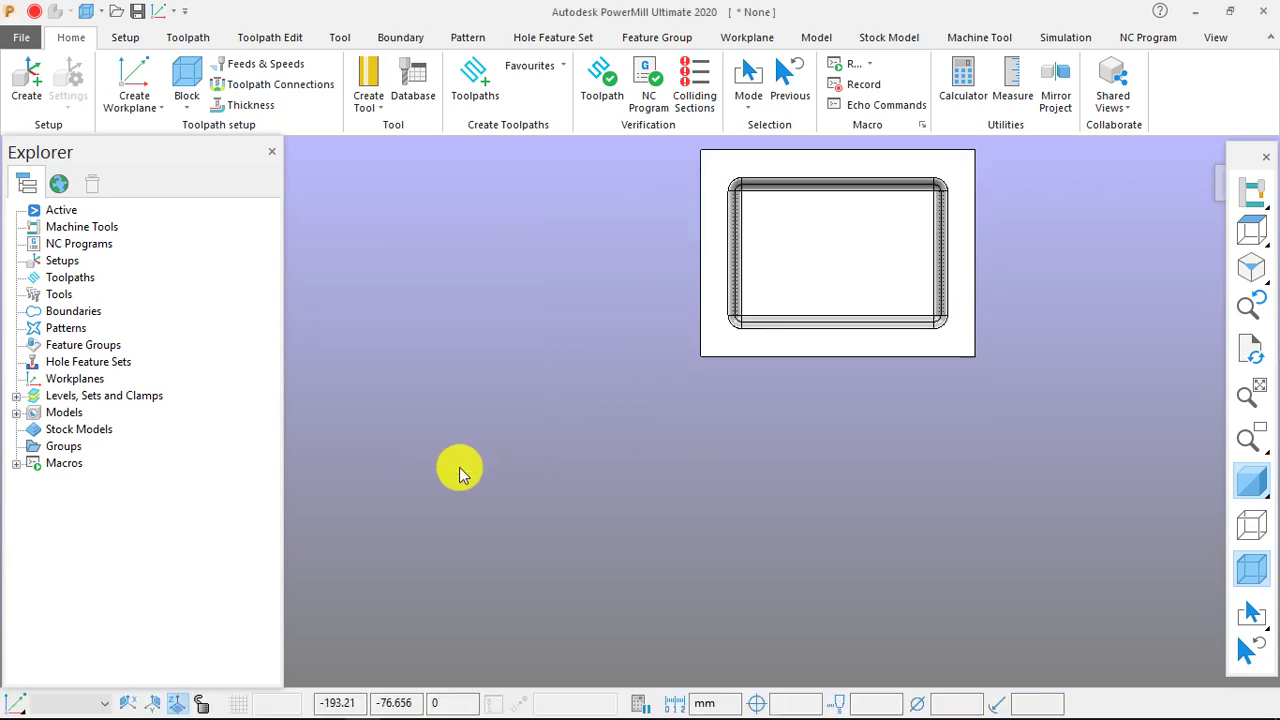
Step: Examine the moved model's corner against the origin from the top in wireframe, then restore the shaded display
{"action": "left_click", "coordinate": [1250, 487]}
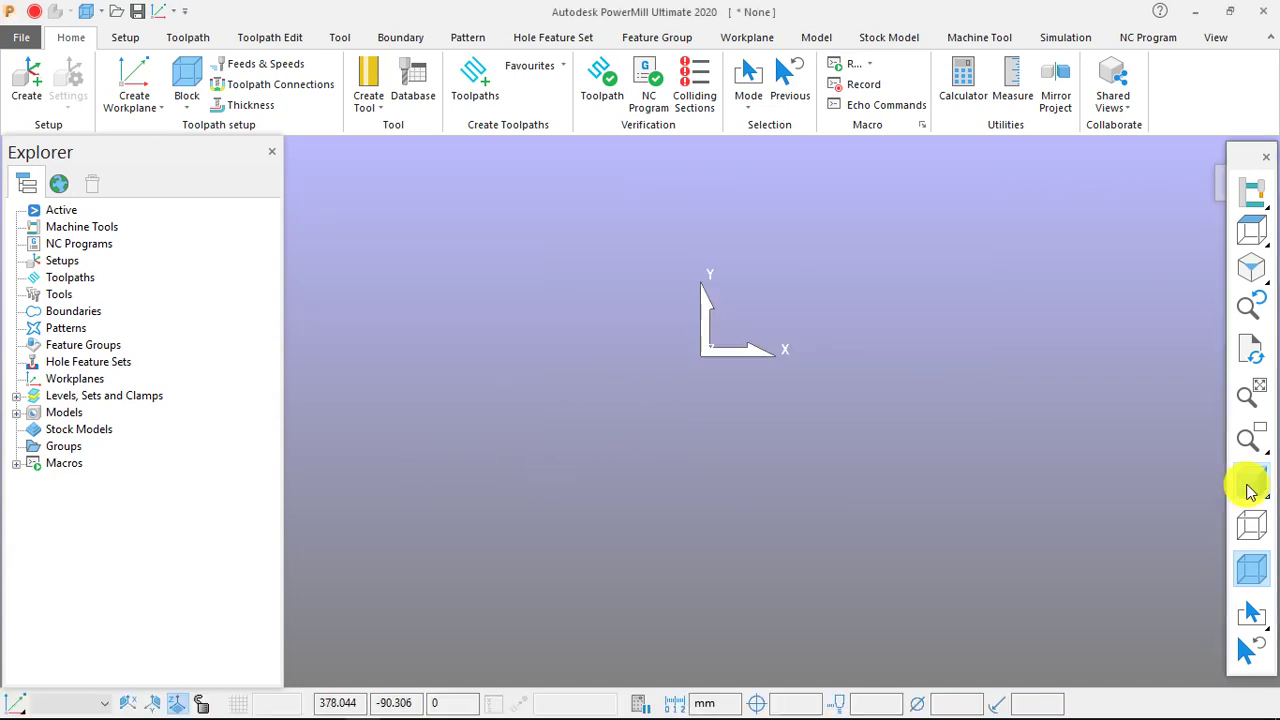
{"action": "left_click", "coordinate": [1251, 524]}
{"action": "scroll", "coordinate": [716, 343], "scroll_direction": "up", "scroll_amount": 2}
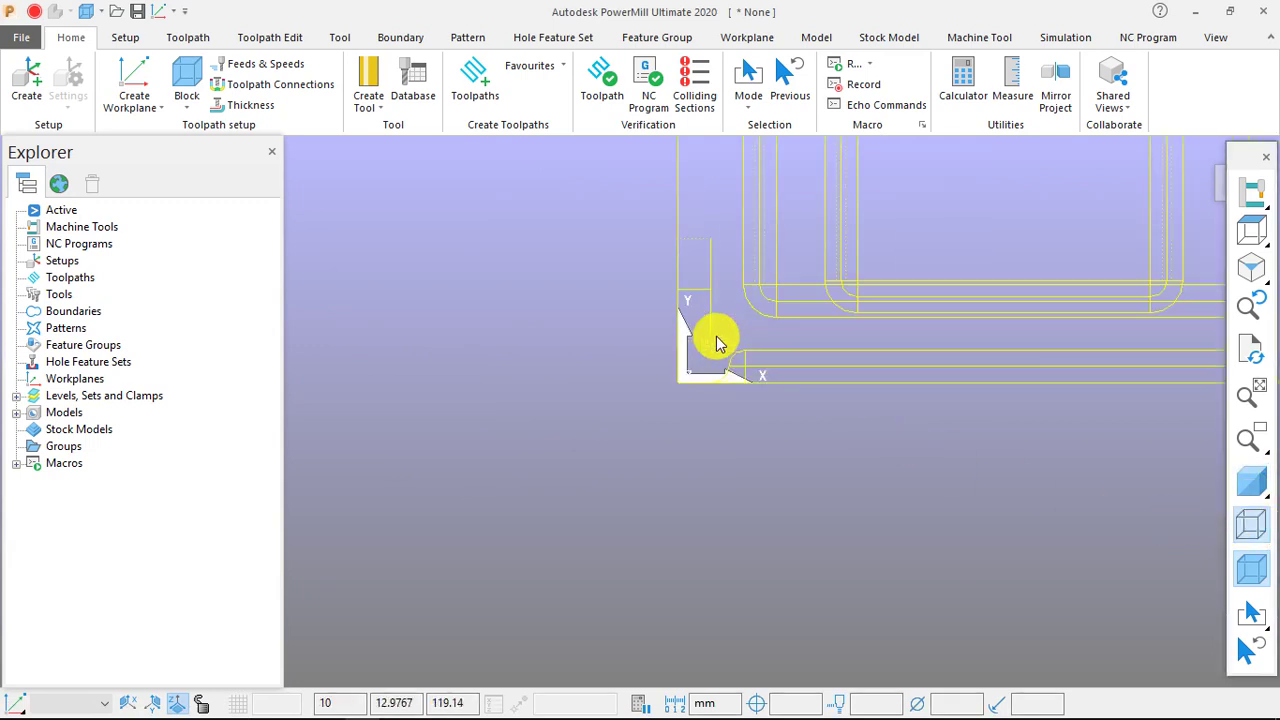
{"action": "scroll", "coordinate": [677, 400], "scroll_direction": "down", "scroll_amount": 2}
{"action": "scroll", "coordinate": [660, 443], "scroll_direction": "up", "scroll_amount": 2}
{"action": "scroll", "coordinate": [587, 473], "scroll_direction": "up", "scroll_amount": 1}
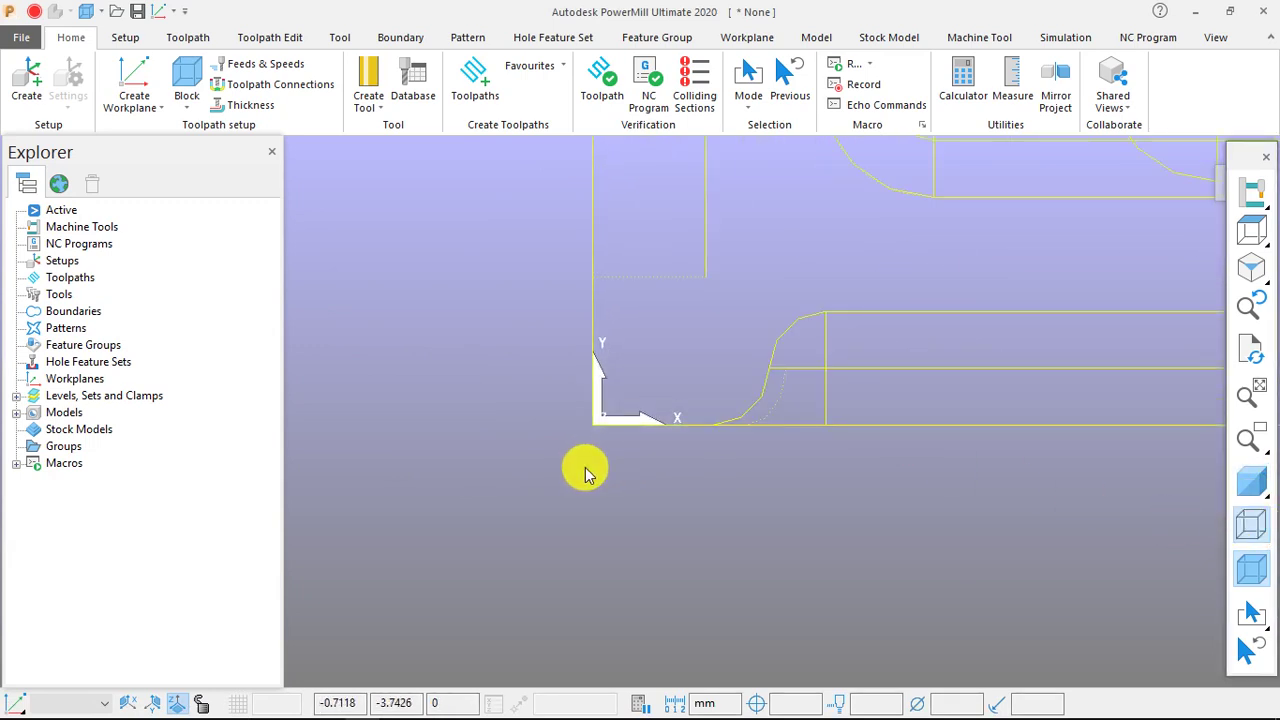
{"action": "scroll", "coordinate": [587, 470], "scroll_direction": "down", "scroll_amount": 4}
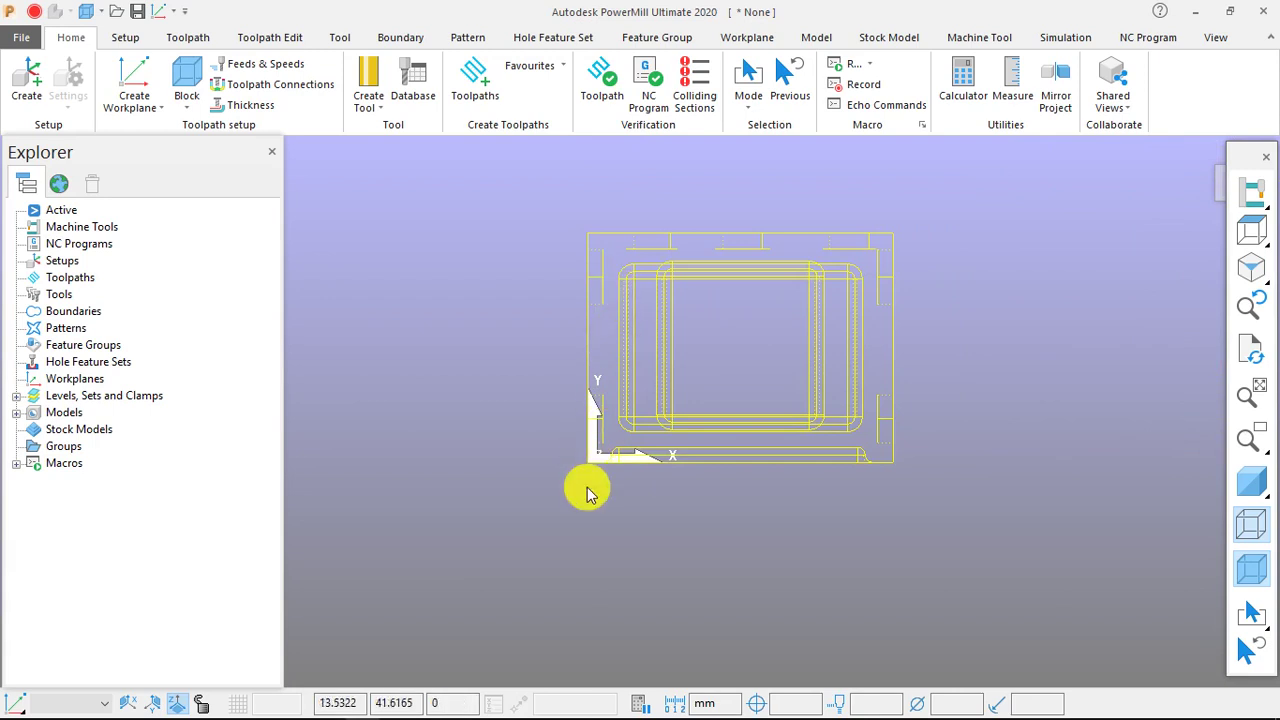
{"action": "scroll", "coordinate": [588, 455], "scroll_direction": "up", "scroll_amount": 3}
{"action": "scroll", "coordinate": [588, 455], "scroll_direction": "down", "scroll_amount": 3}
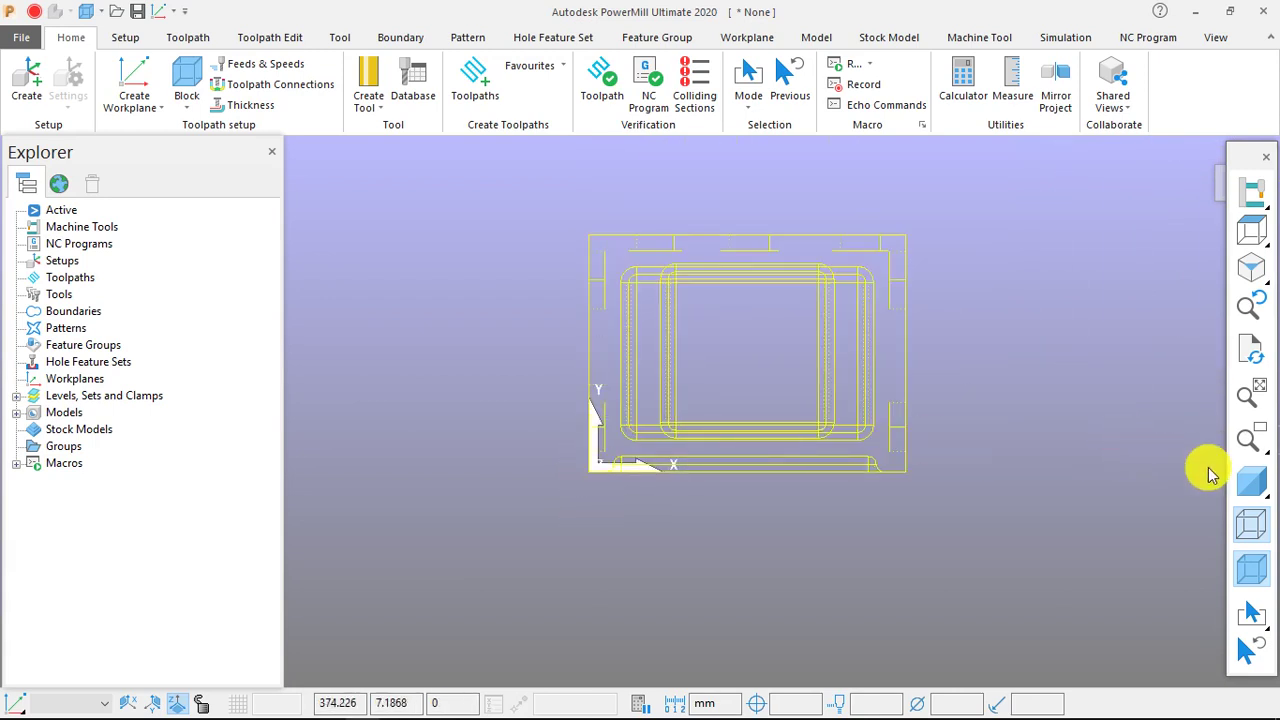
{"action": "left_click", "coordinate": [1250, 483]}
{"action": "left_click", "coordinate": [1248, 523]}
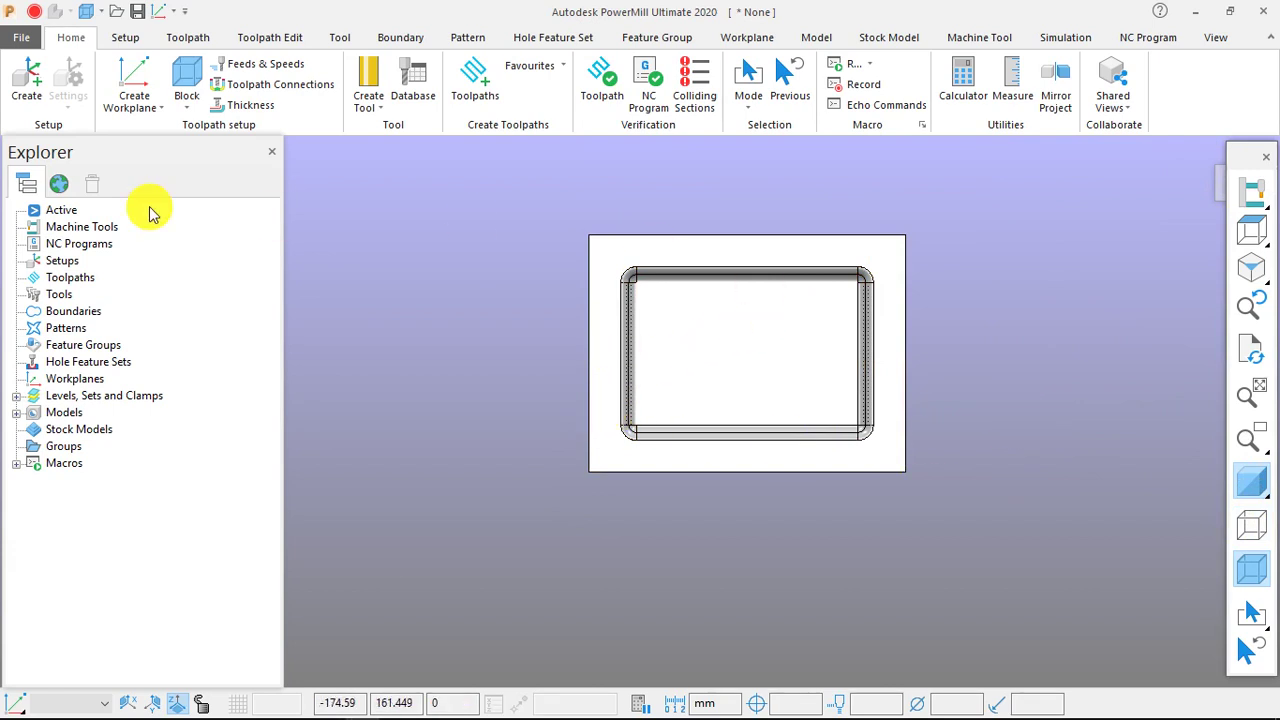
Step: Calculate a box block around the whole model, check its X and Y limits, and discard the block
{"action": "left_click_drag", "start_coordinate": [517, 198], "coordinate": [997, 556]}
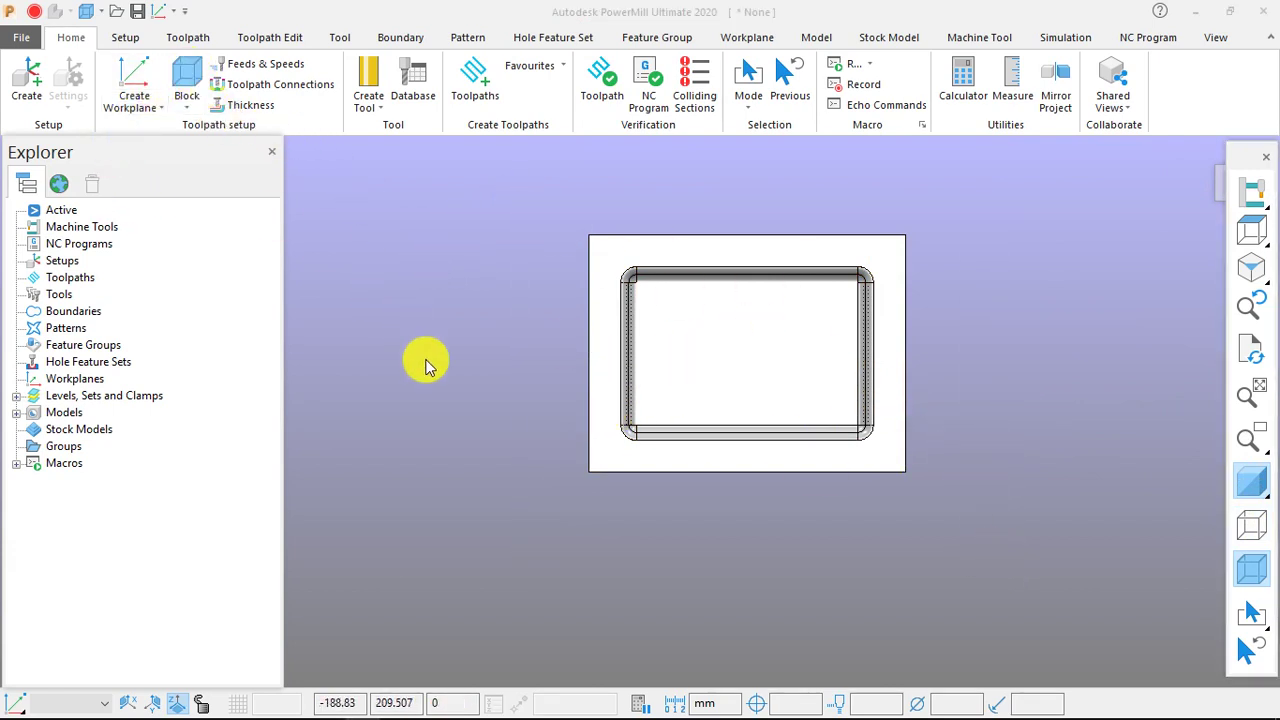
{"action": "left_click", "coordinate": [543, 541]}
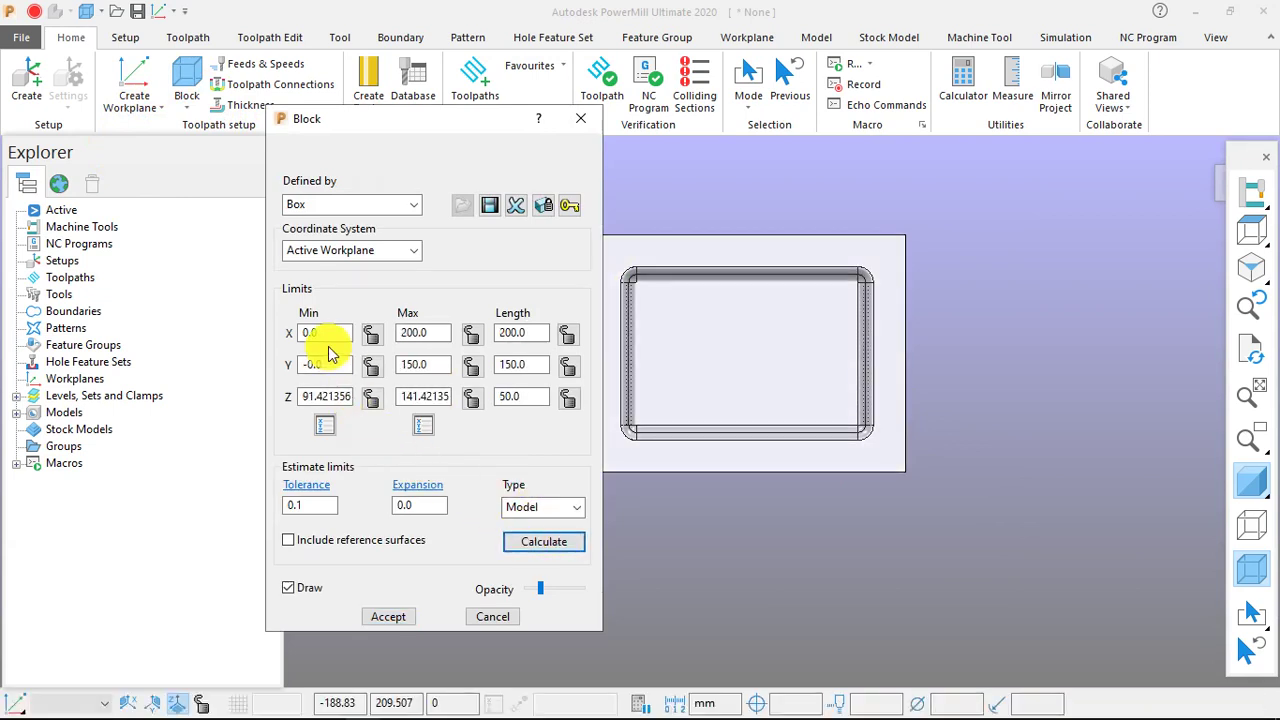
{"action": "double_click", "coordinate": [406, 334]}
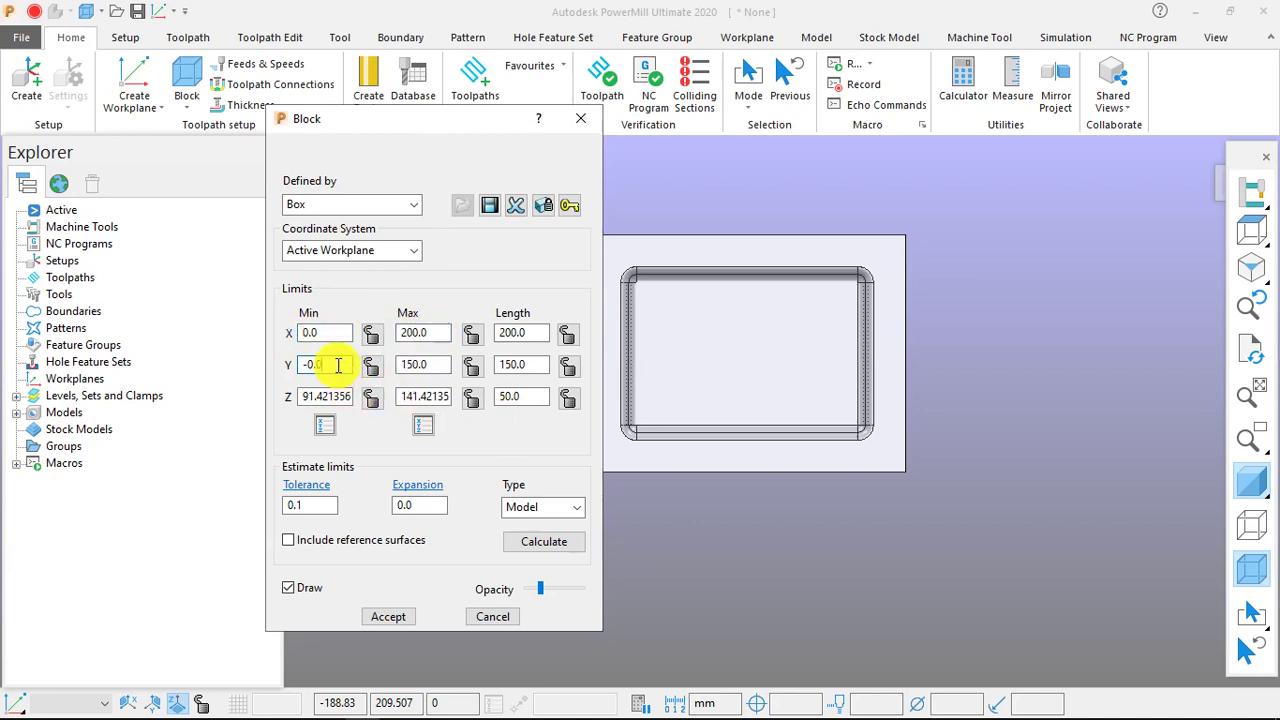
{"action": "left_click_drag", "start_coordinate": [338, 366], "coordinate": [292, 366]}
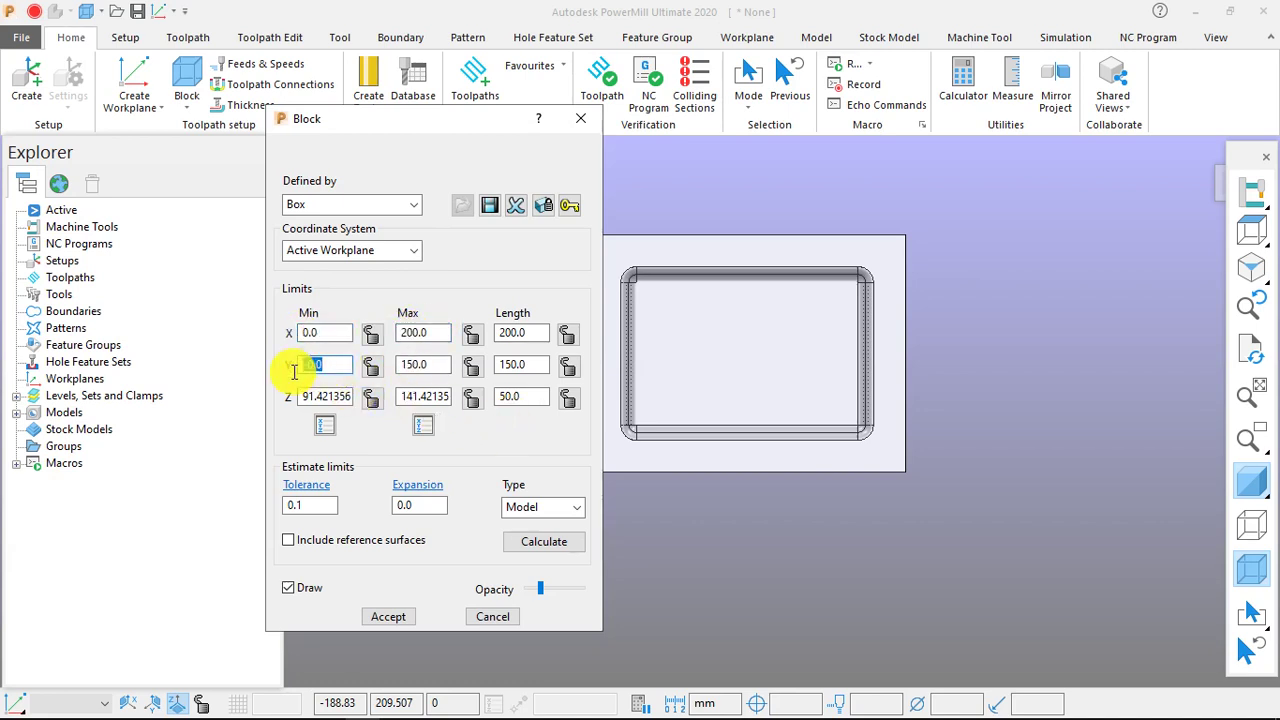
{"action": "double_click", "coordinate": [432, 364]}
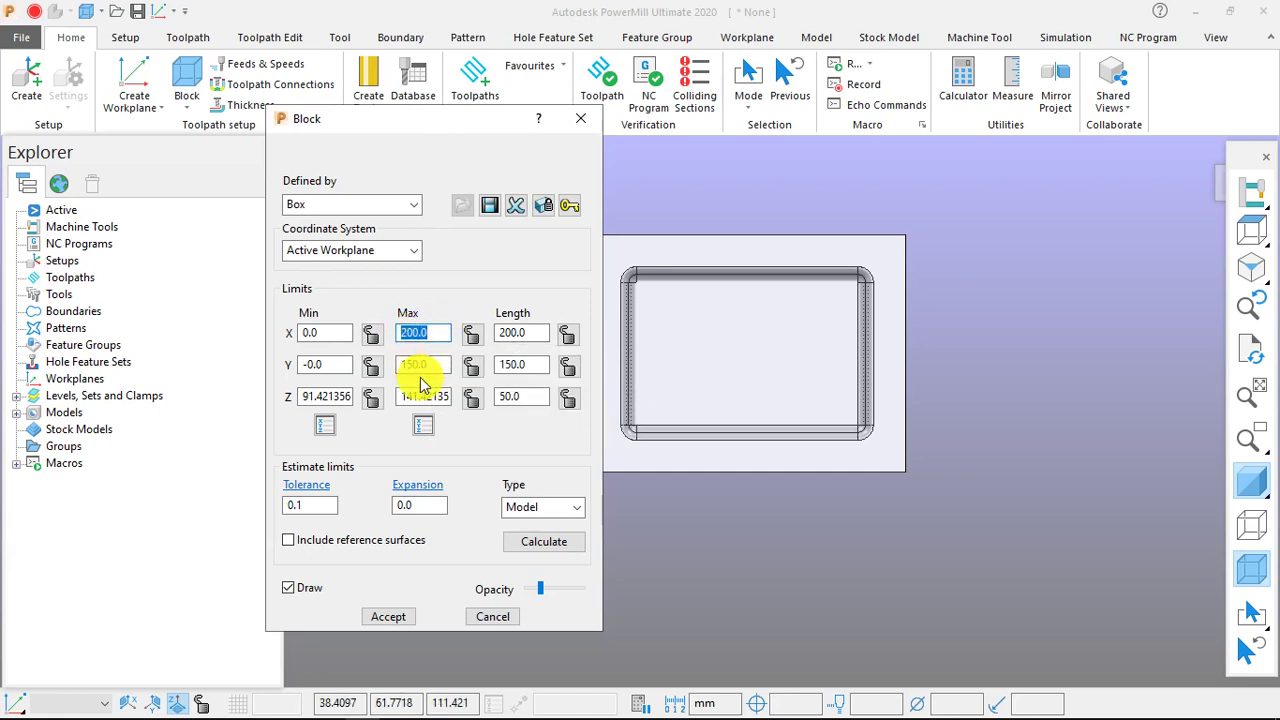
{"action": "left_click_drag", "start_coordinate": [433, 367], "coordinate": [398, 370]}
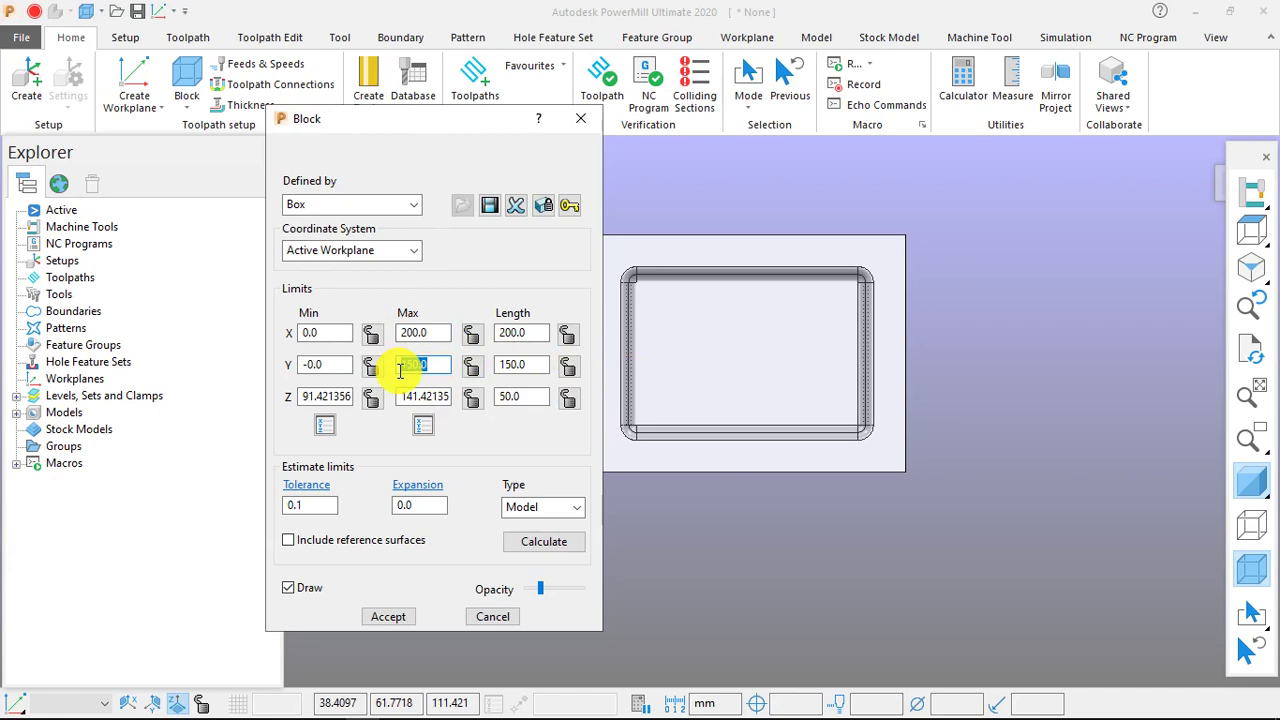
{"action": "scroll", "coordinate": [994, 349], "scroll_direction": "down", "scroll_amount": 2}
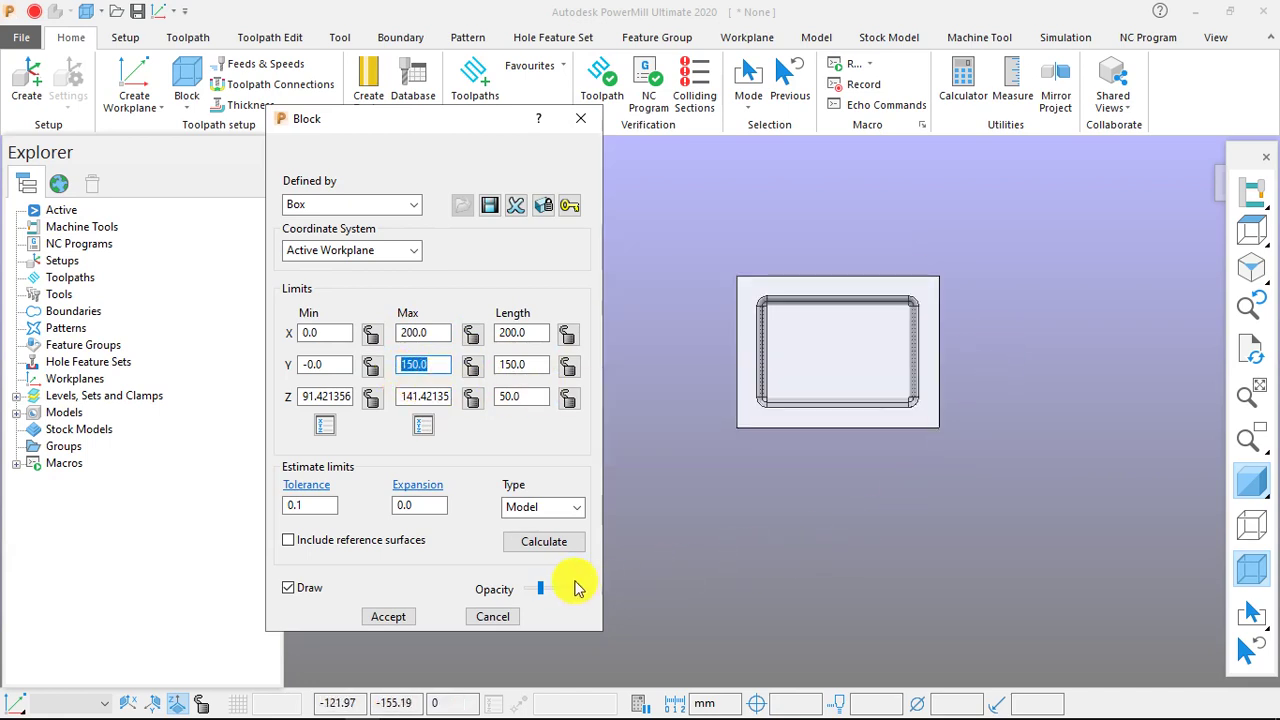
{"action": "left_click", "coordinate": [497, 622]}
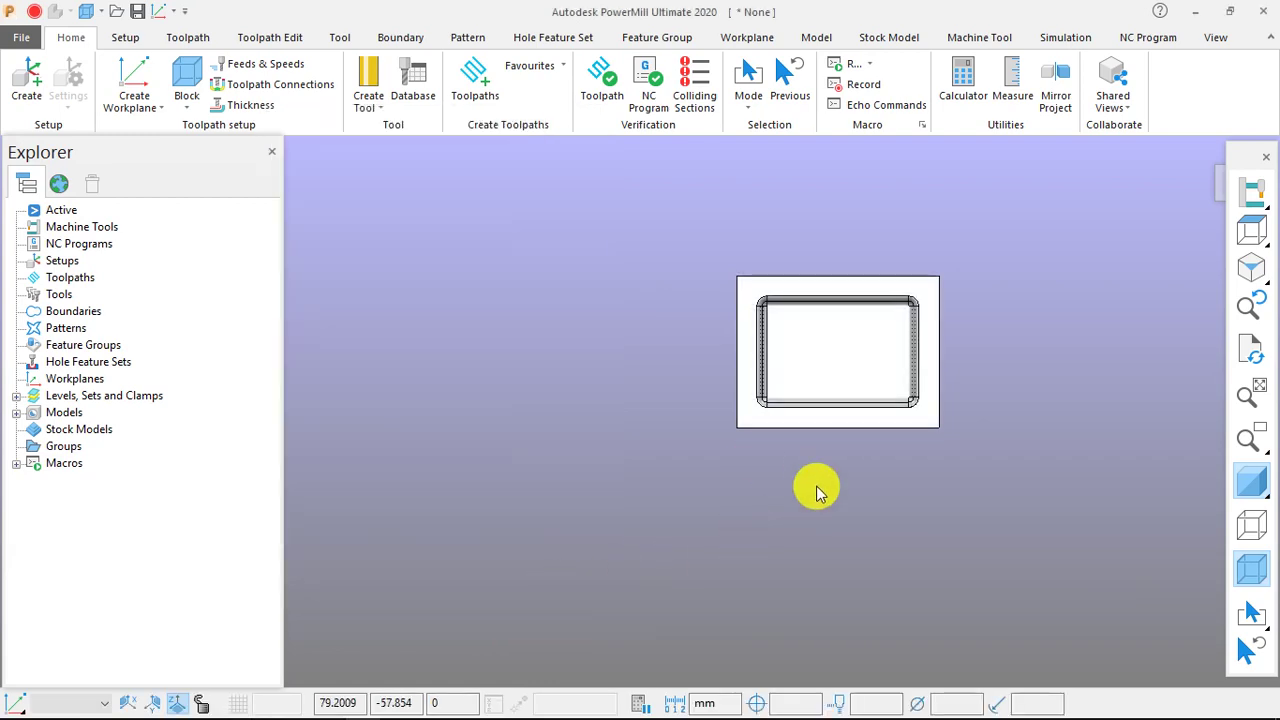
Step: Examine the model's height above the origin at an angle and return to the top view
{"action": "middle_click_drag", "start_coordinate": [817, 490], "coordinate": [1006, 291]}
{"action": "scroll", "coordinate": [695, 462], "scroll_direction": "up", "scroll_amount": 5}
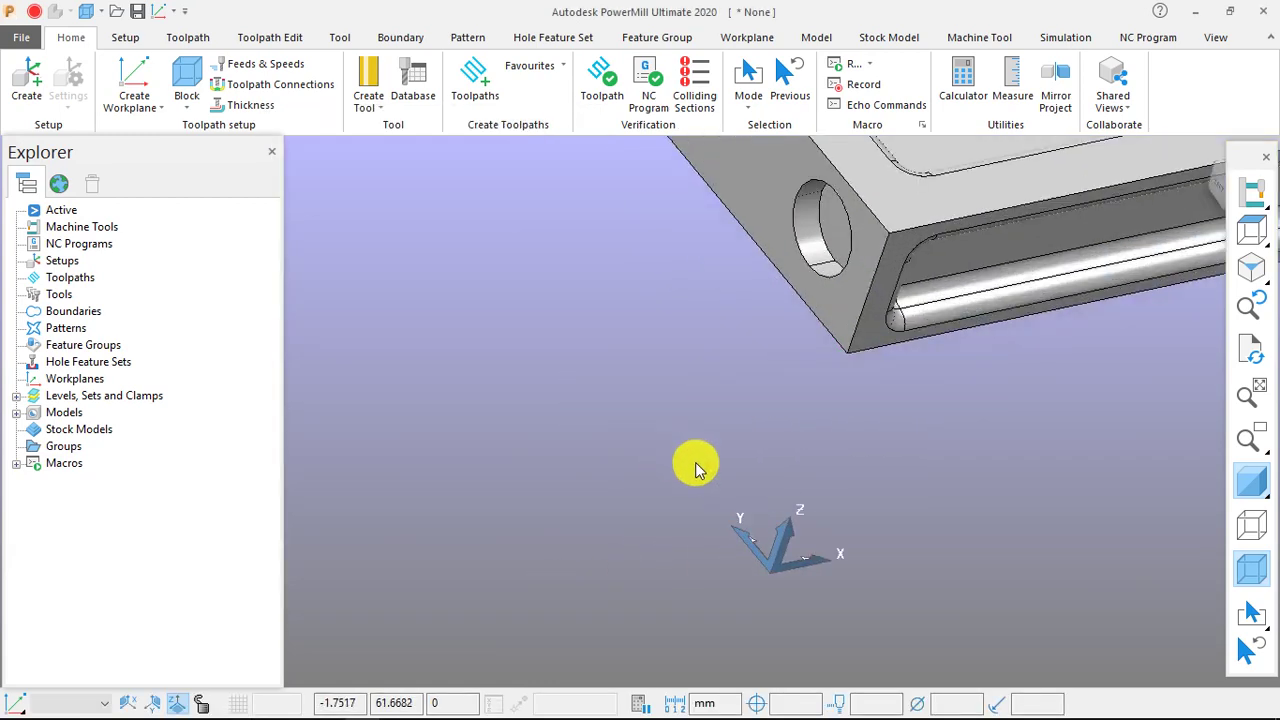
{"action": "middle_click_drag", "start_coordinate": [766, 500], "coordinate": [663, 471]}
{"action": "scroll", "coordinate": [663, 471], "scroll_direction": "down", "scroll_amount": 3}
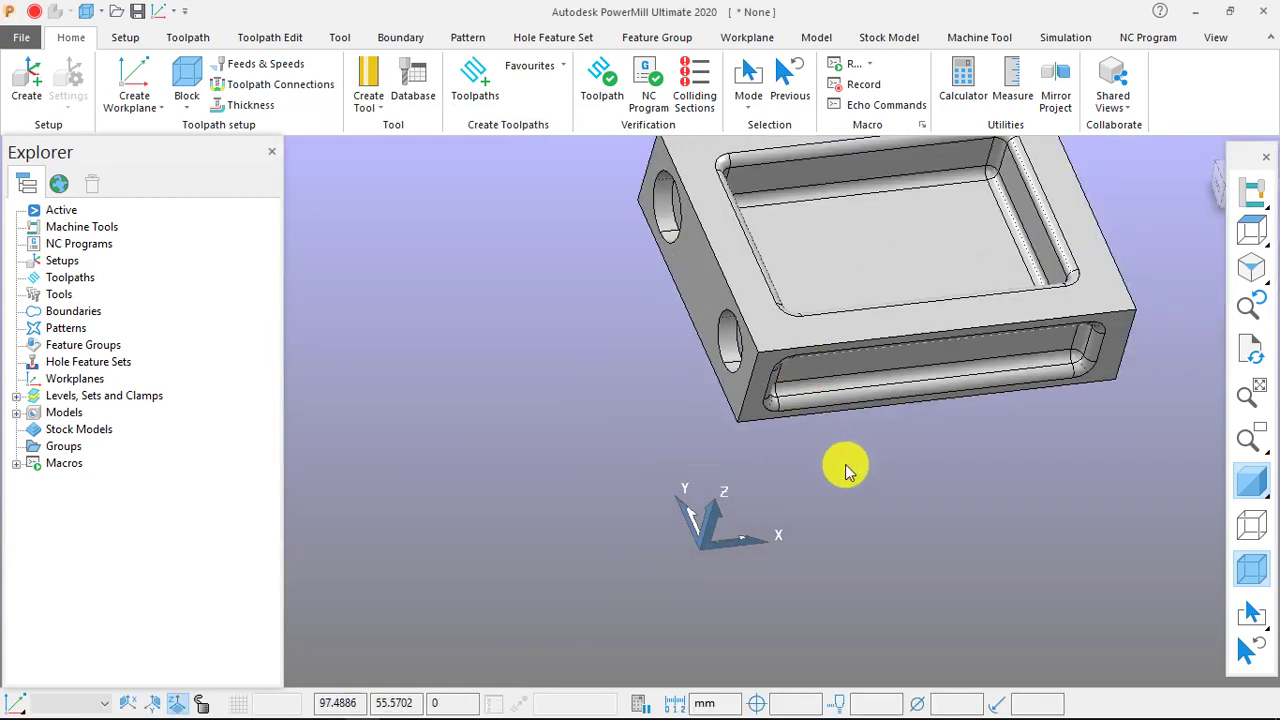
{"action": "middle_click_drag", "start_coordinate": [845, 470], "coordinate": [800, 341]}
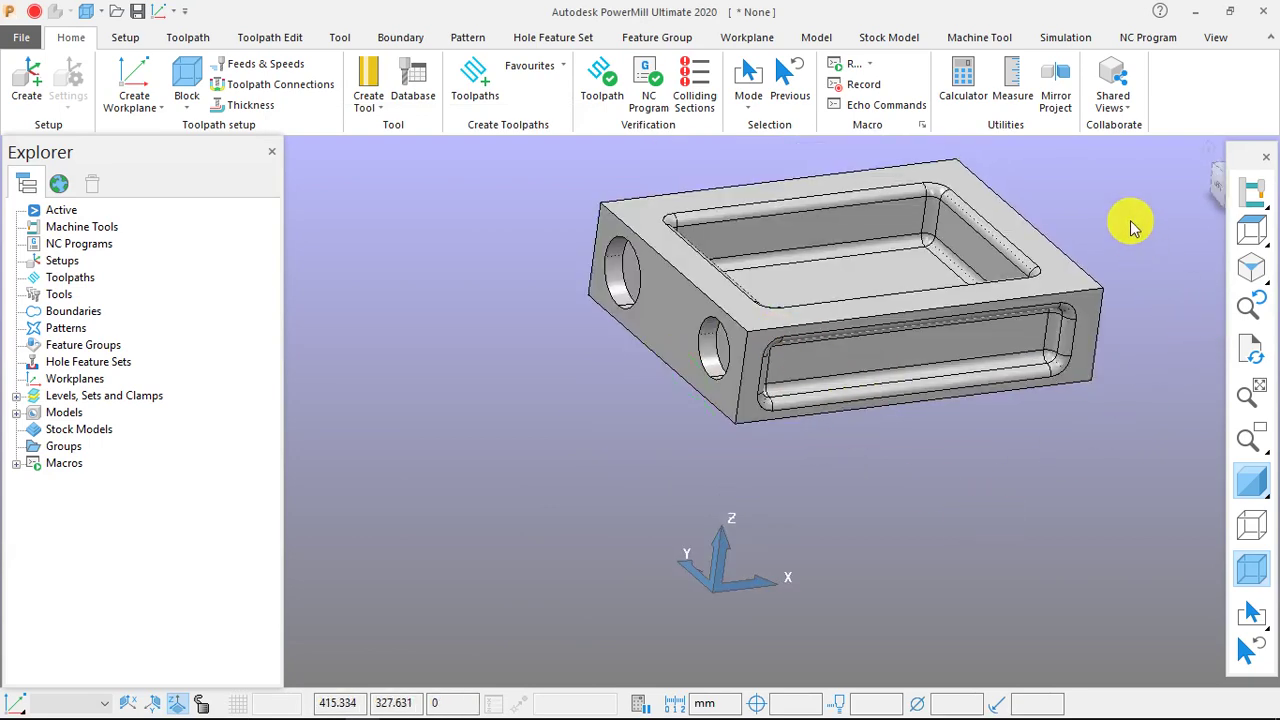
{"action": "scroll", "coordinate": [1125, 316], "scroll_direction": "down", "scroll_amount": 2}
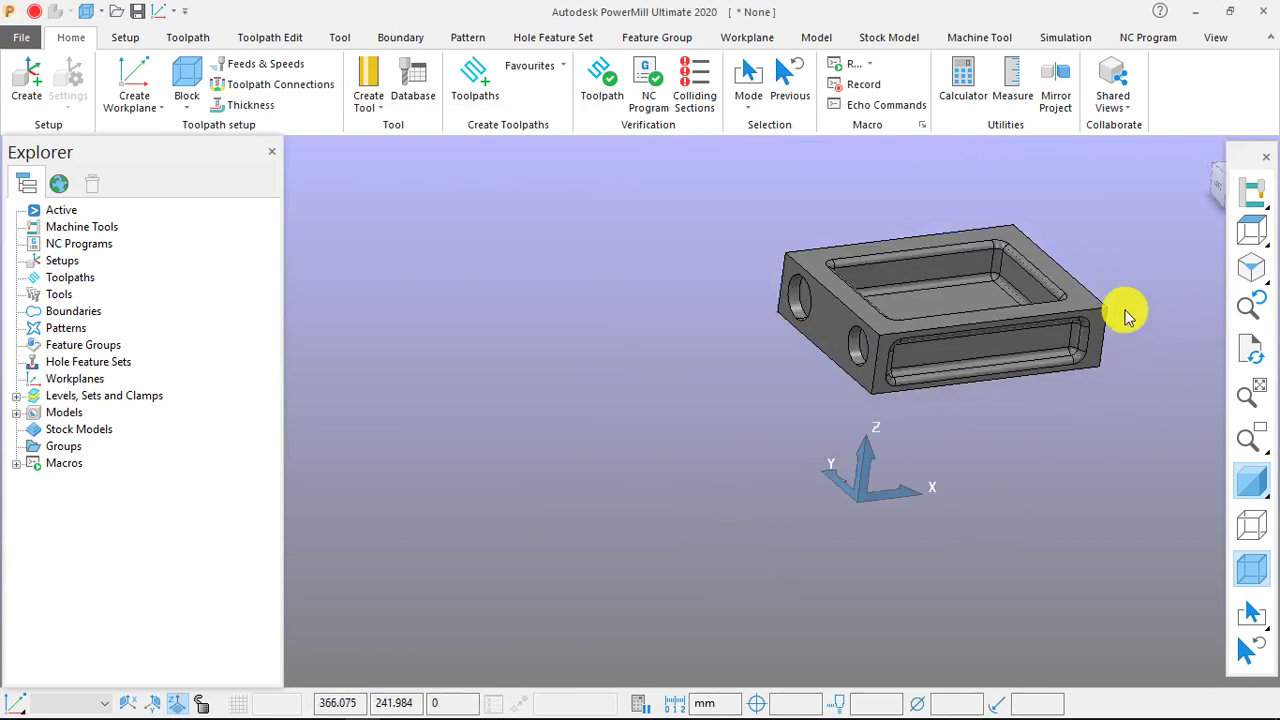
{"action": "left_click", "coordinate": [1251, 230]}
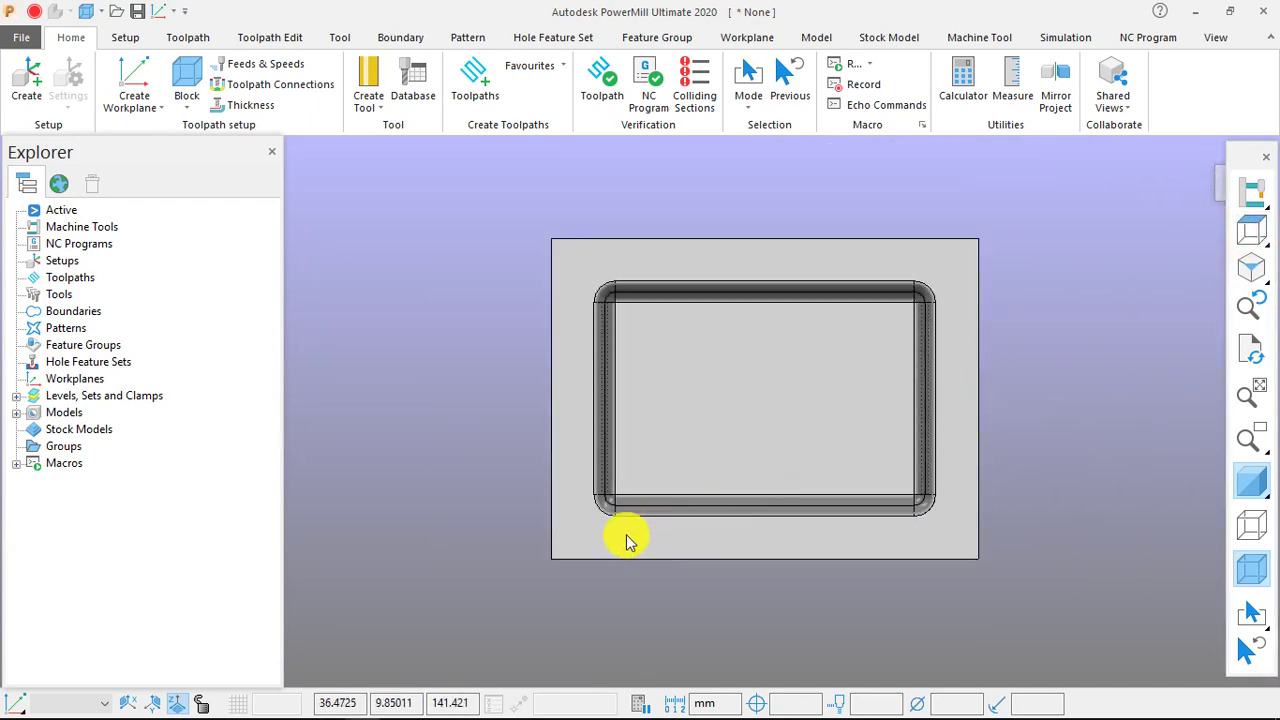
Step: Open the properties of the model's top face and check its minimum and maximum Z values
{"action": "right_click", "coordinate": [578, 517]}
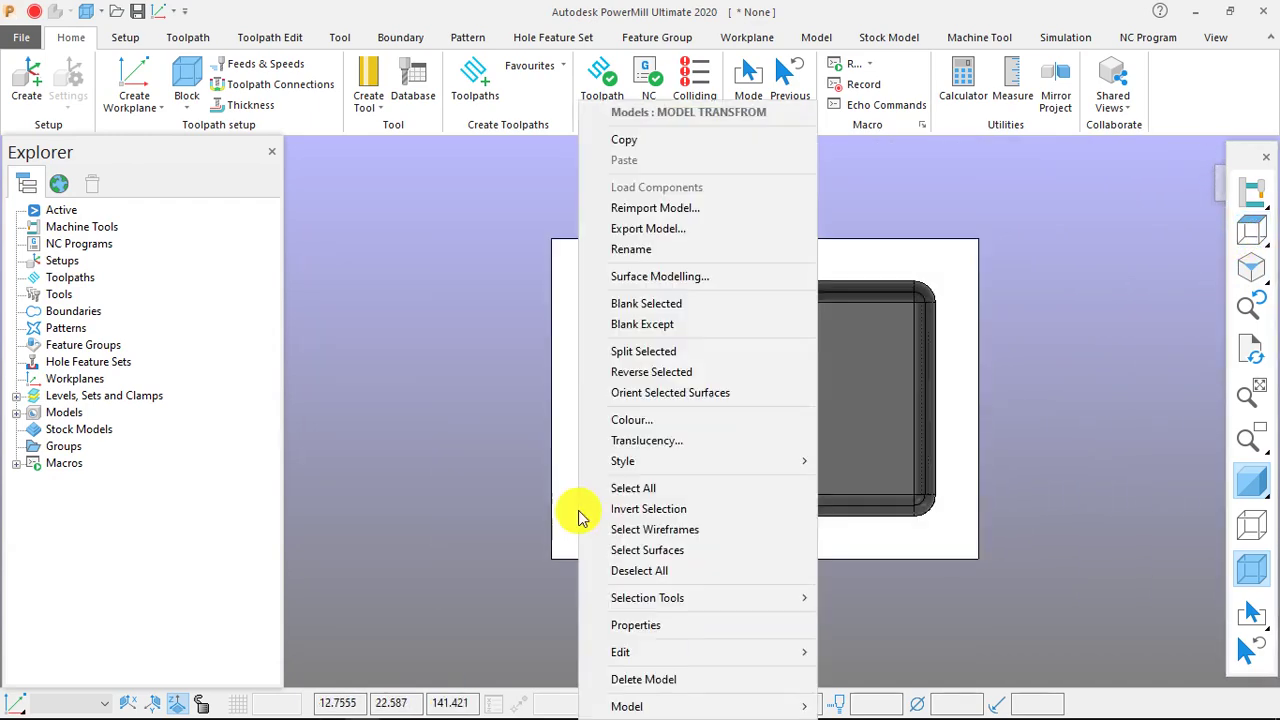
{"action": "left_click", "coordinate": [651, 621]}
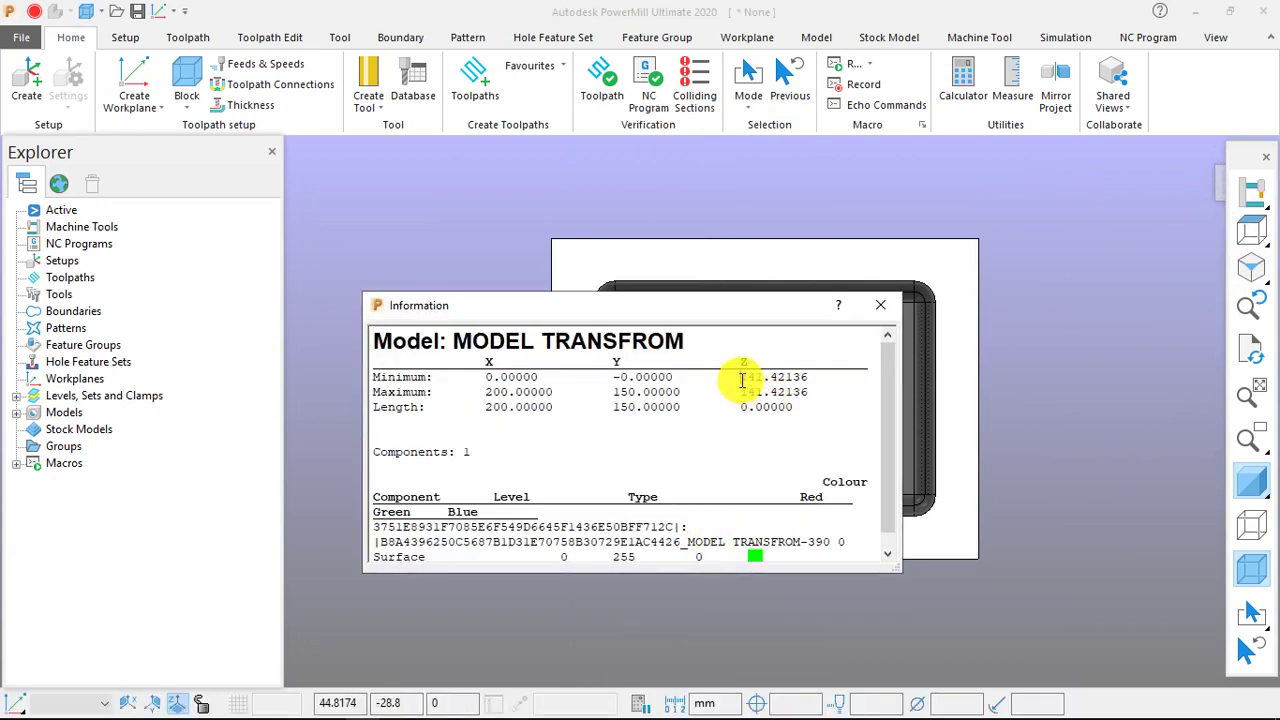
{"action": "left_click_drag", "start_coordinate": [741, 377], "coordinate": [1030, 398]}
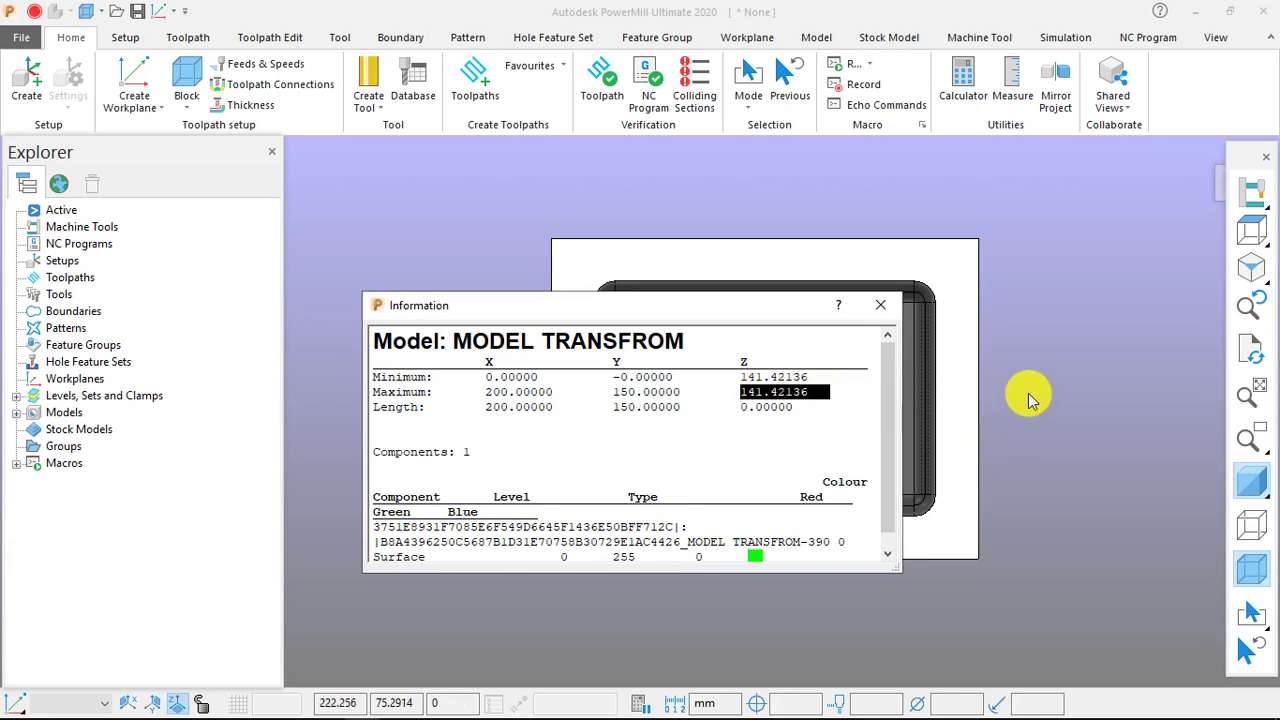
{"action": "left_click", "coordinate": [798, 423]}
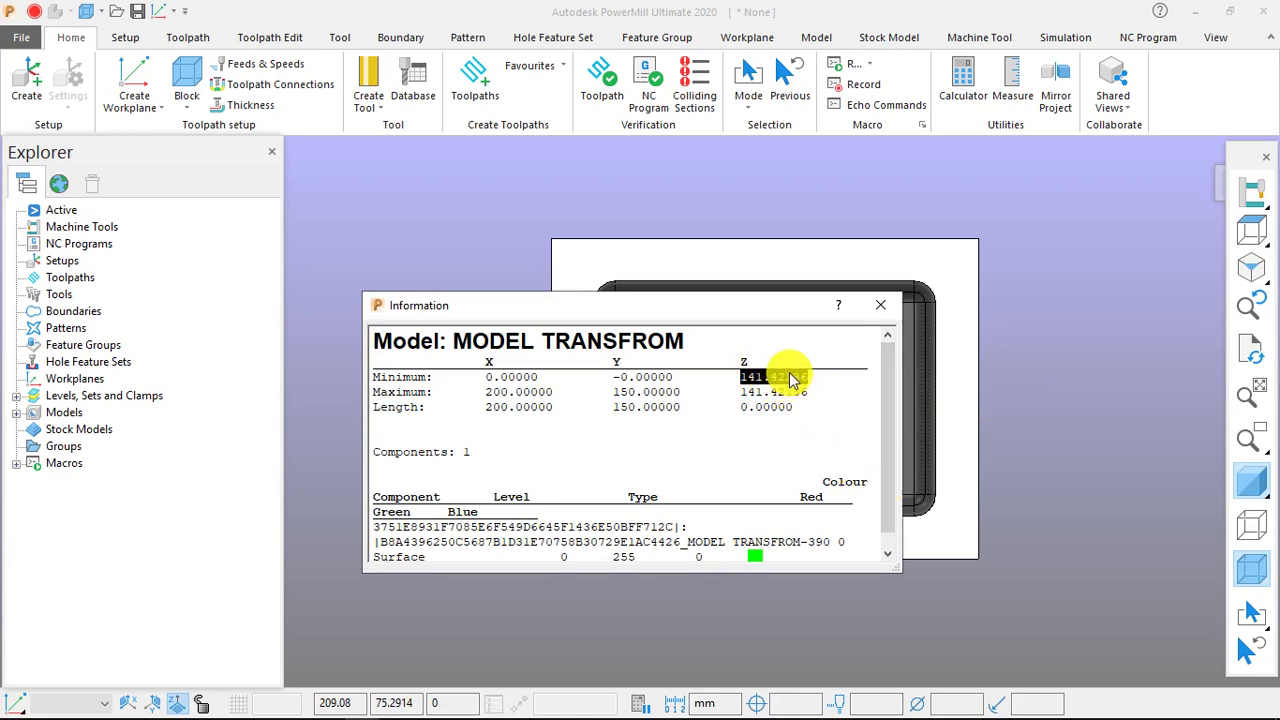
{"action": "left_click", "coordinate": [1077, 382]}
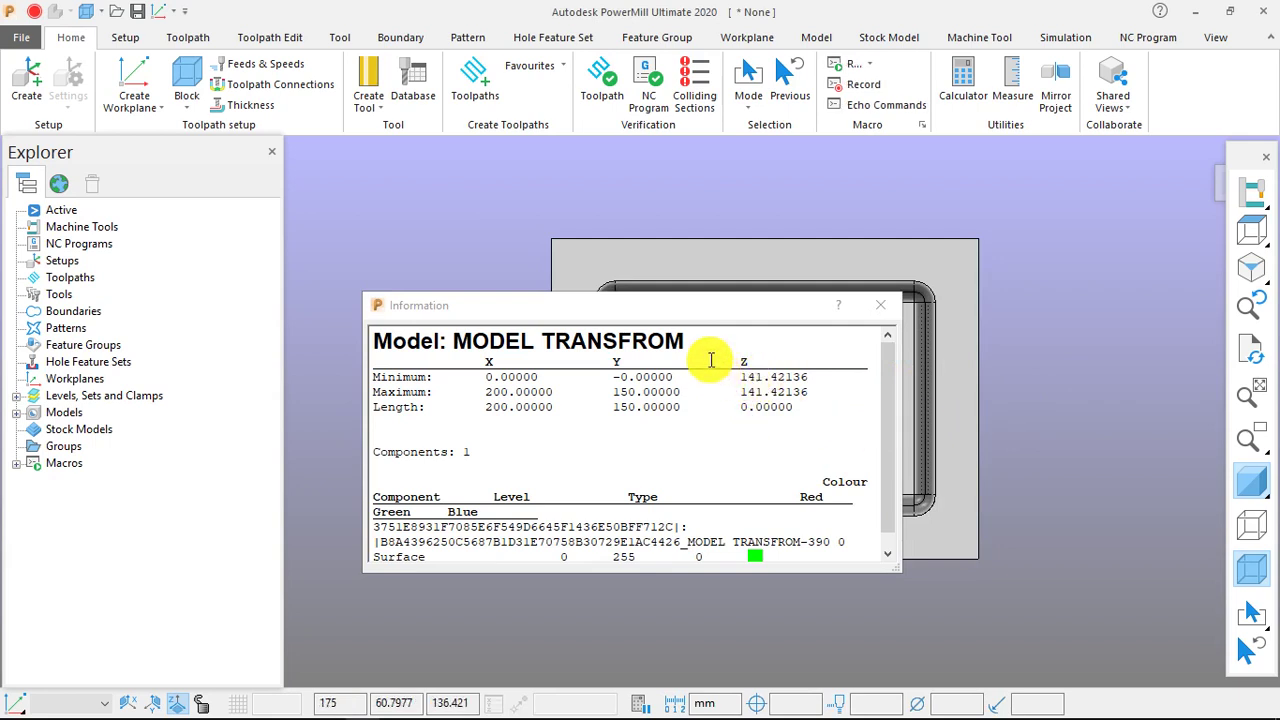
{"action": "double_click", "coordinate": [743, 378]}
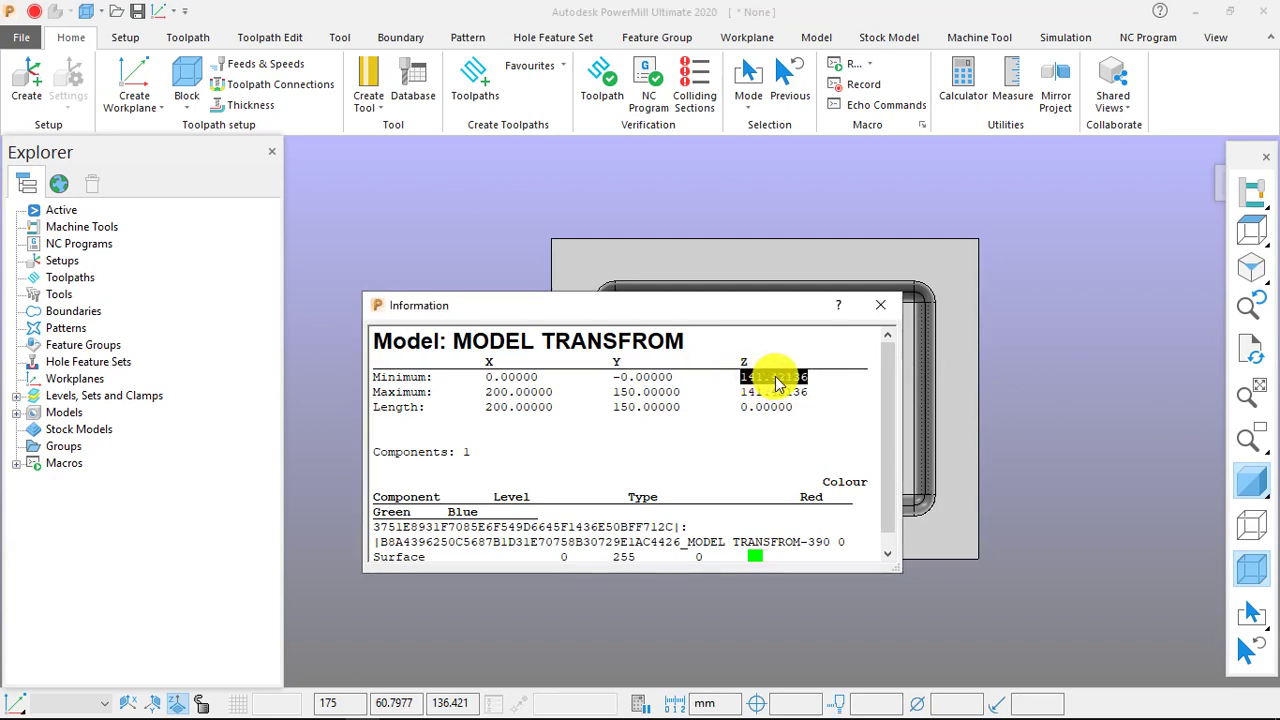
{"action": "left_click", "coordinate": [829, 418]}
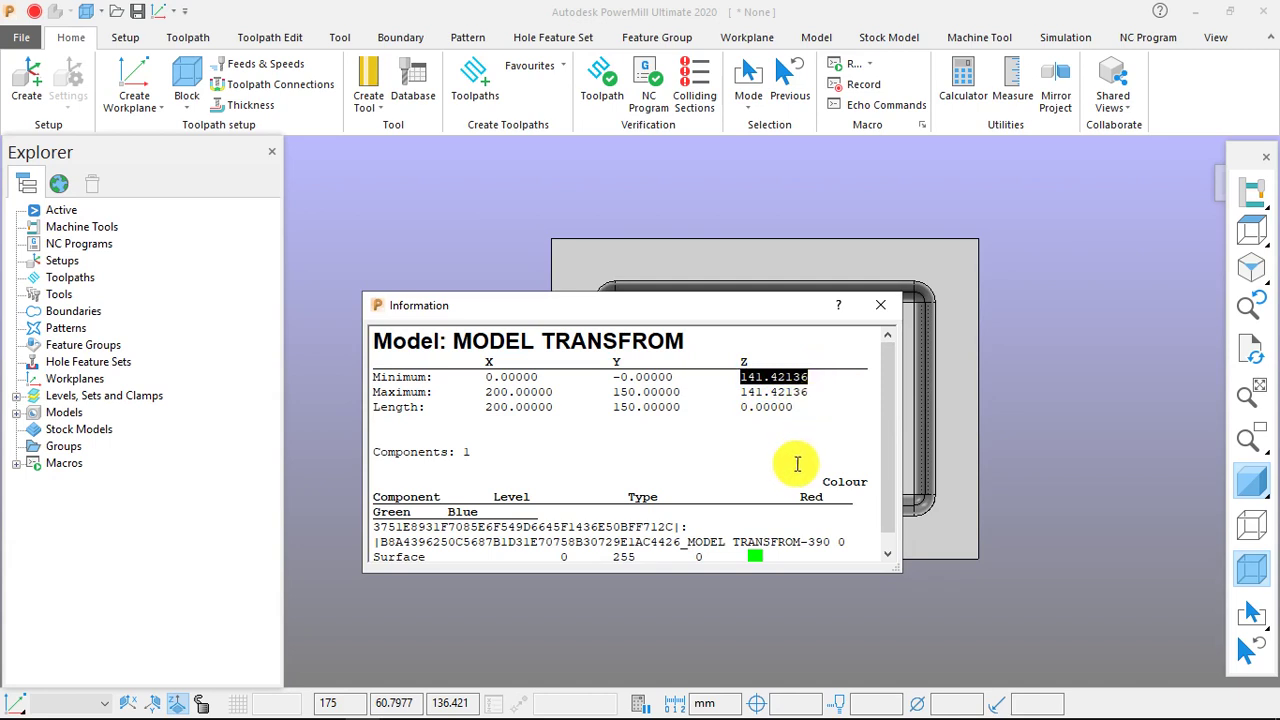
{"action": "left_click", "coordinate": [766, 429]}
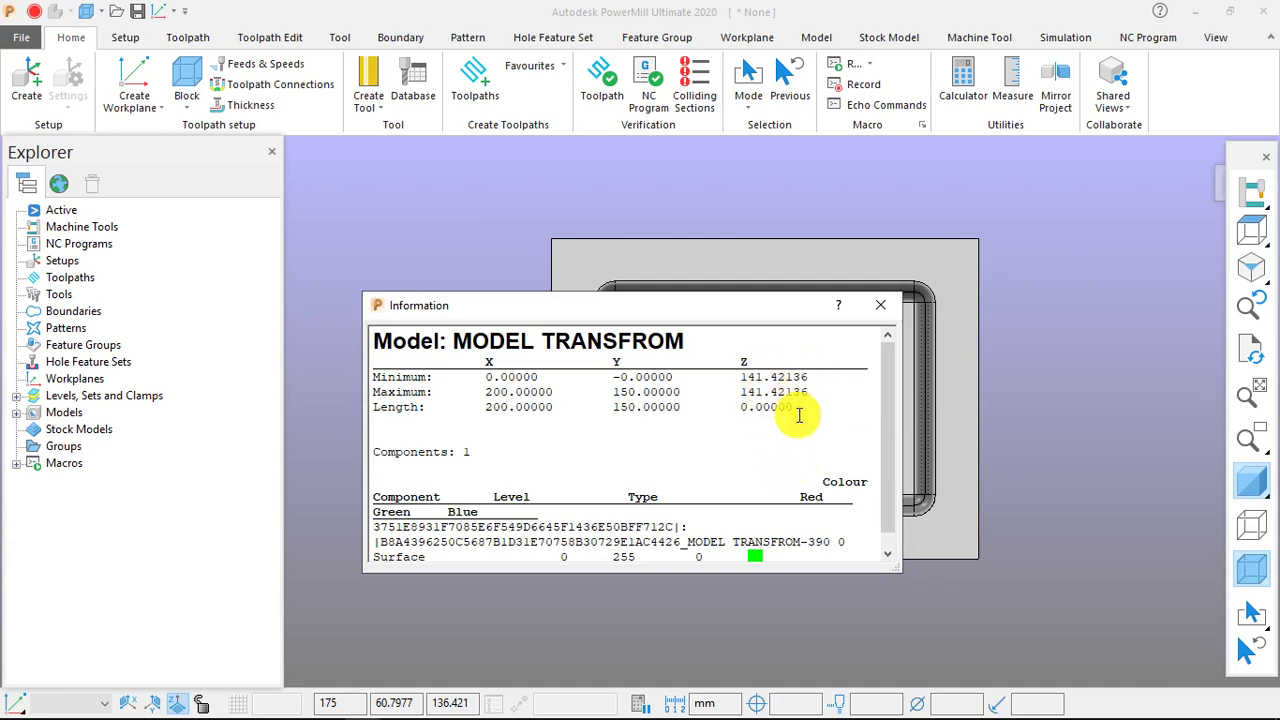
{"action": "left_click", "coordinate": [777, 461]}
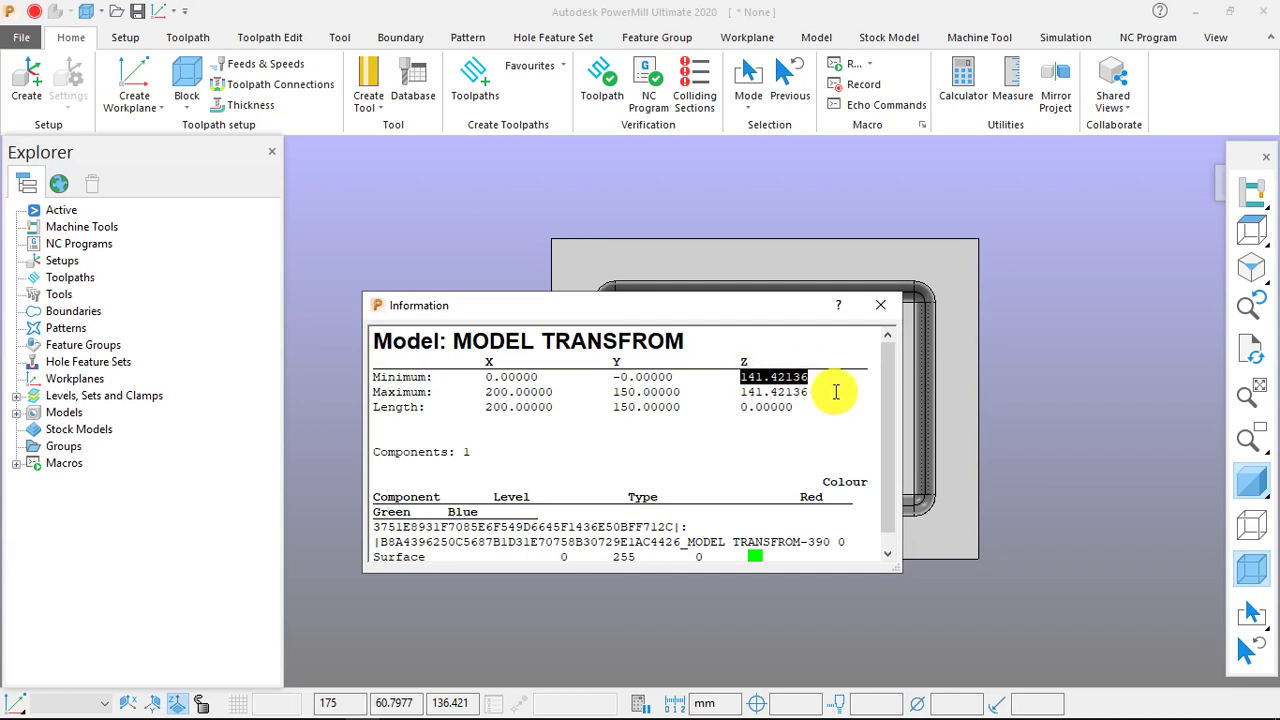
Step: Copy the top face's minimum Z value from its properties and close the information window
{"action": "right_click", "coordinate": [770, 381]}
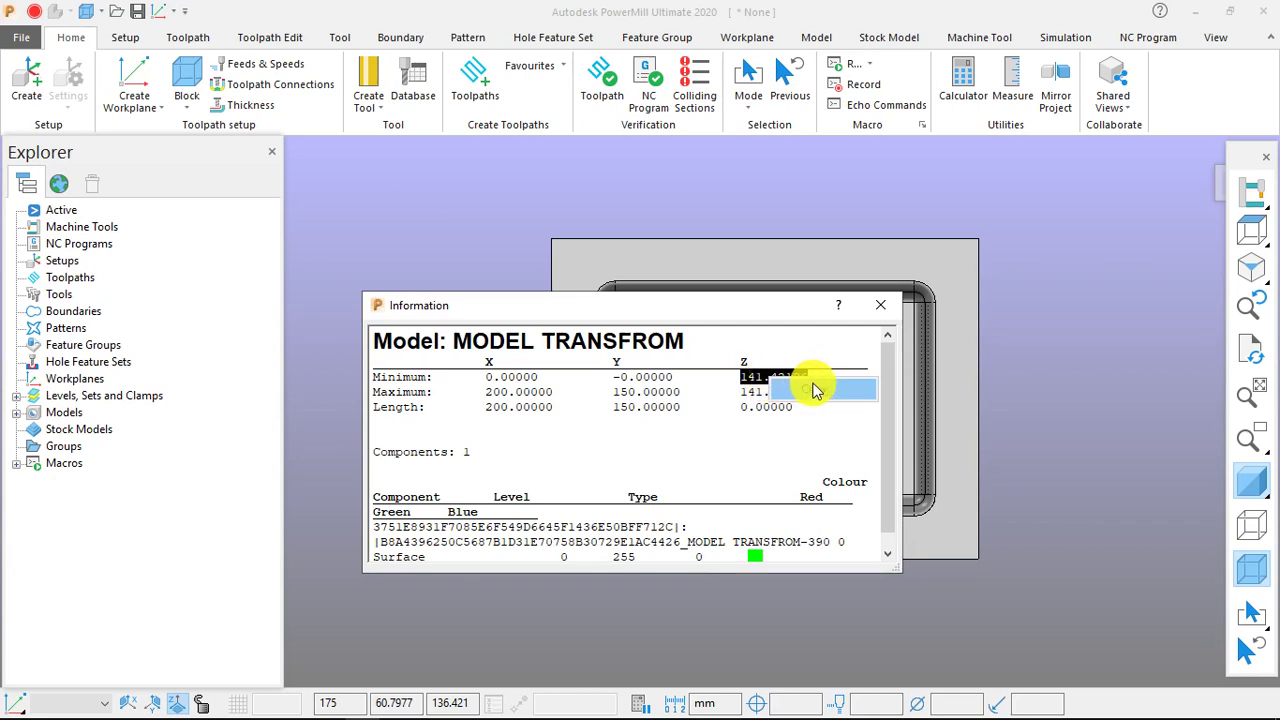
{"action": "left_click", "coordinate": [815, 392]}
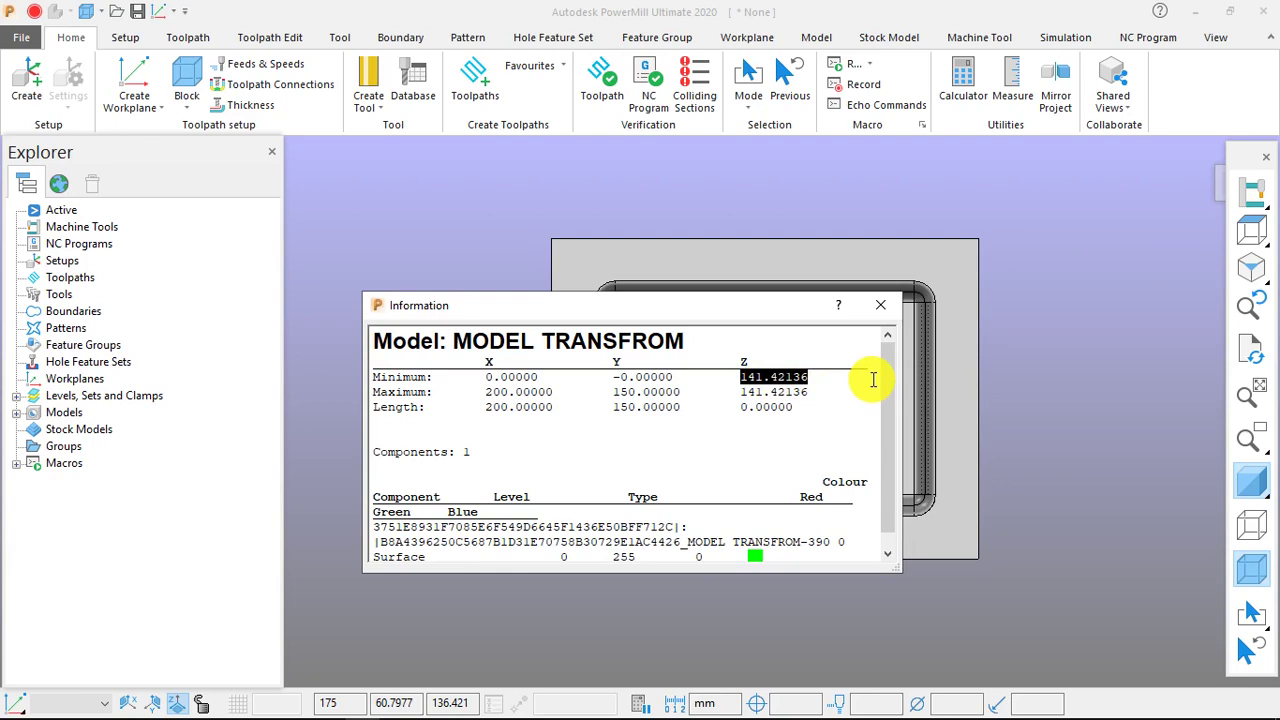
{"action": "left_click", "coordinate": [886, 311]}
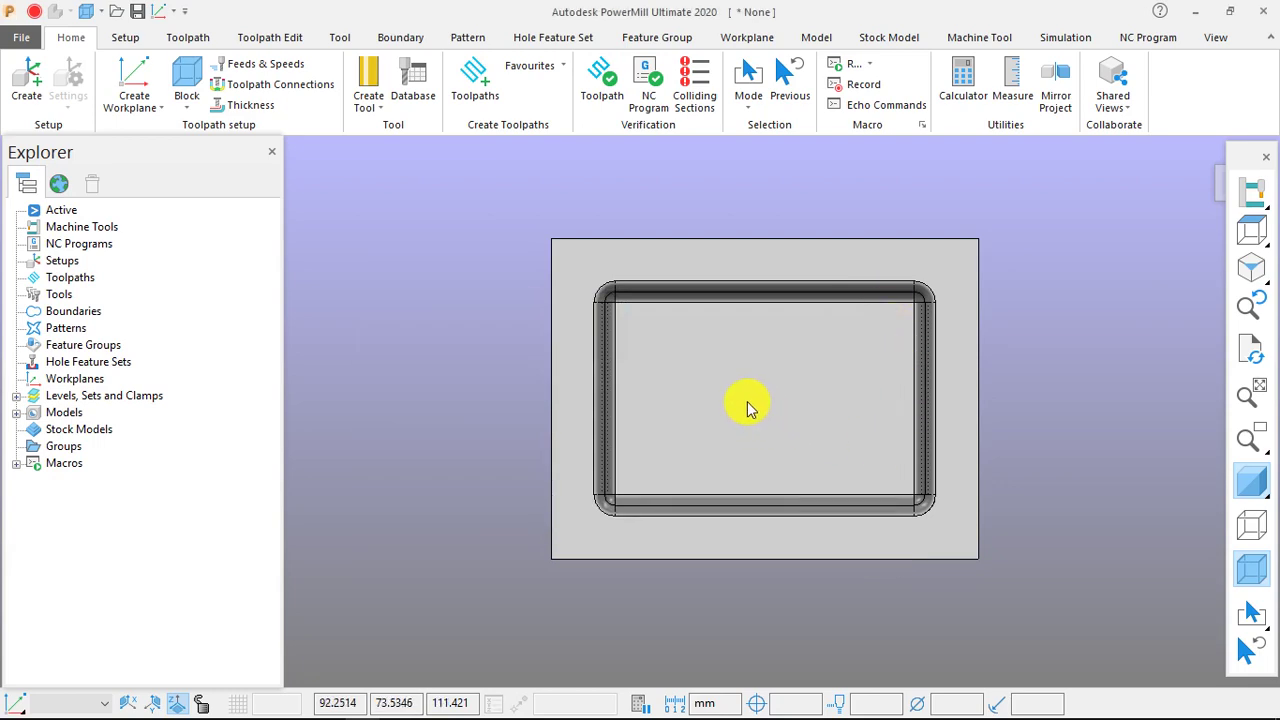
Step: Select the whole model and move it -141.42136 along Z using the copied value as the transform distance, then accept the transform
{"action": "scroll", "coordinate": [686, 263], "scroll_direction": "down", "scroll_amount": 2}
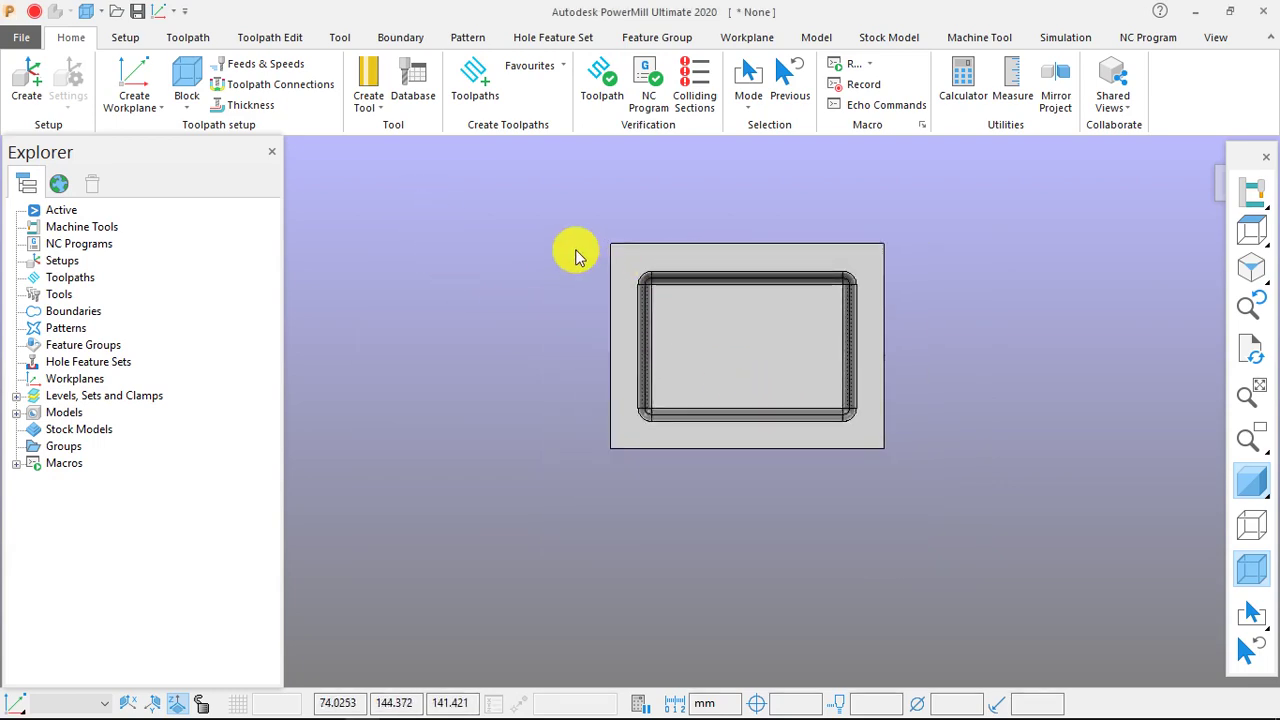
{"action": "left_click_drag", "start_coordinate": [651, 296], "coordinate": [991, 516]}
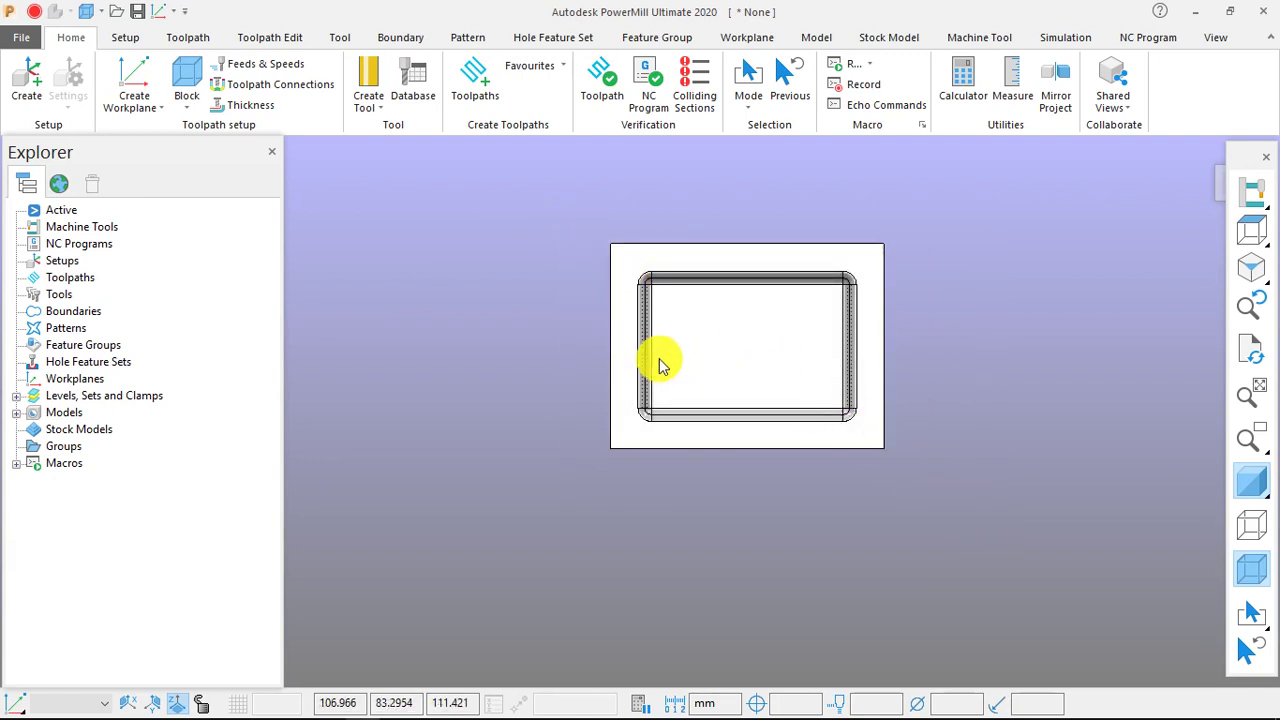
{"action": "right_click", "coordinate": [622, 279]}
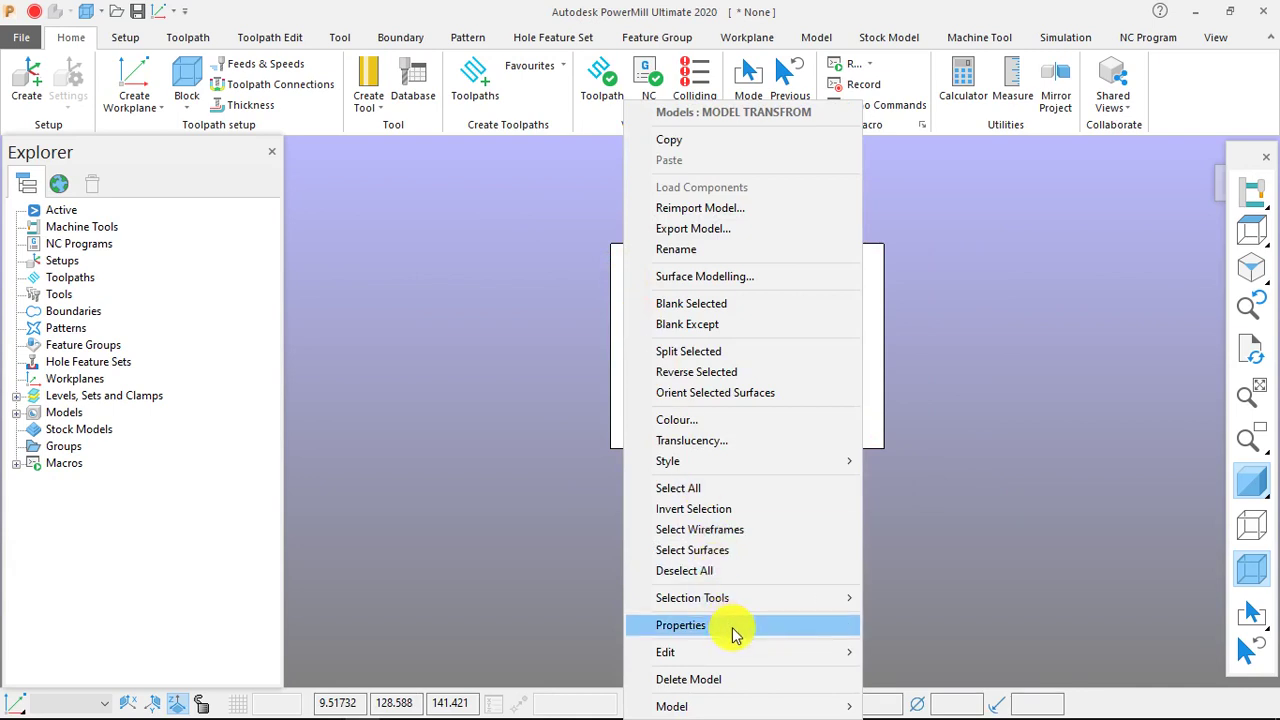
{"action": "mouse_move", "coordinate": [803, 652]}
{"action": "left_click", "coordinate": [924, 592]}
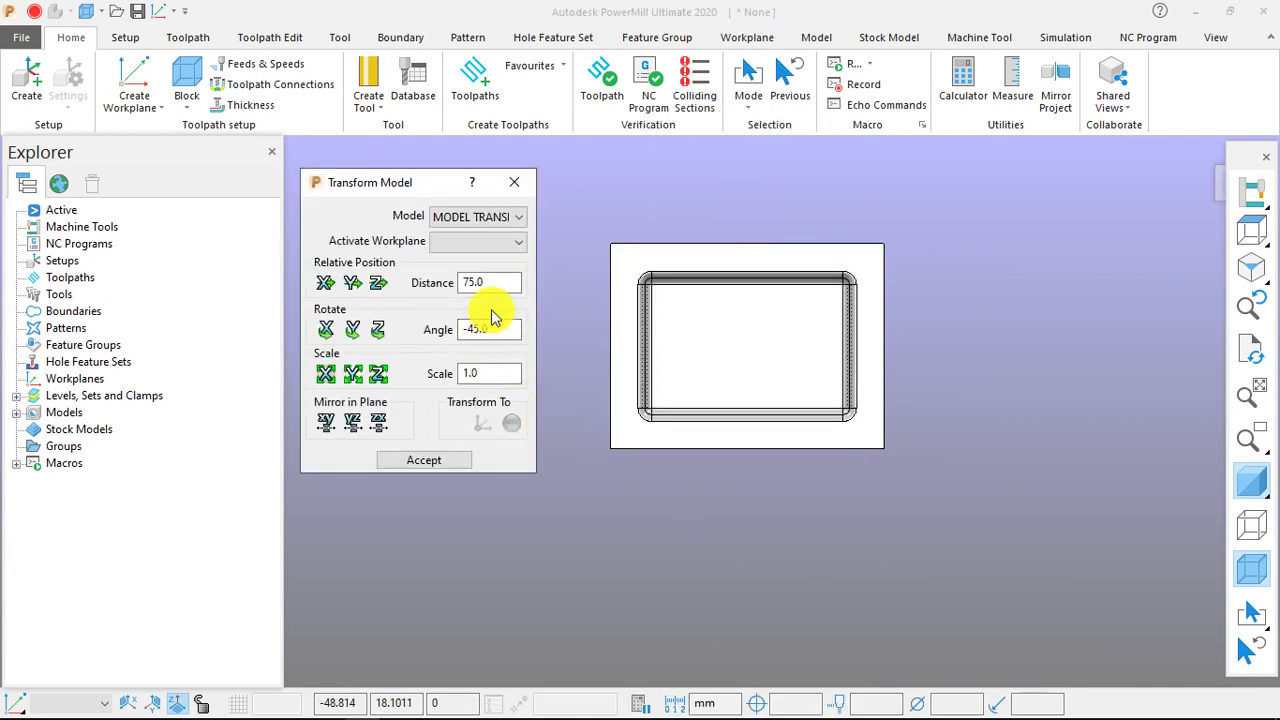
{"action": "left_click", "coordinate": [462, 283]}
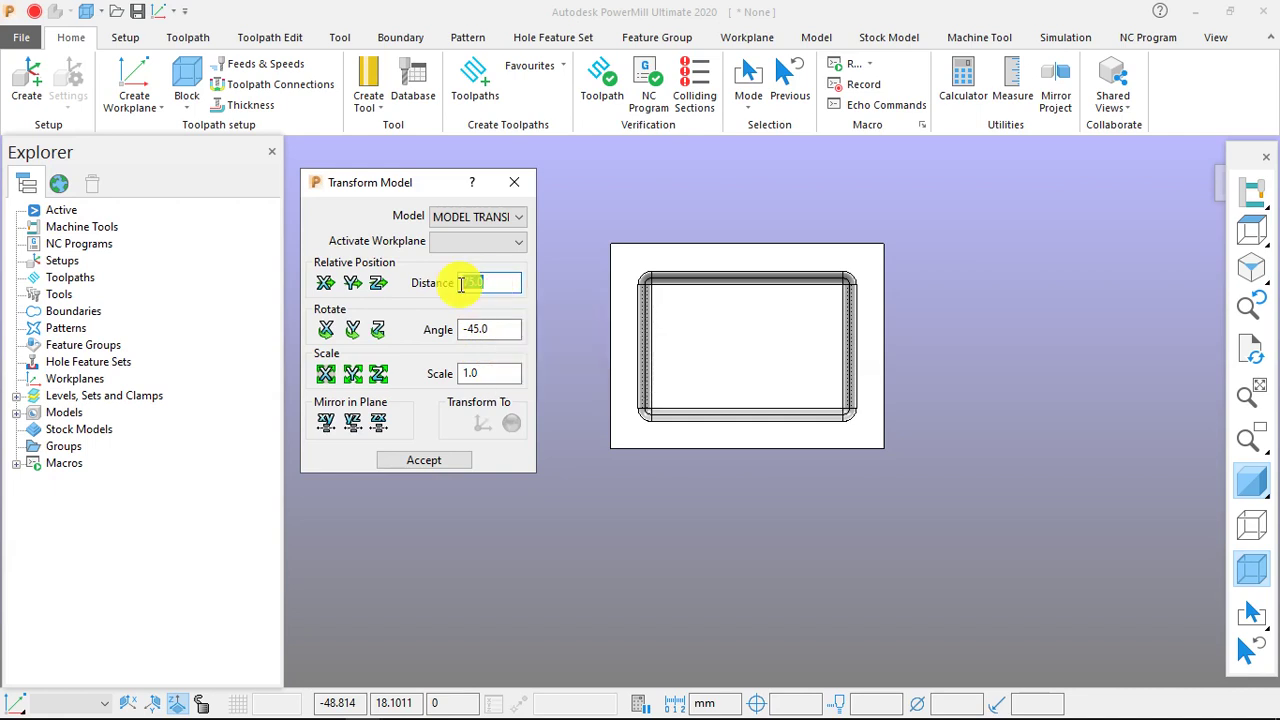
{"action": "right_click", "coordinate": [470, 284]}
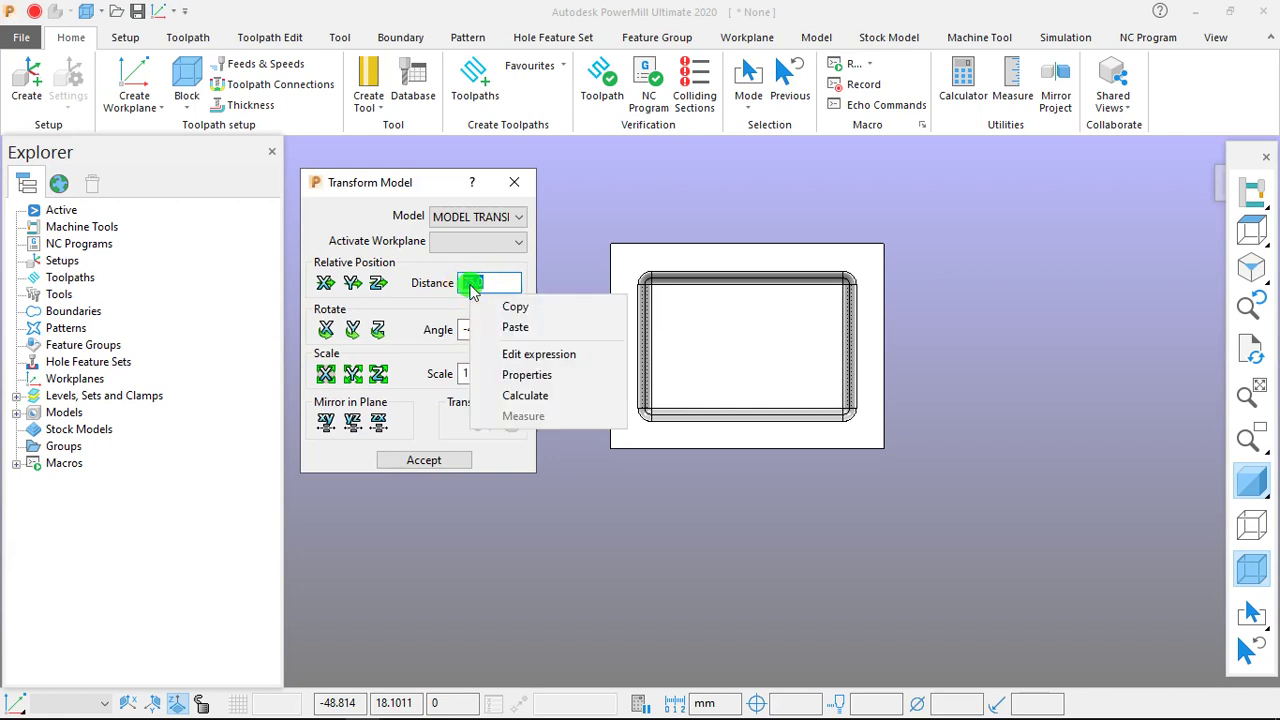
{"action": "left_click", "coordinate": [508, 326]}
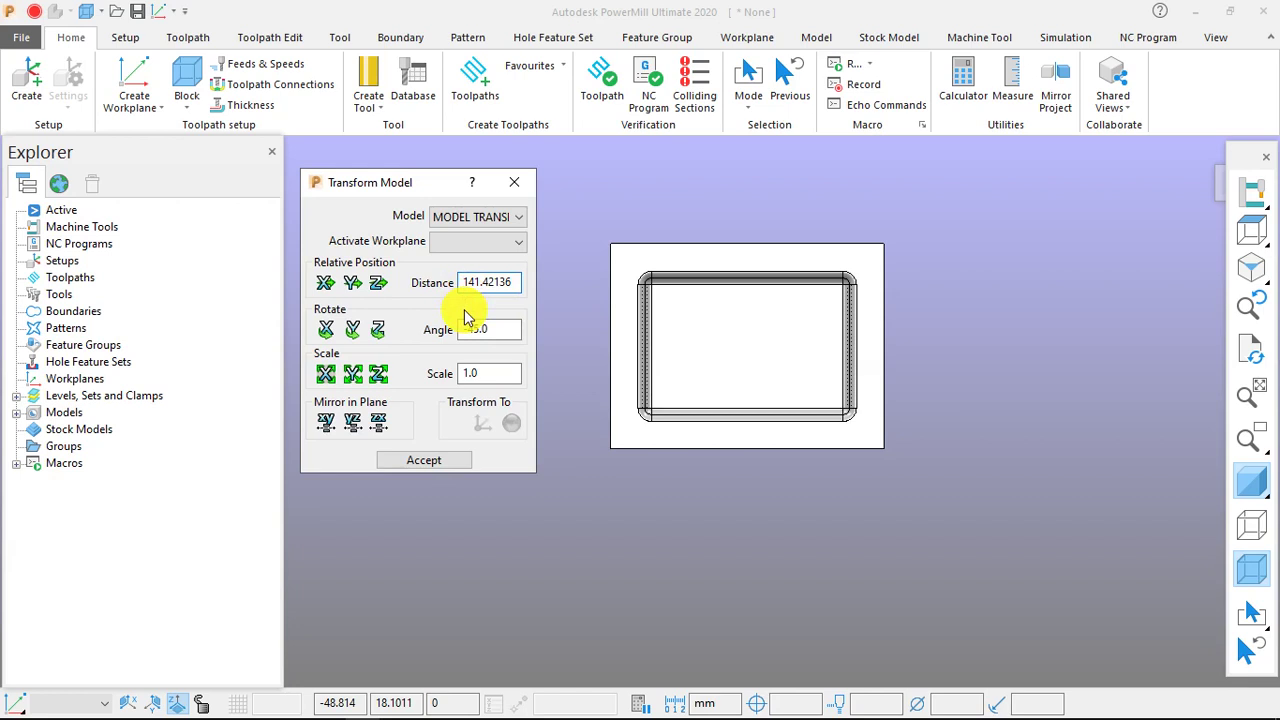
{"action": "left_click", "coordinate": [381, 284]}
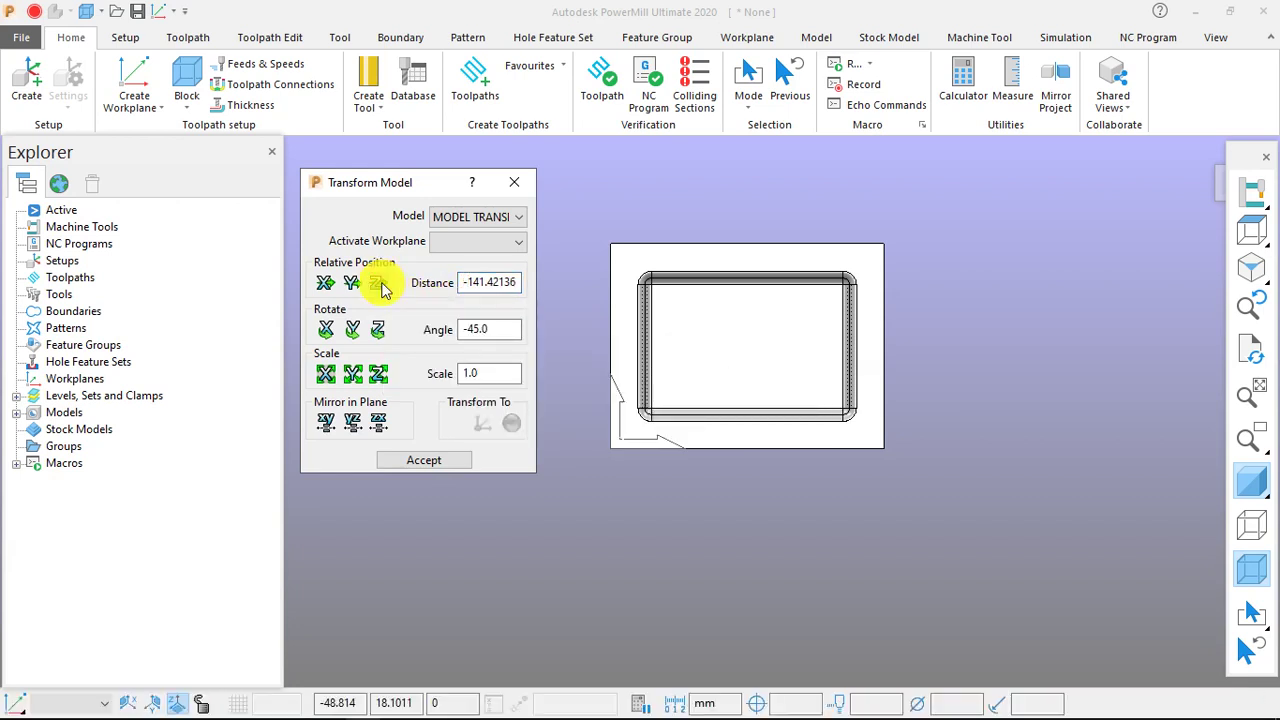
{"action": "left_click", "coordinate": [424, 460]}
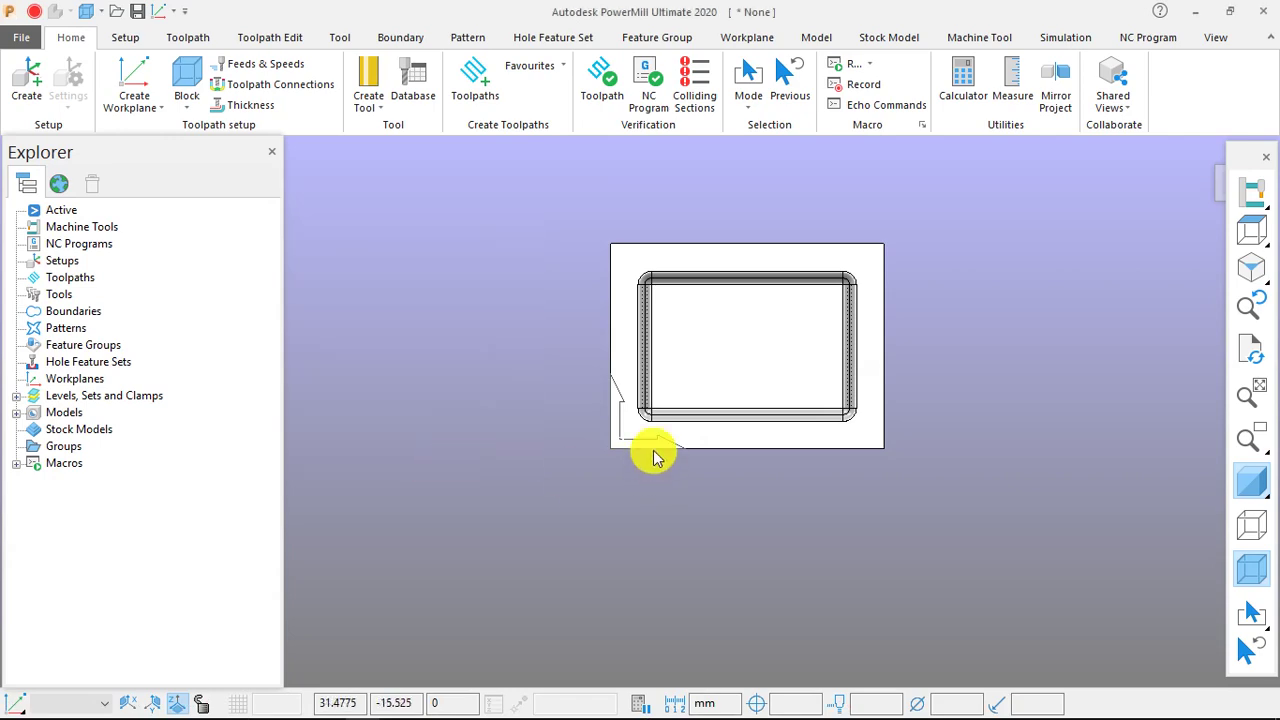
Step: Examine from several angles where the origin sits on the moved model's top corner and return to the top view
{"action": "mouse_move", "coordinate": [651, 451]}
{"action": "middle_mouse_down"}
{"action": "mouse_move", "coordinate": [806, 270]}
{"action": "mouse_move", "coordinate": [863, 177]}
{"action": "mouse_move", "coordinate": [654, 263]}
{"action": "mouse_move", "coordinate": [606, 429]}
{"action": "mouse_move", "coordinate": [834, 194]}
{"action": "mouse_move", "coordinate": [820, 223]}
{"action": "middle_mouse_up"}
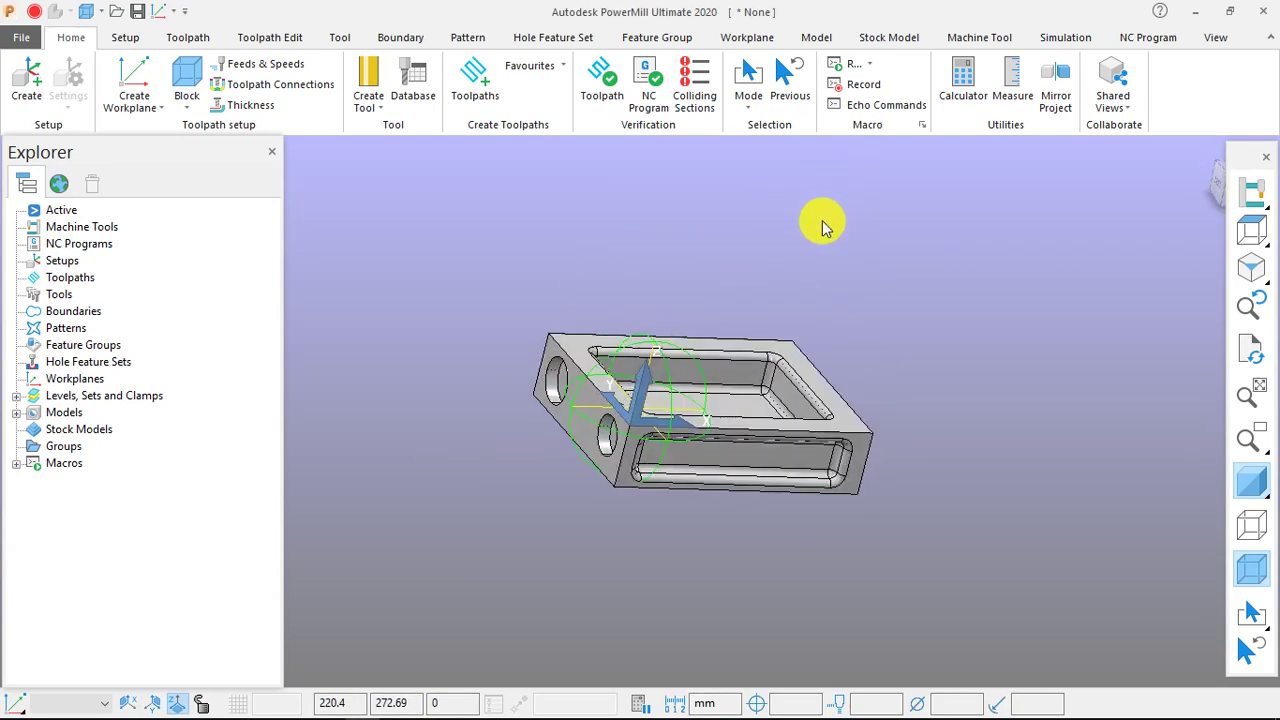
{"action": "middle_click_drag", "start_coordinate": [755, 505], "coordinate": [1020, 429]}
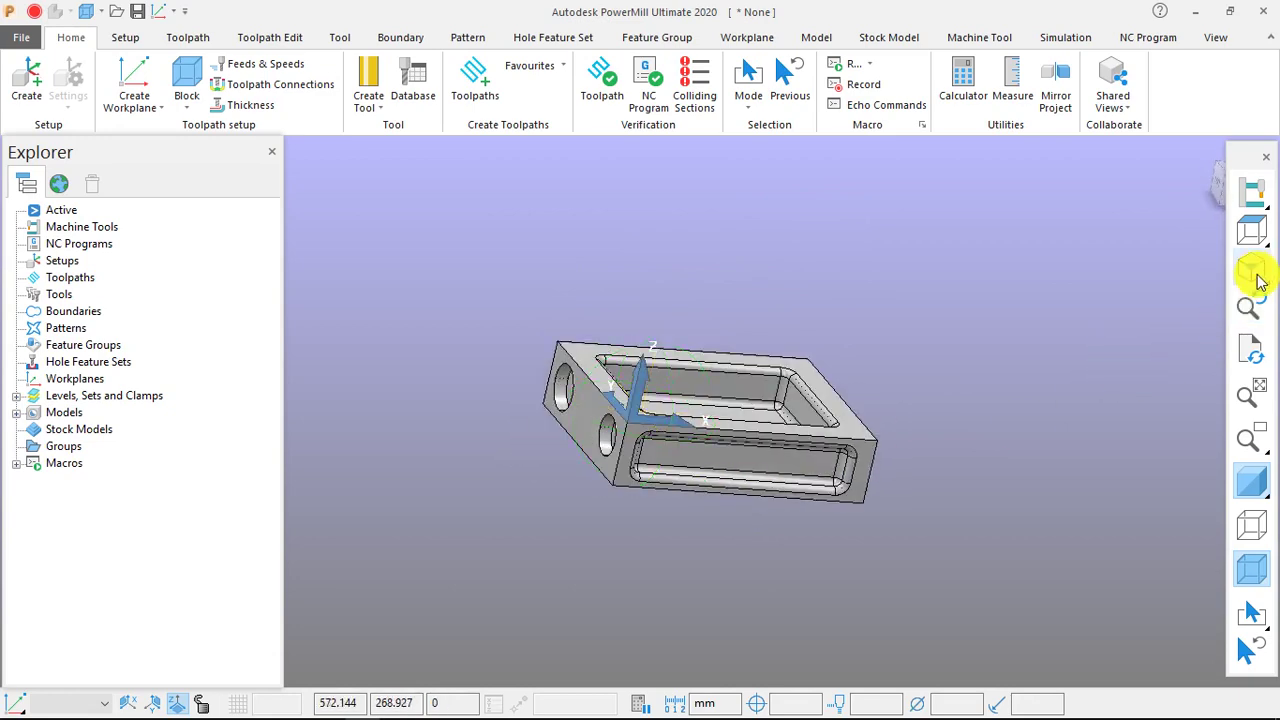
{"action": "left_click", "coordinate": [1252, 232]}
{"action": "scroll", "coordinate": [770, 288], "scroll_direction": "down", "scroll_amount": 3}
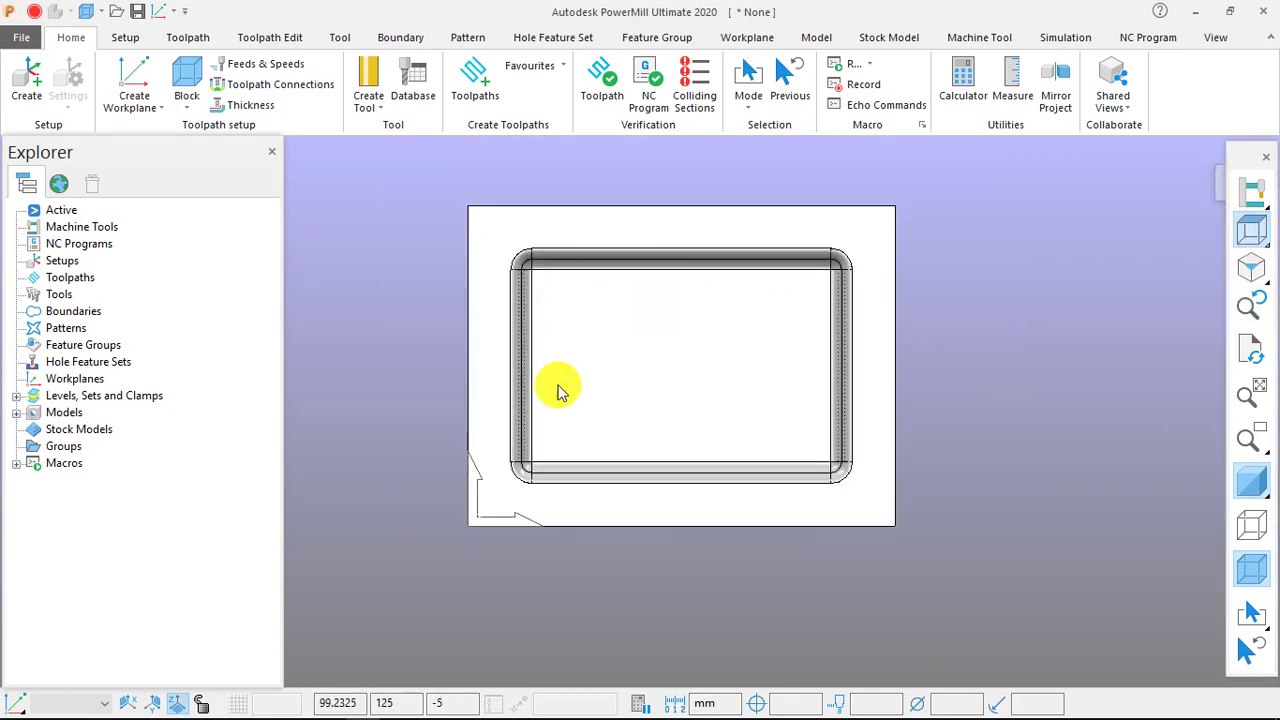
{"action": "middle_click_drag", "start_coordinate": [777, 280], "coordinate": [688, 262]}
{"action": "left_click", "coordinate": [1251, 228]}
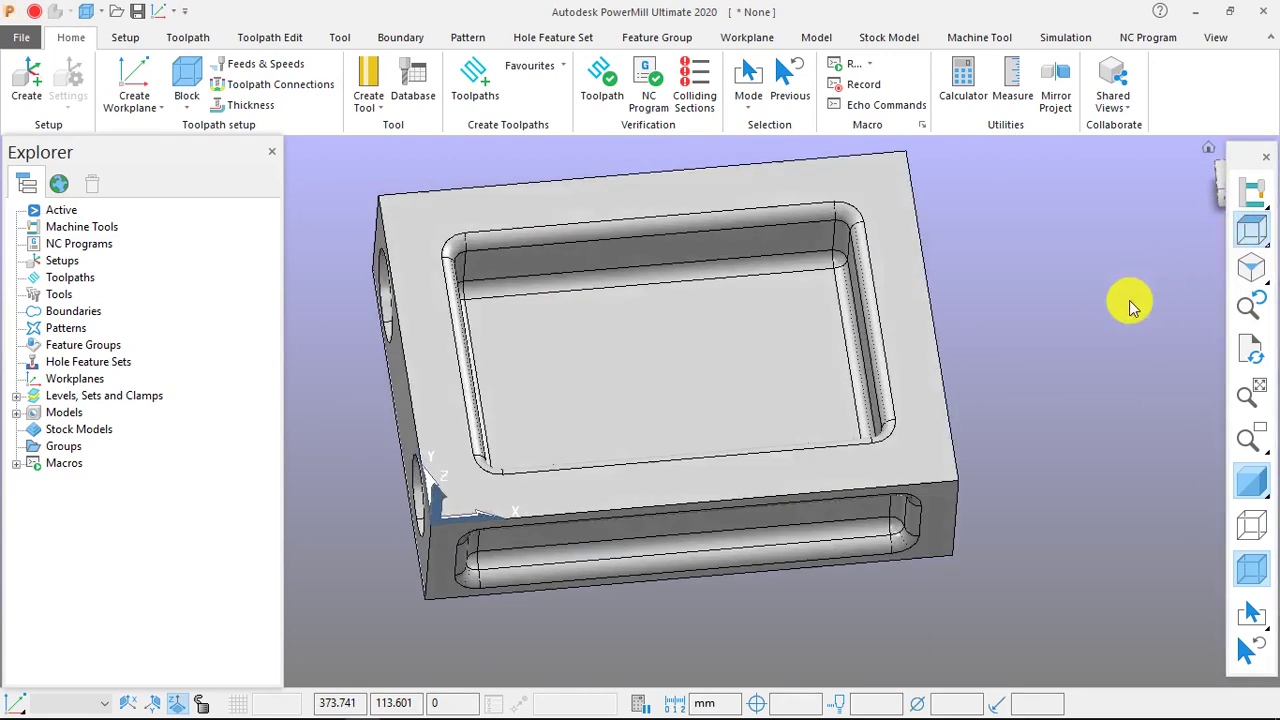
{"action": "scroll", "coordinate": [938, 346], "scroll_direction": "down", "scroll_amount": 1}
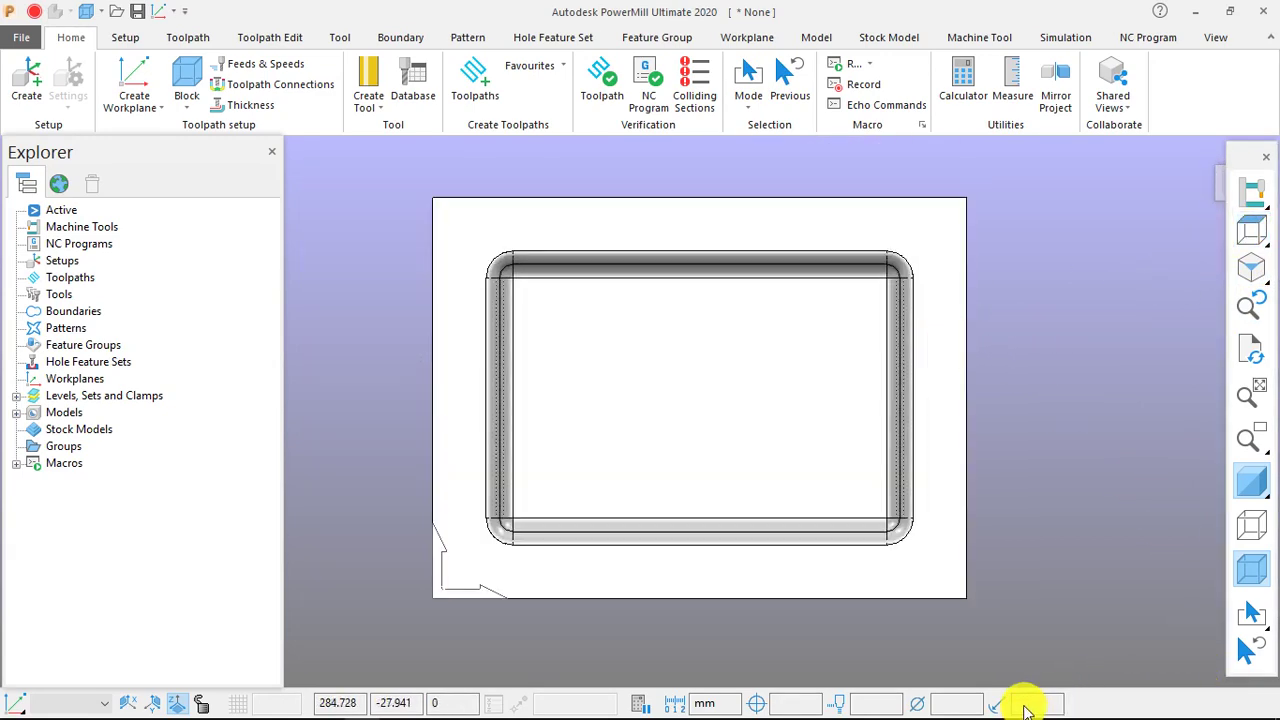
{"action": "middle_click_drag", "start_coordinate": [791, 486], "coordinate": [838, 203]}
{"action": "middle_click_drag", "start_coordinate": [808, 517], "coordinate": [622, 488]}
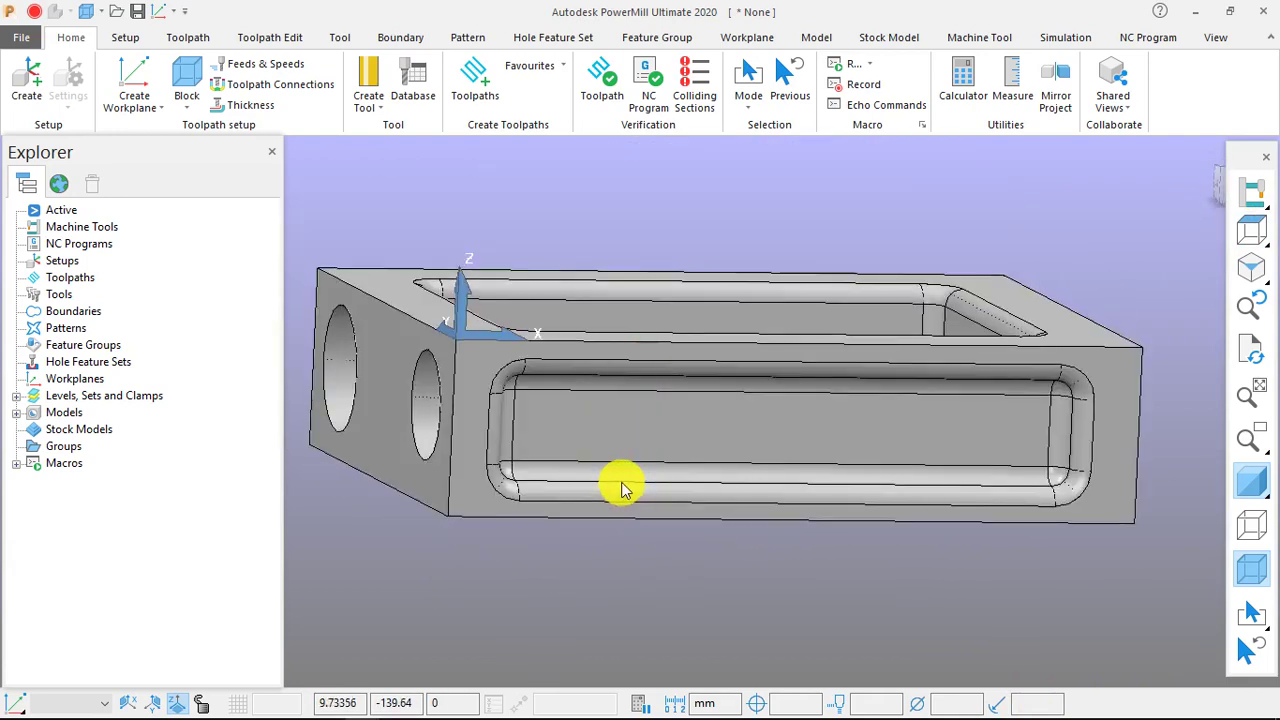
{"action": "left_click", "coordinate": [1249, 228]}
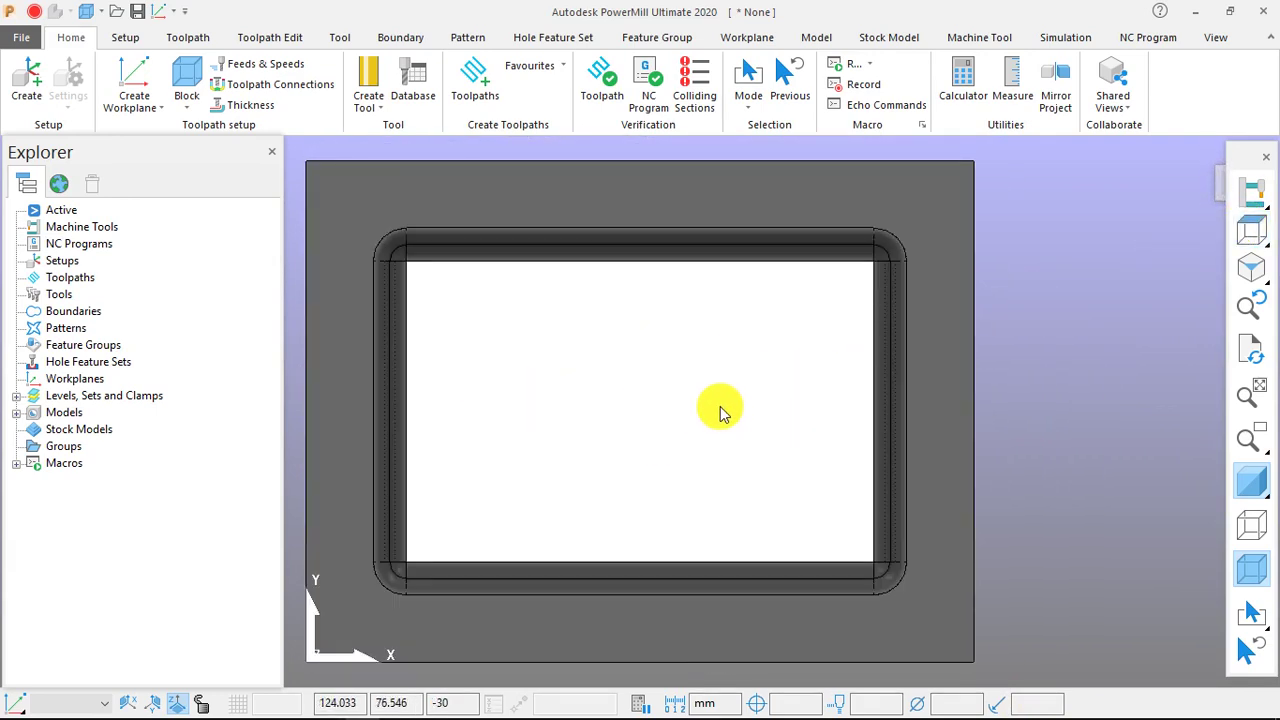
Step: Inspect the model's front side pocket and its alignment with the X and Z axes, finishing in the top view
{"action": "scroll", "coordinate": [720, 412], "scroll_direction": "down", "scroll_amount": 1}
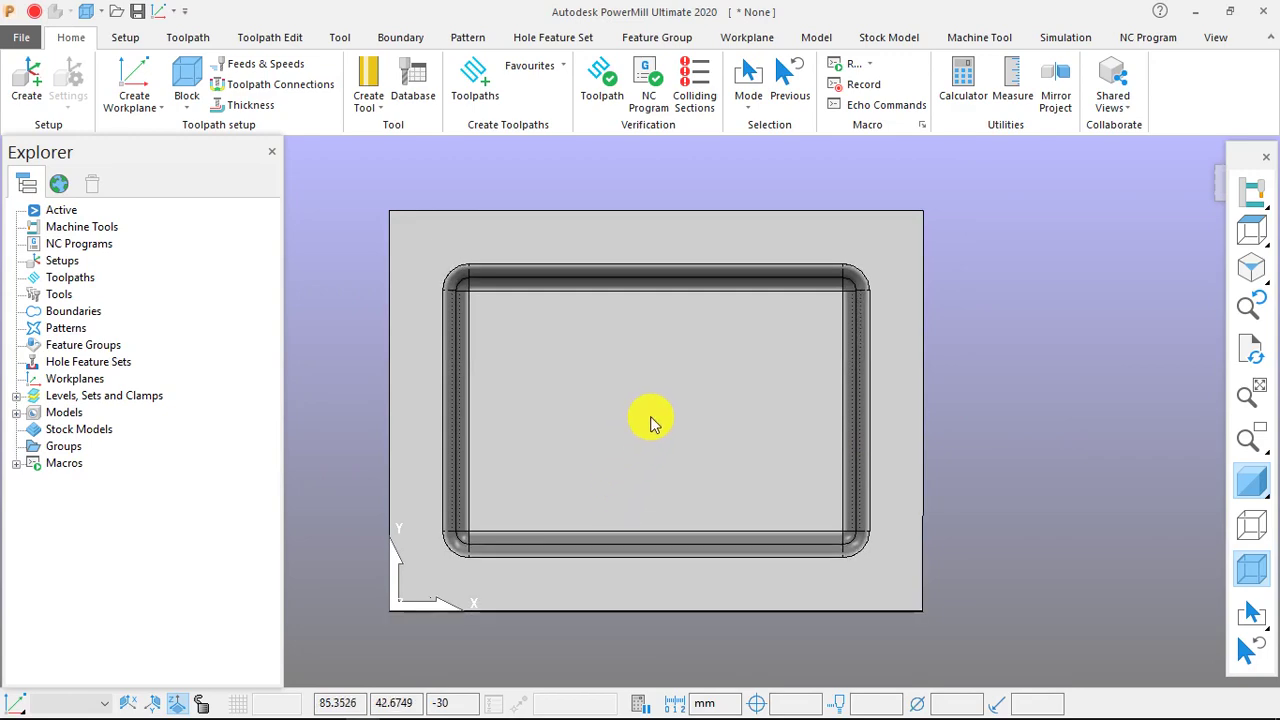
{"action": "middle_click_drag", "start_coordinate": [650, 420], "coordinate": [666, 294]}
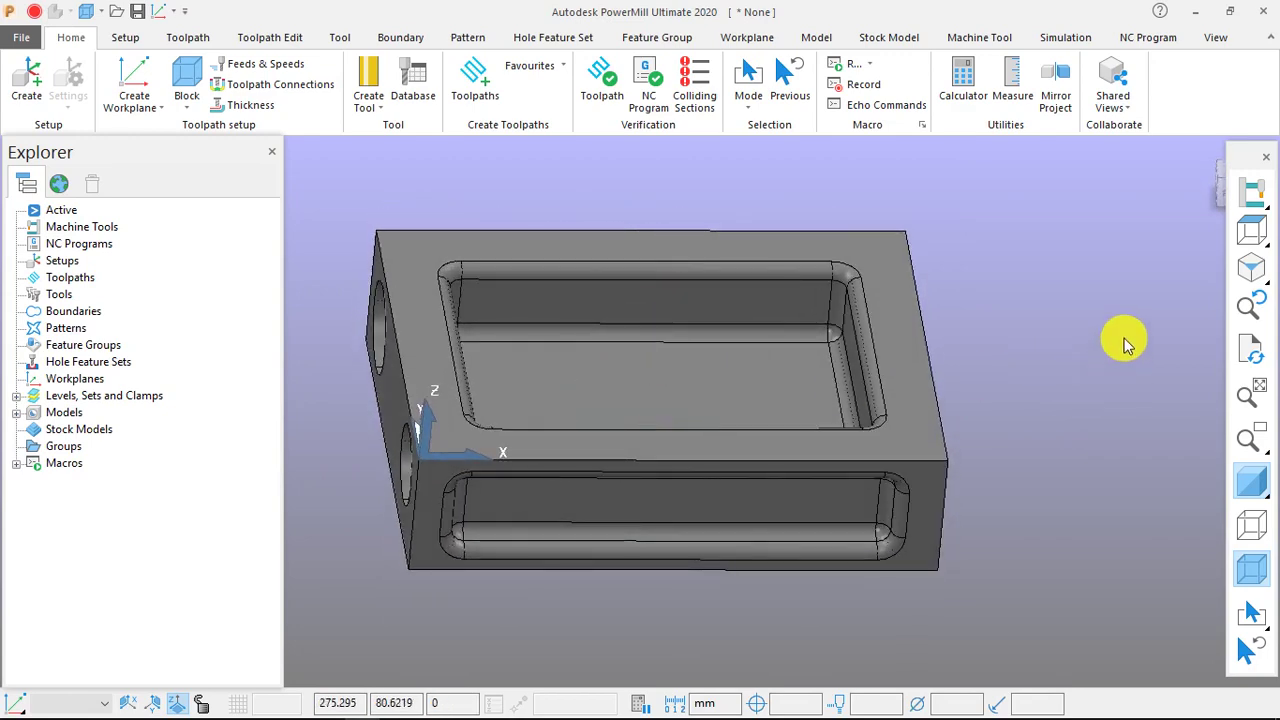
{"action": "middle_click_drag", "start_coordinate": [777, 423], "coordinate": [757, 457]}
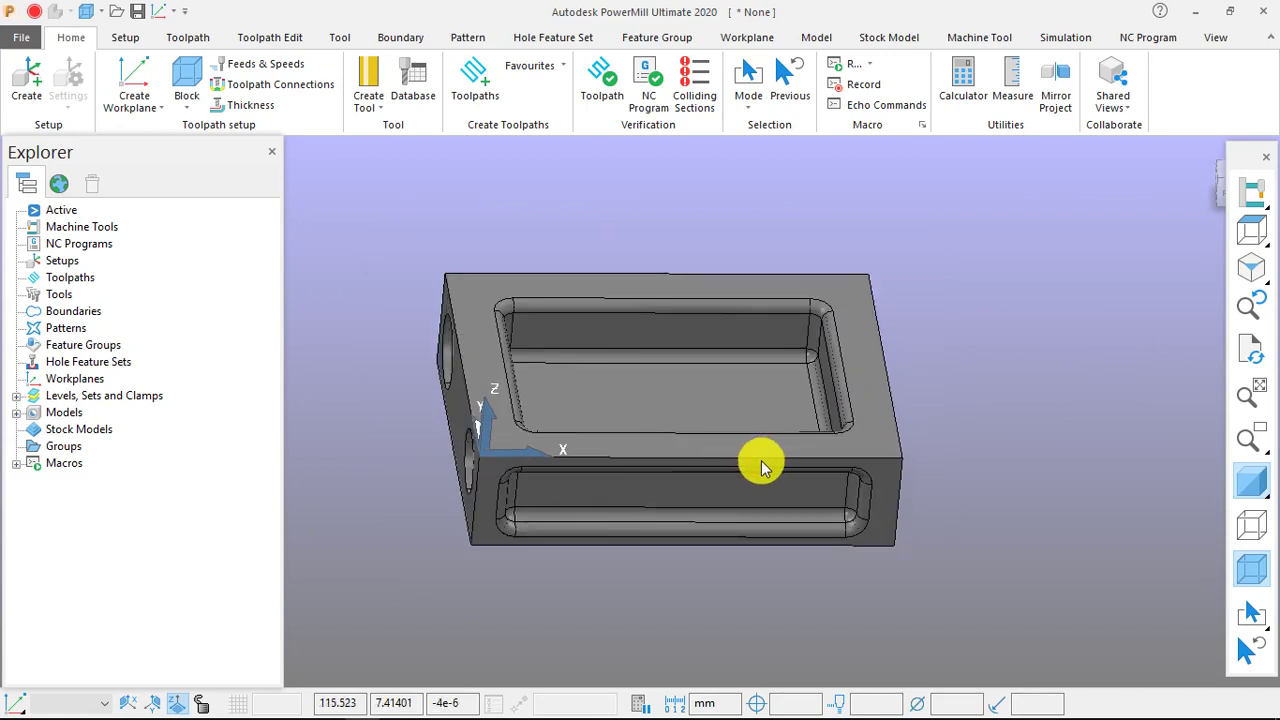
{"action": "middle_click_drag", "start_coordinate": [700, 486], "coordinate": [772, 383]}
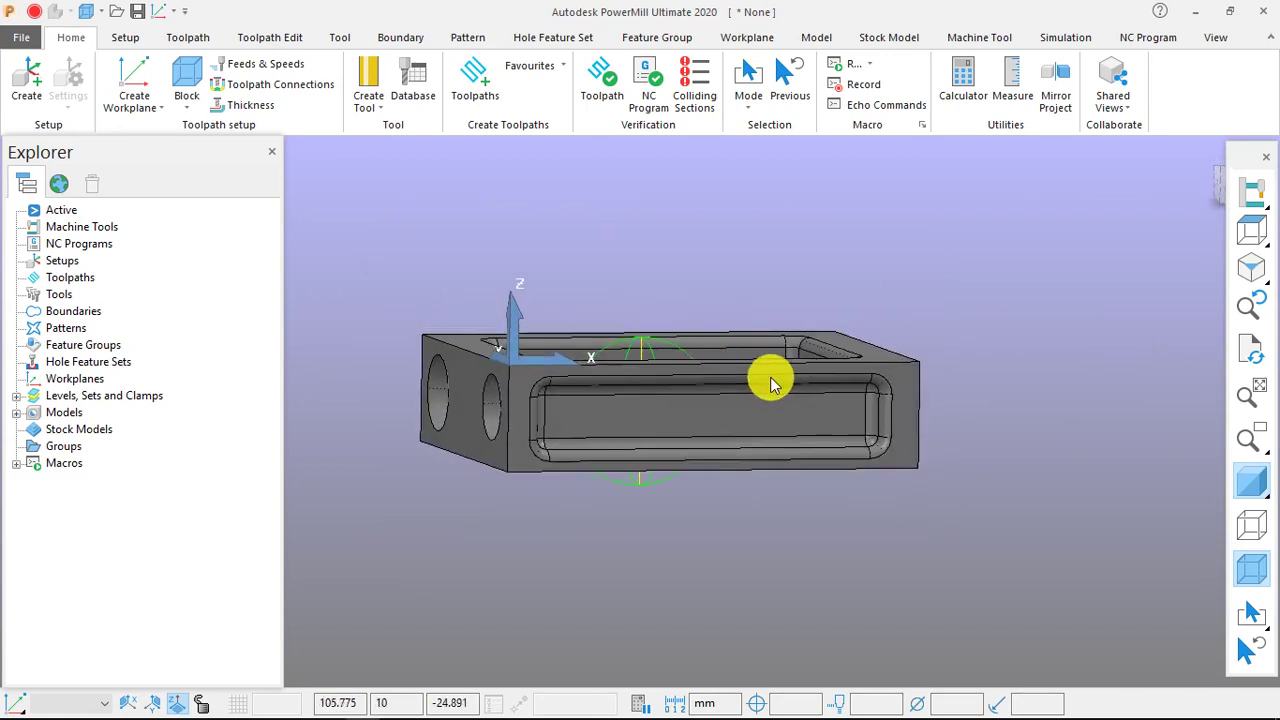
{"action": "left_click", "coordinate": [628, 422]}
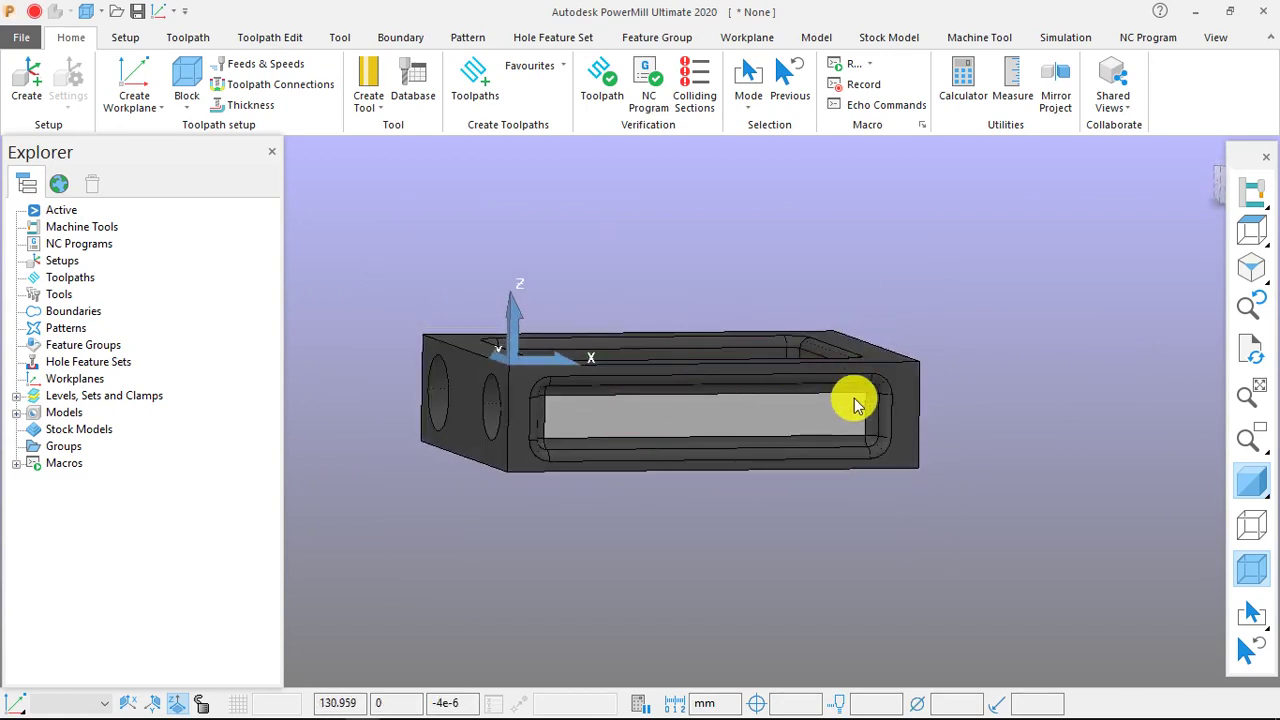
{"action": "left_click", "coordinate": [1029, 373]}
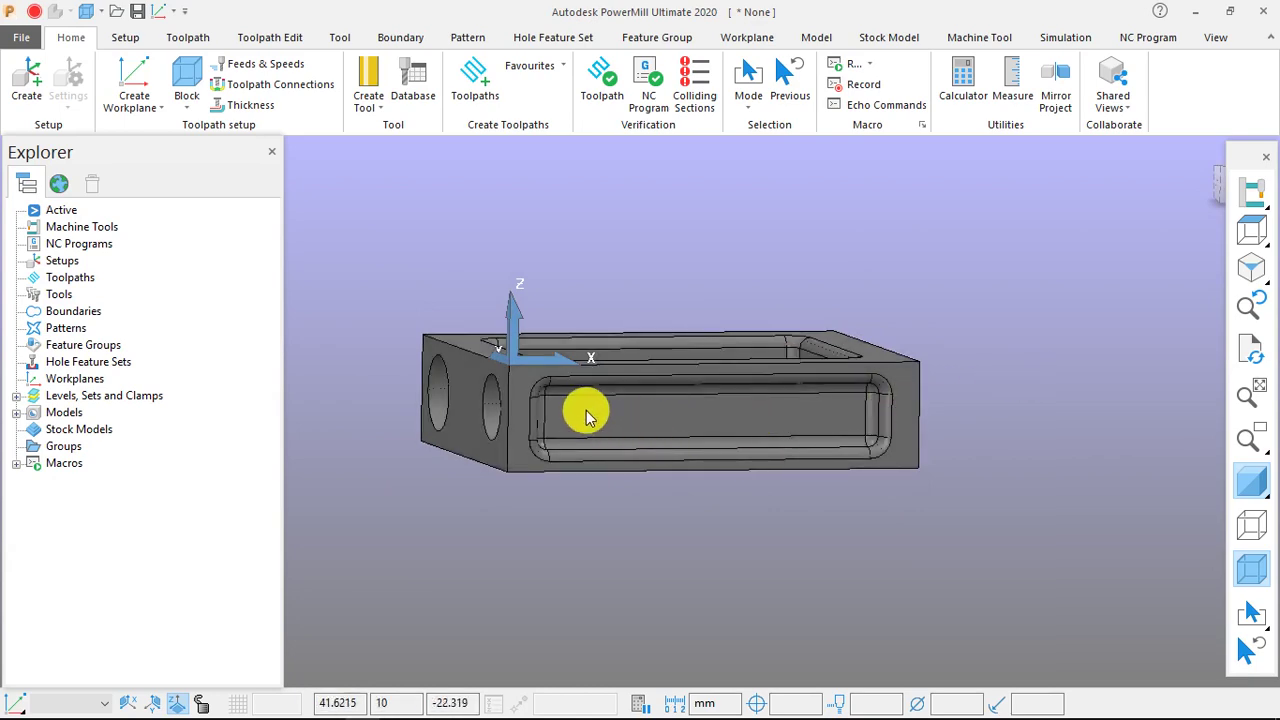
{"action": "middle_click_drag", "start_coordinate": [583, 414], "coordinate": [636, 450]}
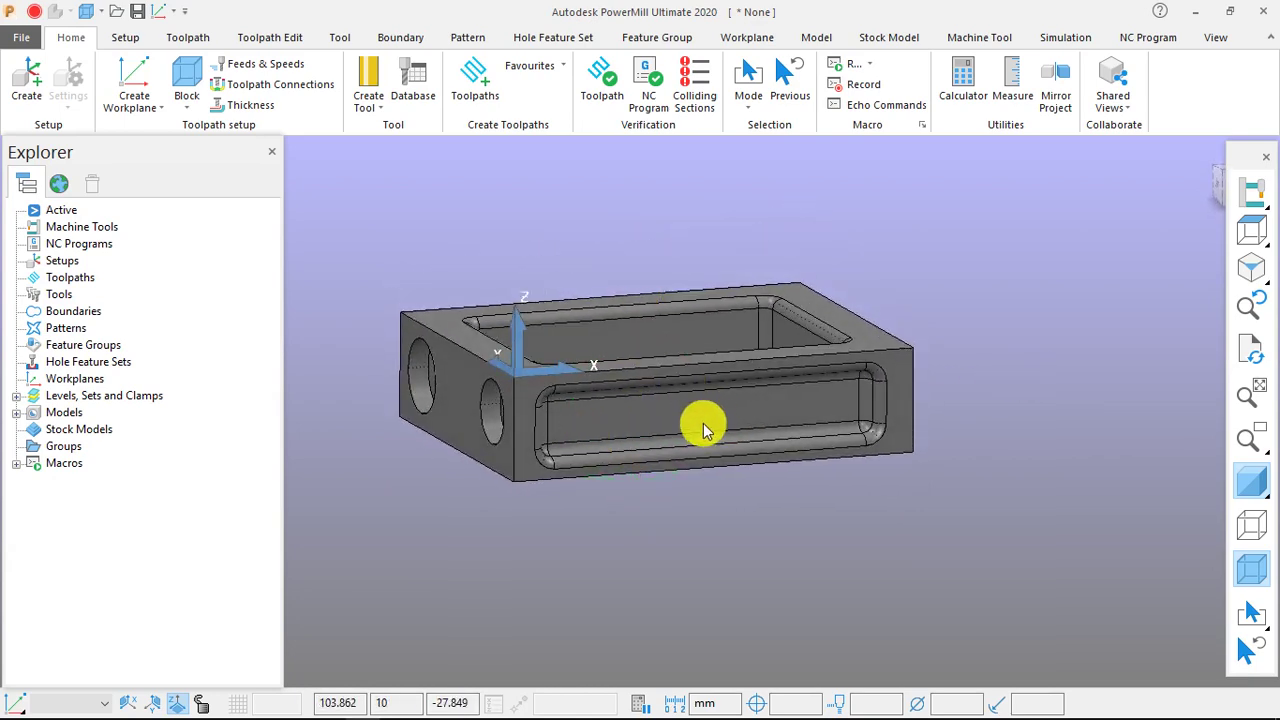
{"action": "middle_click_drag", "start_coordinate": [703, 423], "coordinate": [682, 377]}
{"action": "middle_click_drag", "start_coordinate": [945, 380], "coordinate": [991, 343]}
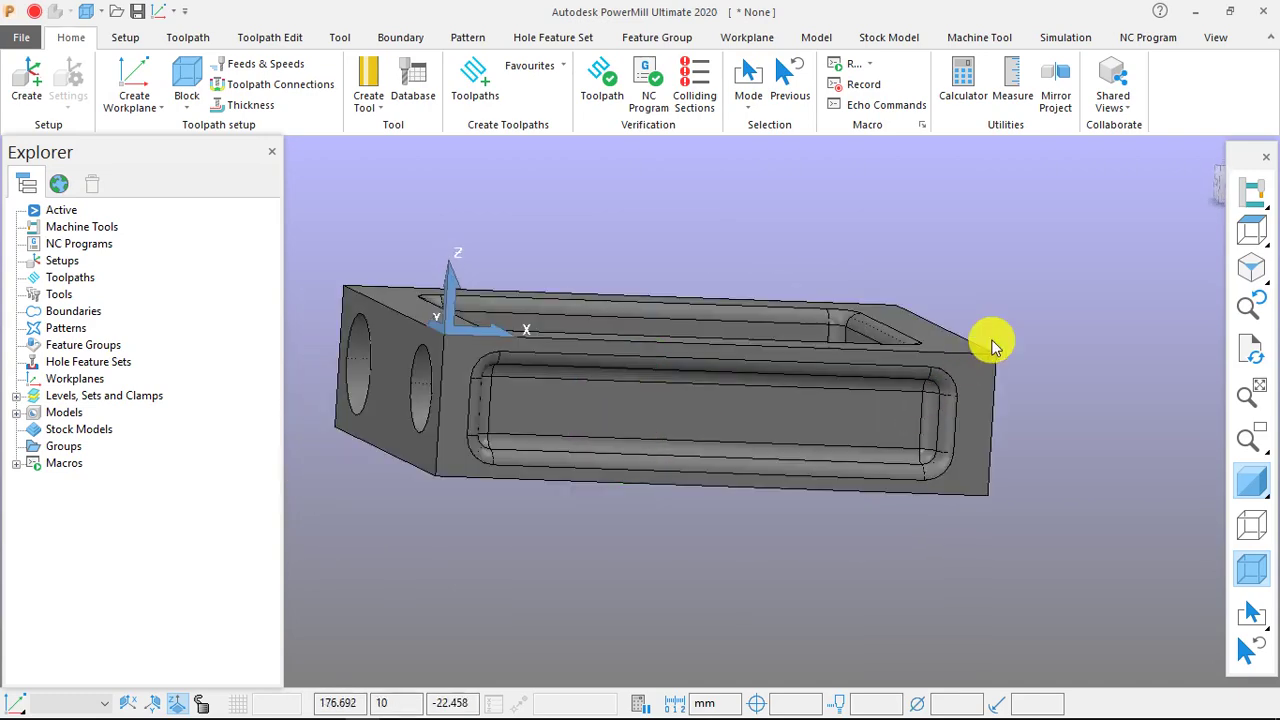
{"action": "mouse_move", "coordinate": [1257, 250]}
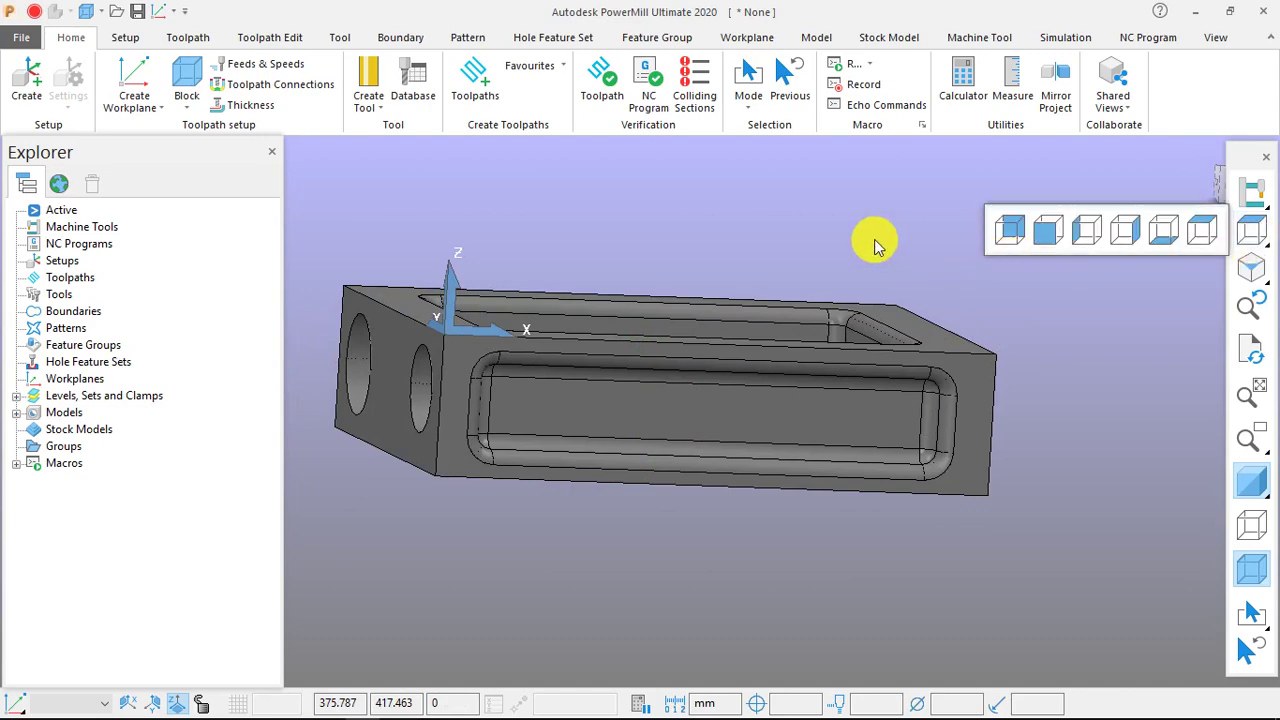
{"action": "left_click", "coordinate": [1249, 233]}
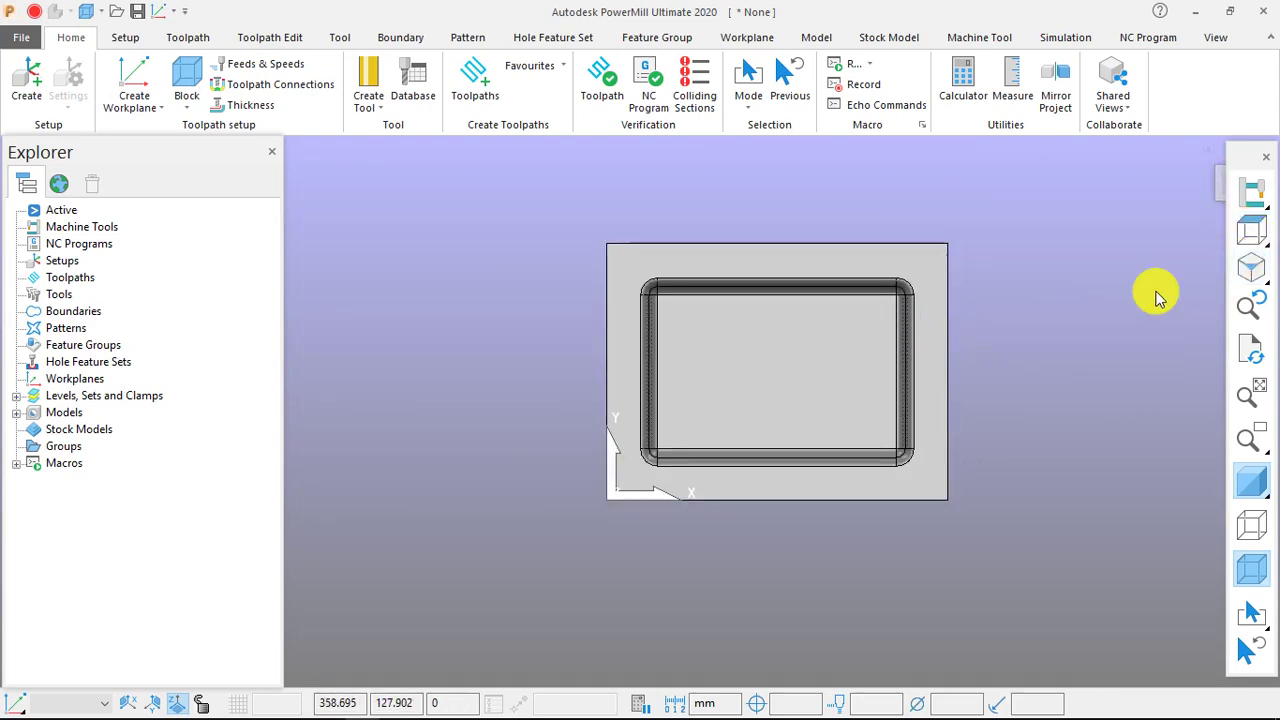
Step: Open the transform settings for the model and examine its position around the origin from several angles
{"action": "middle_click_drag", "start_coordinate": [934, 346], "coordinate": [980, 271]}
{"action": "left_click_drag", "start_coordinate": [490, 229], "coordinate": [1071, 543]}
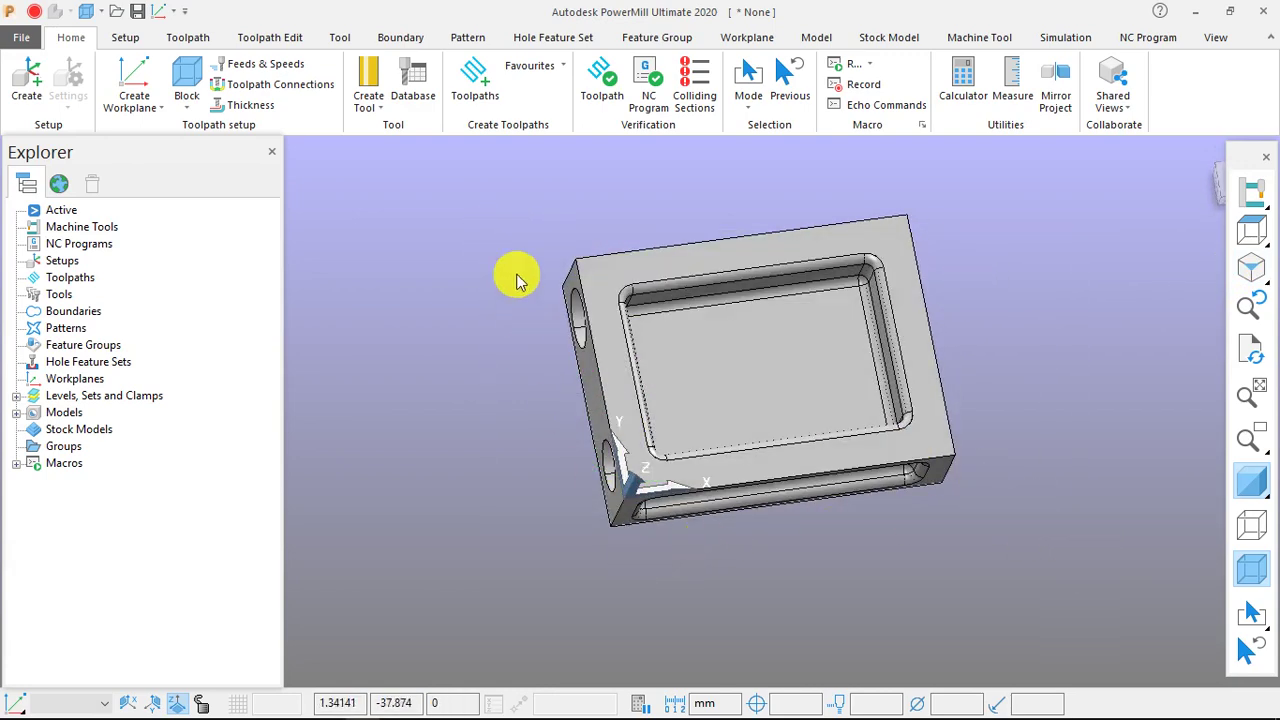
{"action": "left_click_drag", "start_coordinate": [502, 214], "coordinate": [1094, 560]}
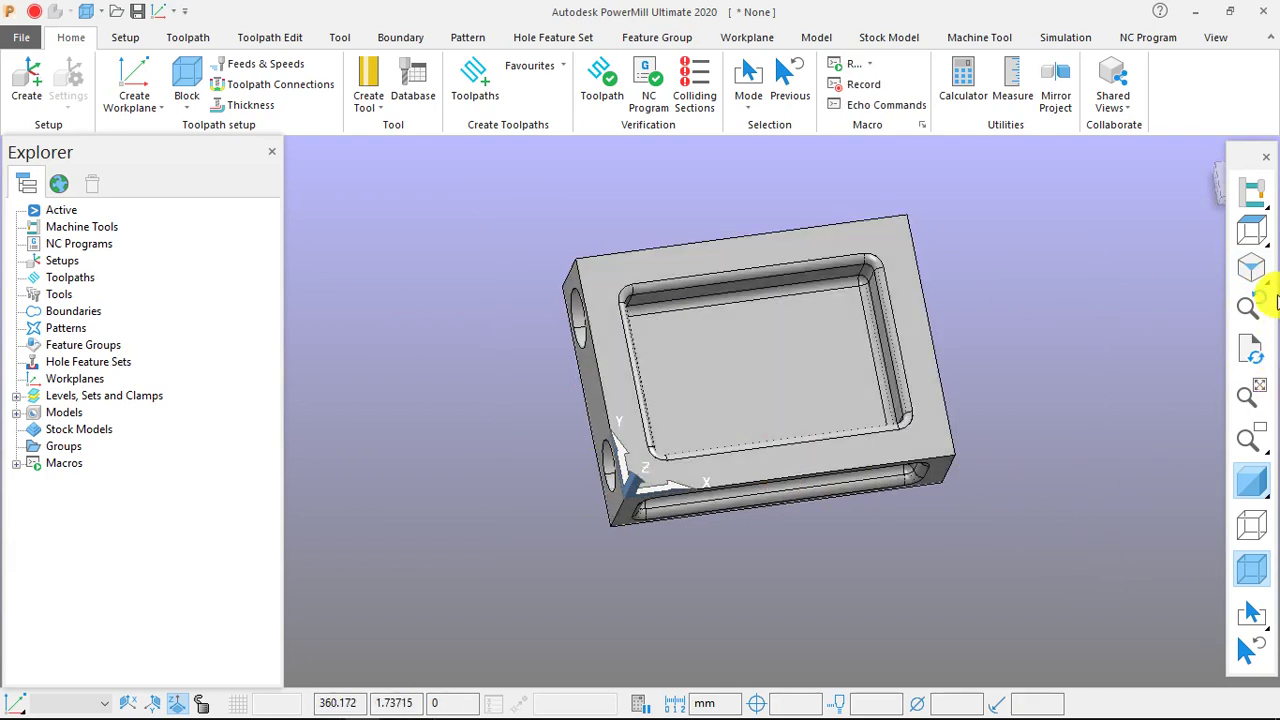
{"action": "left_click_drag", "start_coordinate": [452, 201], "coordinate": [1018, 531]}
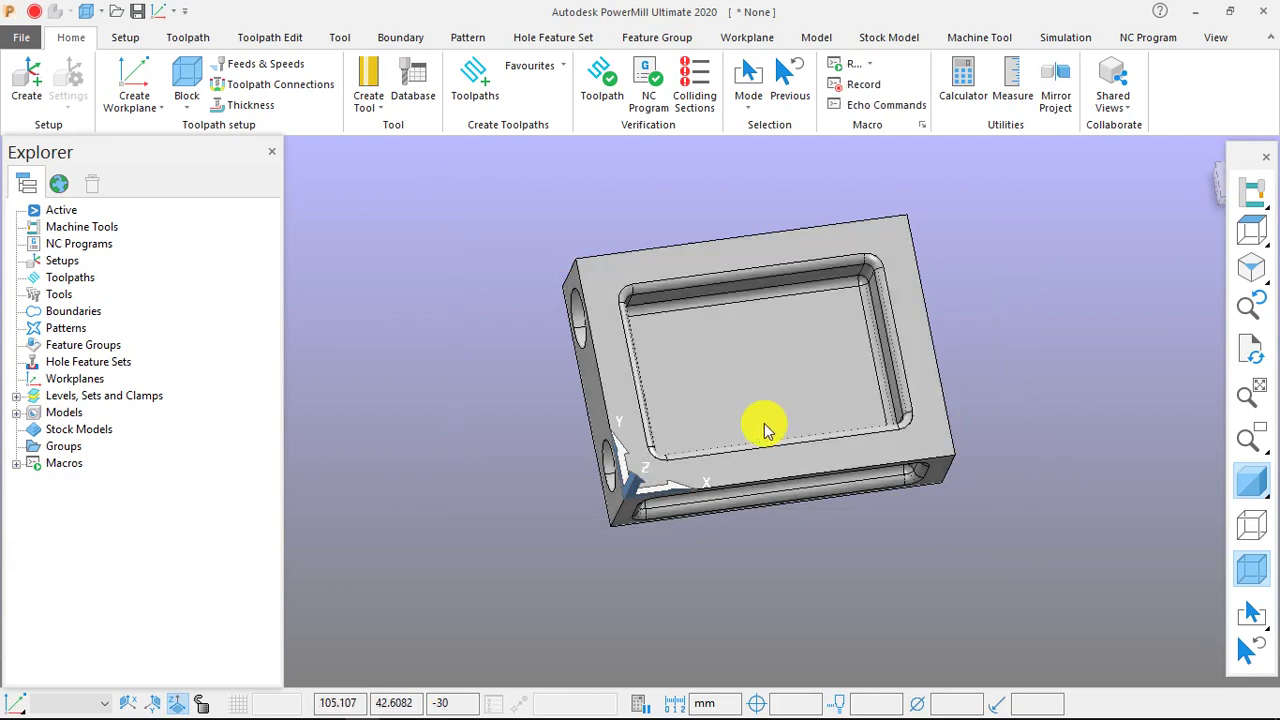
{"action": "right_click", "coordinate": [614, 376]}
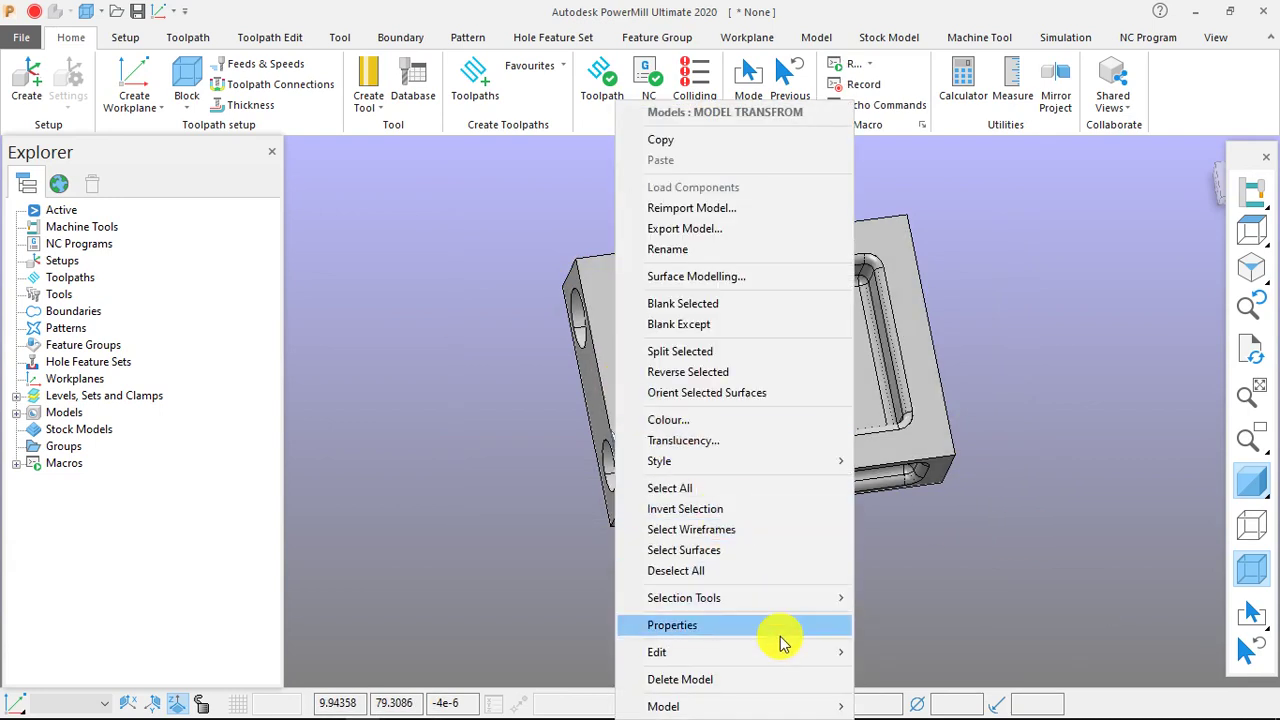
{"action": "mouse_move", "coordinate": [797, 655]}
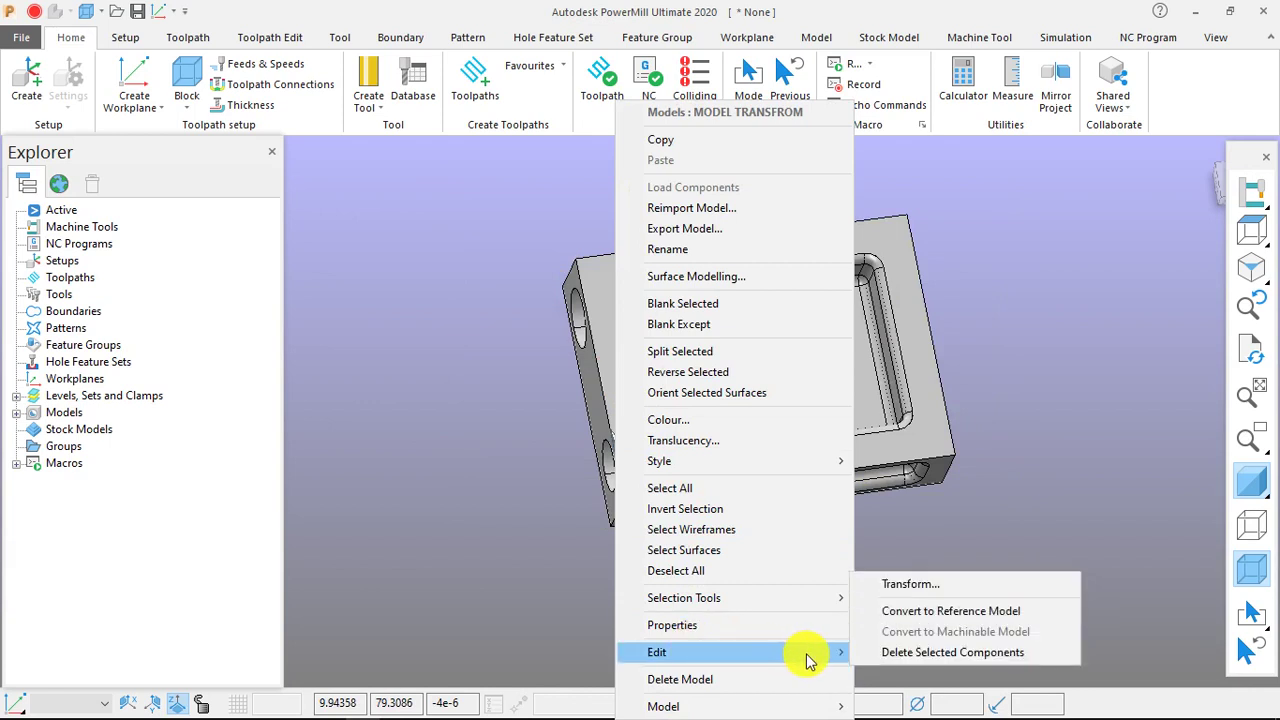
{"action": "left_click", "coordinate": [912, 588]}
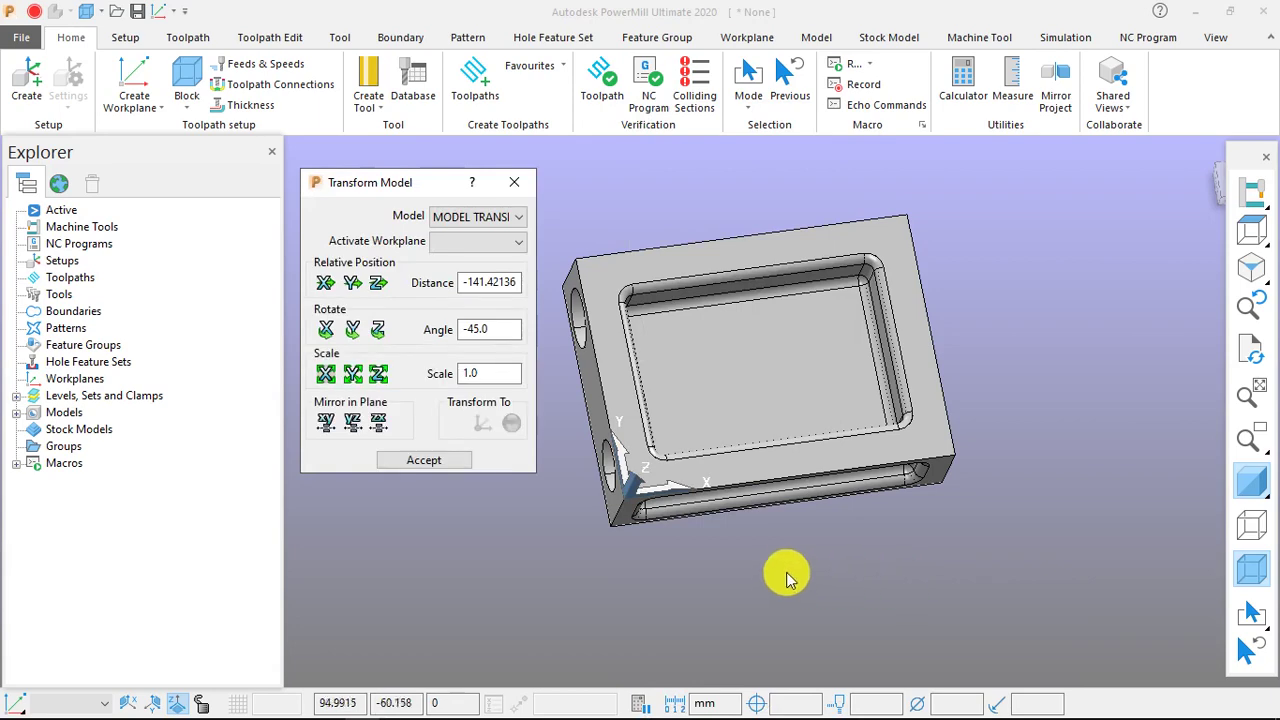
{"action": "middle_click_drag", "start_coordinate": [786, 574], "coordinate": [893, 371]}
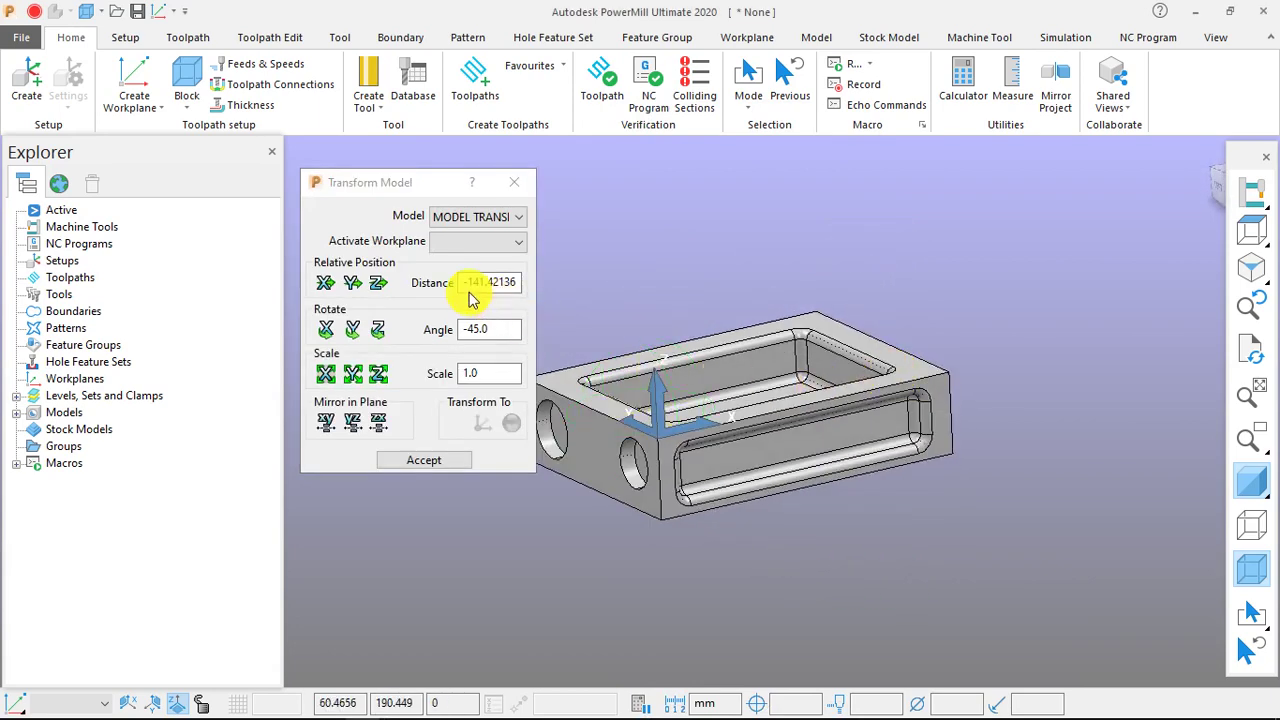
{"action": "scroll", "coordinate": [930, 395], "scroll_direction": "down", "scroll_amount": 1}
{"action": "middle_click_drag", "start_coordinate": [883, 449], "coordinate": [751, 457]}
{"action": "middle_click_drag", "start_coordinate": [886, 455], "coordinate": [871, 491]}
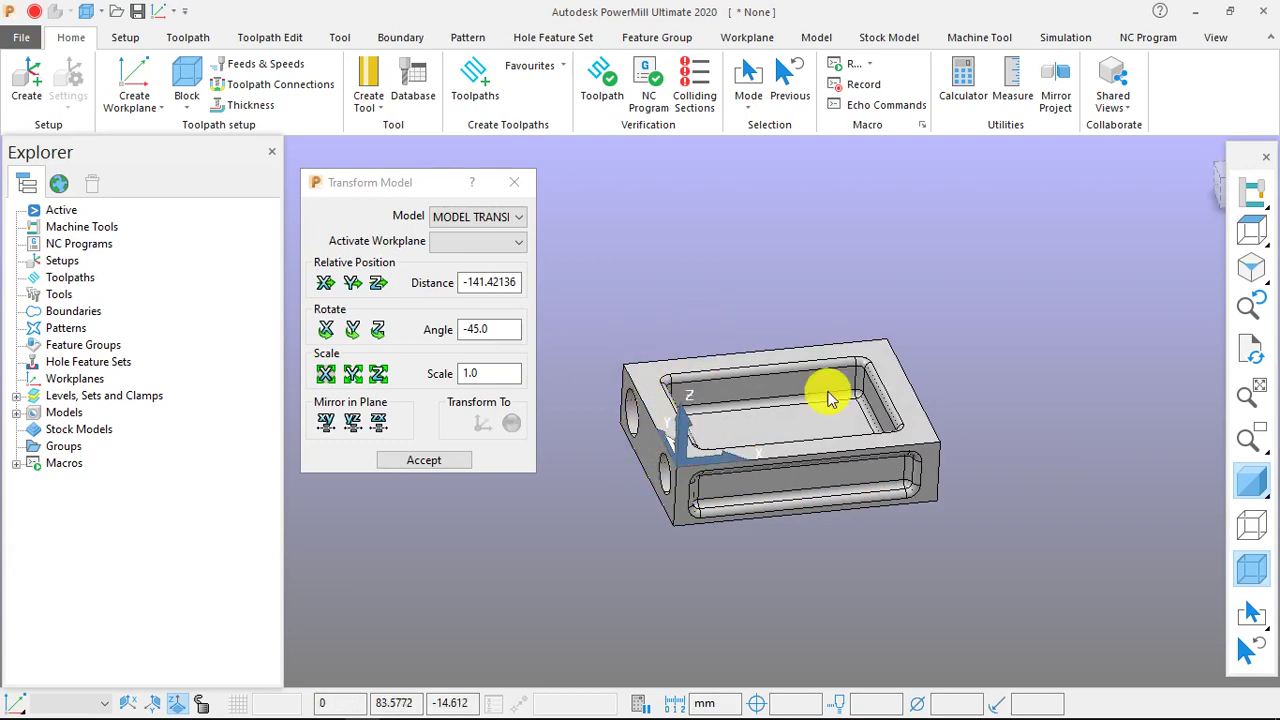
{"action": "middle_click_drag", "start_coordinate": [960, 397], "coordinate": [840, 500]}
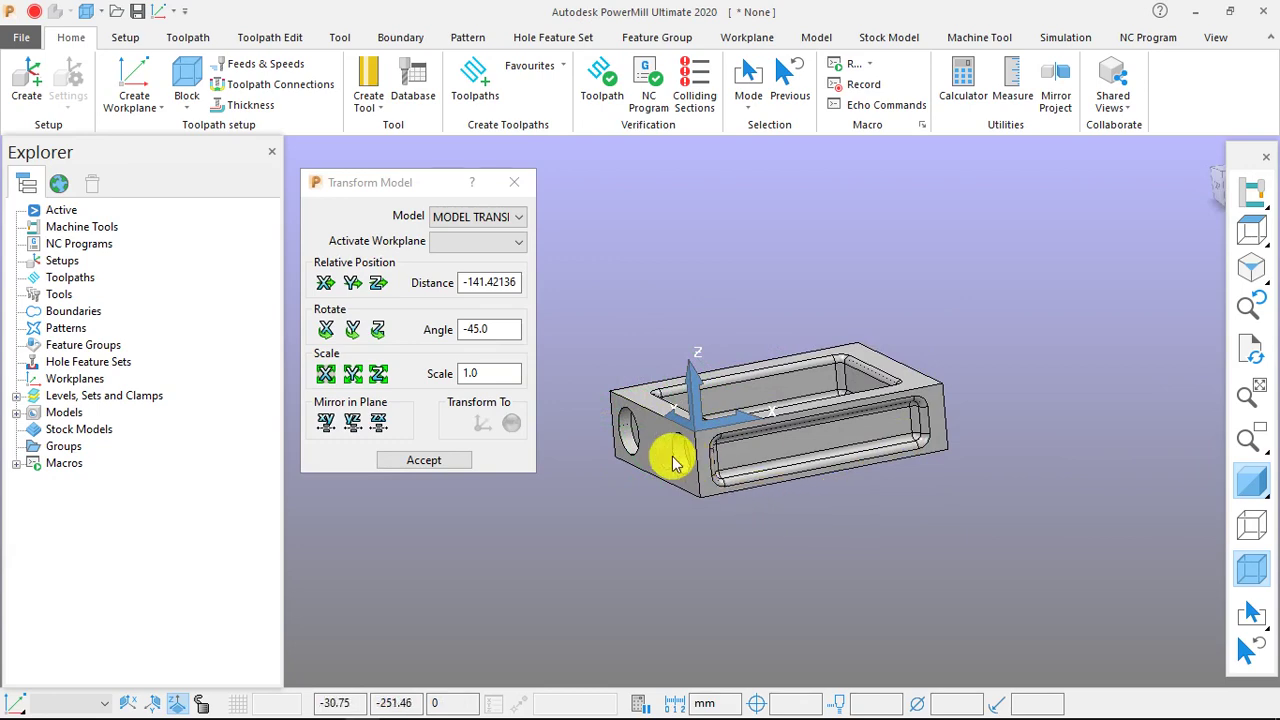
Step: Rotate the model -90 degrees about the X axis and accept the transform
{"action": "middle_click_drag", "start_coordinate": [666, 457], "coordinate": [771, 491]}
{"action": "middle_click_drag", "start_coordinate": [638, 487], "coordinate": [1063, 334]}
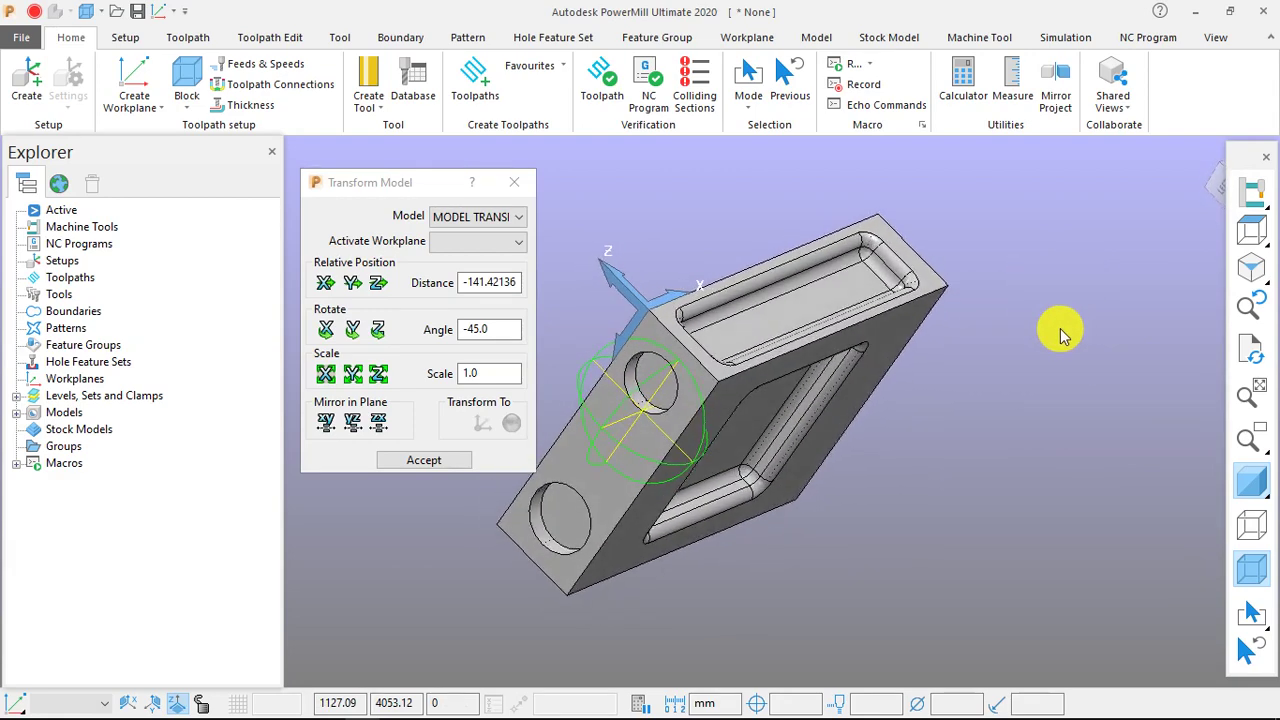
{"action": "middle_click_drag", "start_coordinate": [935, 432], "coordinate": [720, 334]}
{"action": "scroll", "coordinate": [588, 304], "scroll_direction": "up", "scroll_amount": 3}
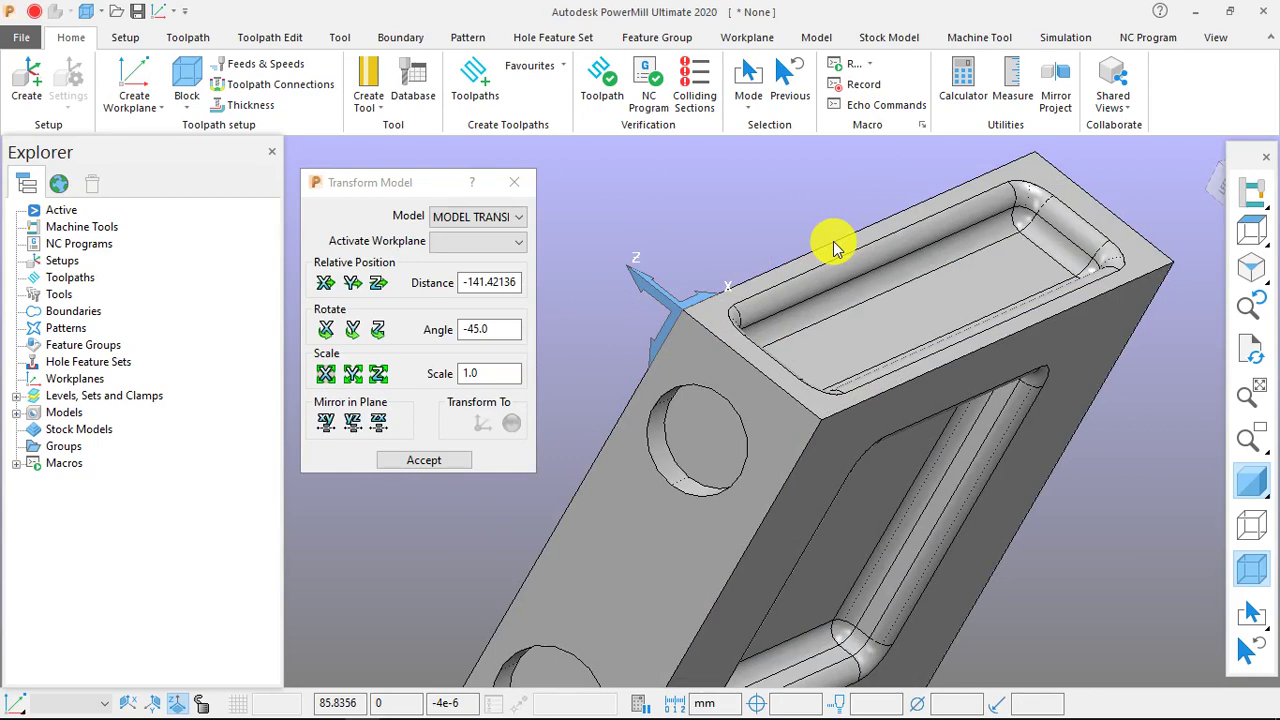
{"action": "middle_click_drag", "start_coordinate": [586, 530], "coordinate": [735, 427]}
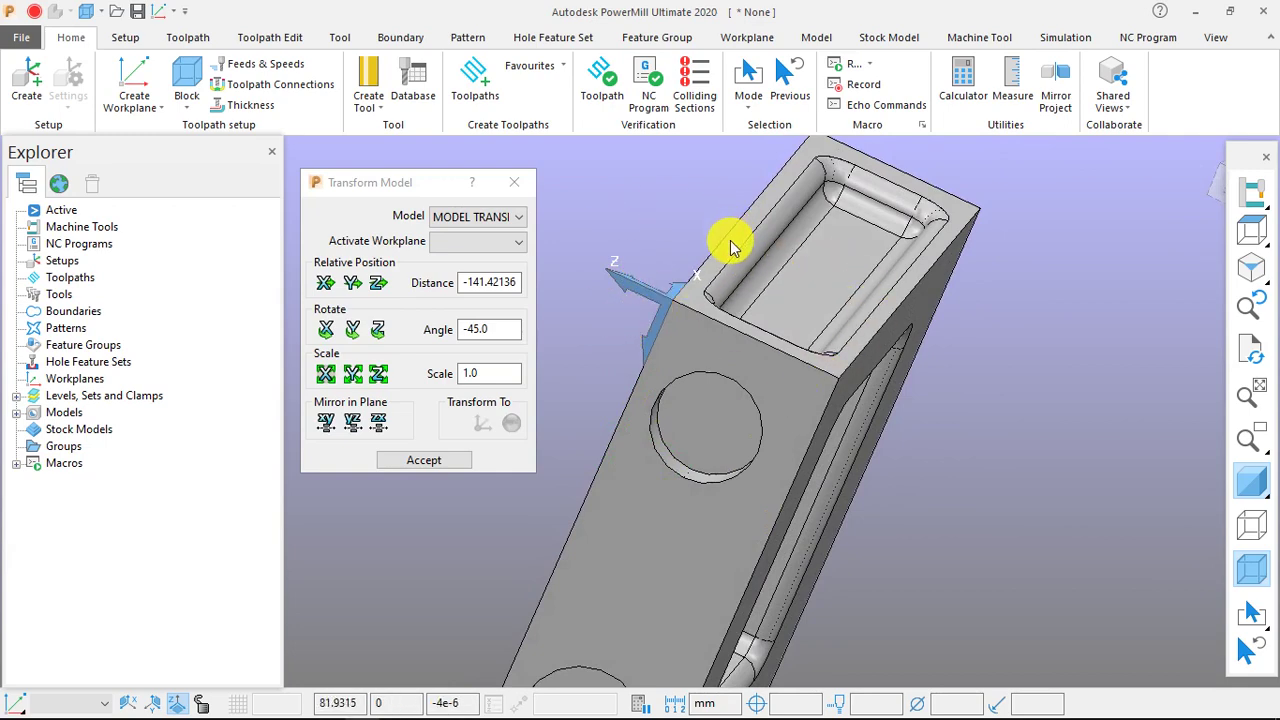
{"action": "middle_click_drag", "start_coordinate": [728, 322], "coordinate": [762, 316]}
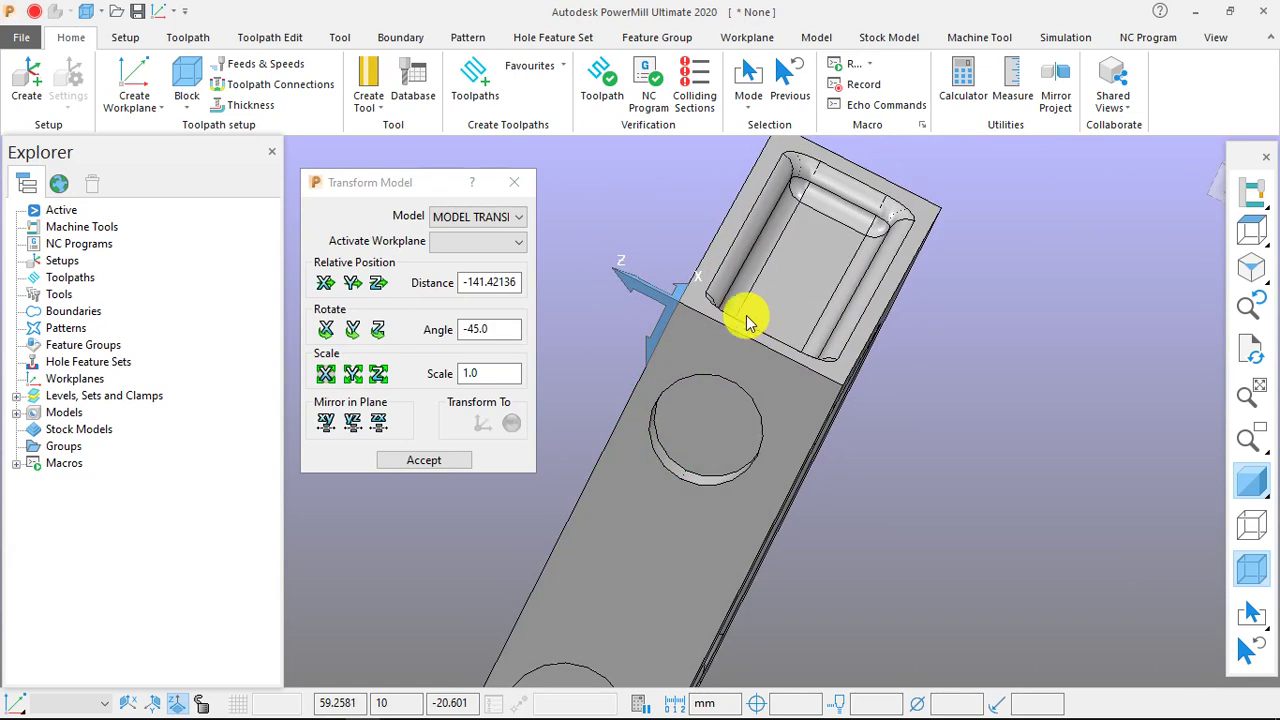
{"action": "left_click", "coordinate": [502, 330]}
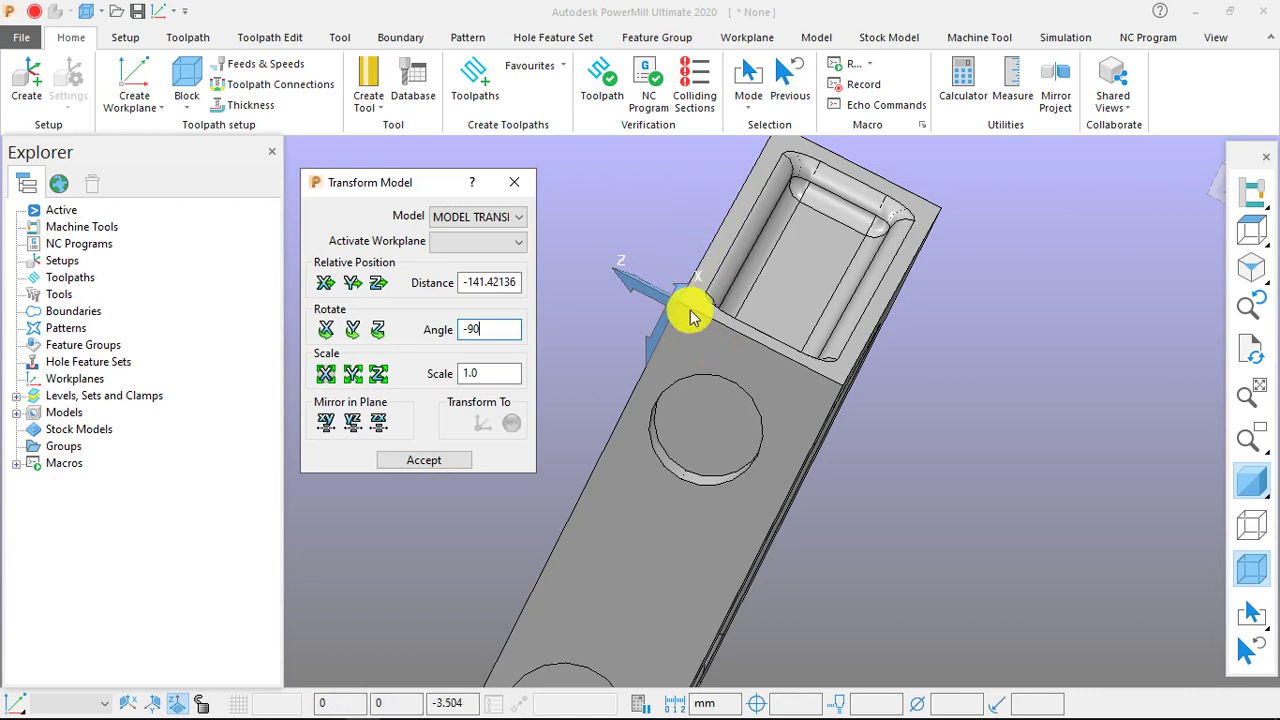
{"action": "left_click", "coordinate": [327, 331]}
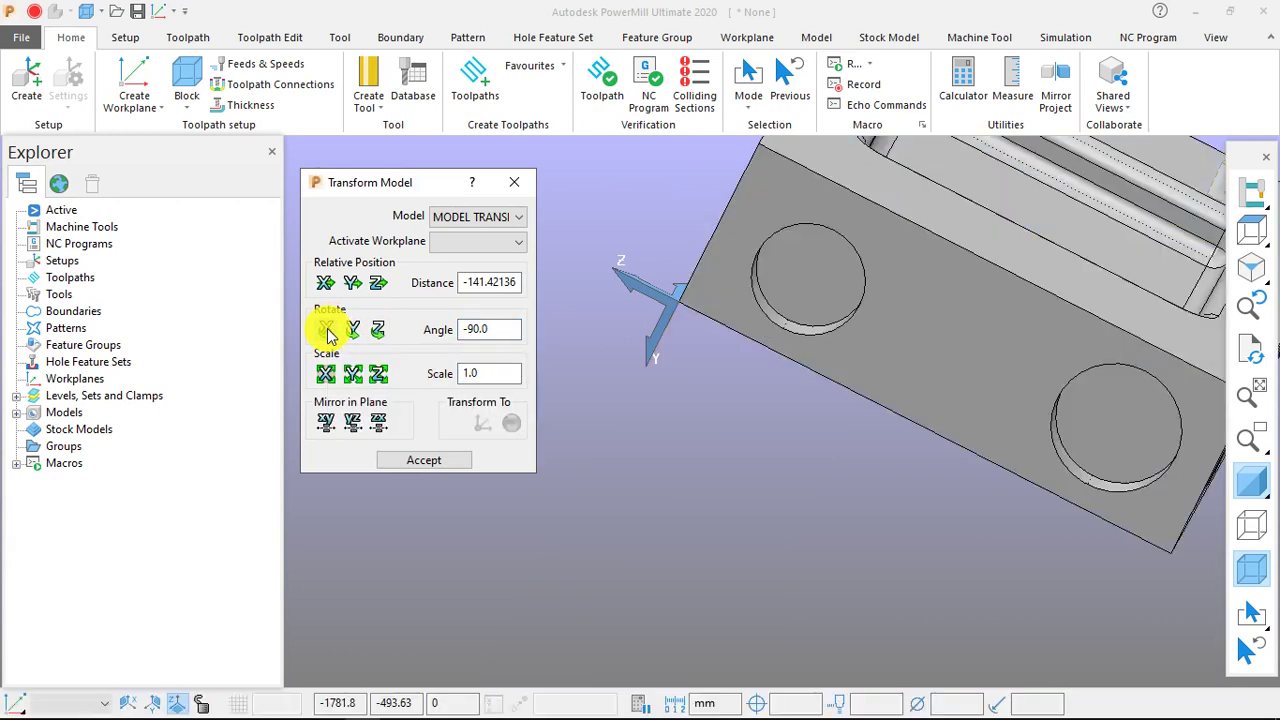
{"action": "scroll", "coordinate": [688, 405], "scroll_direction": "down", "scroll_amount": 3}
{"action": "scroll", "coordinate": [686, 398], "scroll_direction": "up", "scroll_amount": 1}
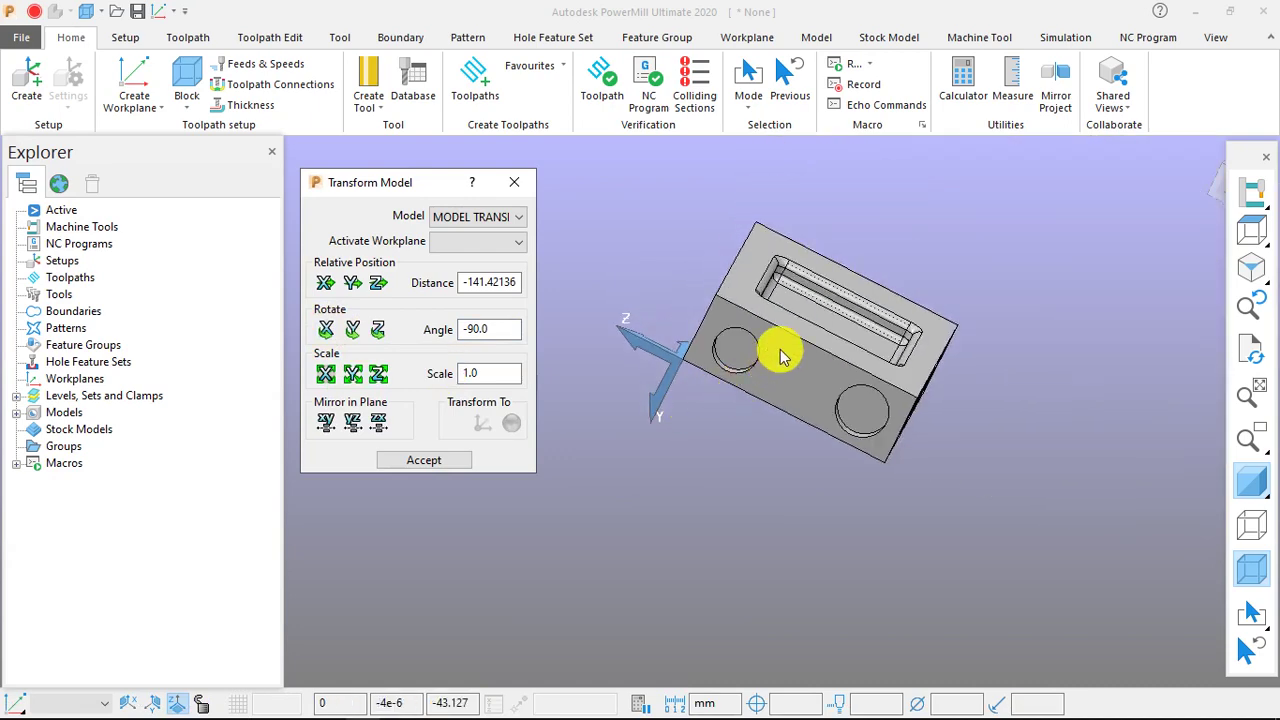
{"action": "middle_click_drag", "start_coordinate": [866, 318], "coordinate": [877, 375]}
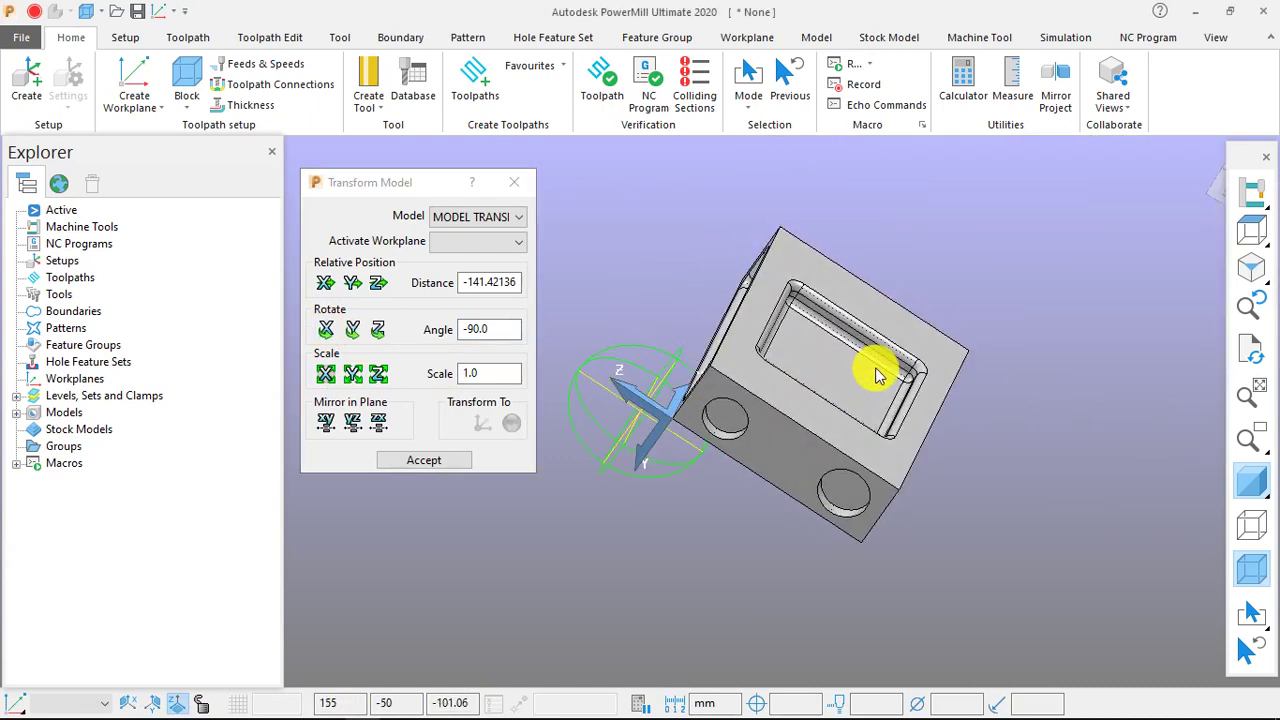
{"action": "left_click", "coordinate": [452, 460]}
Step: Inspect the rotated model from the top and from several angles, checking its slotted face and the origin corner against the axes
{"action": "left_click", "coordinate": [1252, 231]}
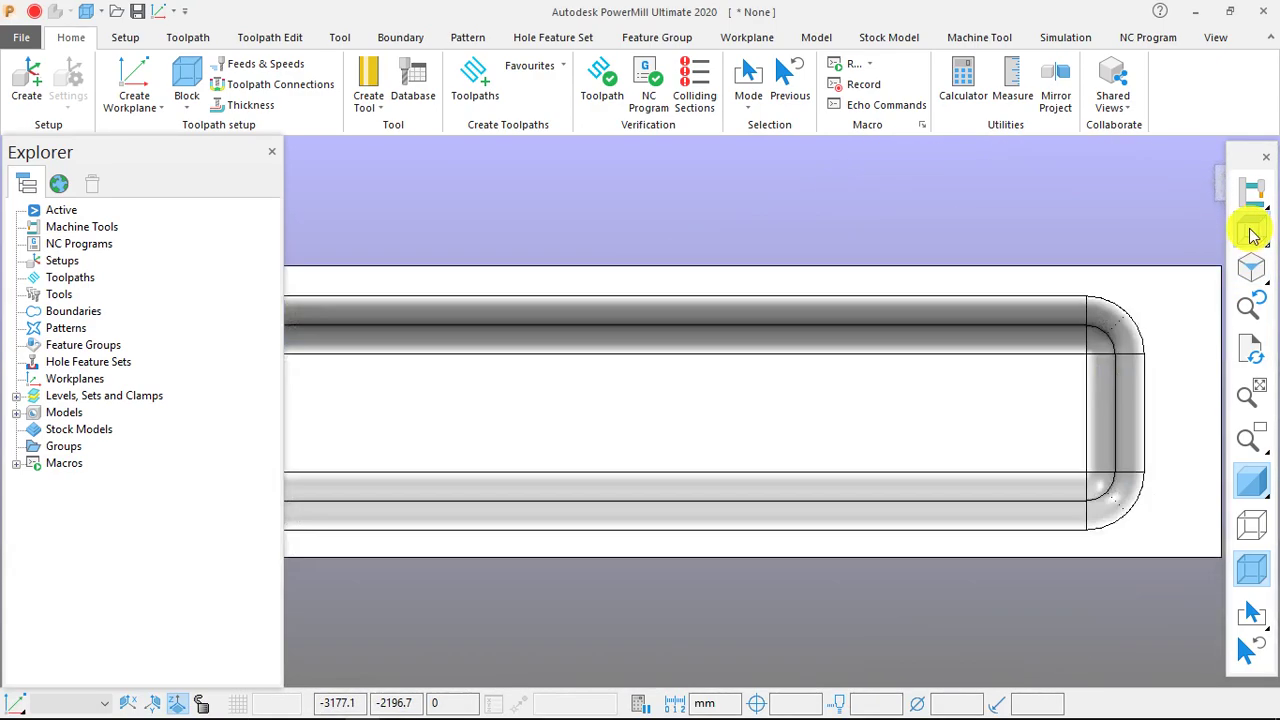
{"action": "scroll", "coordinate": [1043, 360], "scroll_direction": "down", "scroll_amount": 5}
{"action": "middle_click_drag", "start_coordinate": [871, 437], "coordinate": [1000, 280]}
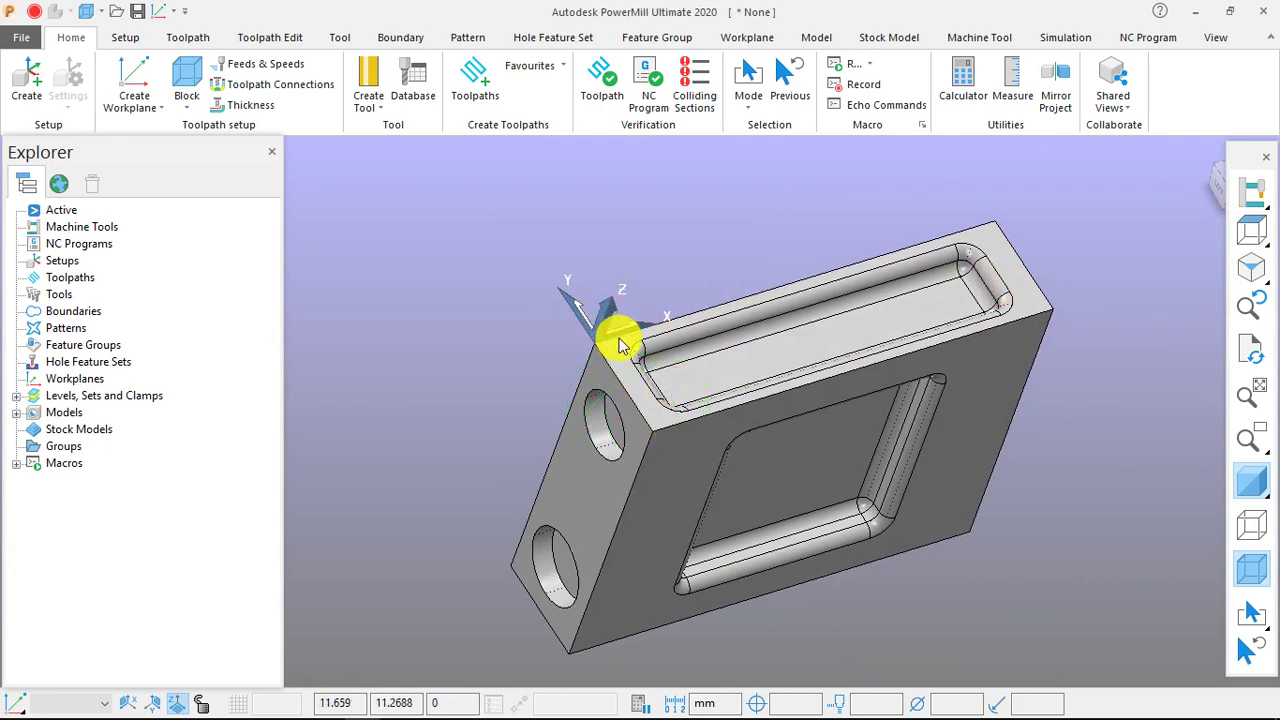
{"action": "scroll", "coordinate": [620, 344], "scroll_direction": "up", "scroll_amount": 2}
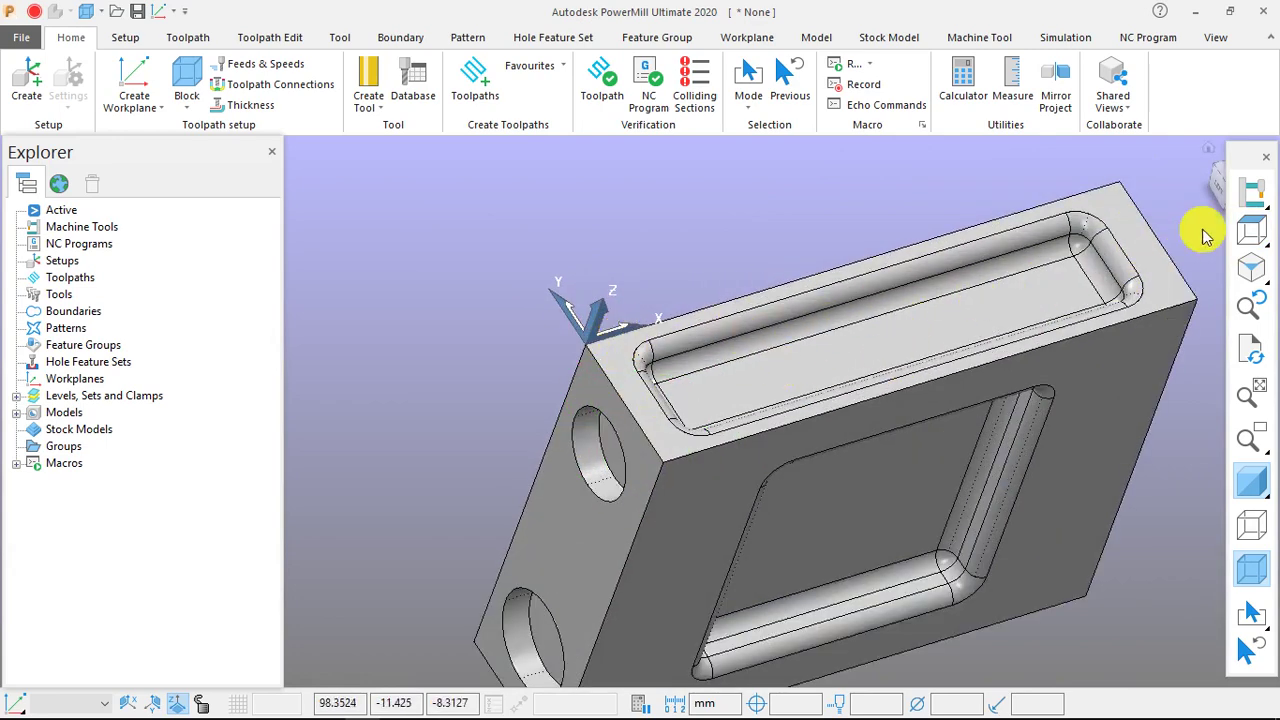
{"action": "left_click", "coordinate": [1258, 233]}
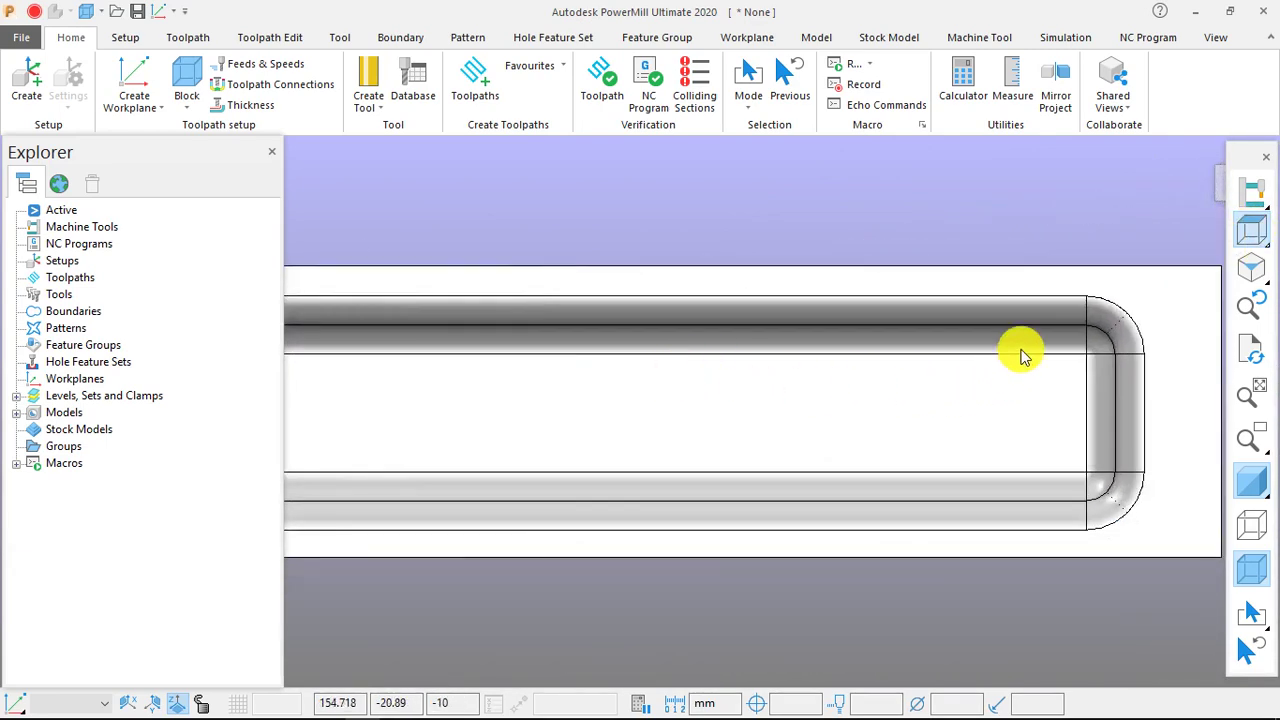
{"action": "scroll", "coordinate": [1020, 354], "scroll_direction": "down", "scroll_amount": 2}
{"action": "scroll", "coordinate": [1022, 356], "scroll_direction": "down", "scroll_amount": 1}
{"action": "middle_click_drag", "start_coordinate": [1005, 358], "coordinate": [1129, 263]}
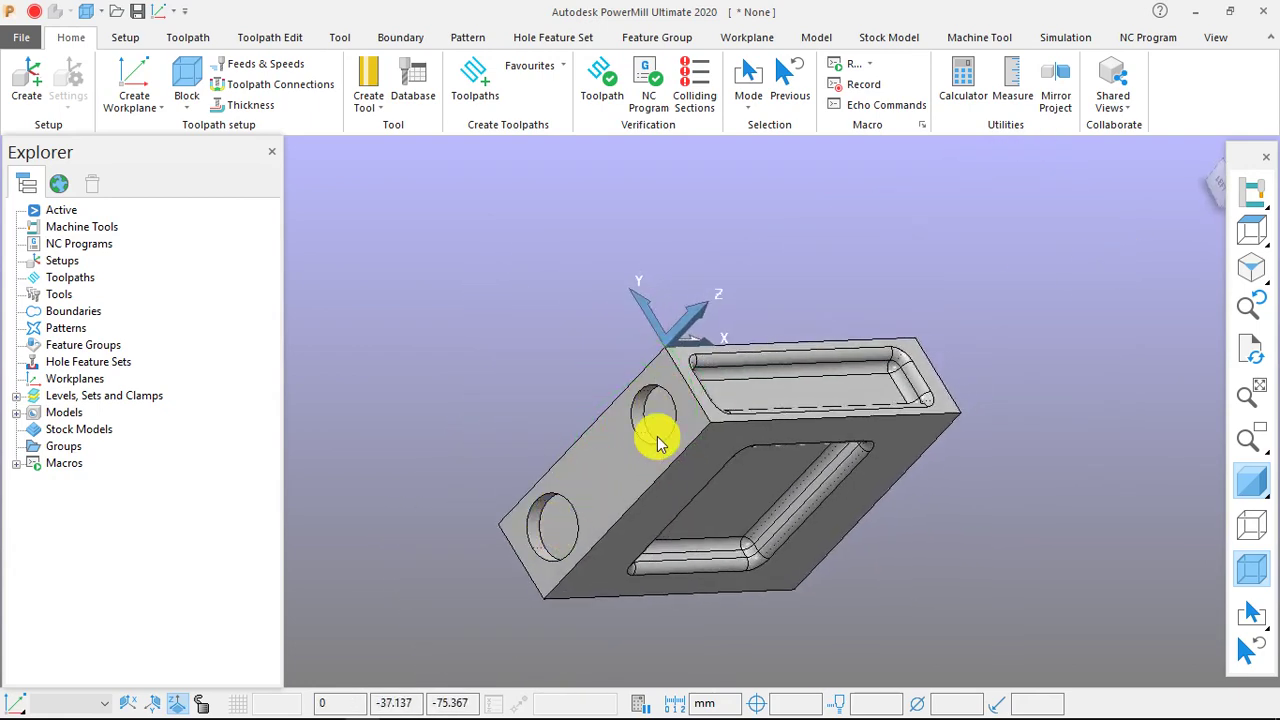
{"action": "scroll", "coordinate": [680, 432], "scroll_direction": "up", "scroll_amount": 2}
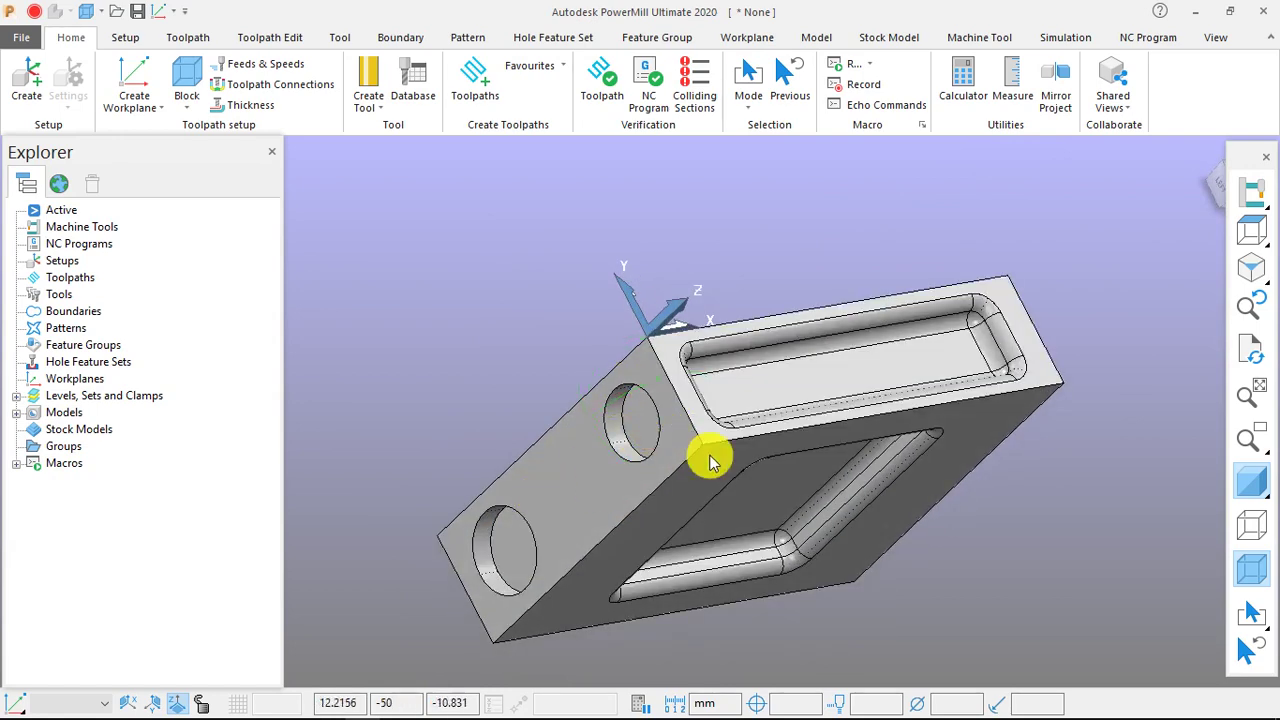
{"action": "middle_click_drag", "start_coordinate": [718, 407], "coordinate": [700, 435]}
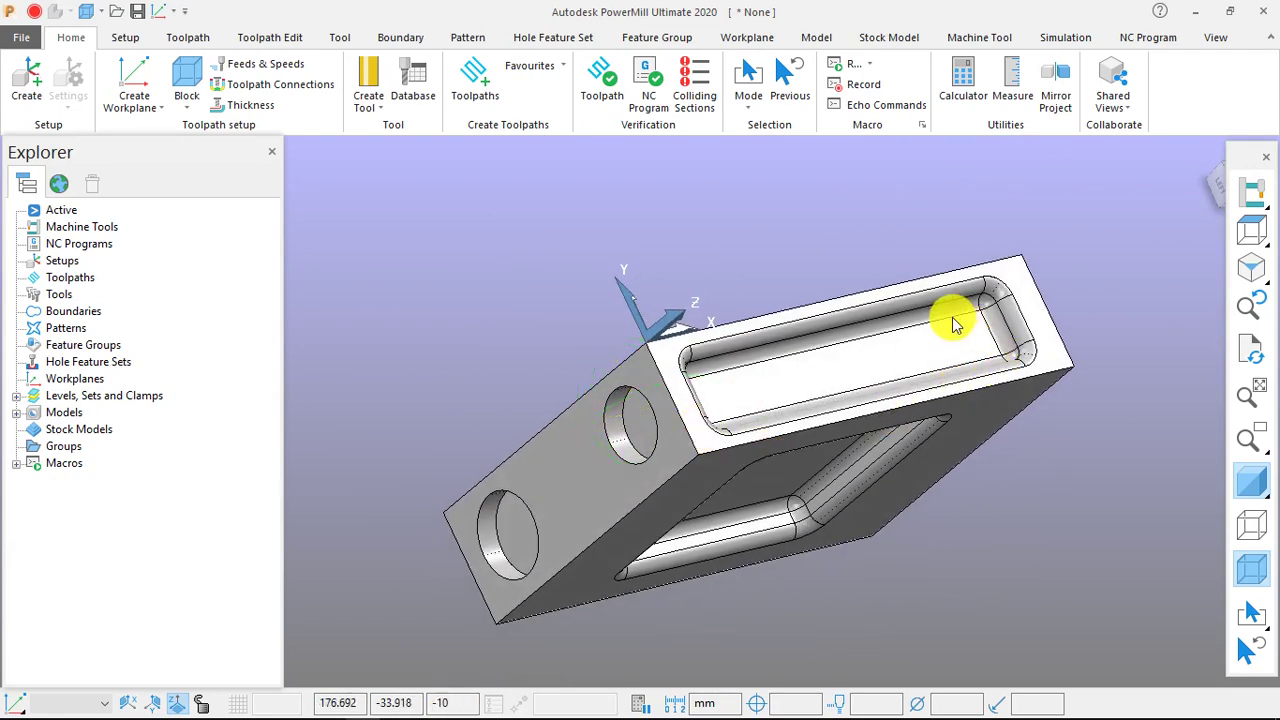
{"action": "scroll", "coordinate": [960, 322], "scroll_direction": "down", "scroll_amount": 1}
{"action": "middle_click_drag", "start_coordinate": [1038, 322], "coordinate": [986, 337]}
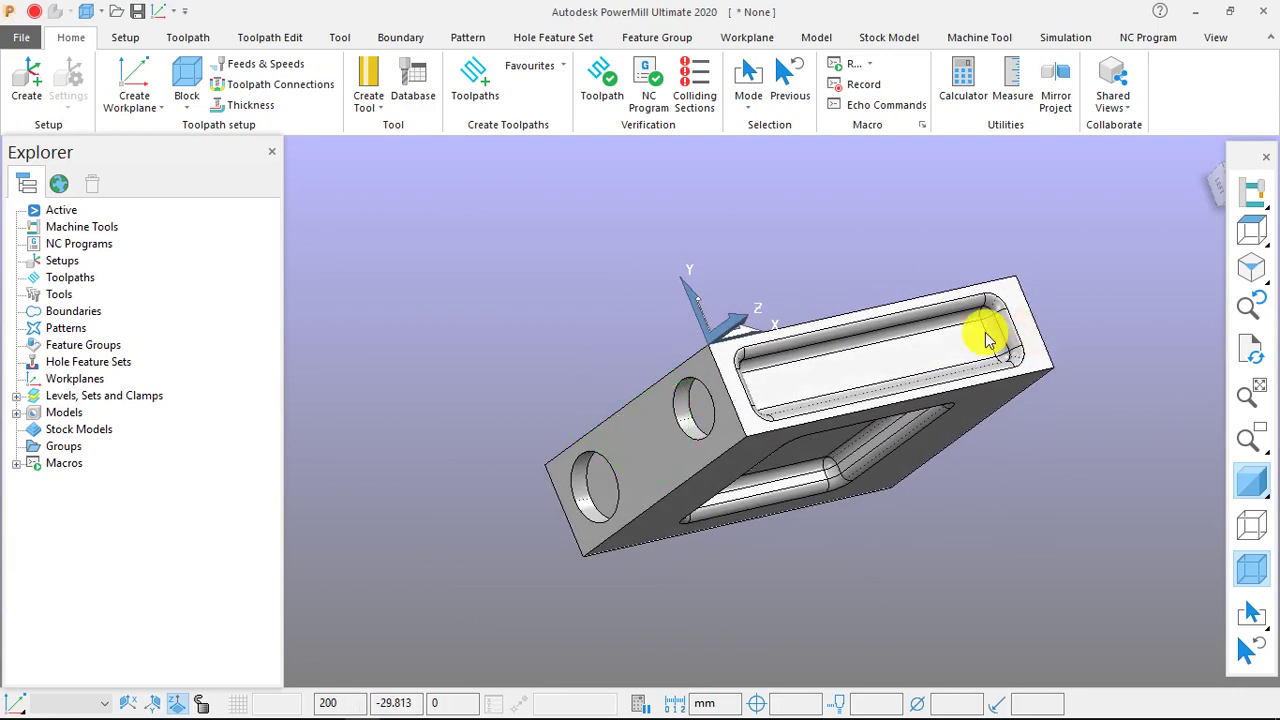
{"action": "scroll", "coordinate": [546, 262], "scroll_direction": "down", "scroll_amount": 2}
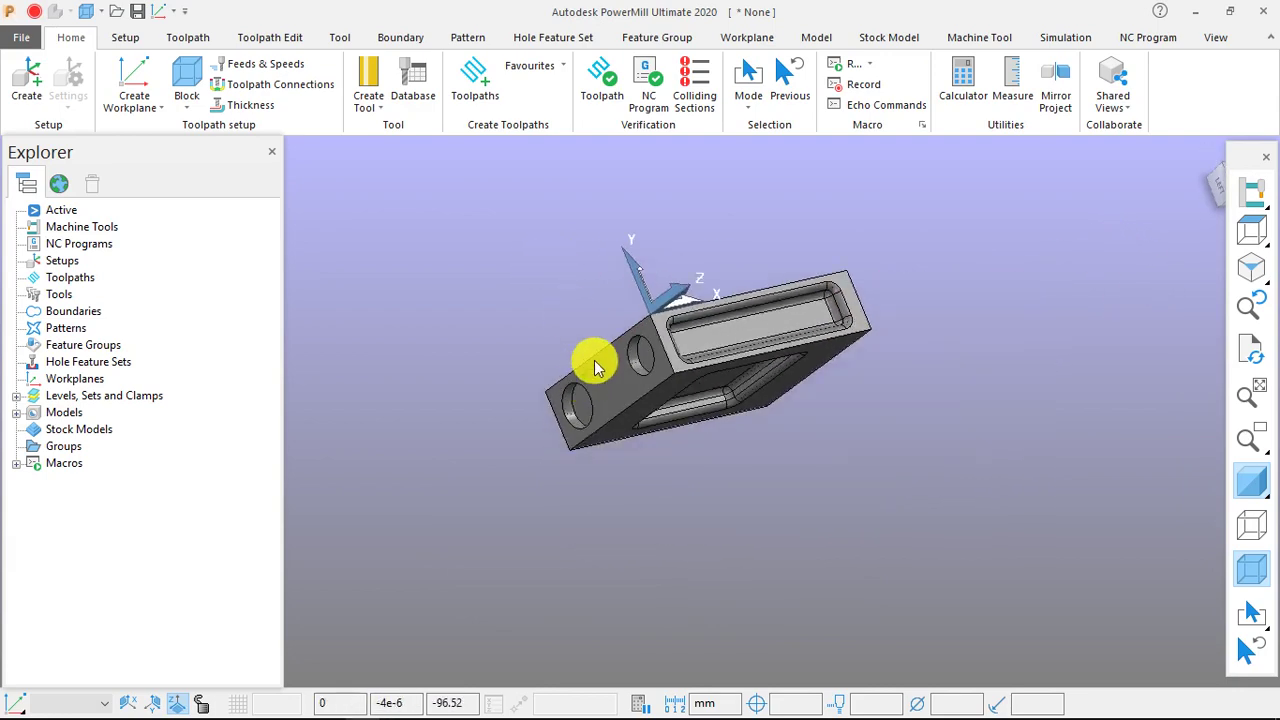
Step: Select the whole model, open its transform settings and rotate it -90 degrees about the Y axis
{"action": "mouse_move", "coordinate": [478, 220]}
{"action": "left_mouse_down"}
{"action": "mouse_move", "coordinate": [720, 394]}
{"action": "mouse_move", "coordinate": [949, 460]}
{"action": "mouse_move", "coordinate": [940, 482]}
{"action": "left_mouse_up"}
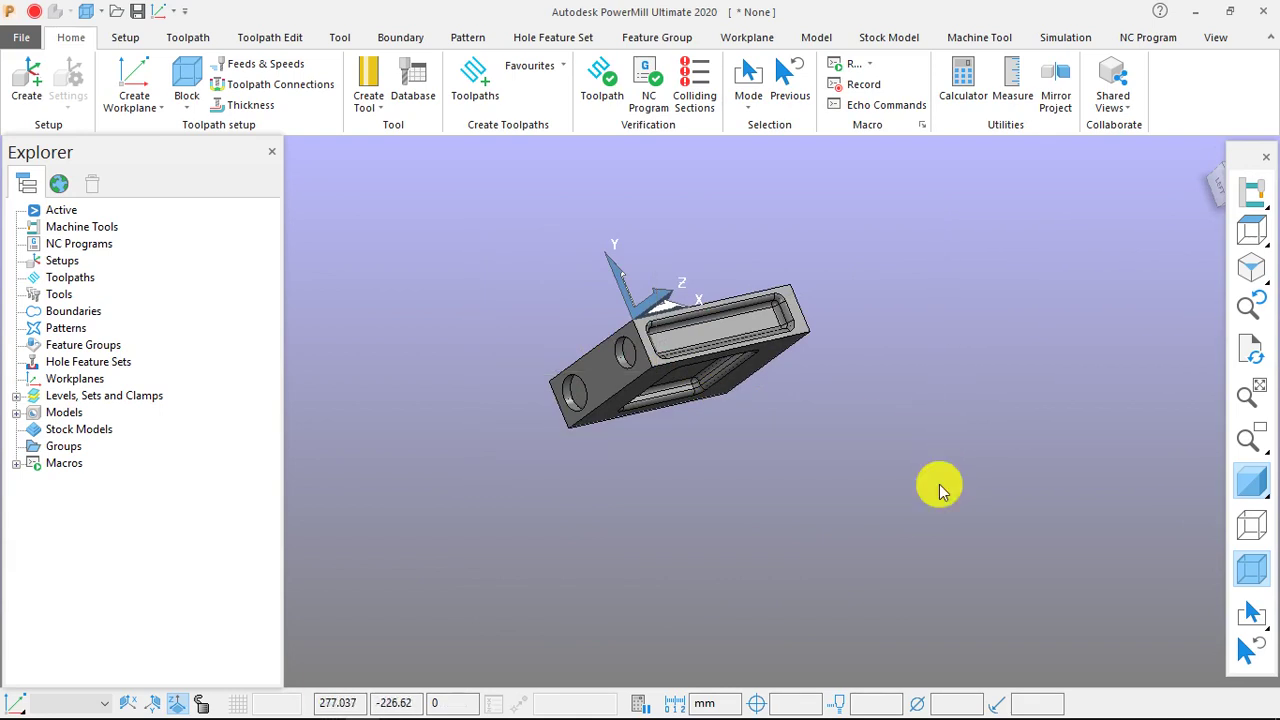
{"action": "right_click", "coordinate": [610, 379]}
{"action": "mouse_move", "coordinate": [830, 652]}
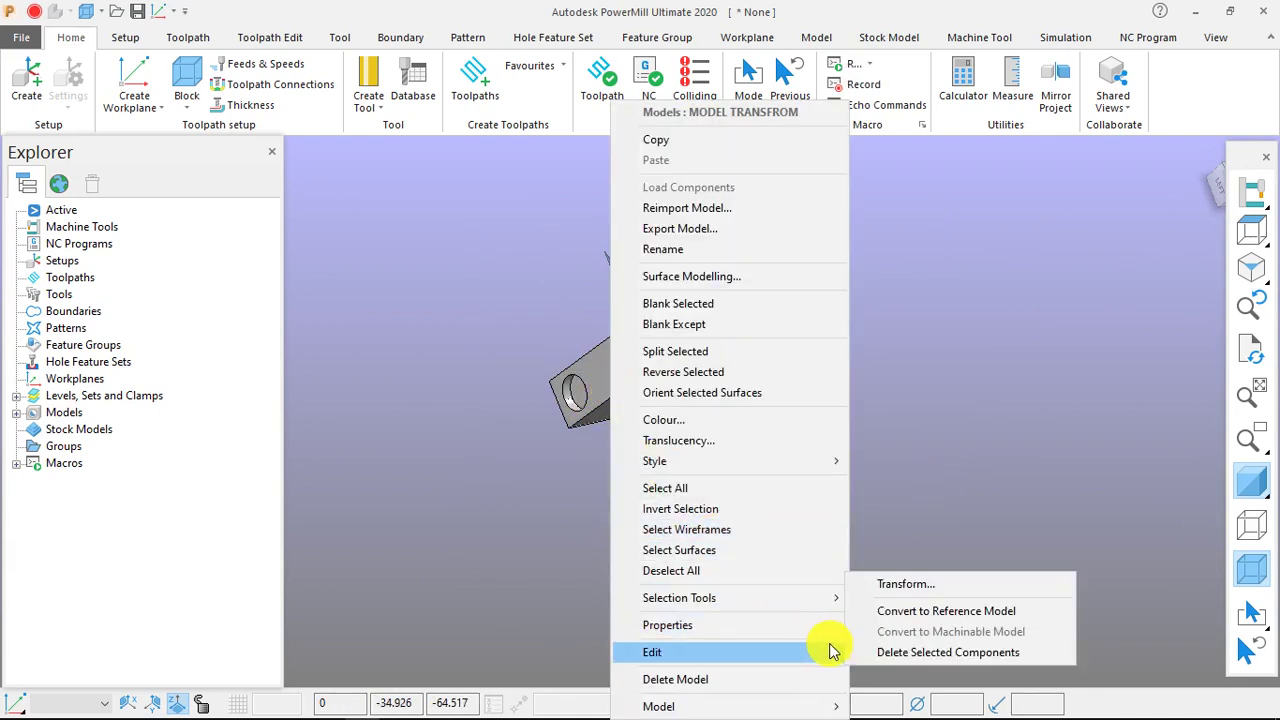
{"action": "left_click", "coordinate": [897, 585]}
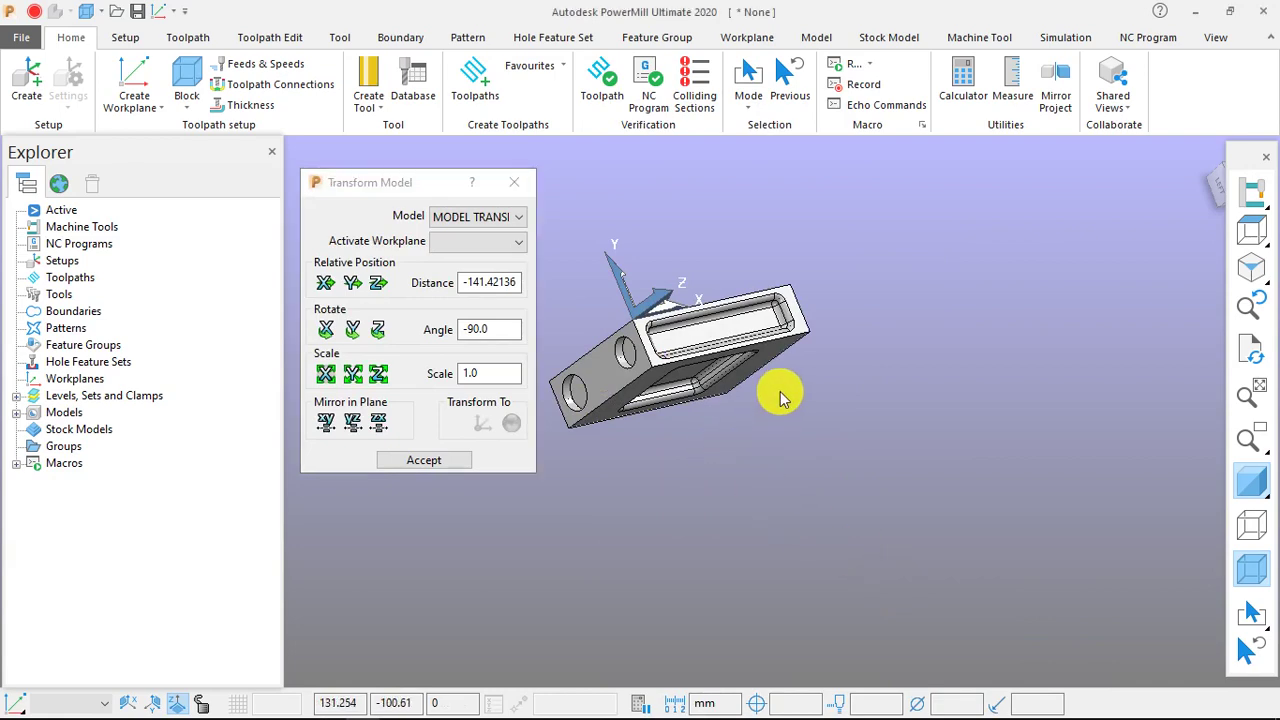
{"action": "middle_click_drag", "start_coordinate": [780, 391], "coordinate": [600, 354]}
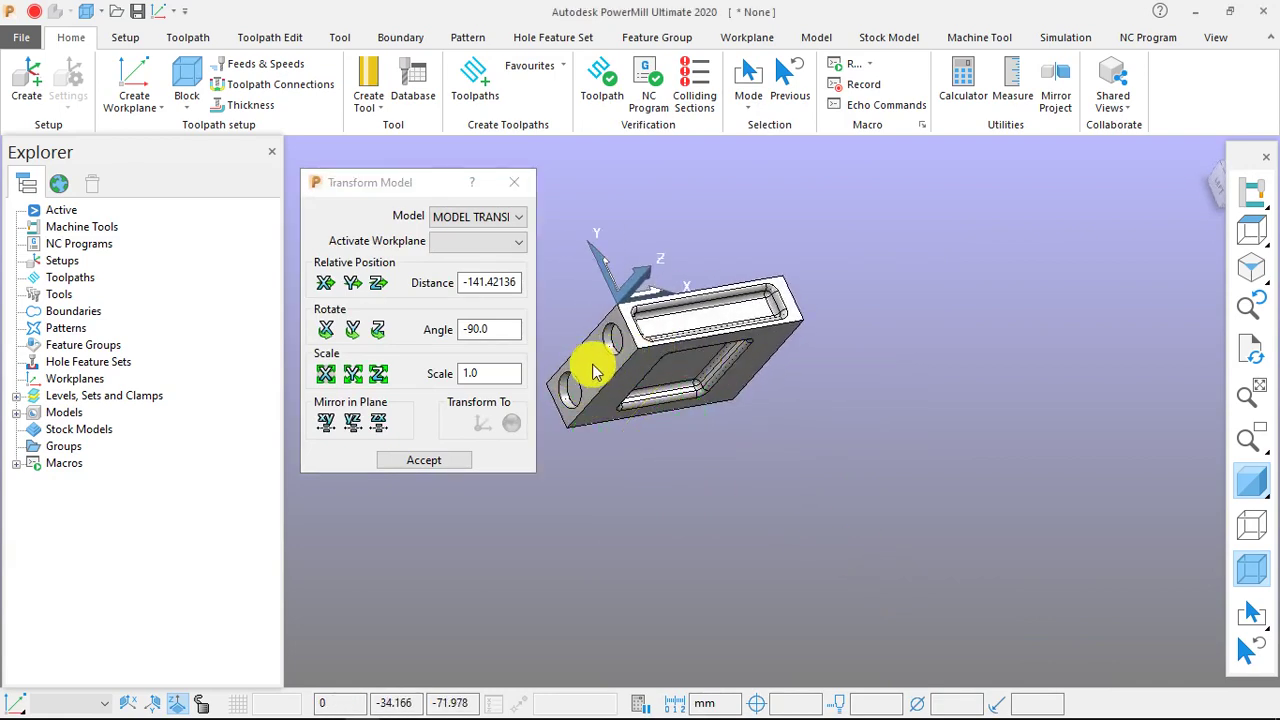
{"action": "scroll", "coordinate": [598, 372], "scroll_direction": "up", "scroll_amount": 3}
{"action": "scroll", "coordinate": [645, 378], "scroll_direction": "down", "scroll_amount": 1}
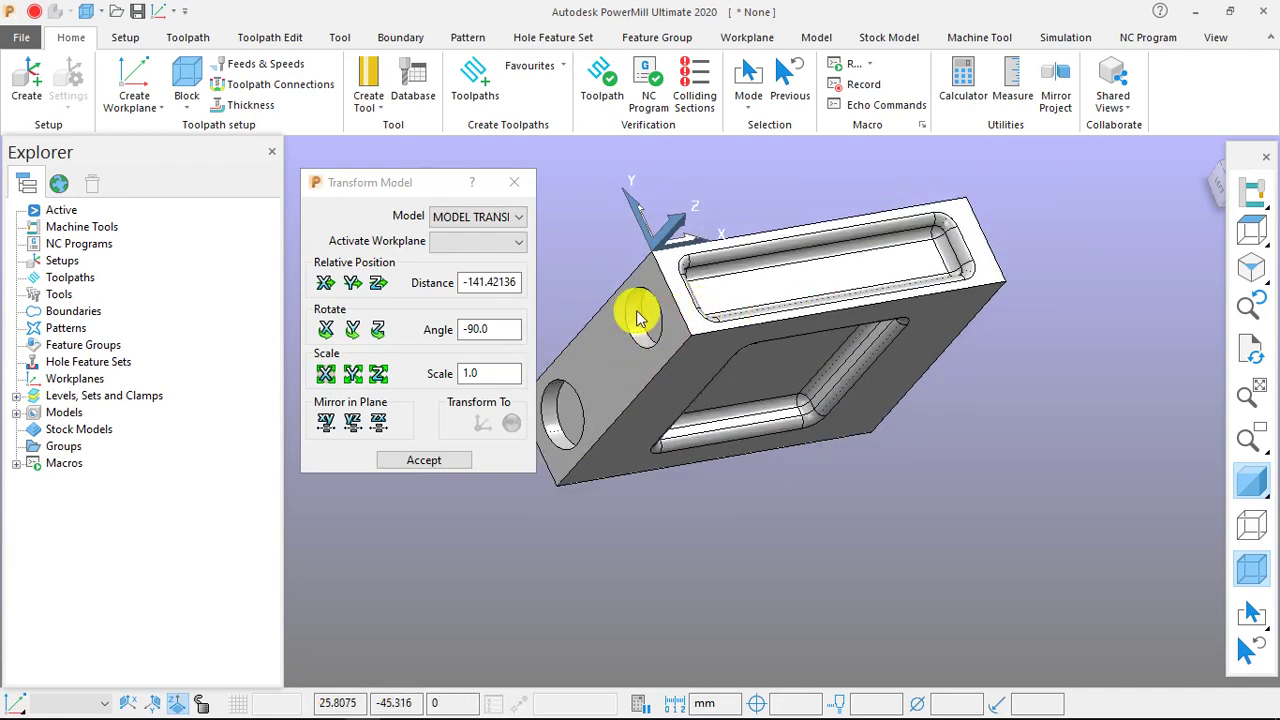
{"action": "middle_click_drag", "start_coordinate": [614, 343], "coordinate": [883, 288]}
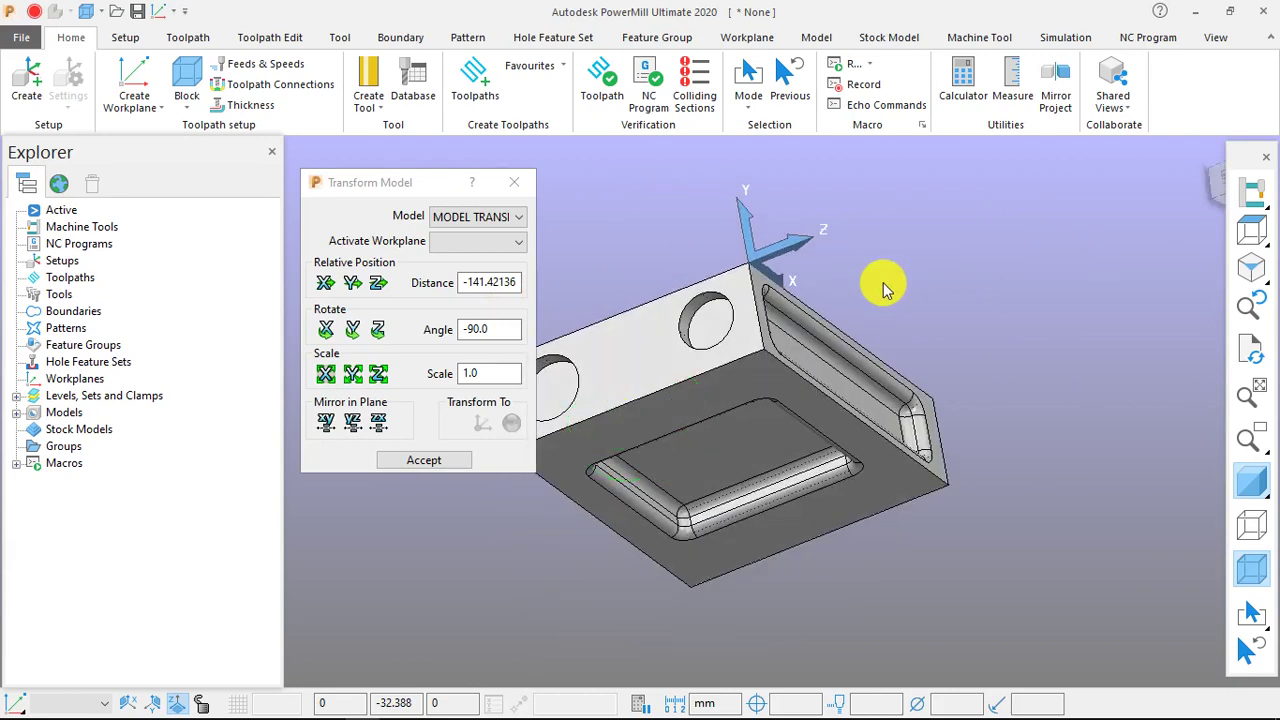
{"action": "middle_click_drag", "start_coordinate": [730, 345], "coordinate": [772, 330]}
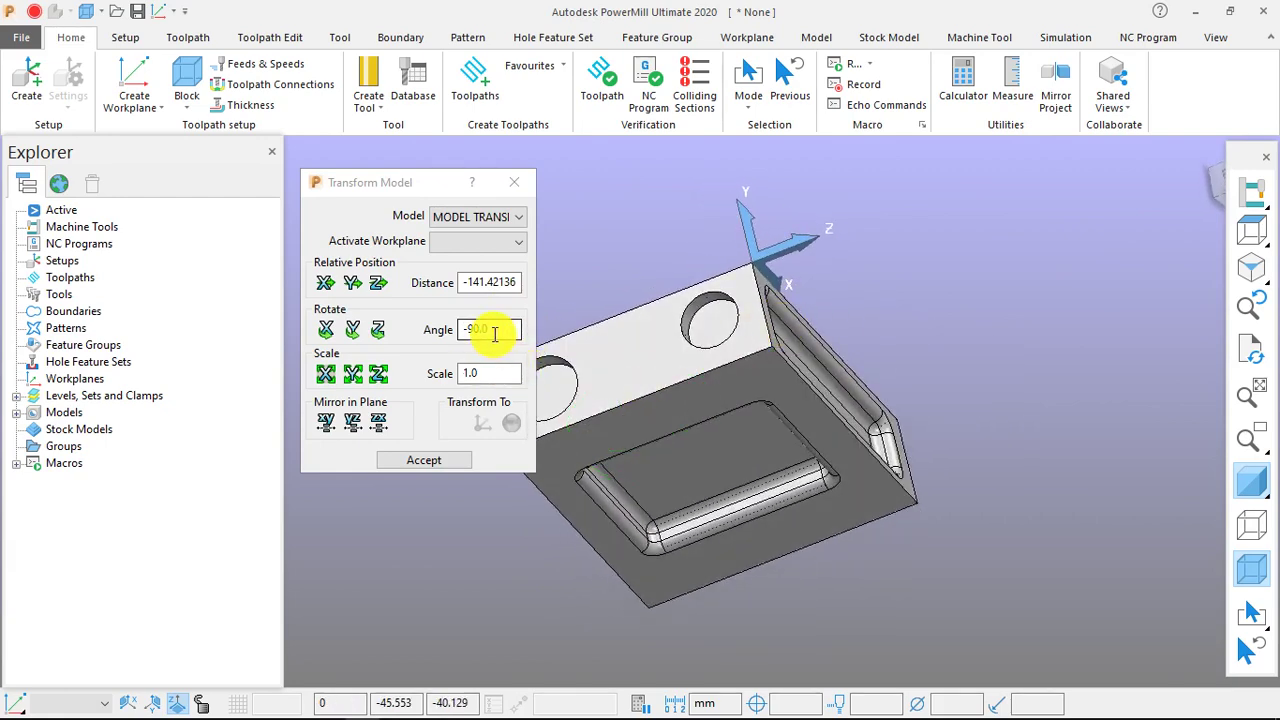
{"action": "middle_click_drag", "start_coordinate": [908, 303], "coordinate": [812, 312]}
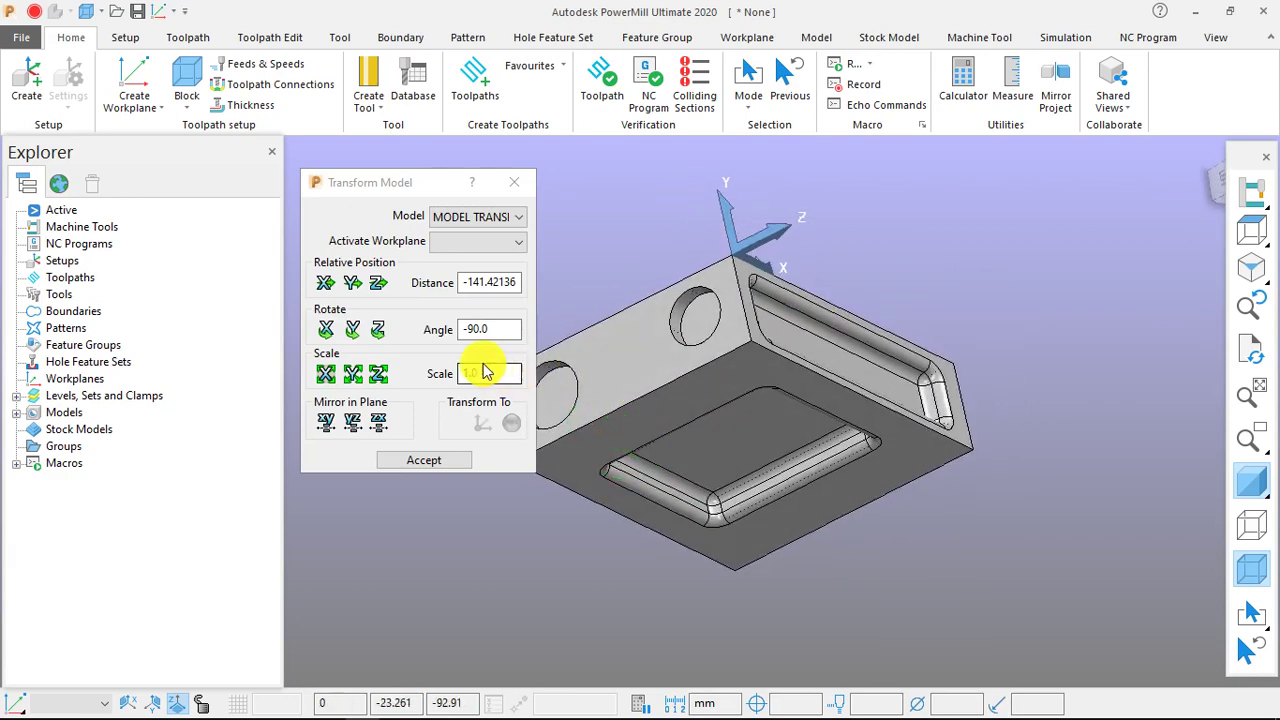
{"action": "left_click", "coordinate": [355, 330]}
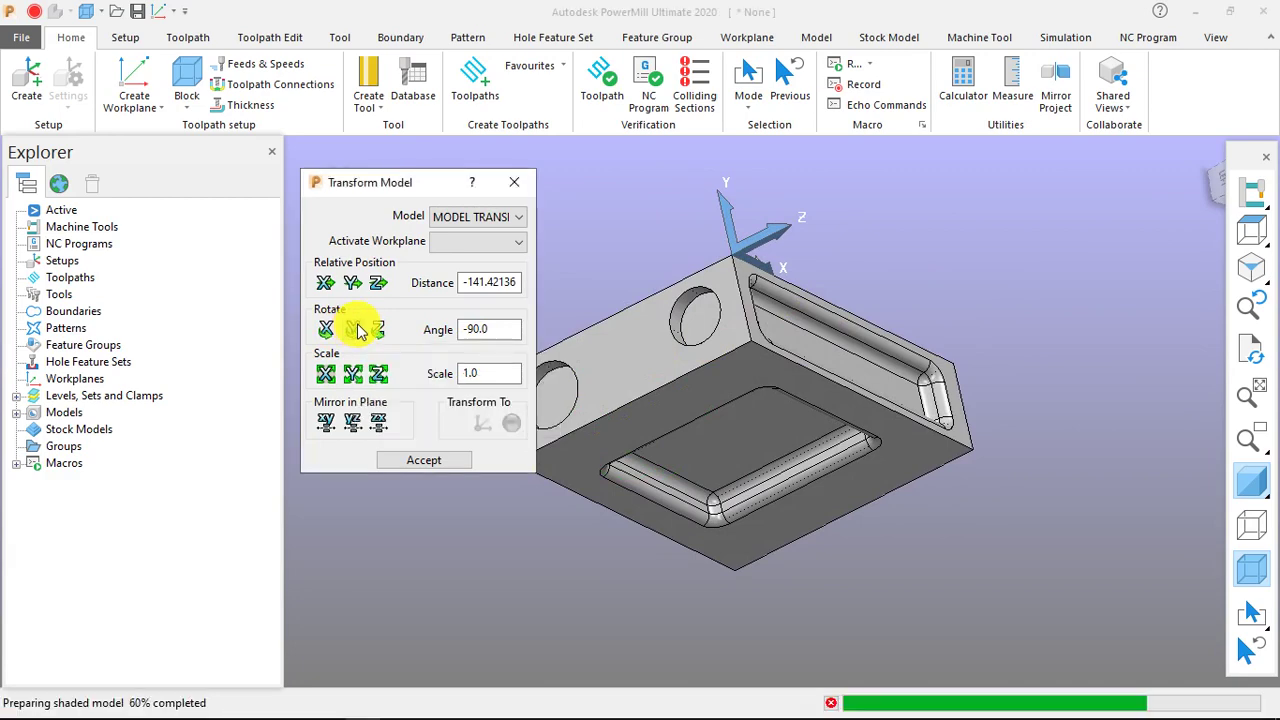
Step: Rotate the model a further 180 degrees about the Y axis and accept the transform
{"action": "middle_click_drag", "start_coordinate": [866, 353], "coordinate": [994, 348]}
{"action": "left_click", "coordinate": [1262, 238]}
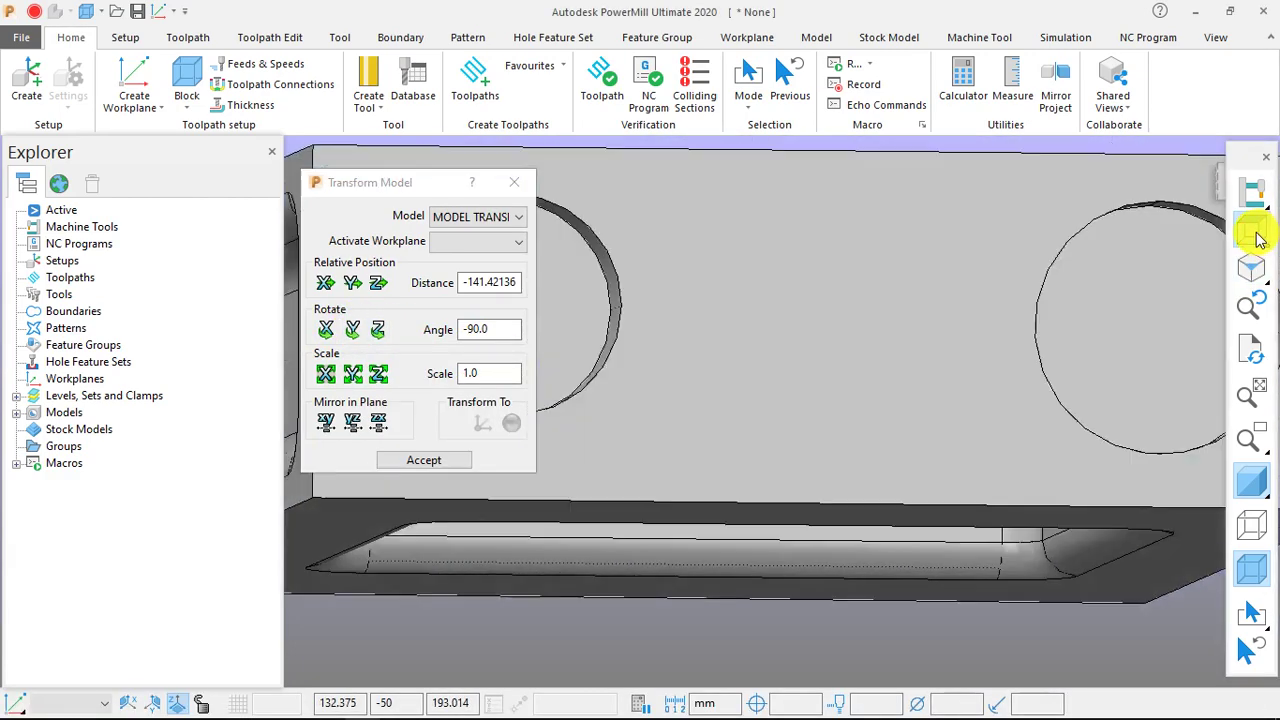
{"action": "middle_click_drag", "start_coordinate": [838, 400], "coordinate": [997, 343]}
{"action": "scroll", "coordinate": [912, 395], "scroll_direction": "down", "scroll_amount": 3}
{"action": "middle_click_drag", "start_coordinate": [742, 448], "coordinate": [1094, 323]}
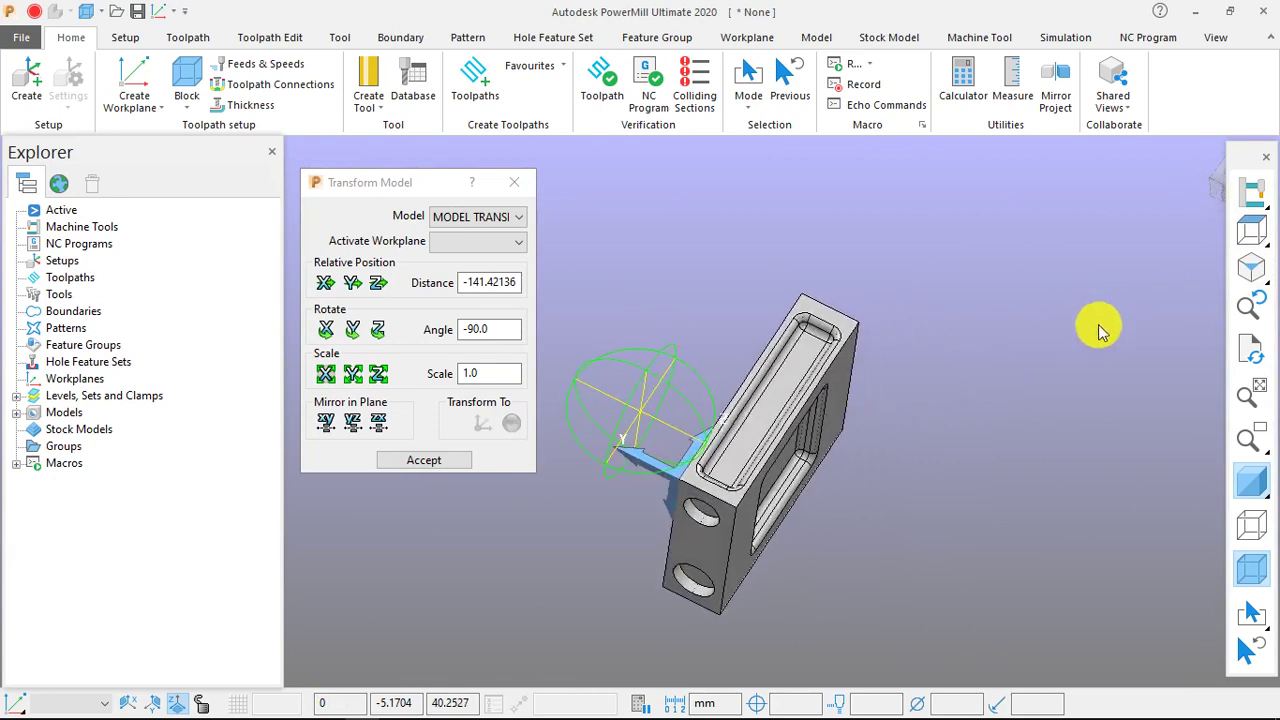
{"action": "middle_click_drag", "start_coordinate": [669, 531], "coordinate": [923, 323]}
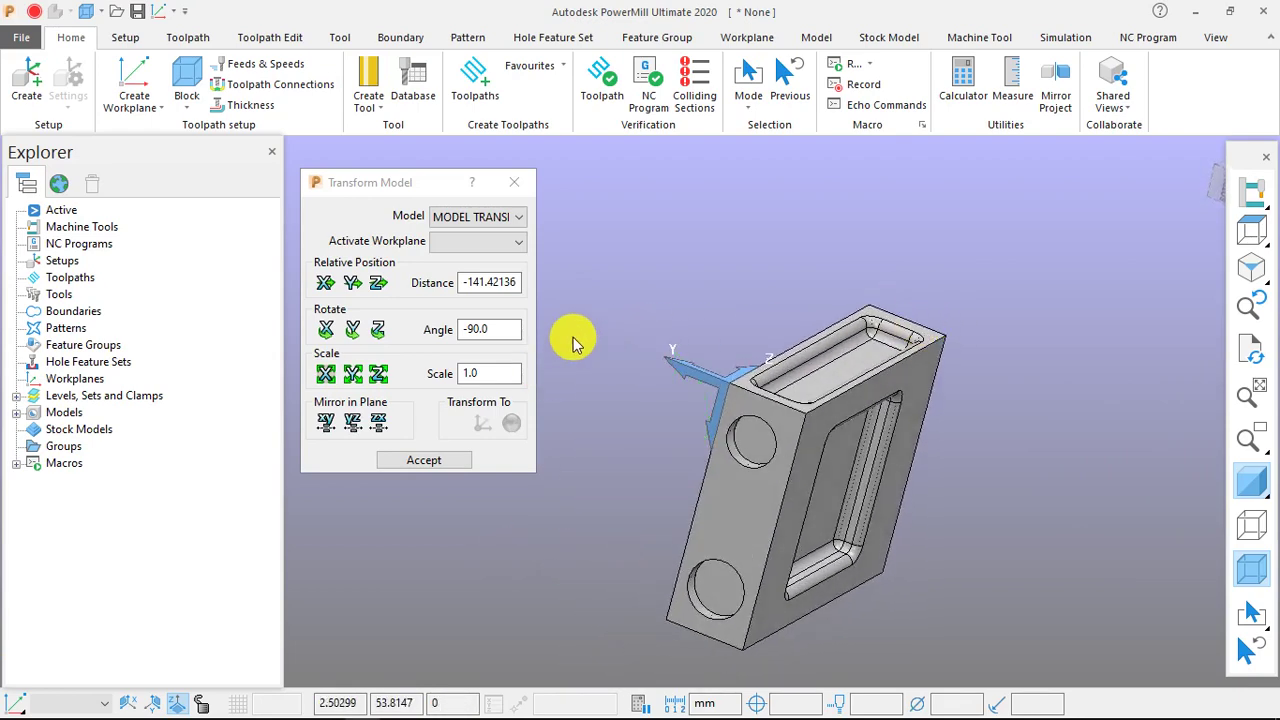
{"action": "left_click_drag", "start_coordinate": [500, 329], "coordinate": [445, 333]}
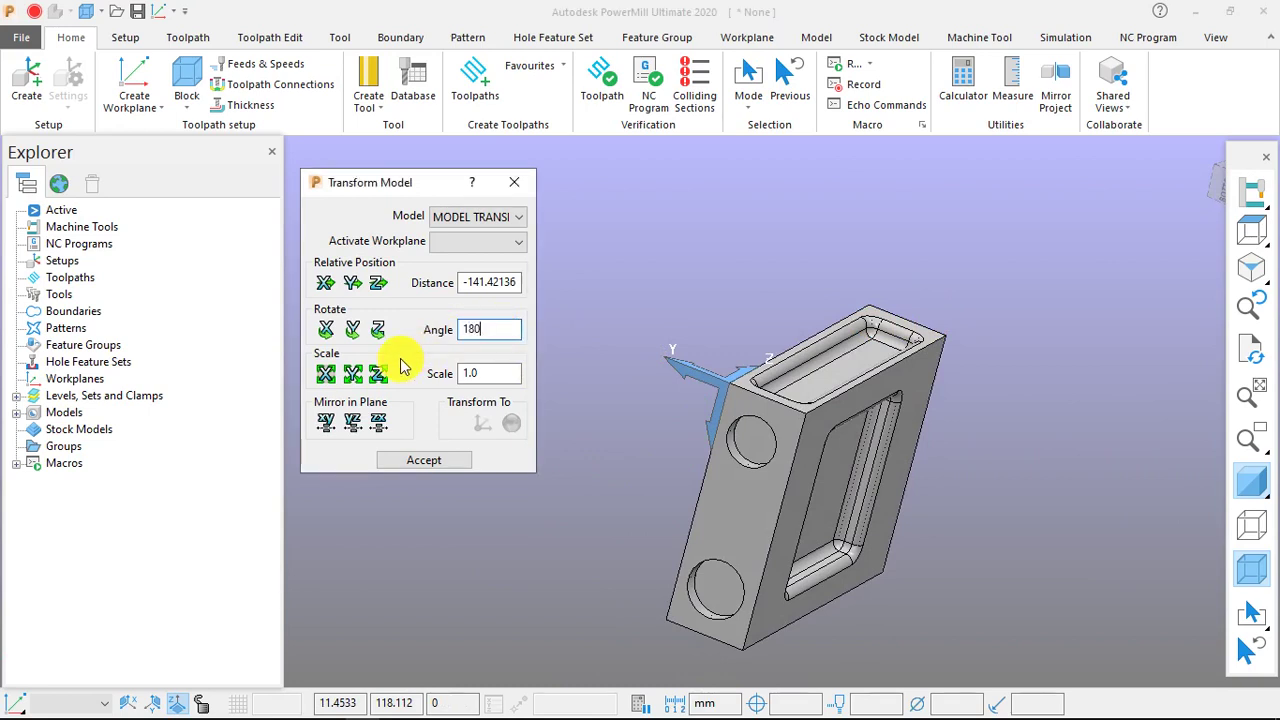
{"action": "left_click", "coordinate": [355, 331]}
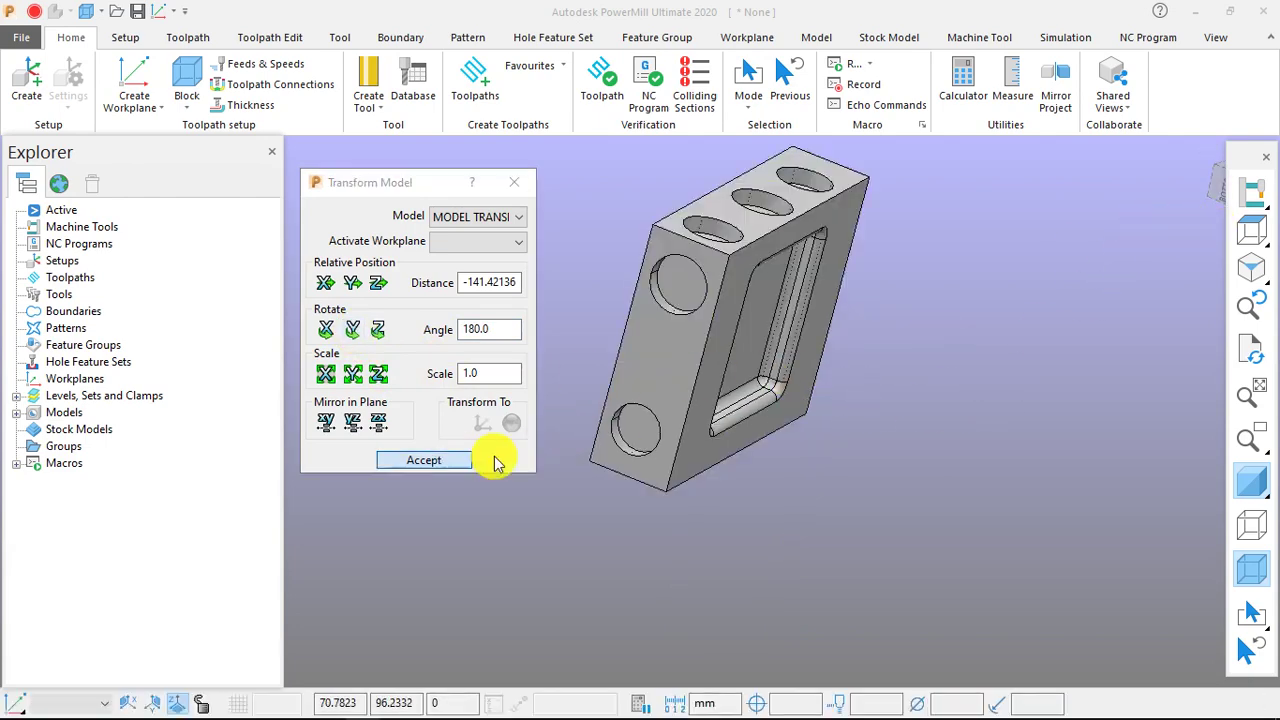
{"action": "left_click", "coordinate": [462, 460]}
Step: Inspect the model's two-hole face and the origin corner from the top and at an angle, finishing in the top view
{"action": "left_click", "coordinate": [1251, 229]}
{"action": "scroll", "coordinate": [1000, 330], "scroll_direction": "down", "scroll_amount": 5}
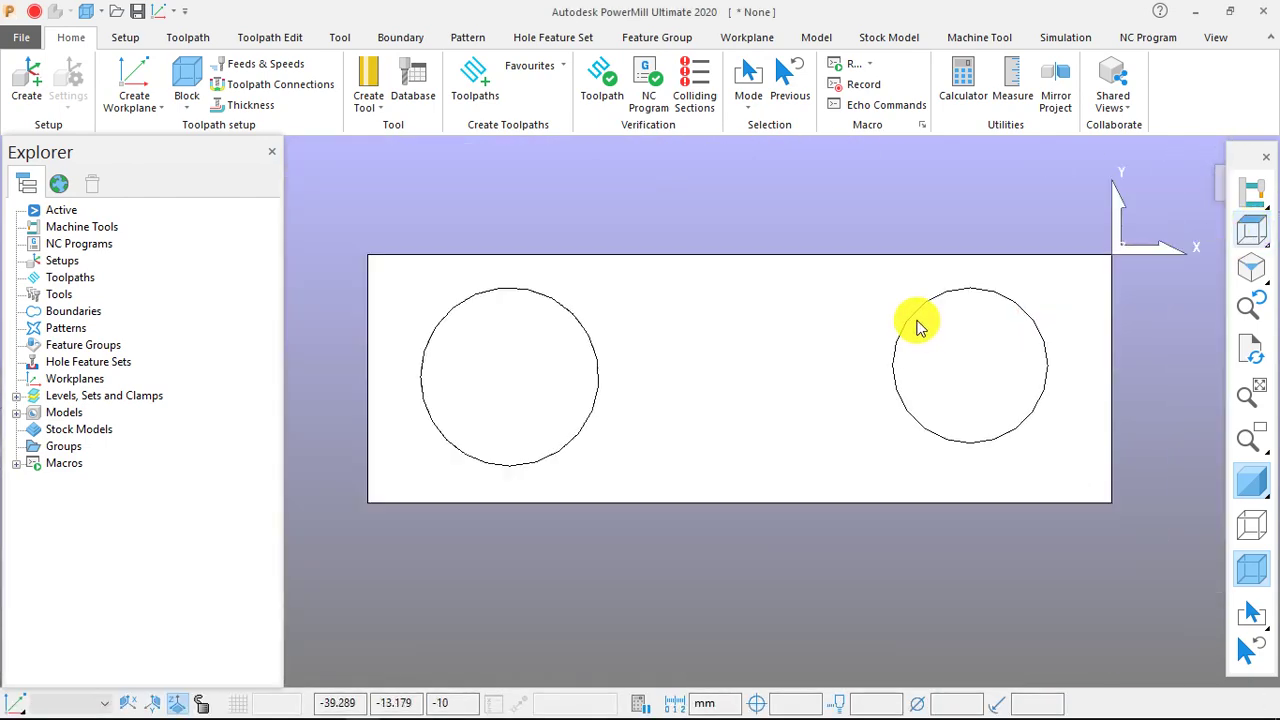
{"action": "middle_click_drag", "start_coordinate": [994, 349], "coordinate": [1075, 260]}
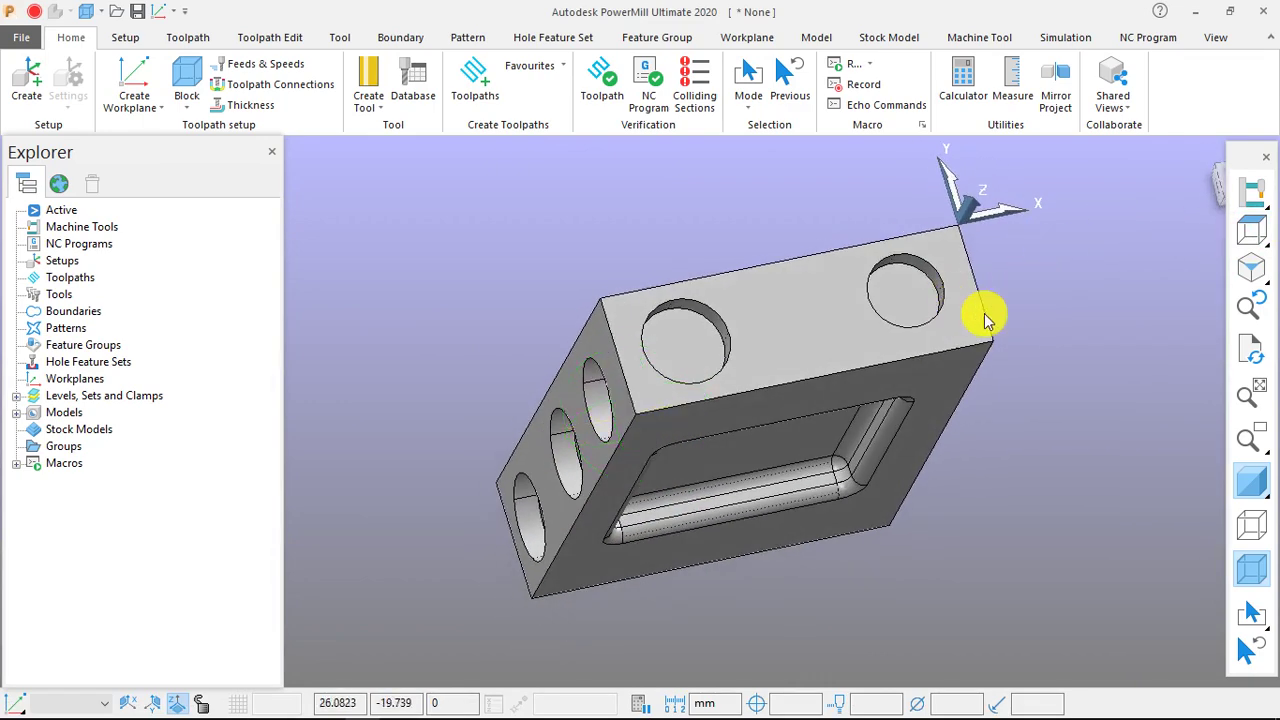
{"action": "scroll", "coordinate": [920, 320], "scroll_direction": "up", "scroll_amount": 3}
{"action": "scroll", "coordinate": [1130, 316], "scroll_direction": "down", "scroll_amount": 3}
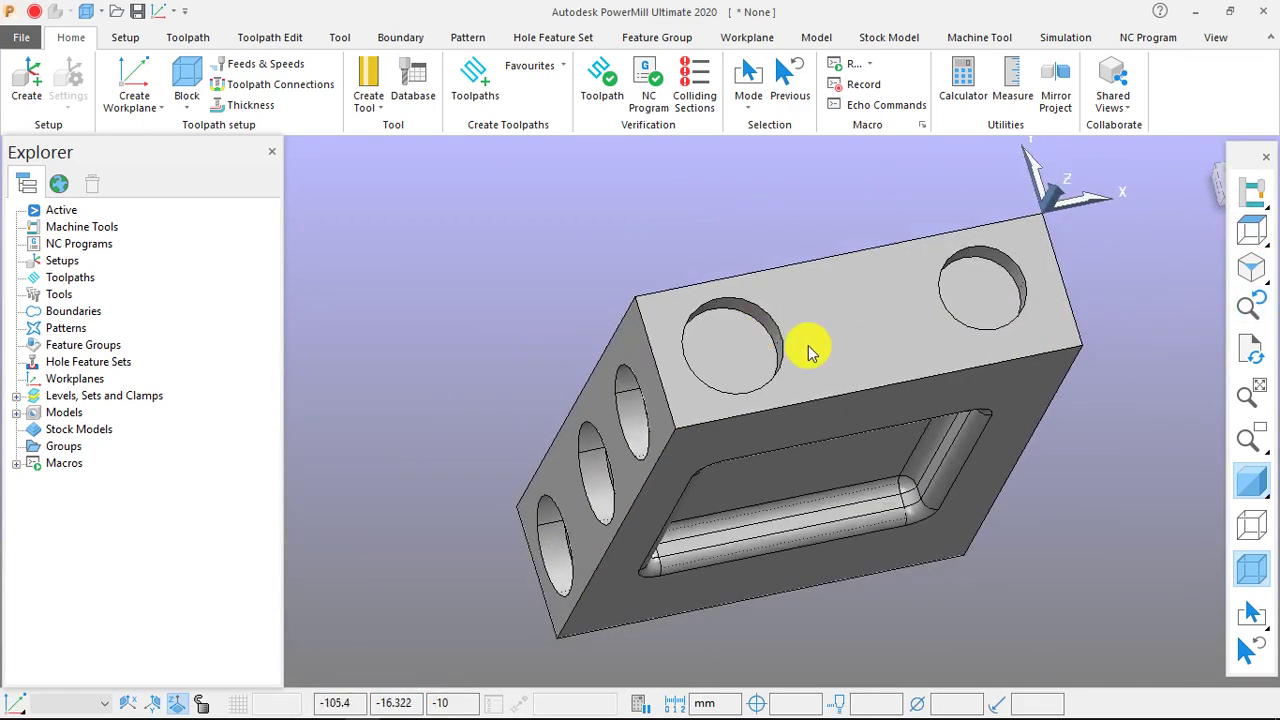
{"action": "left_click", "coordinate": [1252, 229]}
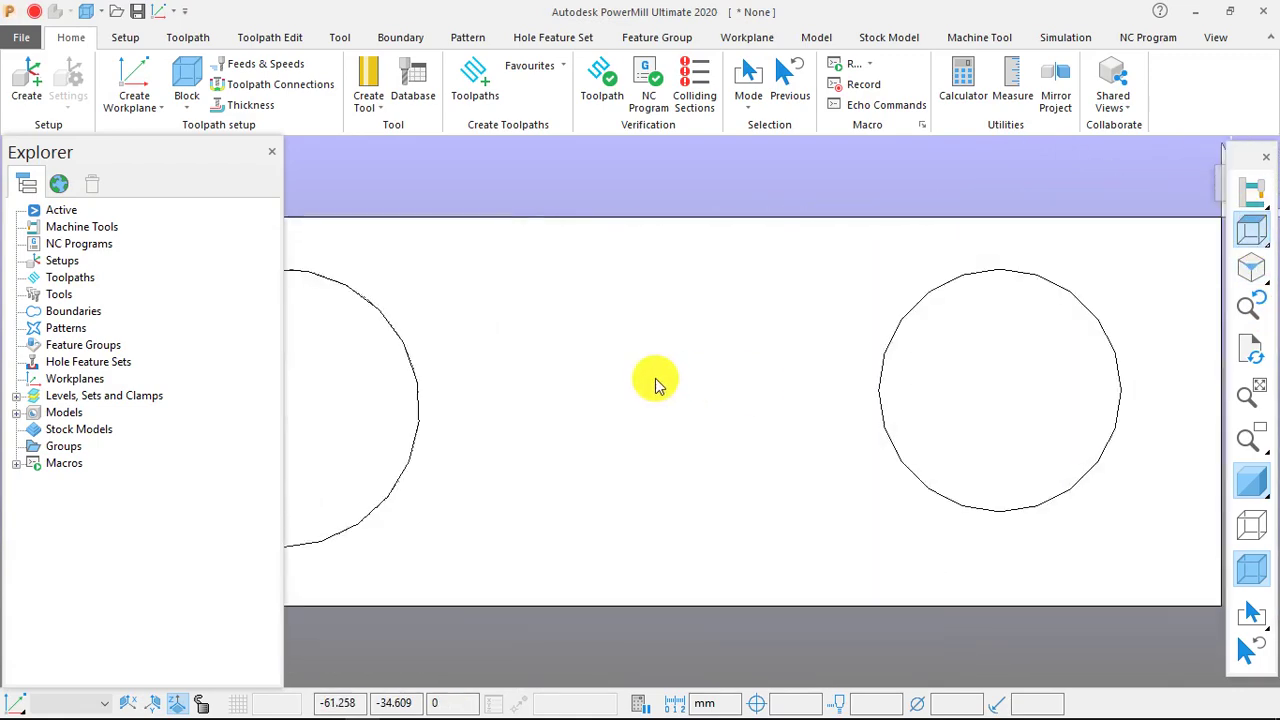
Step: Inspect the model's two-hole face and the corner at the origin against the axes, from the top and from several angles
{"action": "scroll", "coordinate": [740, 375], "scroll_direction": "down", "scroll_amount": 3}
{"action": "middle_click_drag", "start_coordinate": [779, 388], "coordinate": [886, 251]}
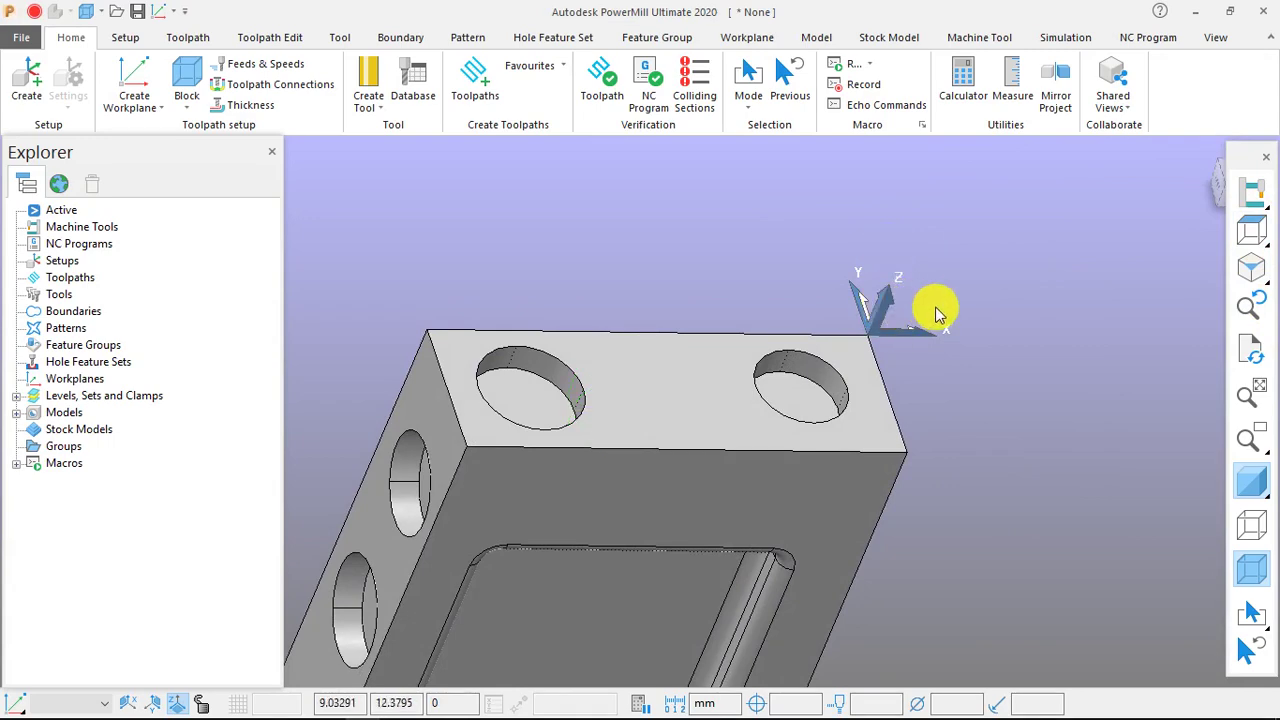
{"action": "middle_click_drag", "start_coordinate": [1017, 366], "coordinate": [924, 376]}
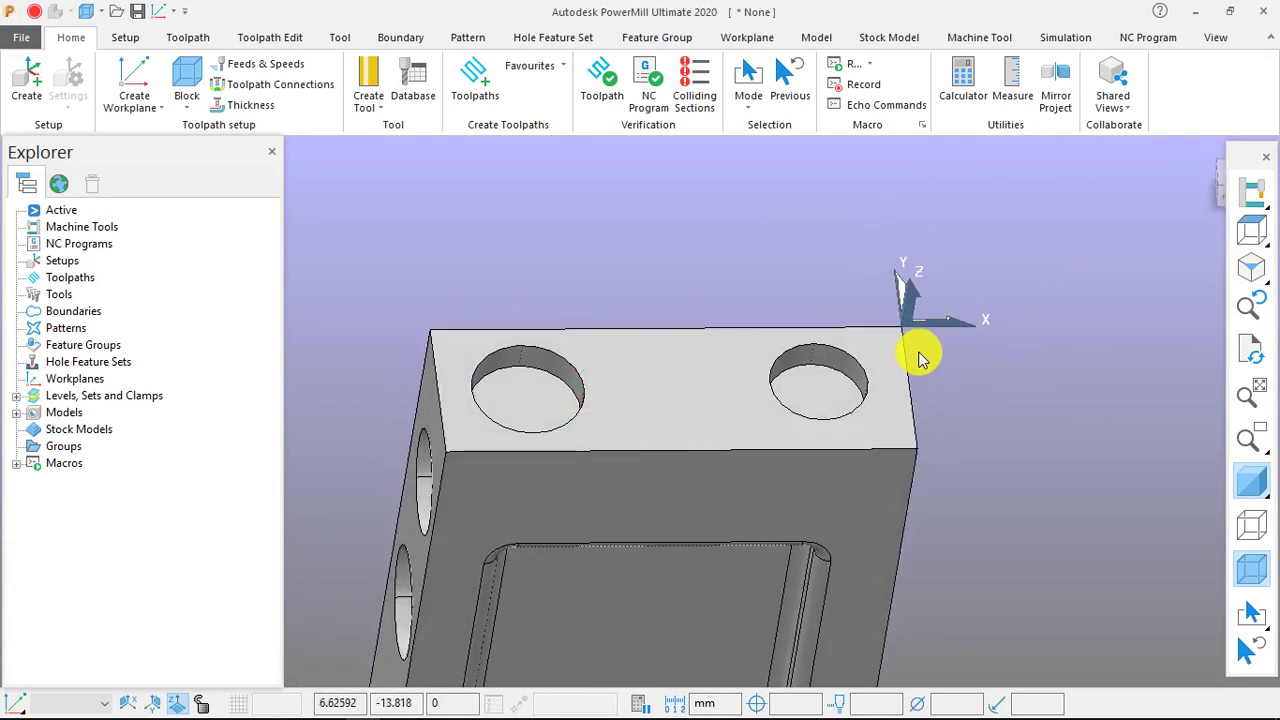
{"action": "scroll", "coordinate": [918, 350], "scroll_direction": "down", "scroll_amount": 3}
{"action": "scroll", "coordinate": [900, 345], "scroll_direction": "up", "scroll_amount": 3}
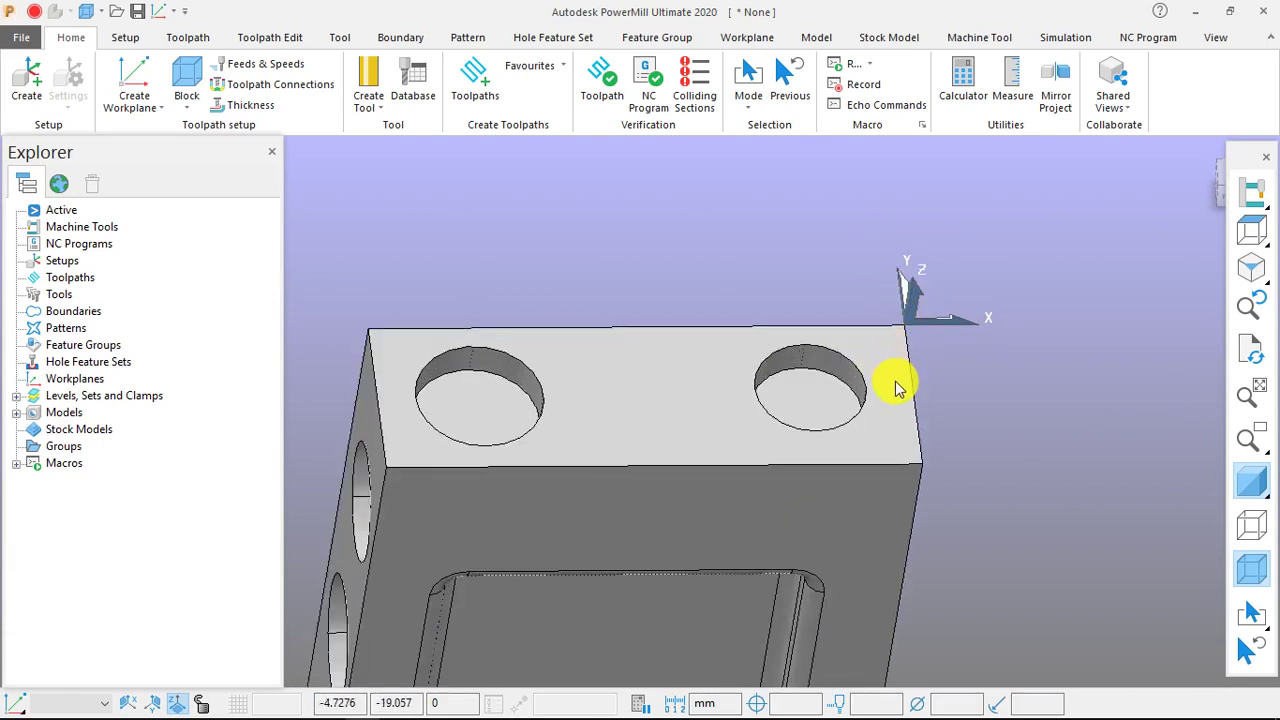
{"action": "middle_click_drag", "start_coordinate": [897, 388], "coordinate": [929, 457]}
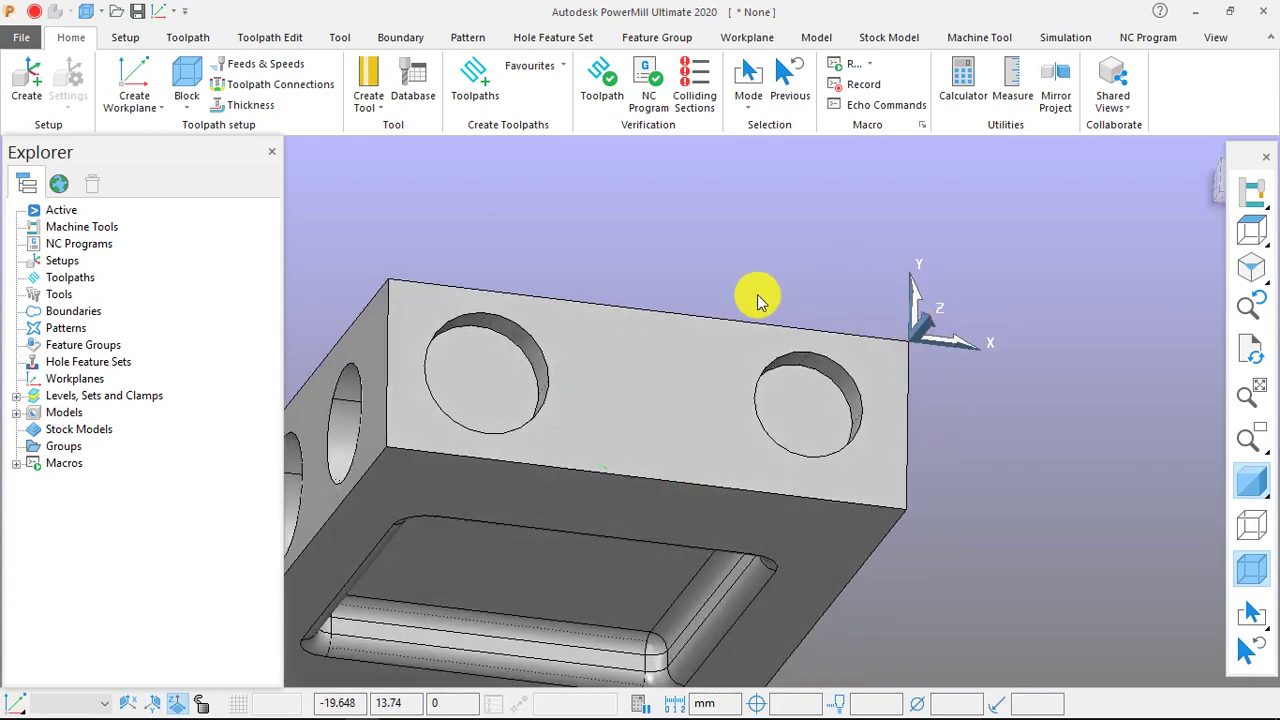
{"action": "middle_click_drag", "start_coordinate": [757, 302], "coordinate": [903, 457]}
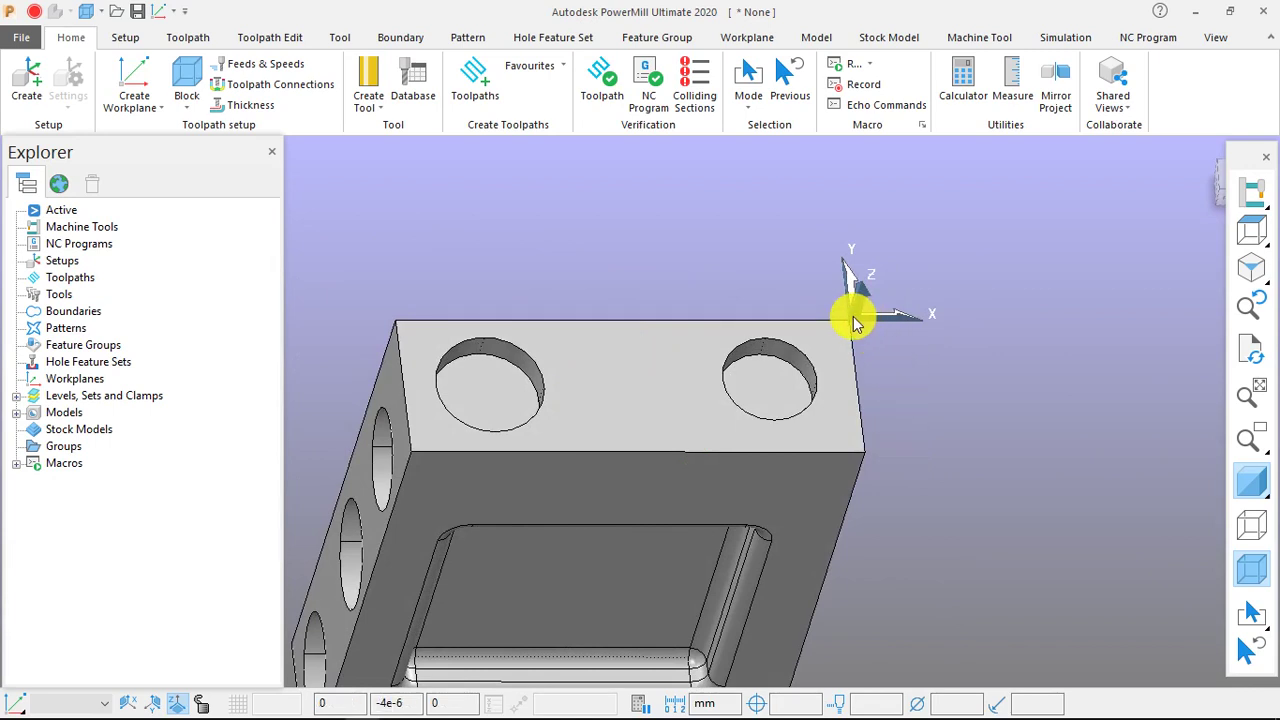
{"action": "middle_click_drag", "start_coordinate": [860, 334], "coordinate": [985, 370]}
{"action": "left_click", "coordinate": [1251, 230]}
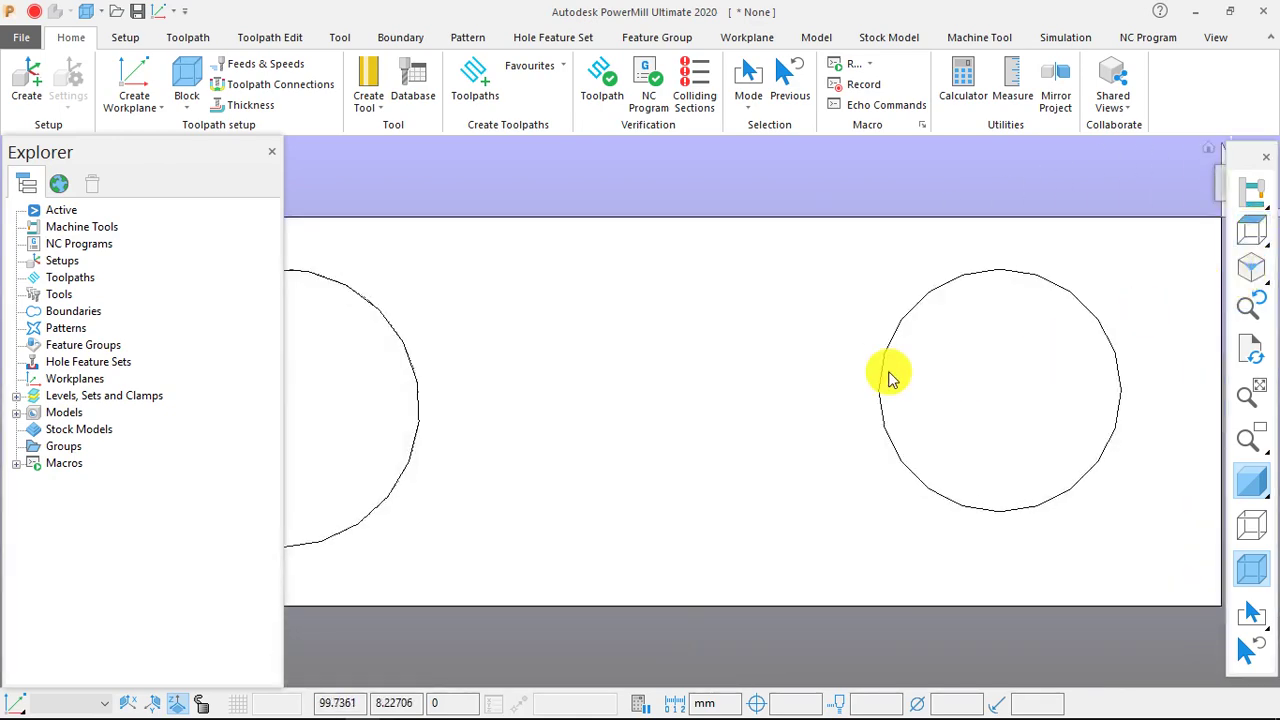
{"action": "middle_click_drag", "start_coordinate": [729, 371], "coordinate": [965, 355]}
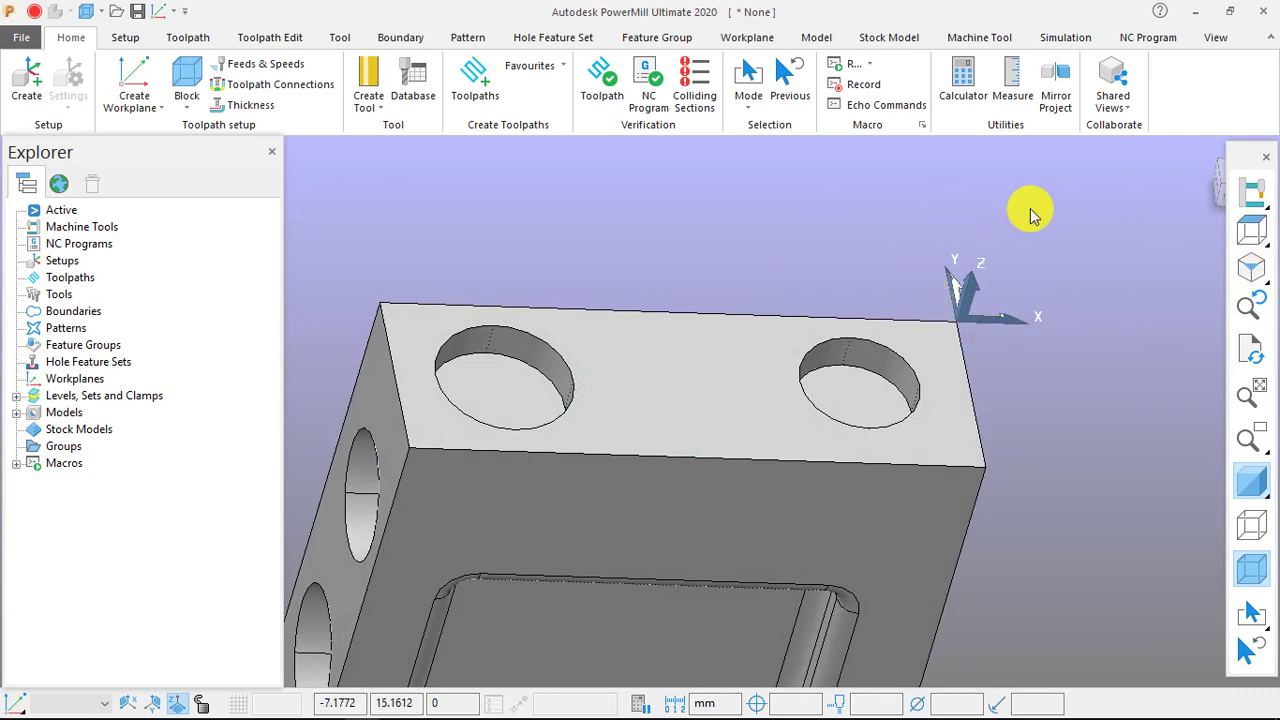
Step: Select the whole model in the top view and rotate it 180 degrees about the Z axis with the model transform
{"action": "left_click", "coordinate": [1250, 192]}
{"action": "scroll", "coordinate": [714, 314], "scroll_direction": "down", "scroll_amount": 5}
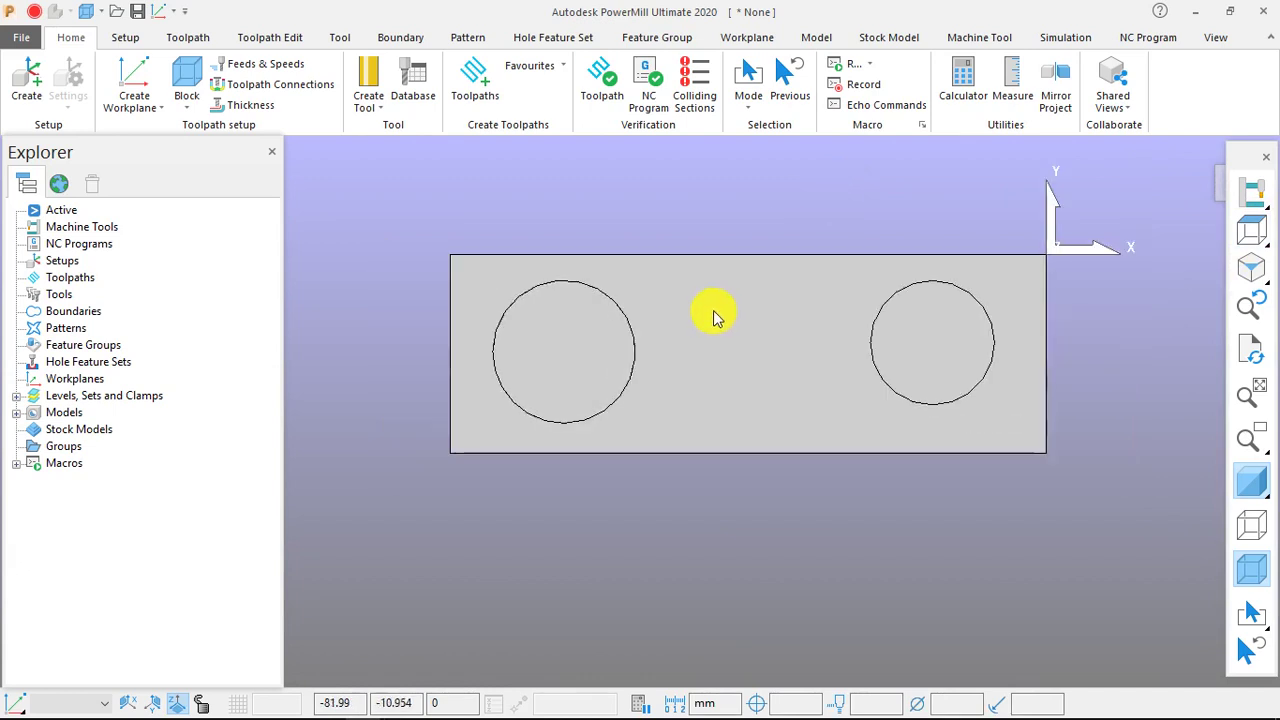
{"action": "left_click_drag", "start_coordinate": [517, 193], "coordinate": [1006, 470]}
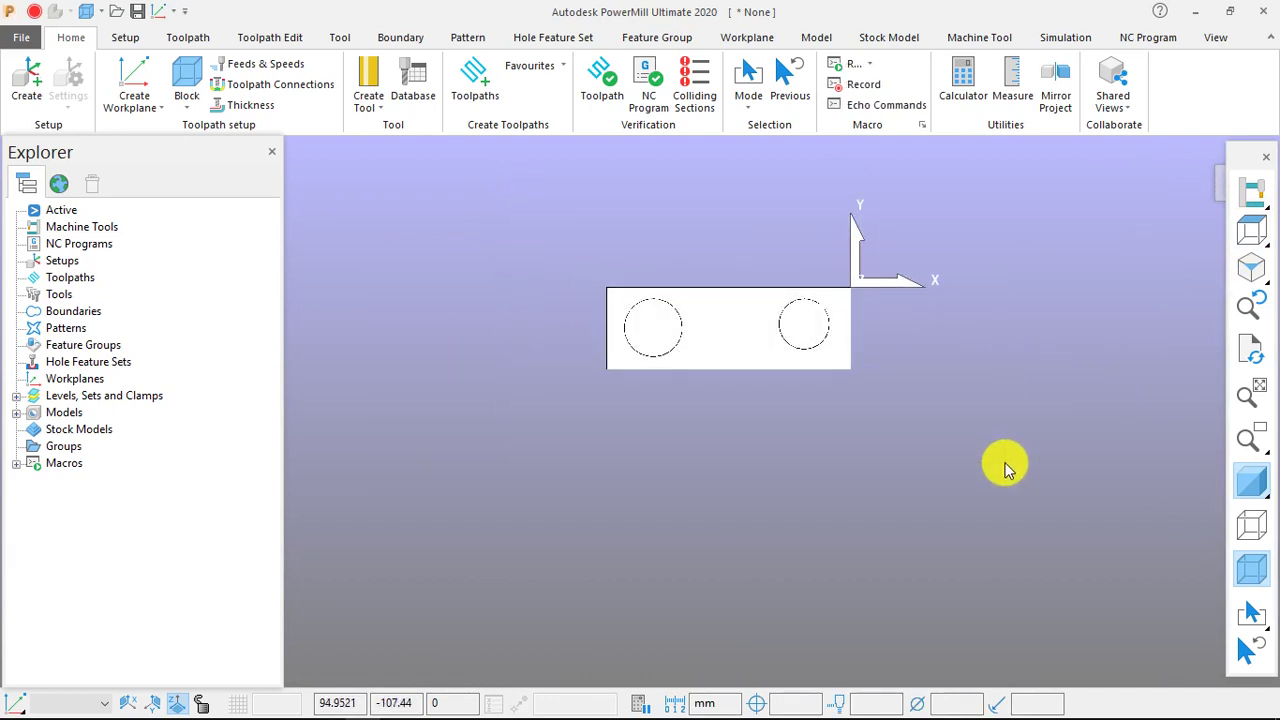
{"action": "right_click", "coordinate": [724, 326]}
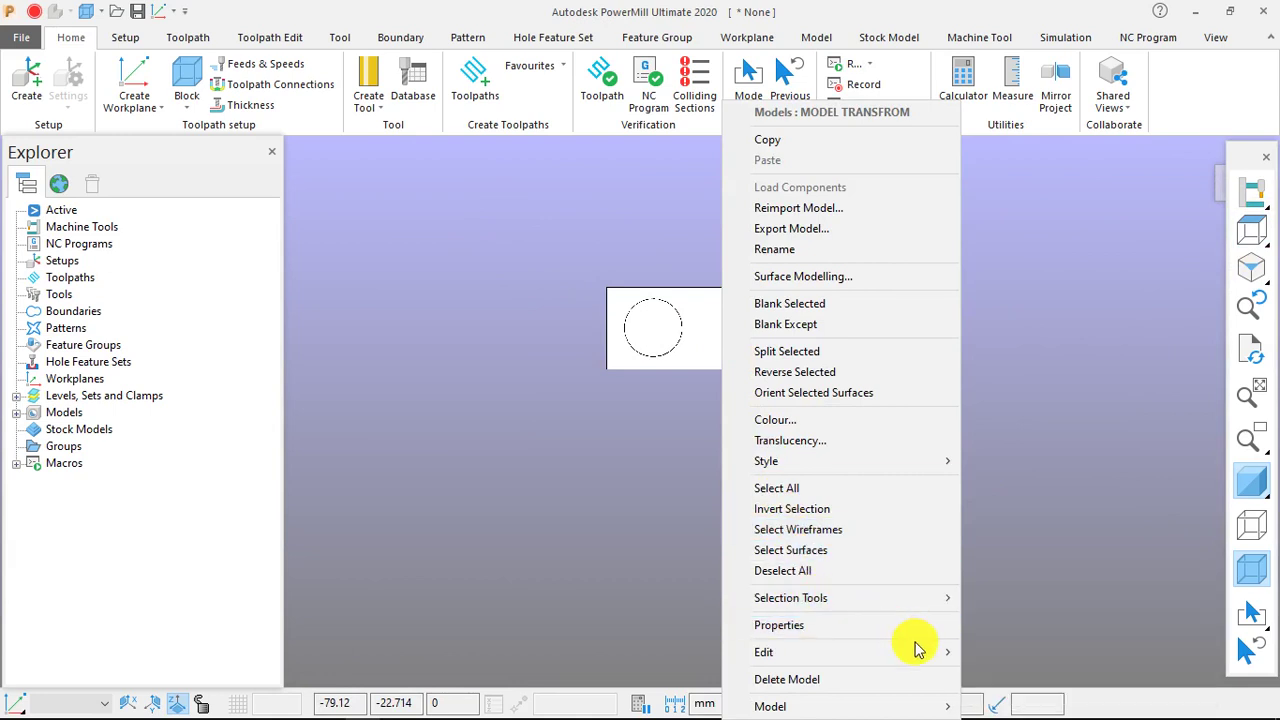
{"action": "mouse_move", "coordinate": [937, 652]}
{"action": "left_click", "coordinate": [1009, 588]}
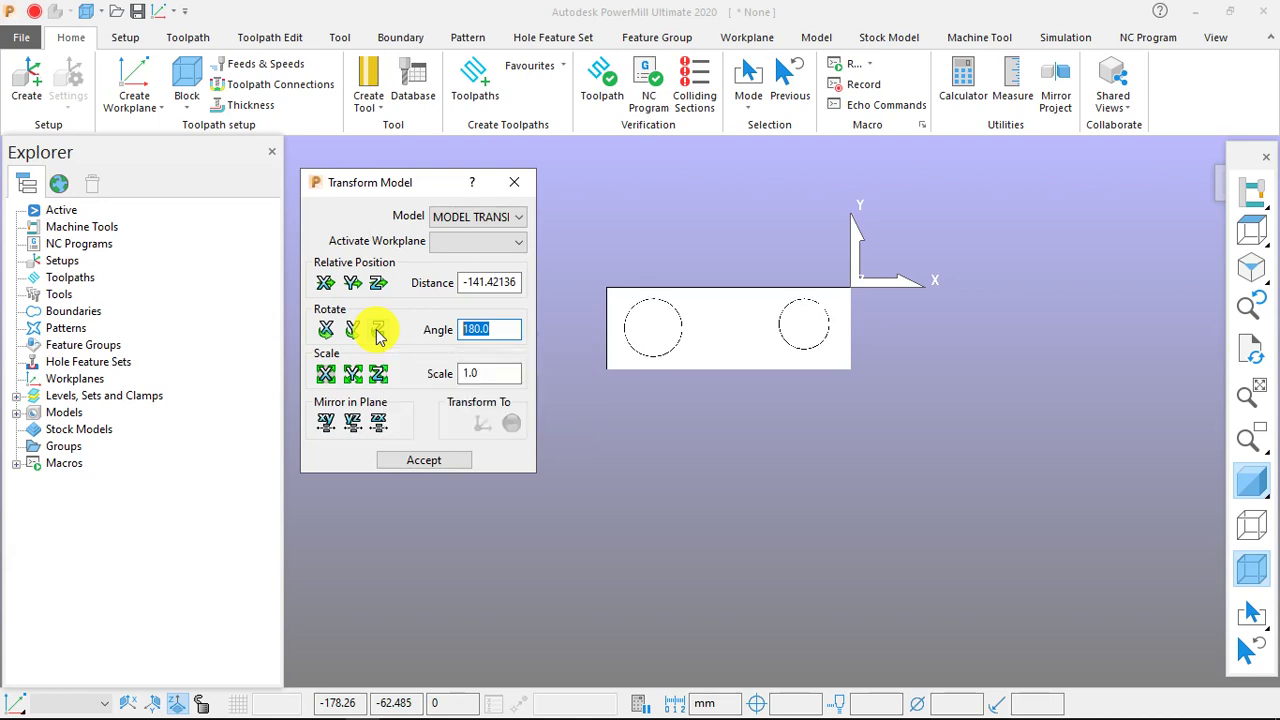
{"action": "left_click", "coordinate": [378, 331]}
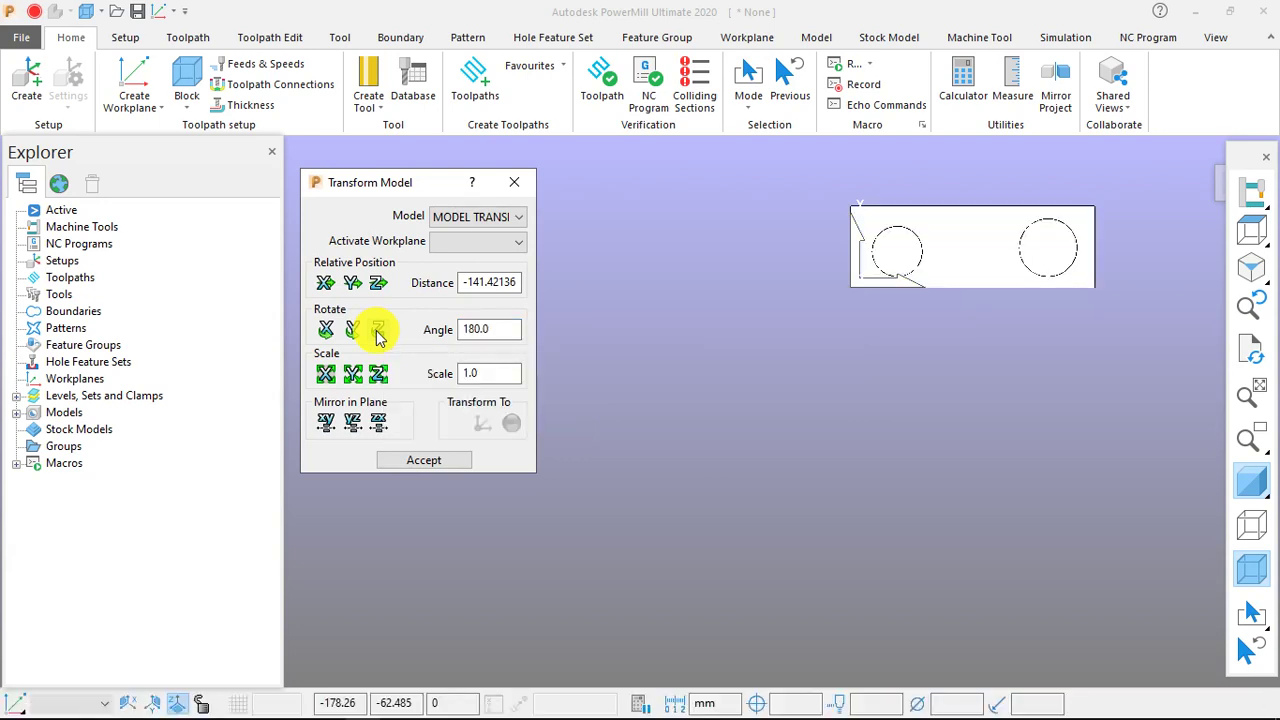
Step: Examine the rotated model's origin corner, the adjacent slotted faces and the hole nearest the axes from several angles
{"action": "mouse_move", "coordinate": [735, 462]}
{"action": "middle_mouse_down"}
{"action": "mouse_move", "coordinate": [786, 363]}
{"action": "mouse_move", "coordinate": [871, 286]}
{"action": "middle_mouse_up"}
{"action": "scroll", "coordinate": [871, 294], "scroll_direction": "up", "scroll_amount": 4}
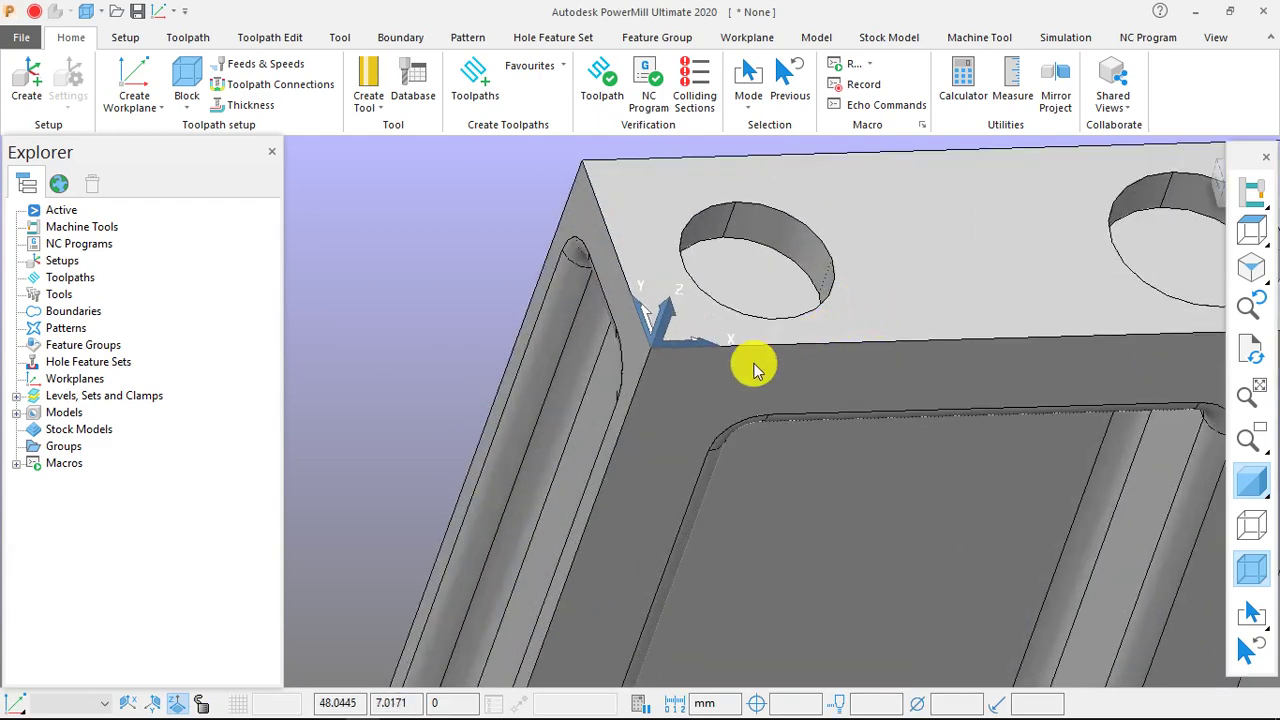
{"action": "mouse_move", "coordinate": [755, 370]}
{"action": "middle_mouse_down"}
{"action": "mouse_move", "coordinate": [734, 400]}
{"action": "mouse_move", "coordinate": [647, 372]}
{"action": "middle_mouse_up"}
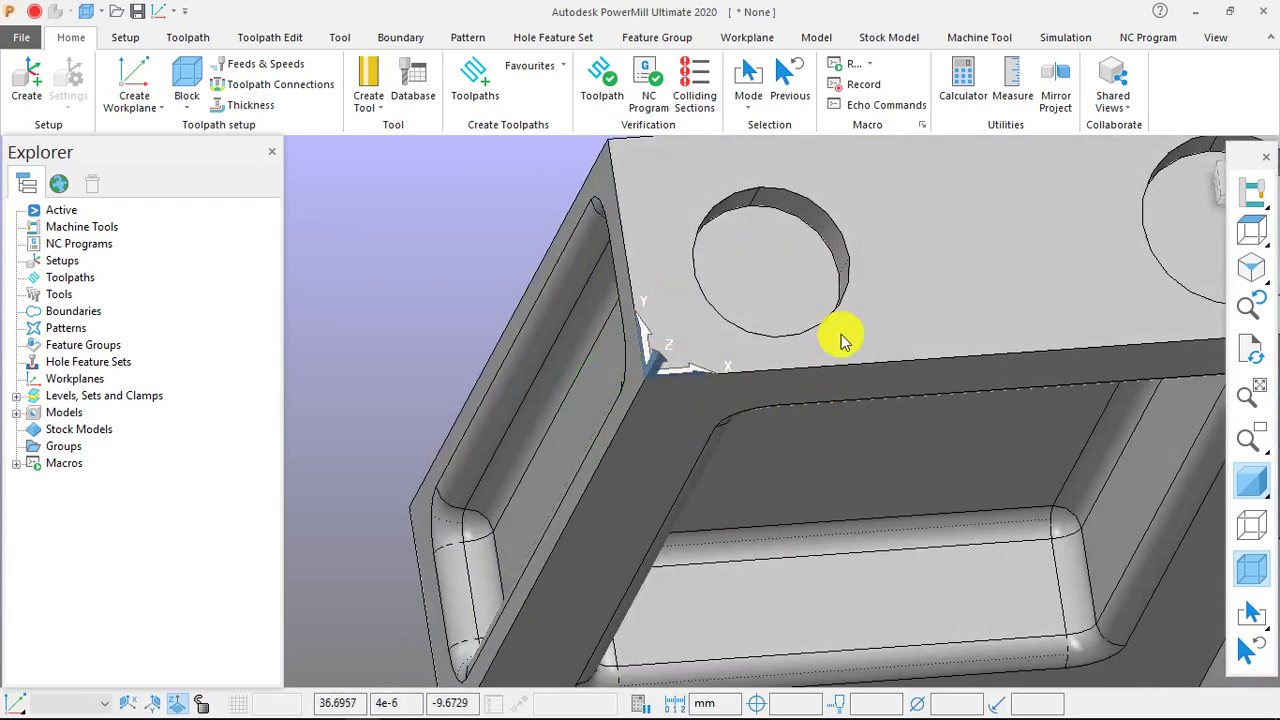
{"action": "mouse_move", "coordinate": [843, 337]}
{"action": "middle_mouse_down"}
{"action": "mouse_move", "coordinate": [908, 277]}
{"action": "mouse_move", "coordinate": [891, 303]}
{"action": "middle_mouse_up"}
{"action": "scroll", "coordinate": [697, 380], "scroll_direction": "up", "scroll_amount": 3}
{"action": "scroll", "coordinate": [697, 380], "scroll_direction": "up", "scroll_amount": 2}
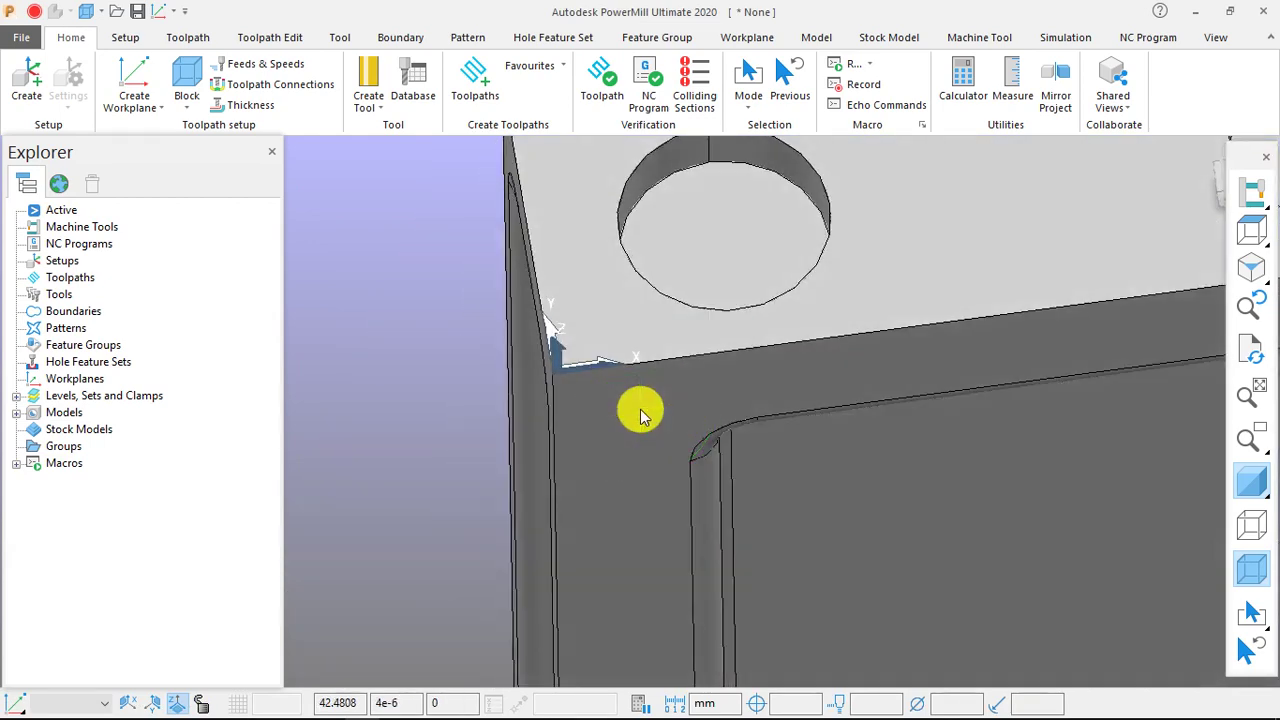
{"action": "middle_click_drag", "start_coordinate": [663, 449], "coordinate": [803, 460]}
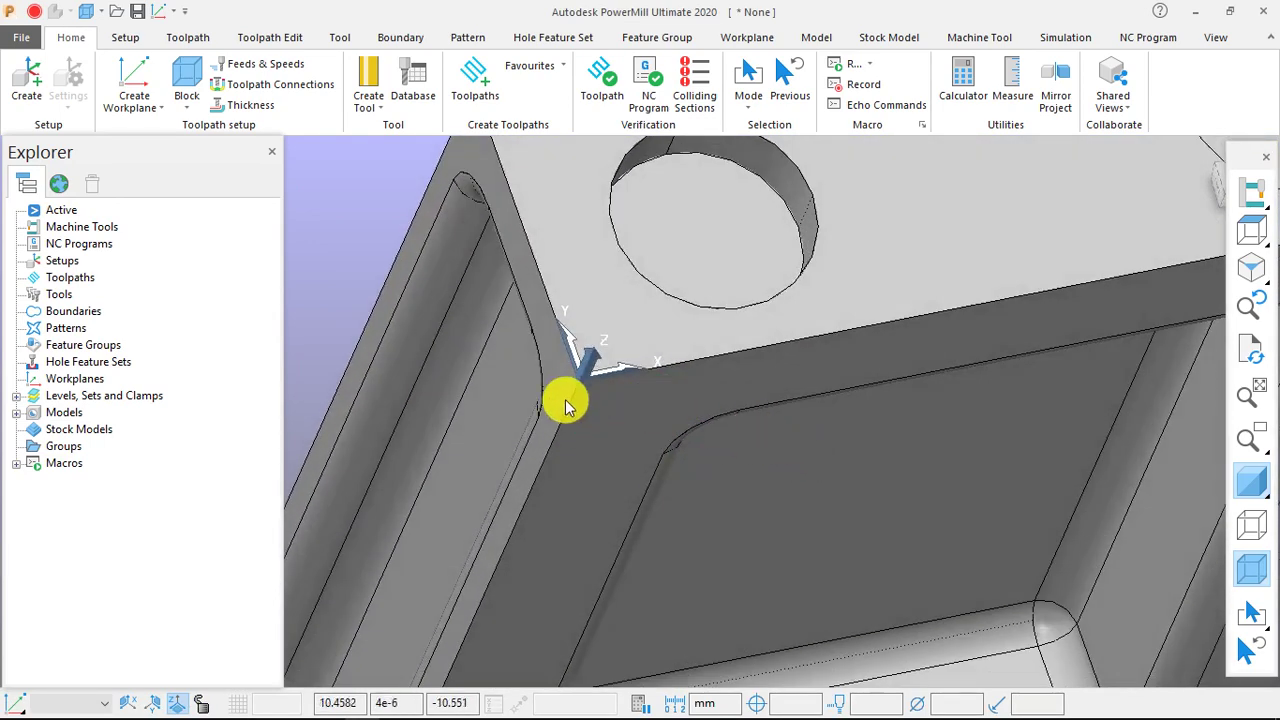
{"action": "scroll", "coordinate": [563, 400], "scroll_direction": "down", "scroll_amount": 4}
{"action": "mouse_move", "coordinate": [680, 431]}
{"action": "middle_mouse_down"}
{"action": "mouse_move", "coordinate": [745, 400]}
{"action": "mouse_move", "coordinate": [640, 406]}
{"action": "middle_mouse_up"}
{"action": "scroll", "coordinate": [678, 355], "scroll_direction": "up", "scroll_amount": 3}
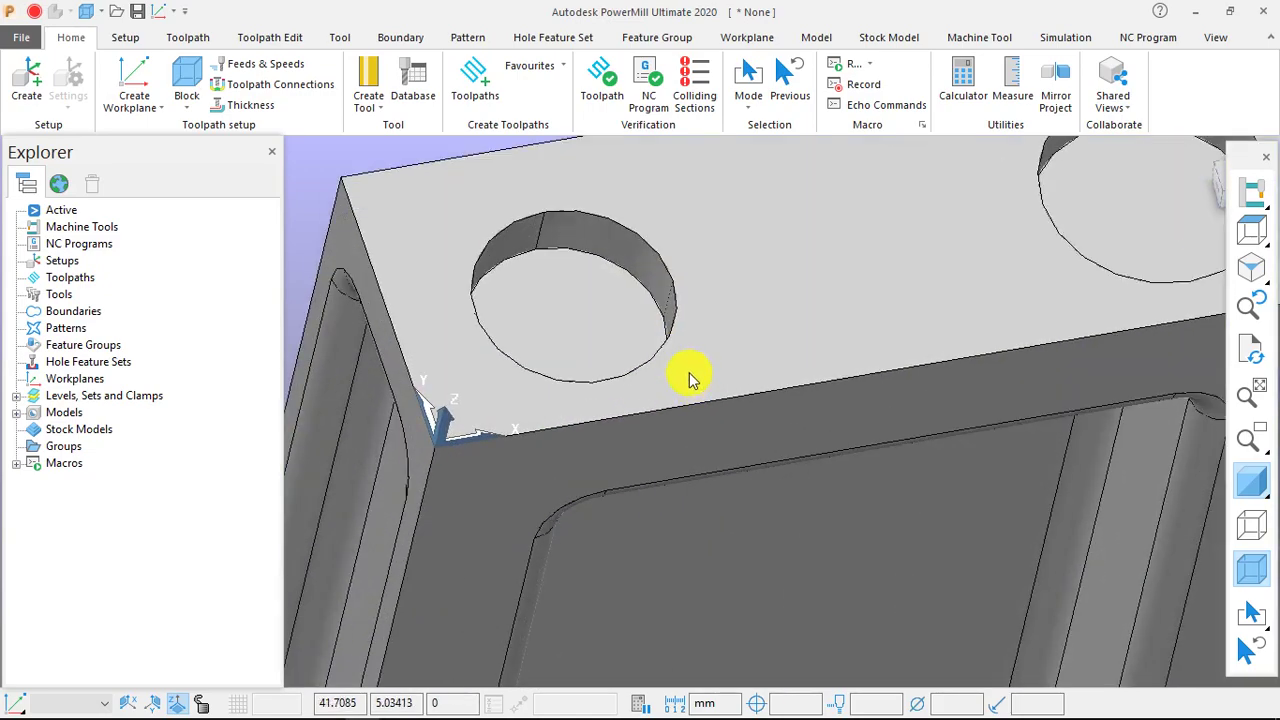
{"action": "middle_click_drag", "start_coordinate": [686, 371], "coordinate": [599, 431]}
{"action": "scroll", "coordinate": [646, 383], "scroll_direction": "down", "scroll_amount": 2}
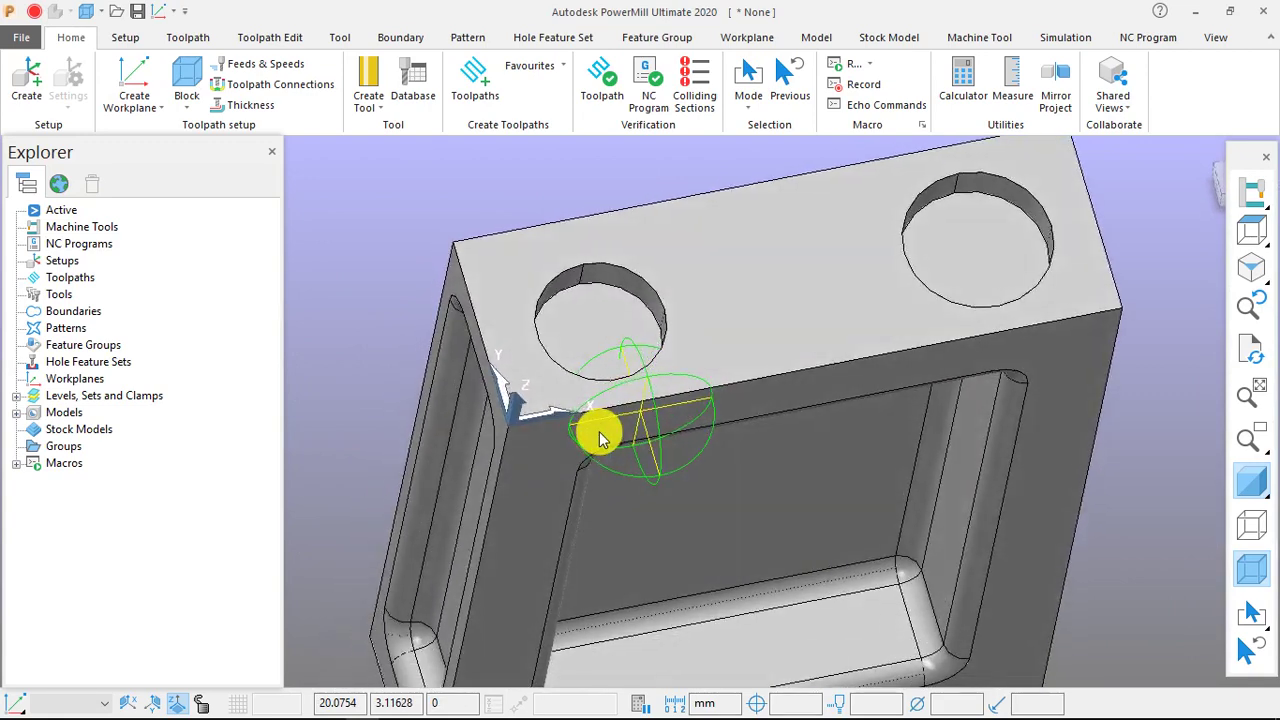
{"action": "scroll", "coordinate": [590, 400], "scroll_direction": "up", "scroll_amount": 4}
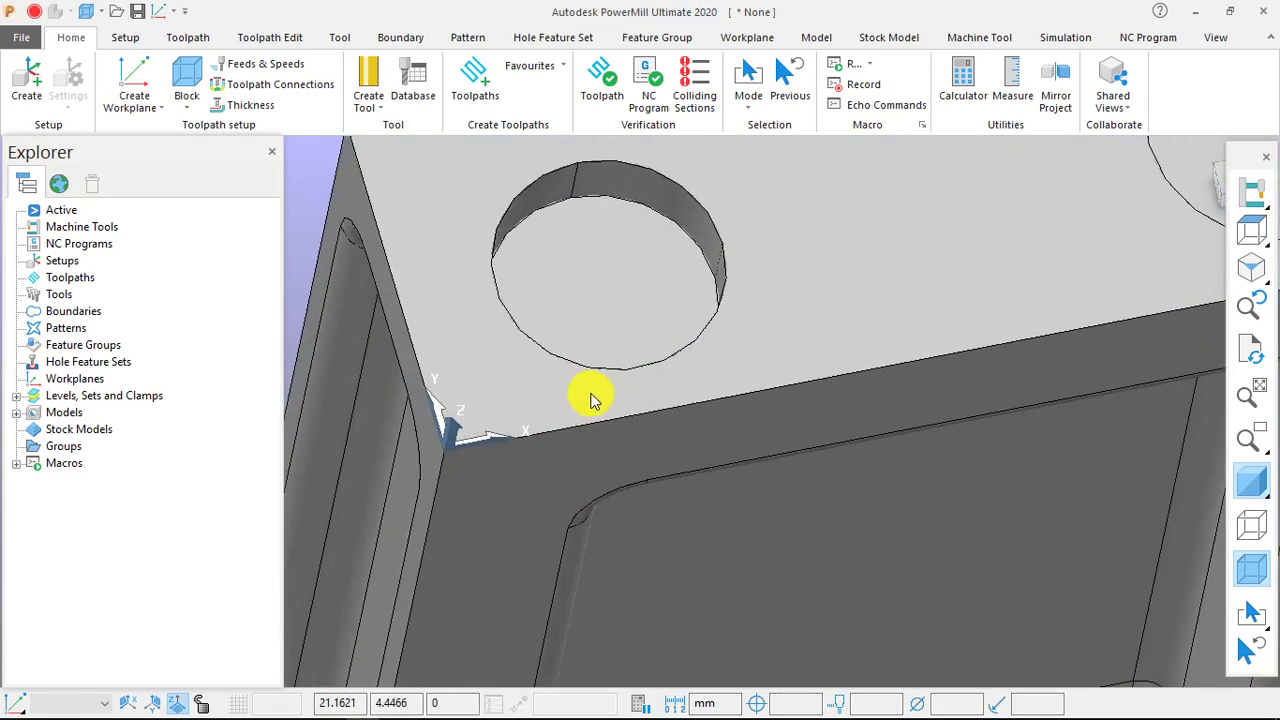
{"action": "scroll", "coordinate": [590, 395], "scroll_direction": "down", "scroll_amount": 4}
{"action": "middle_click_drag", "start_coordinate": [671, 423], "coordinate": [734, 394]}
{"action": "scroll", "coordinate": [600, 347], "scroll_direction": "up", "scroll_amount": 3}
{"action": "scroll", "coordinate": [586, 374], "scroll_direction": "down", "scroll_amount": 4}
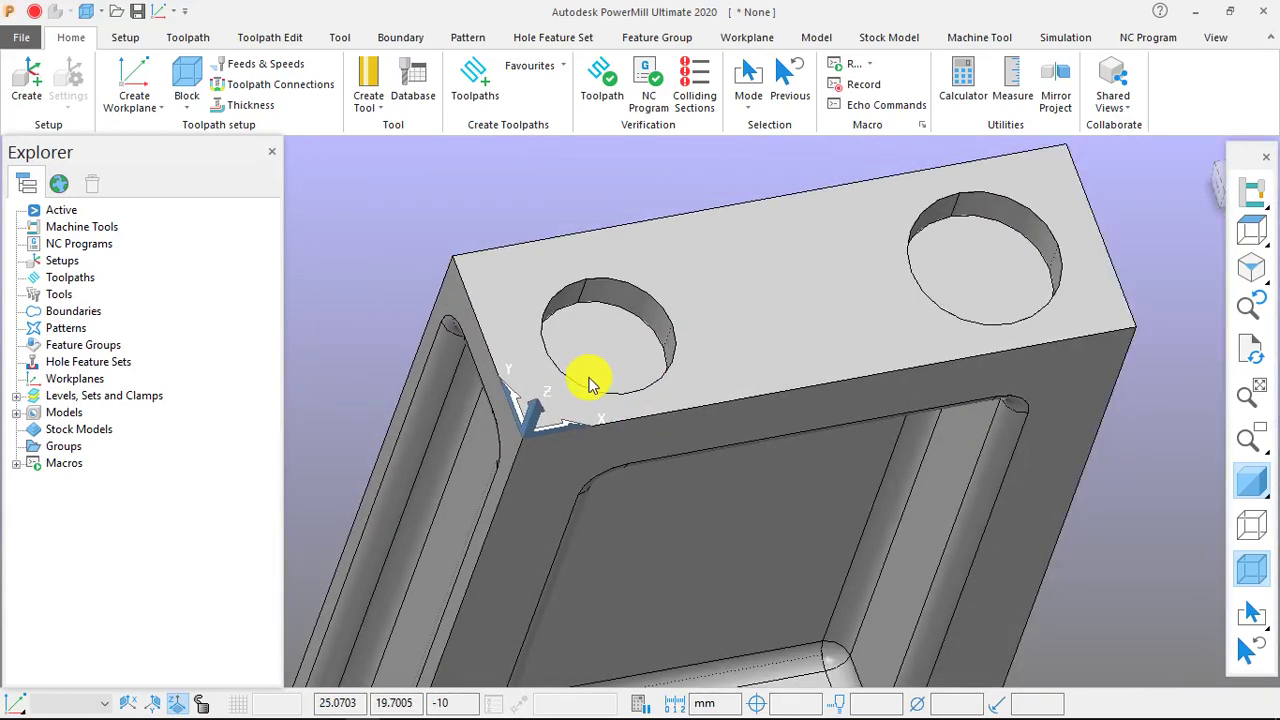
{"action": "scroll", "coordinate": [592, 400], "scroll_direction": "up", "scroll_amount": 3}
{"action": "middle_click_drag", "start_coordinate": [594, 423], "coordinate": [626, 431]}
{"action": "scroll", "coordinate": [611, 354], "scroll_direction": "down", "scroll_amount": 4}
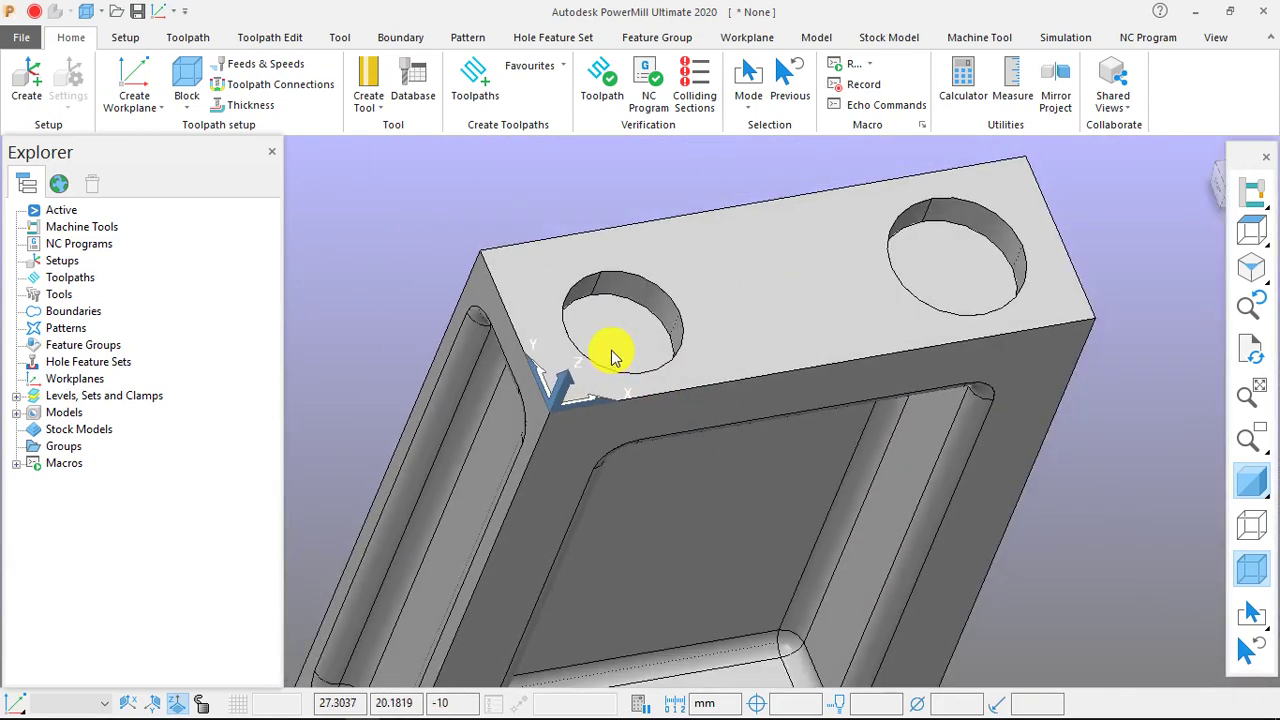
{"action": "scroll", "coordinate": [600, 360], "scroll_direction": "up", "scroll_amount": 4}
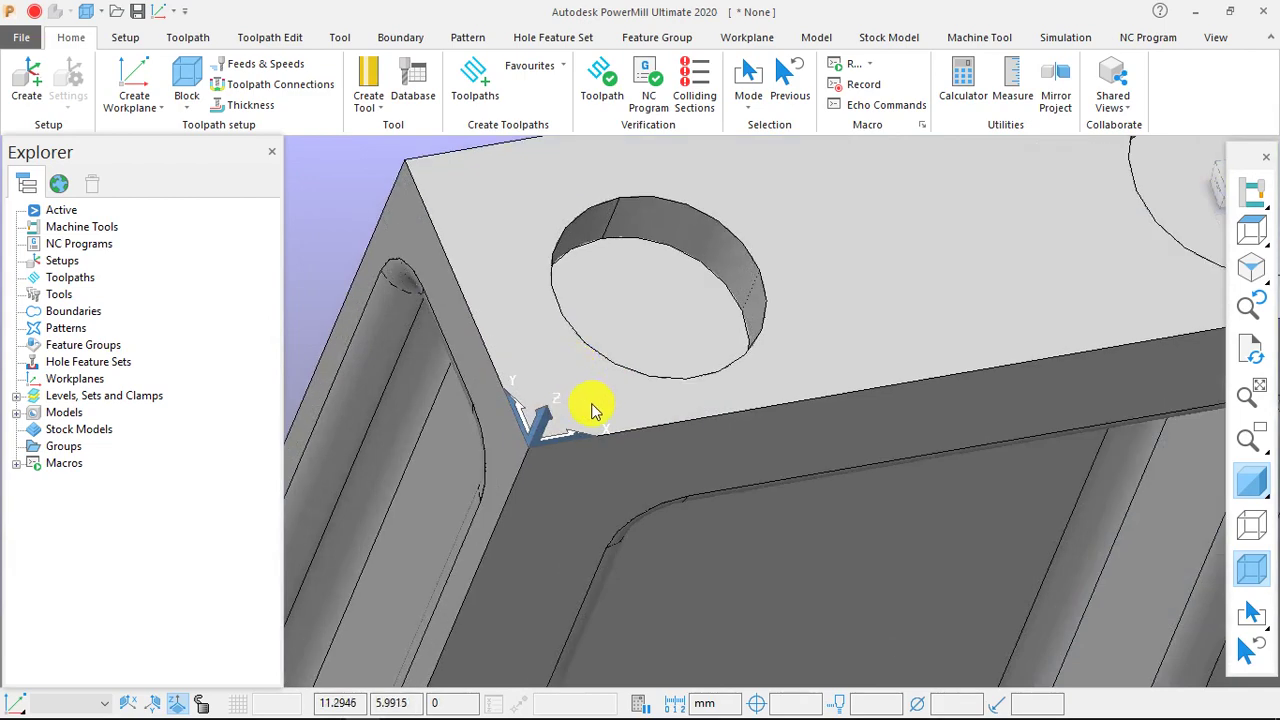
{"action": "middle_click_drag", "start_coordinate": [591, 409], "coordinate": [551, 377]}
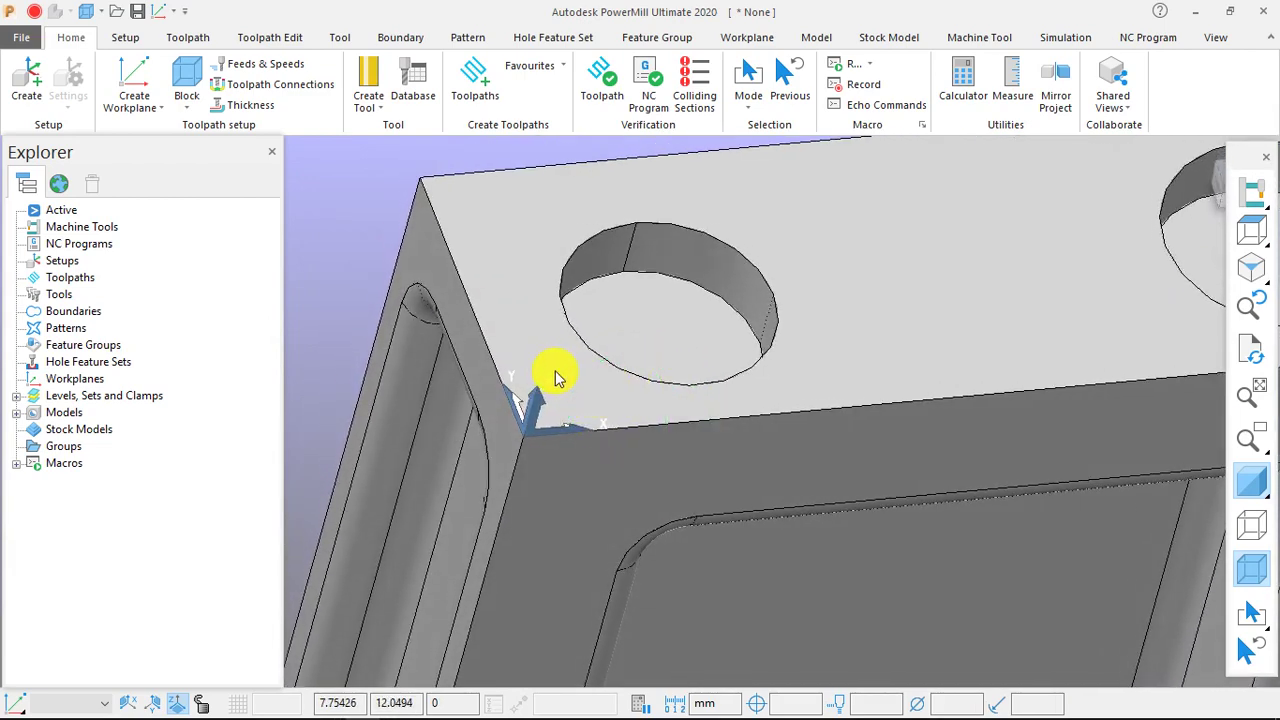
{"action": "scroll", "coordinate": [640, 391], "scroll_direction": "up", "scroll_amount": 2}
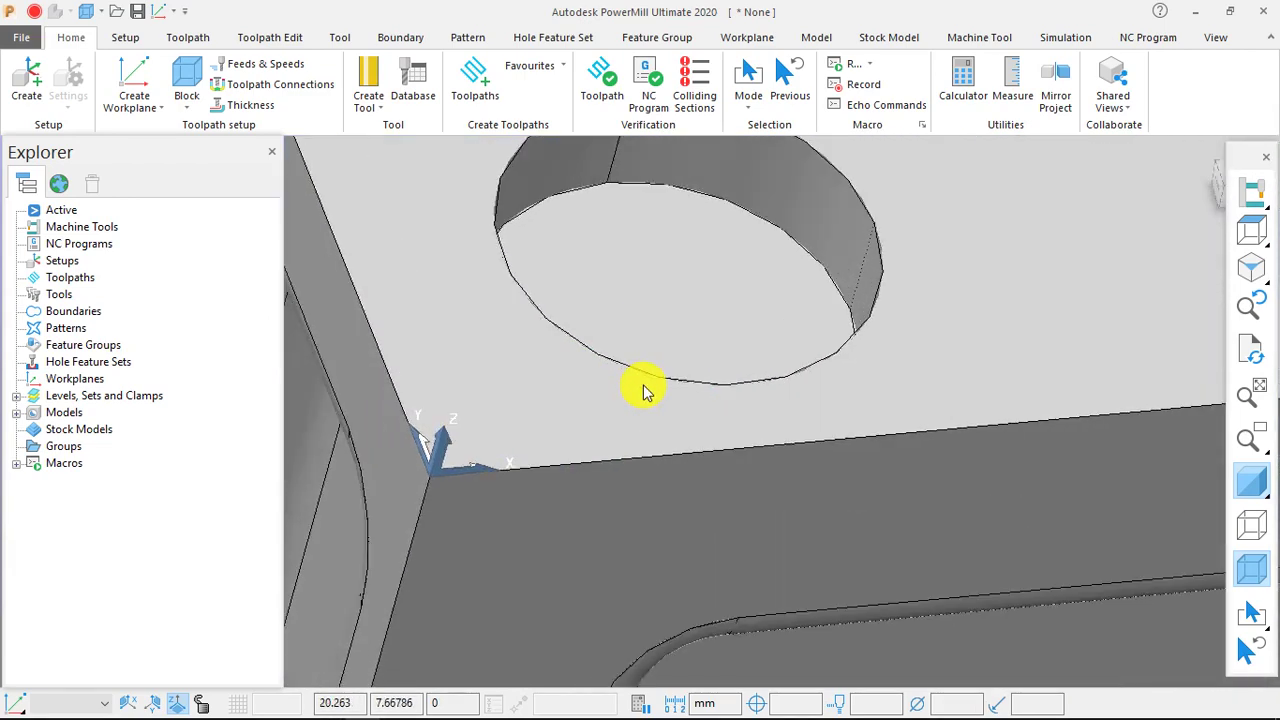
Step: Select the wall surface of the hole nearest the origin corner
{"action": "scroll", "coordinate": [626, 407], "scroll_direction": "down", "scroll_amount": 3}
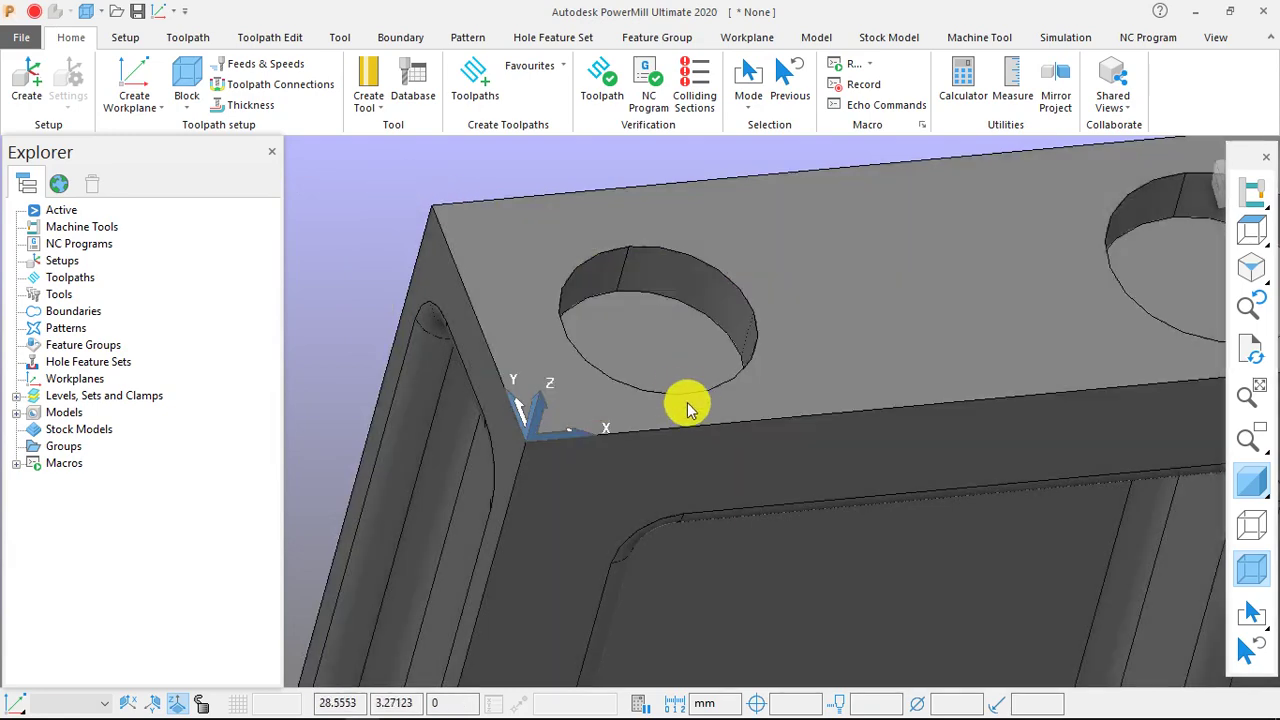
{"action": "scroll", "coordinate": [678, 345], "scroll_direction": "up", "scroll_amount": 2}
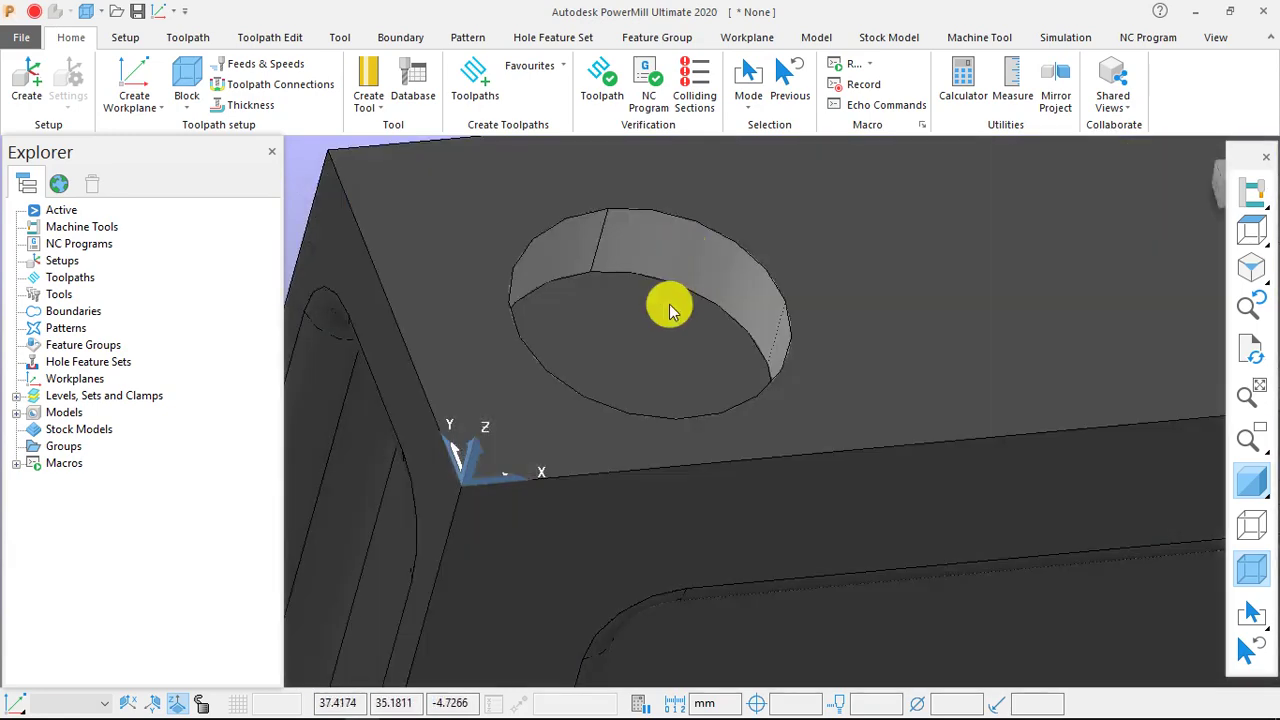
{"action": "scroll", "coordinate": [665, 383], "scroll_direction": "down", "scroll_amount": 2}
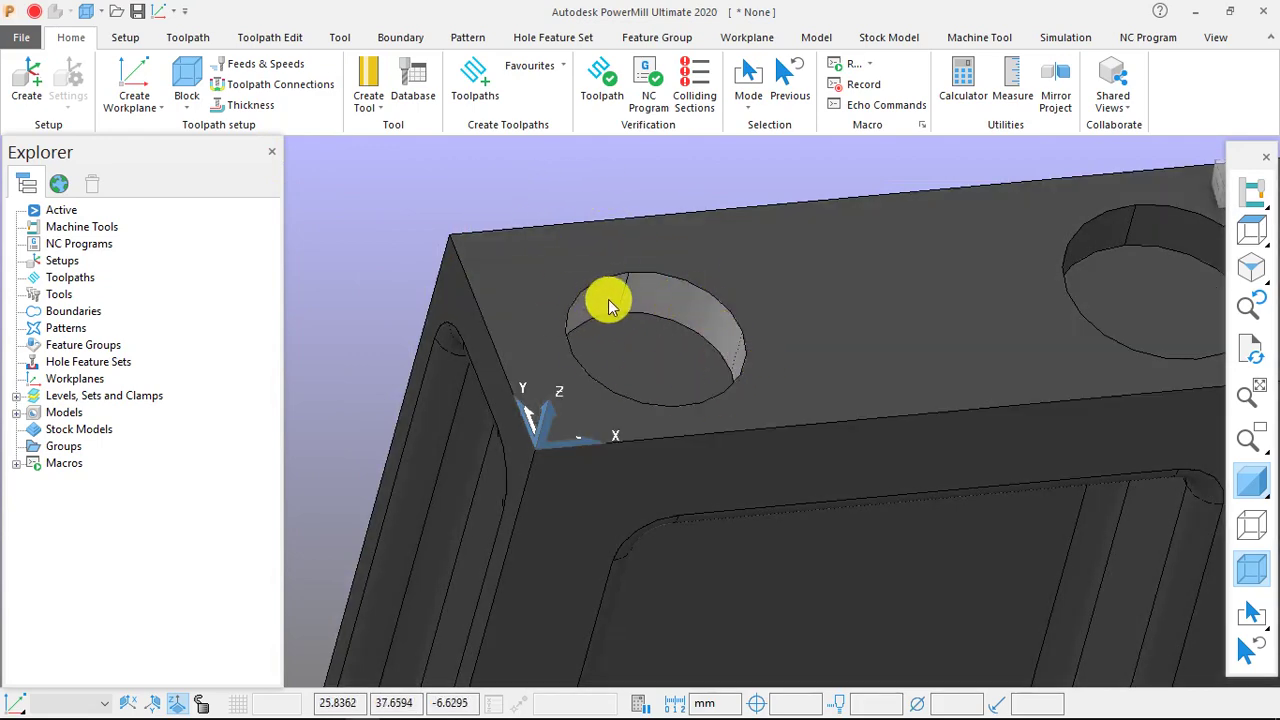
Step: Calculate a block defined by Cylinder Sector around the selected hole, using the active workplane and the Model limit type
{"action": "left_click", "coordinate": [187, 88]}
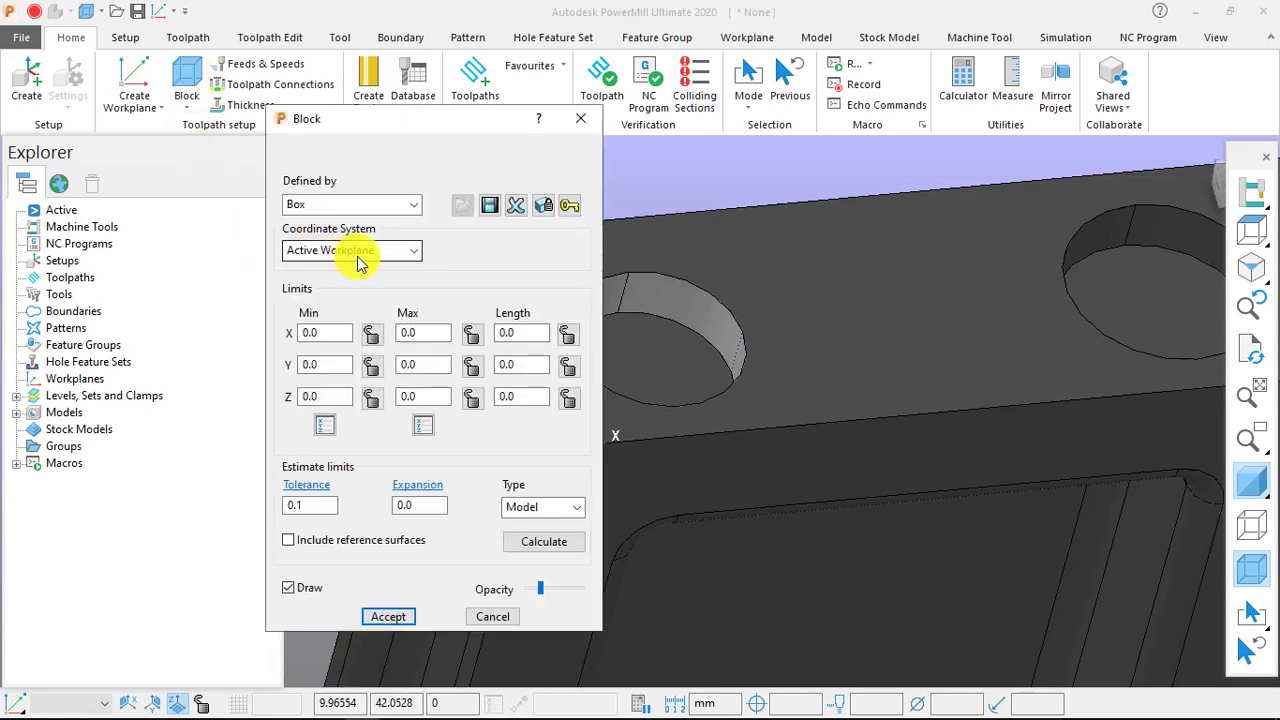
{"action": "left_click", "coordinate": [416, 207]}
{"action": "left_click", "coordinate": [390, 276]}
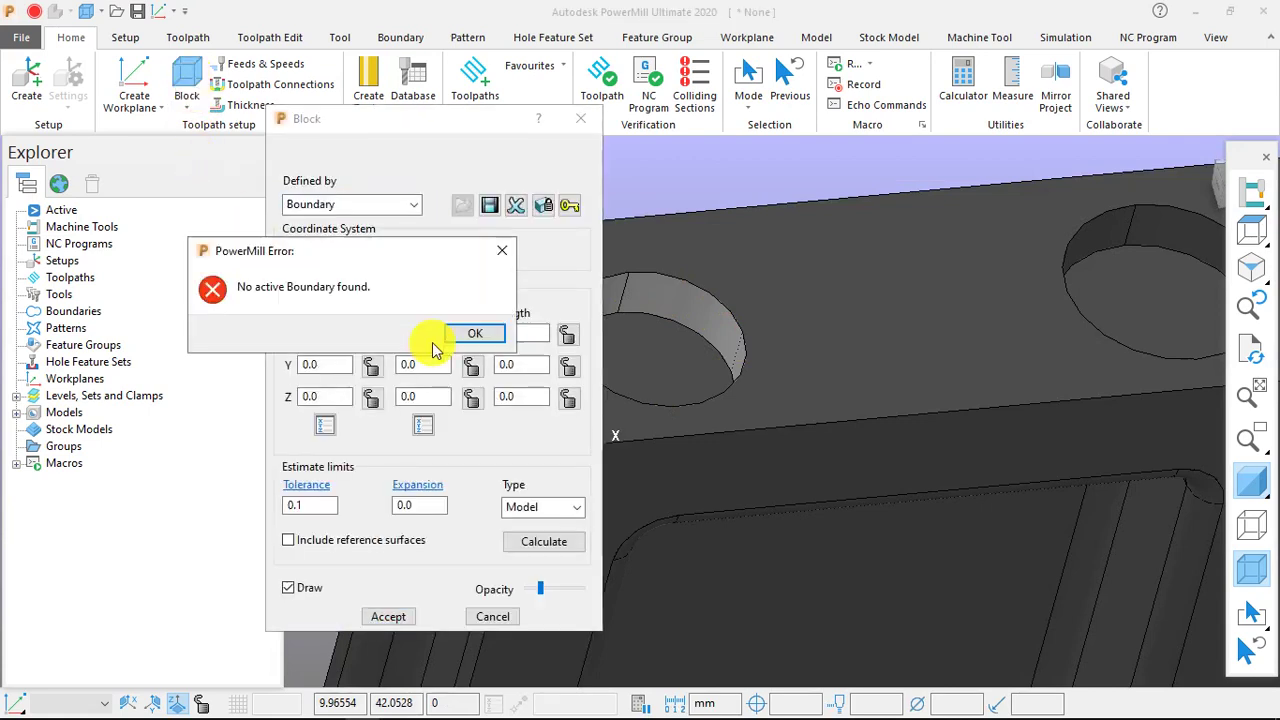
{"action": "left_click", "coordinate": [472, 333]}
{"action": "left_click", "coordinate": [389, 205]}
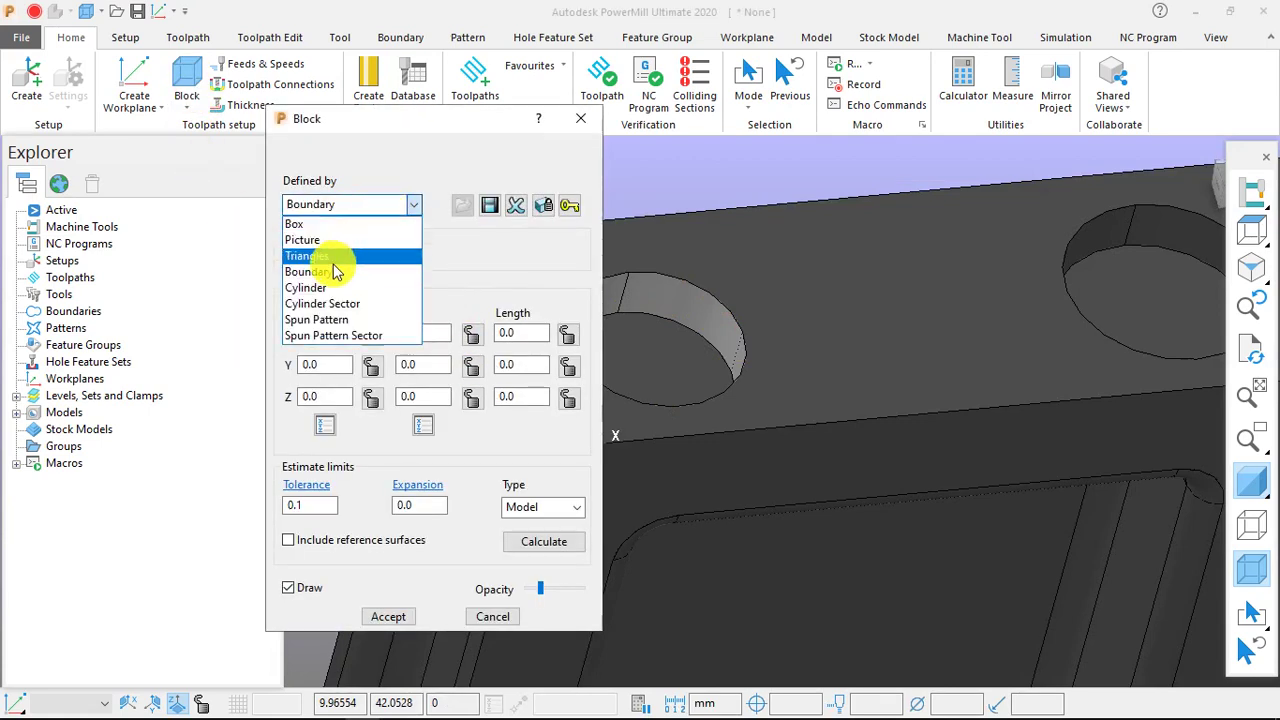
{"action": "left_click", "coordinate": [322, 303]}
{"action": "left_click", "coordinate": [543, 540]}
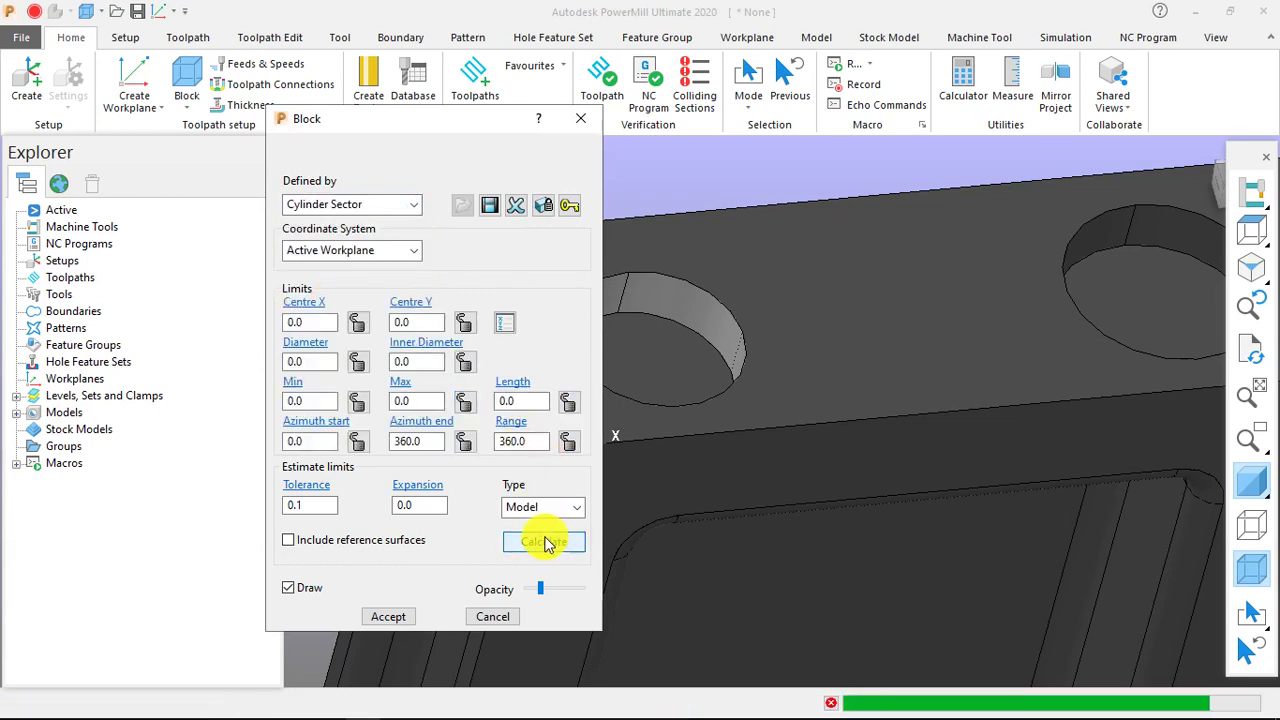
{"action": "scroll", "coordinate": [930, 425], "scroll_direction": "down", "scroll_amount": 3}
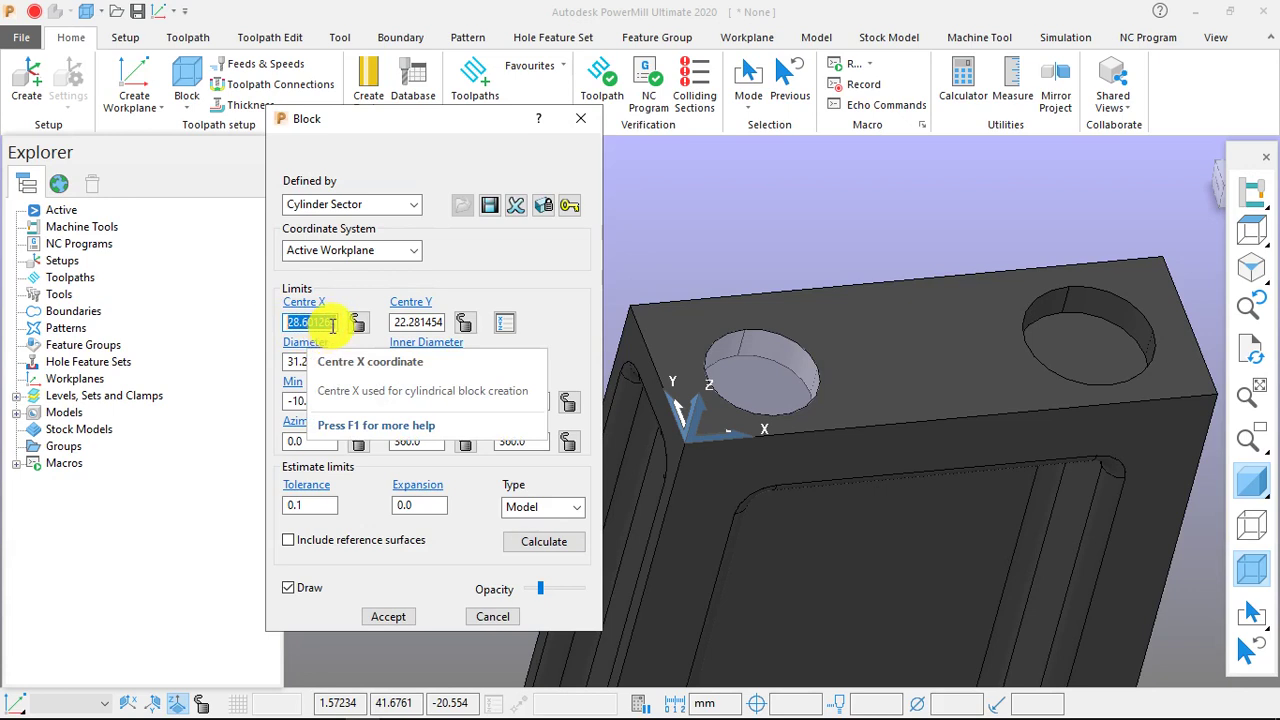
Step: Copy the calculated Centre X value of the cylinder sector block
{"action": "left_click", "coordinate": [333, 325]}
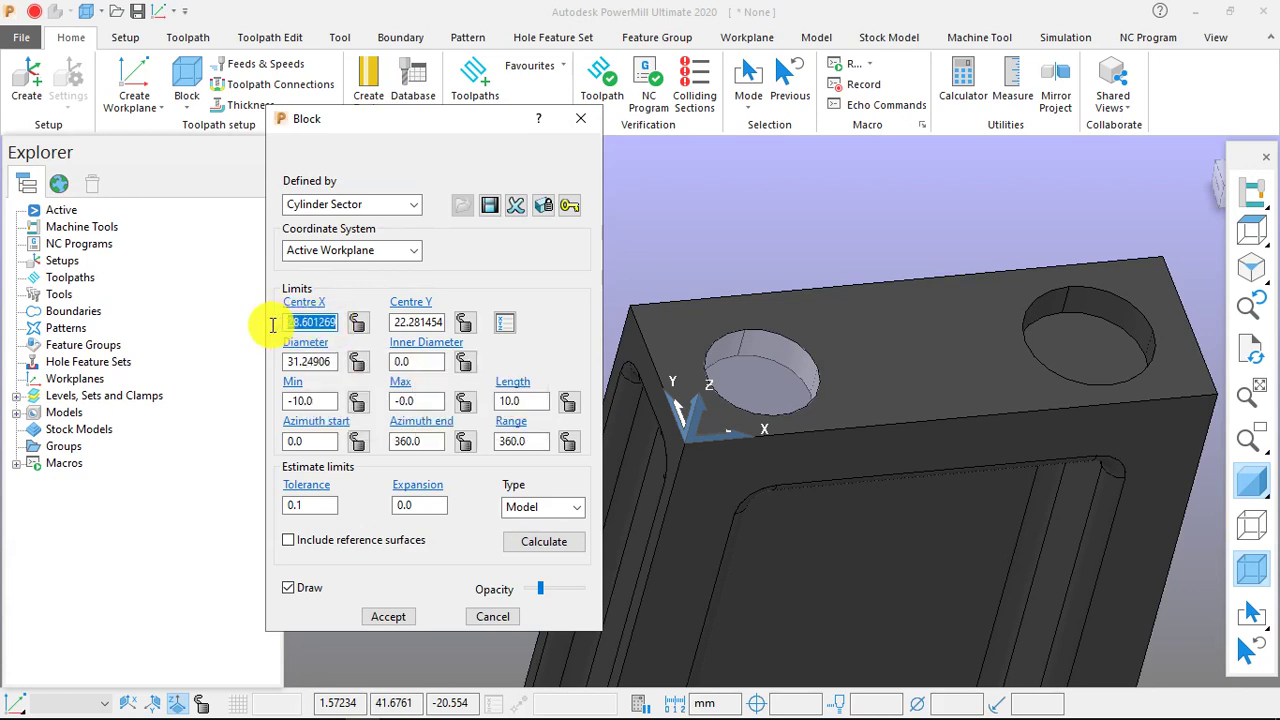
{"action": "right_click", "coordinate": [309, 322]}
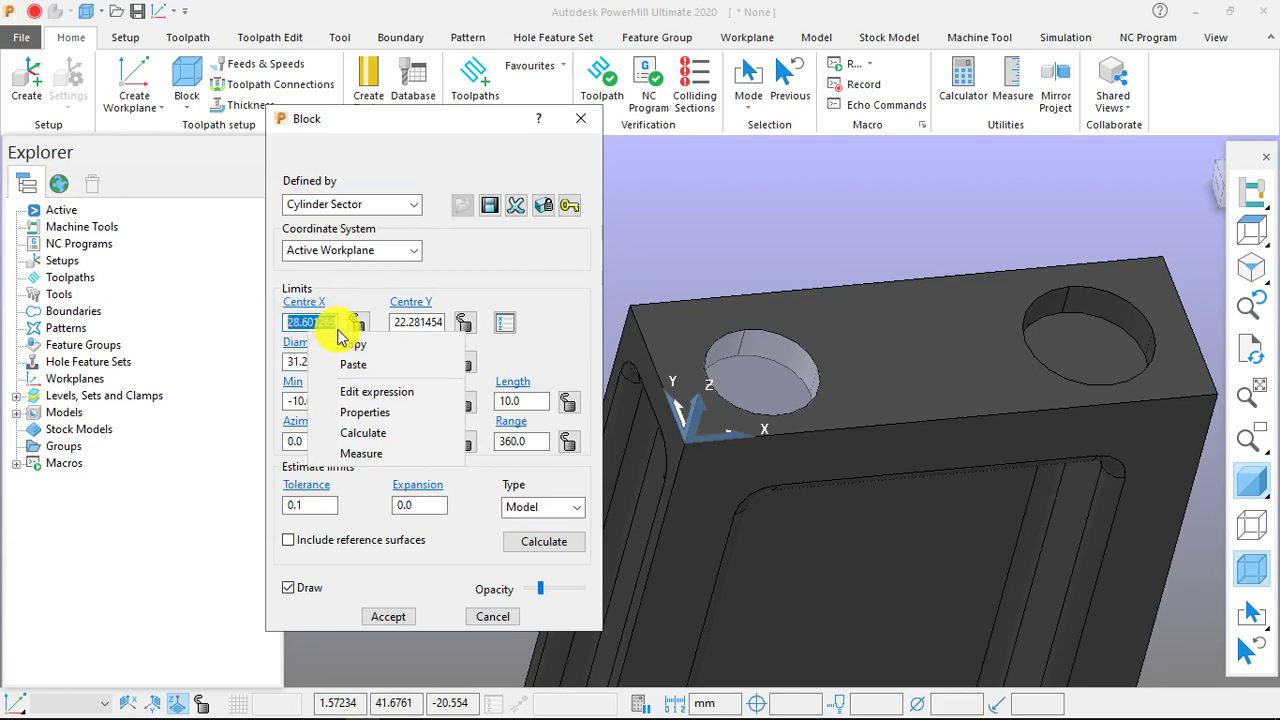
{"action": "left_click", "coordinate": [346, 345]}
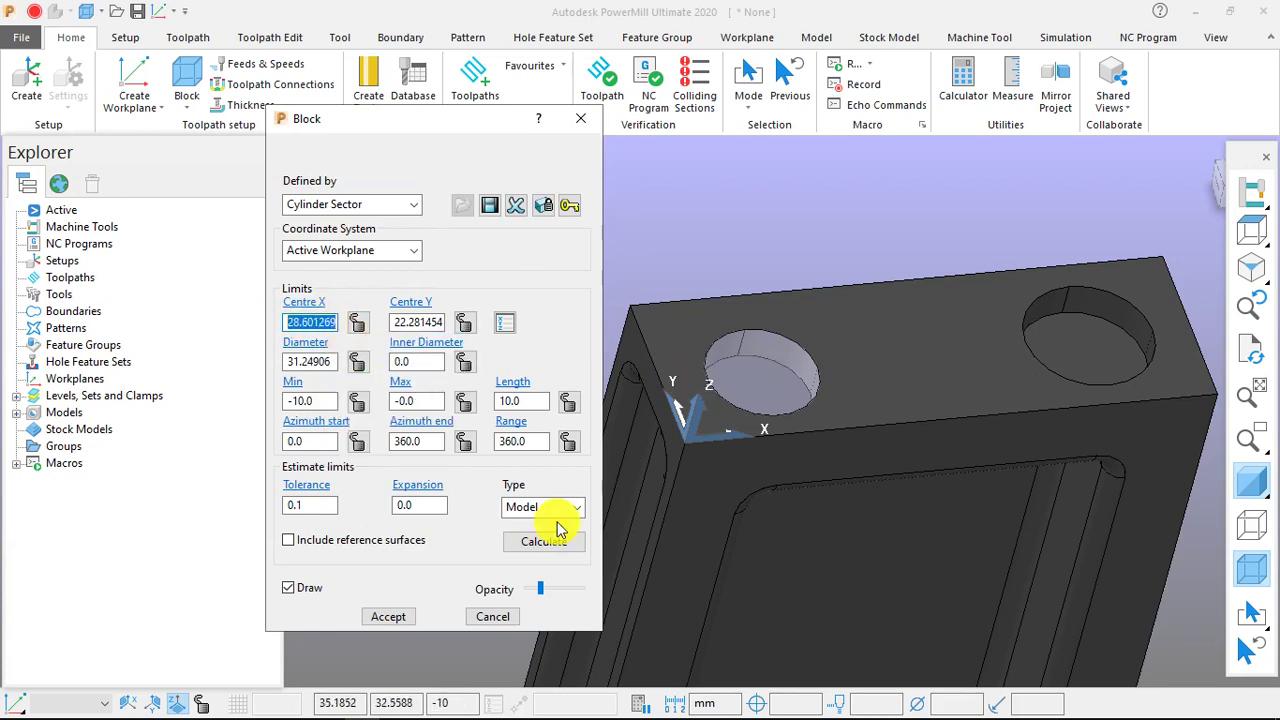
Step: Discard the calculated cylinder sector block, select the whole model in the top view and open its Transform settings
{"action": "left_click", "coordinate": [480, 616]}
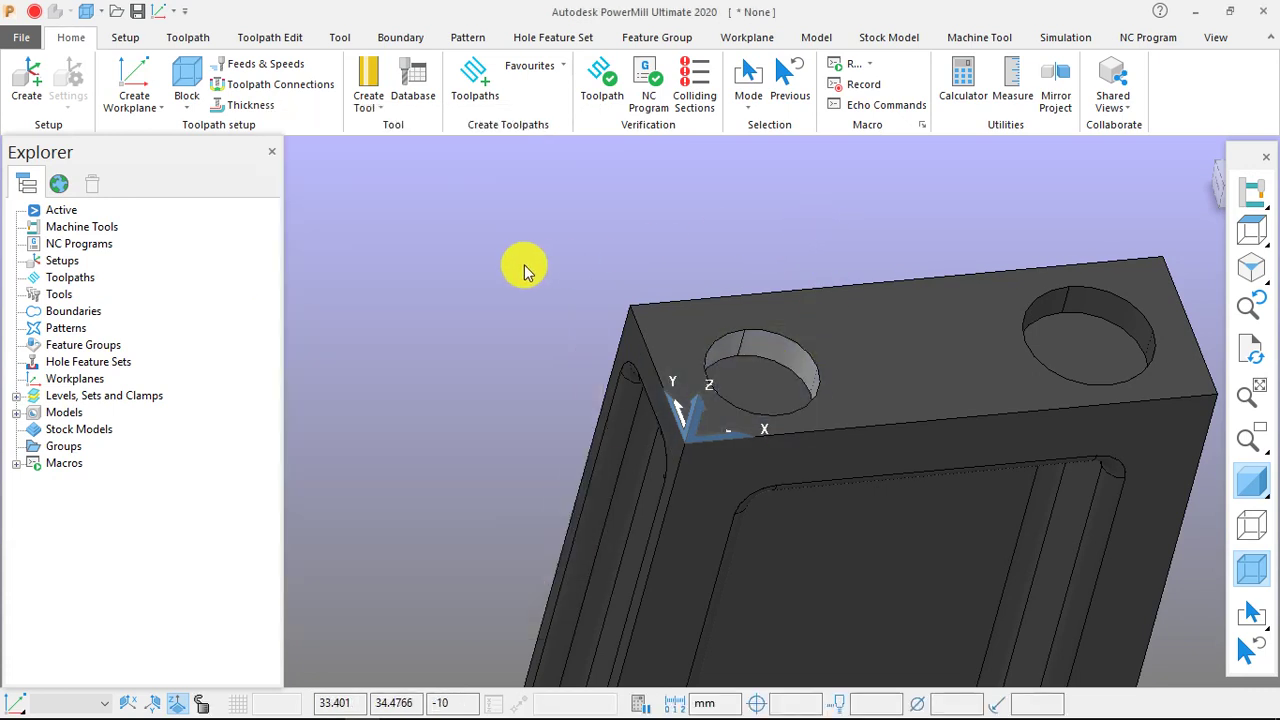
{"action": "scroll", "coordinate": [500, 272], "scroll_direction": "down", "scroll_amount": 5}
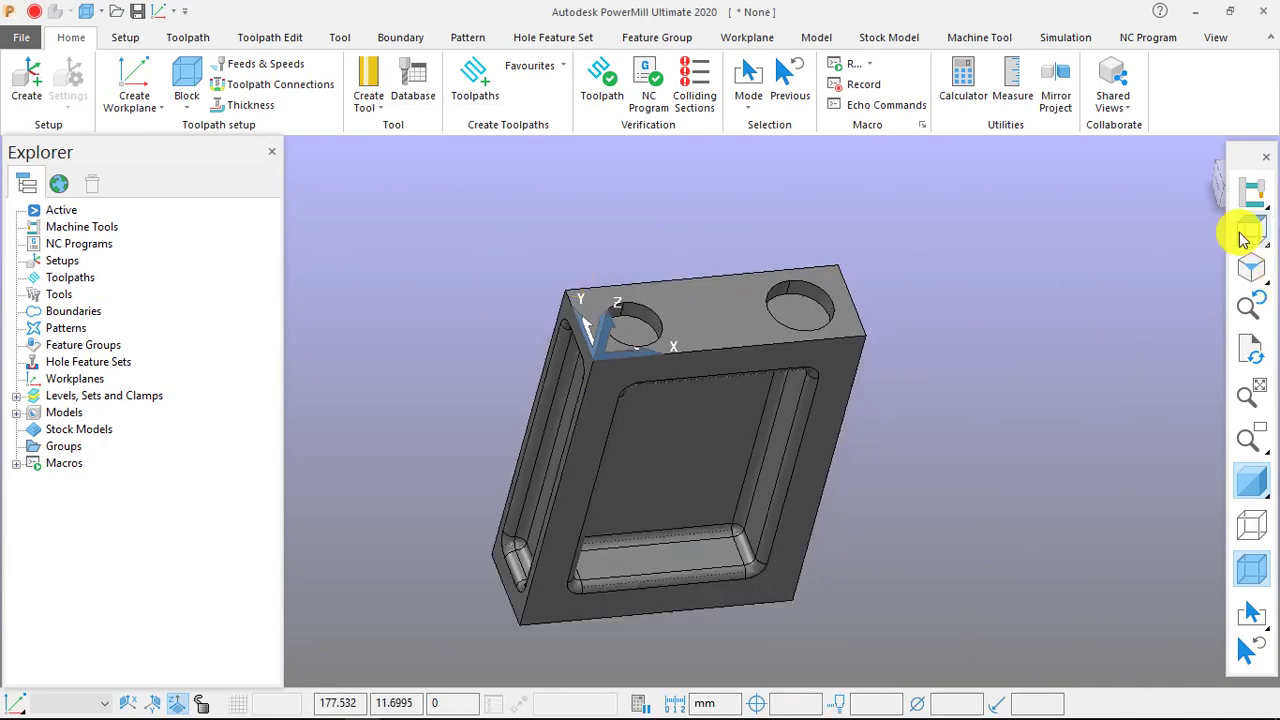
{"action": "left_click", "coordinate": [1250, 230]}
{"action": "scroll", "coordinate": [880, 290], "scroll_direction": "down", "scroll_amount": 4}
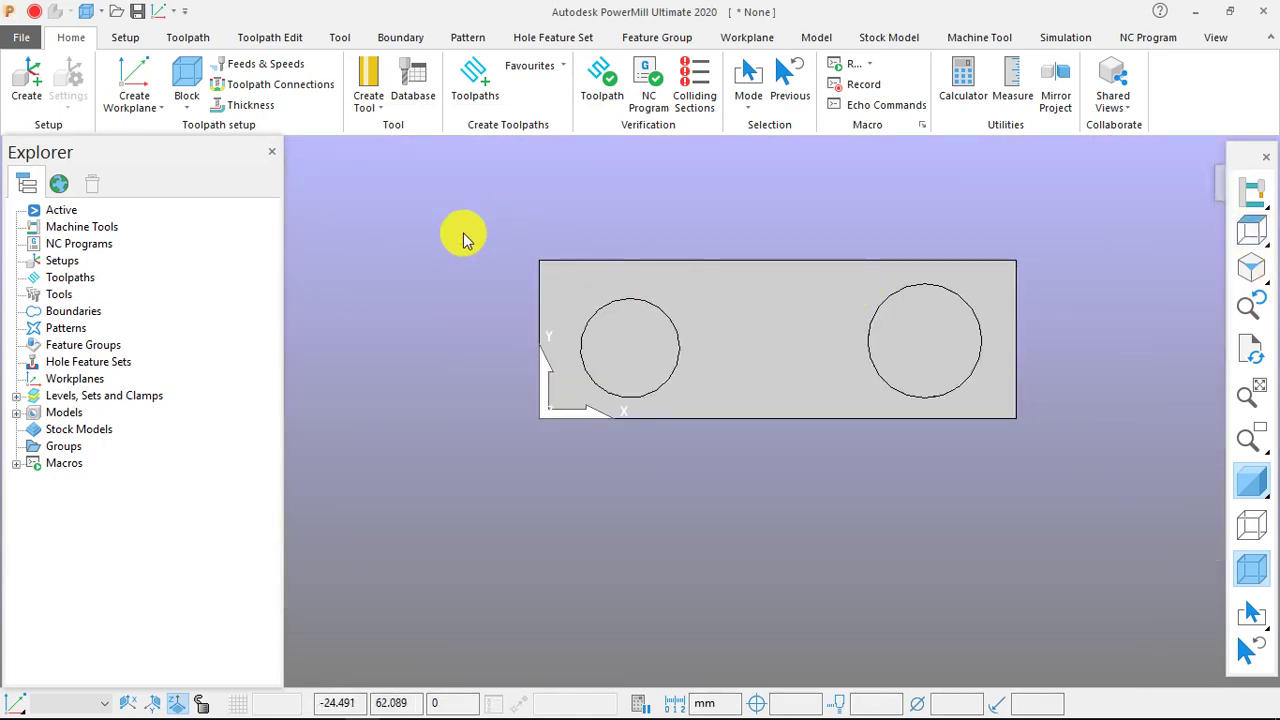
{"action": "left_click_drag", "start_coordinate": [459, 221], "coordinate": [1149, 503]}
{"action": "right_click", "coordinate": [605, 280]}
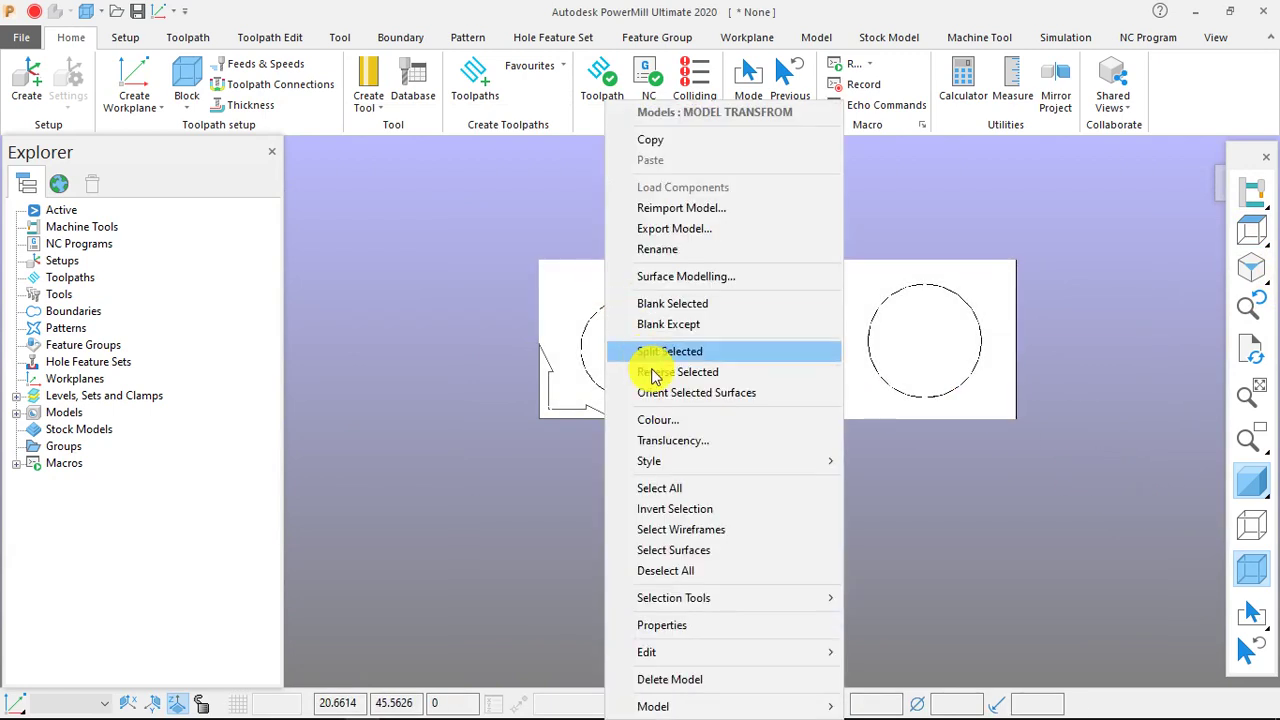
{"action": "mouse_move", "coordinate": [700, 652]}
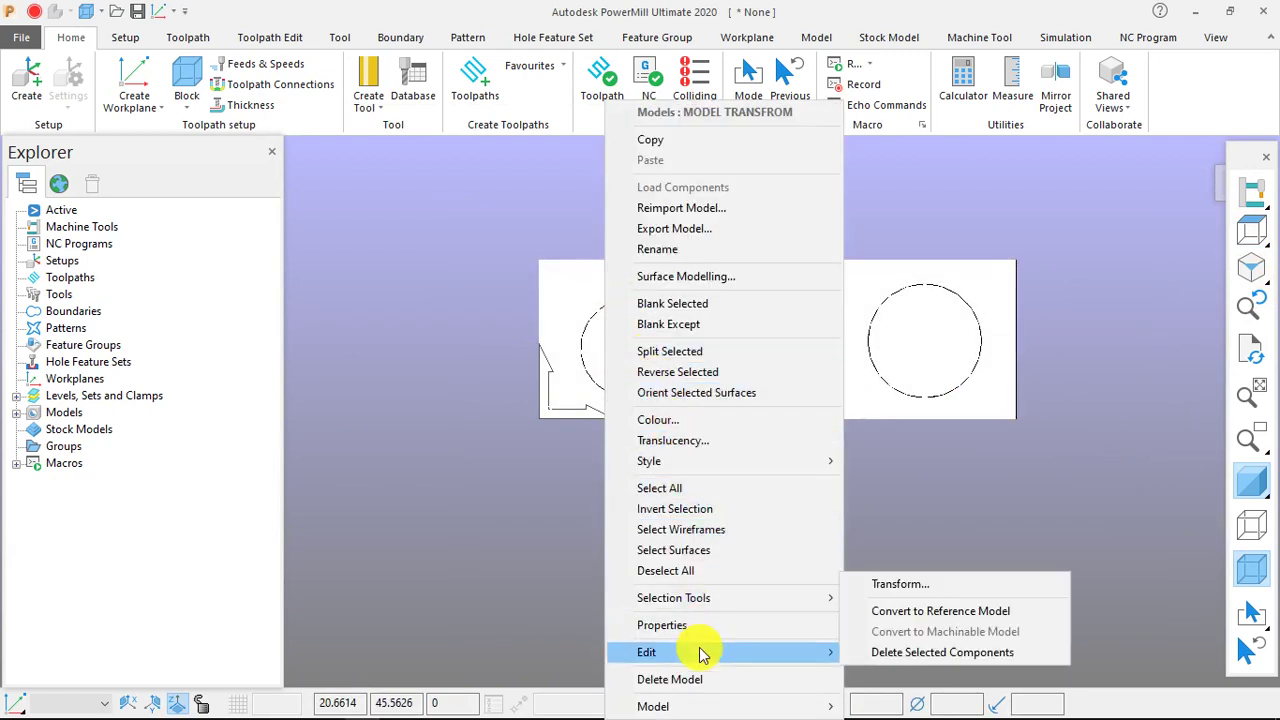
{"action": "left_click", "coordinate": [888, 582]}
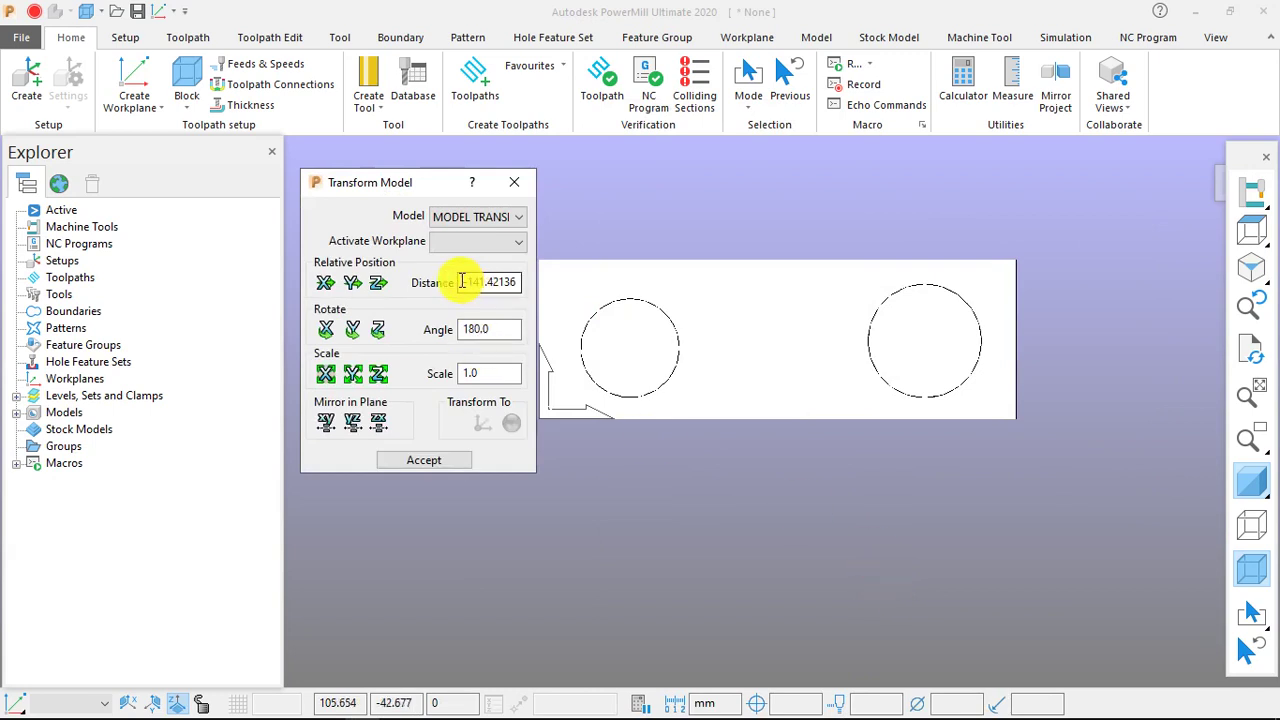
Step: Move the model by a relative distance of -28.601269 mm along X, using the copied centre value made negative, and accept the transform
{"action": "right_click", "coordinate": [495, 283]}
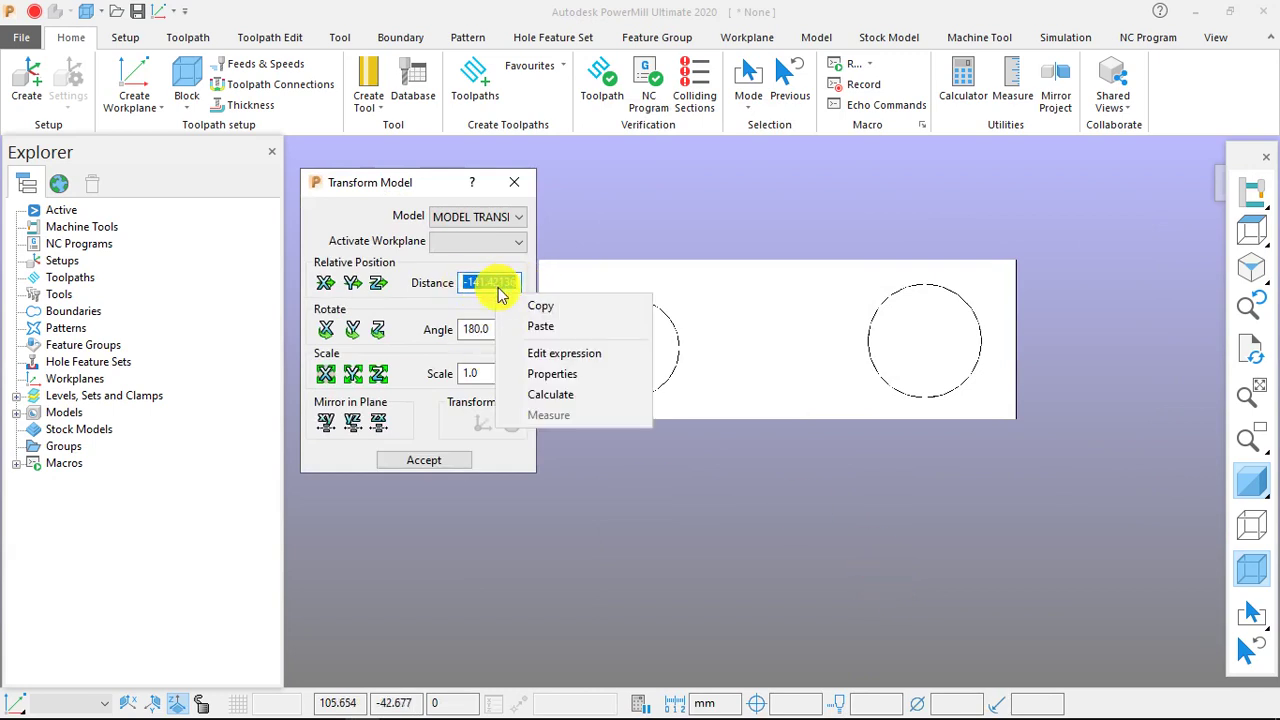
{"action": "left_click", "coordinate": [527, 321]}
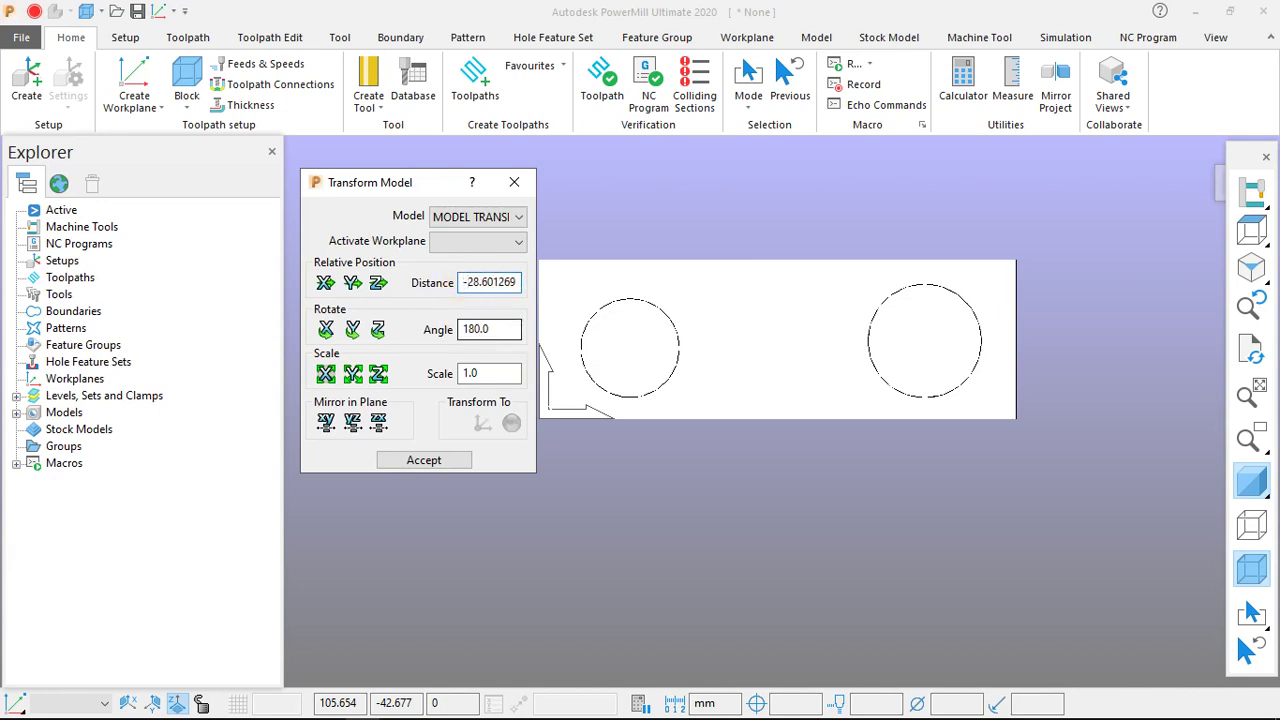
{"action": "double_click", "coordinate": [467, 328]}
{"action": "type", "text": "180"}
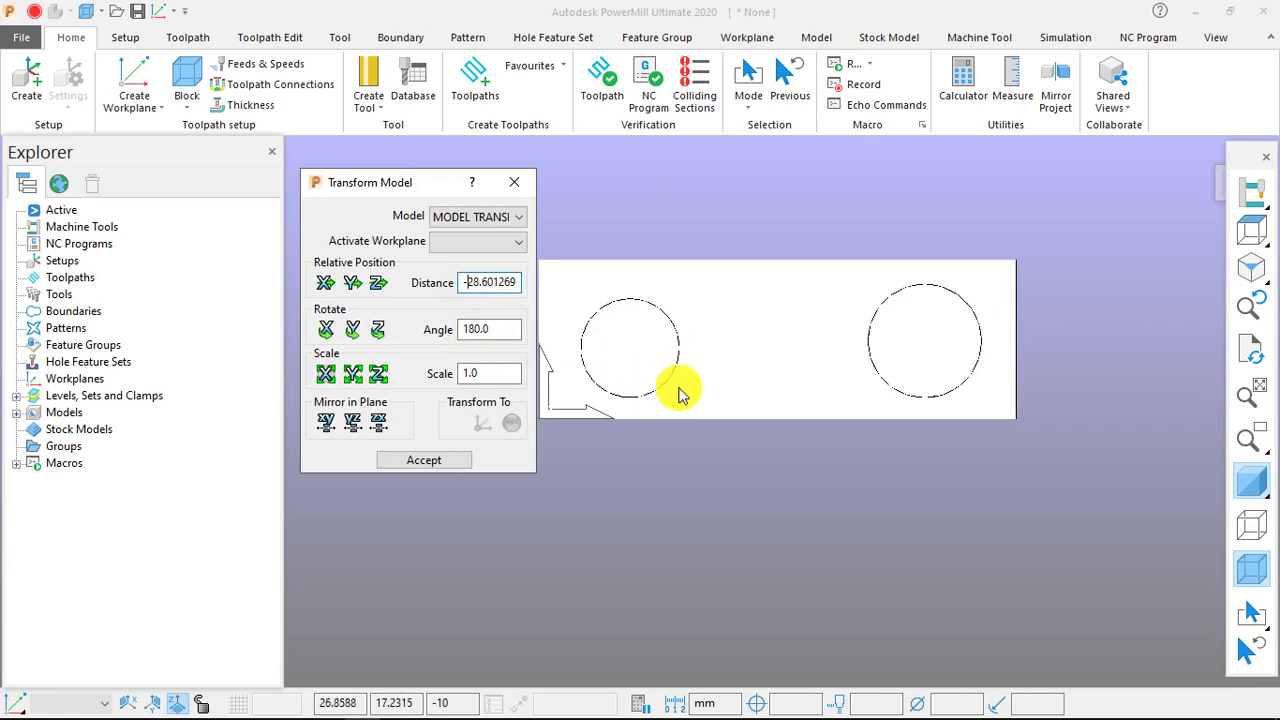
{"action": "scroll", "coordinate": [900, 365], "scroll_direction": "down", "scroll_amount": 1}
{"action": "scroll", "coordinate": [900, 365], "scroll_direction": "down", "scroll_amount": 1}
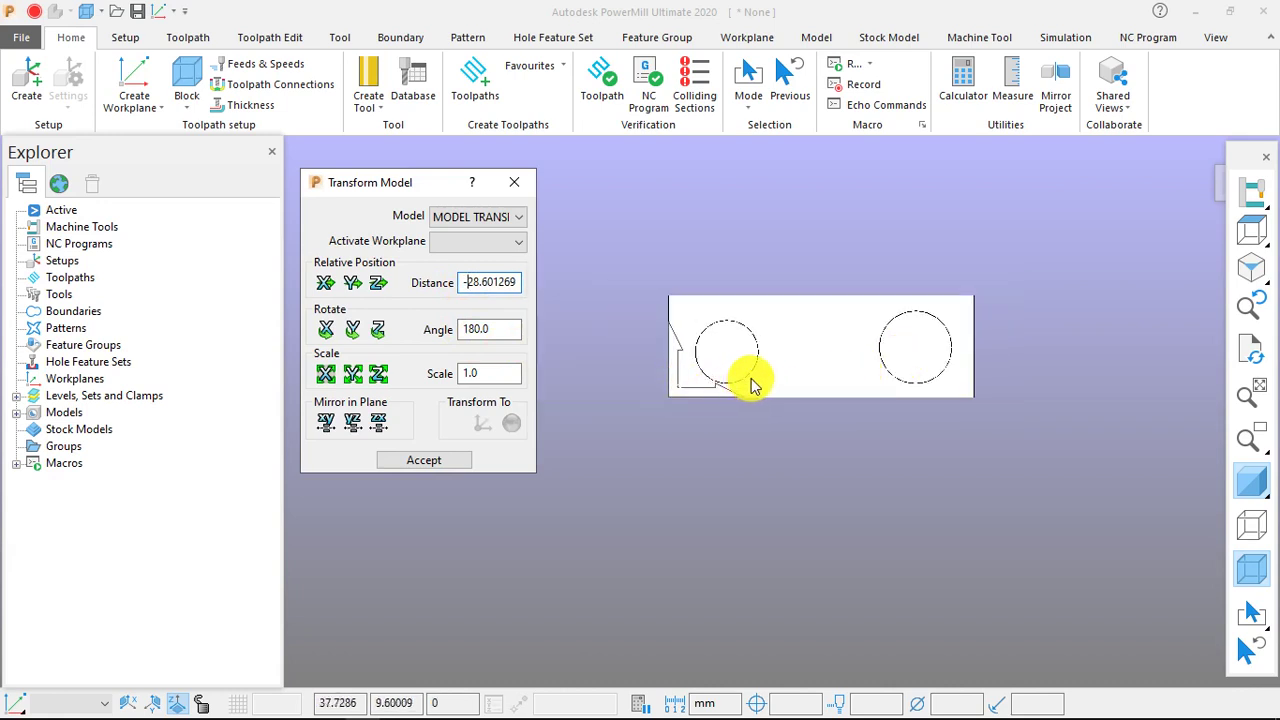
{"action": "left_click", "coordinate": [322, 286]}
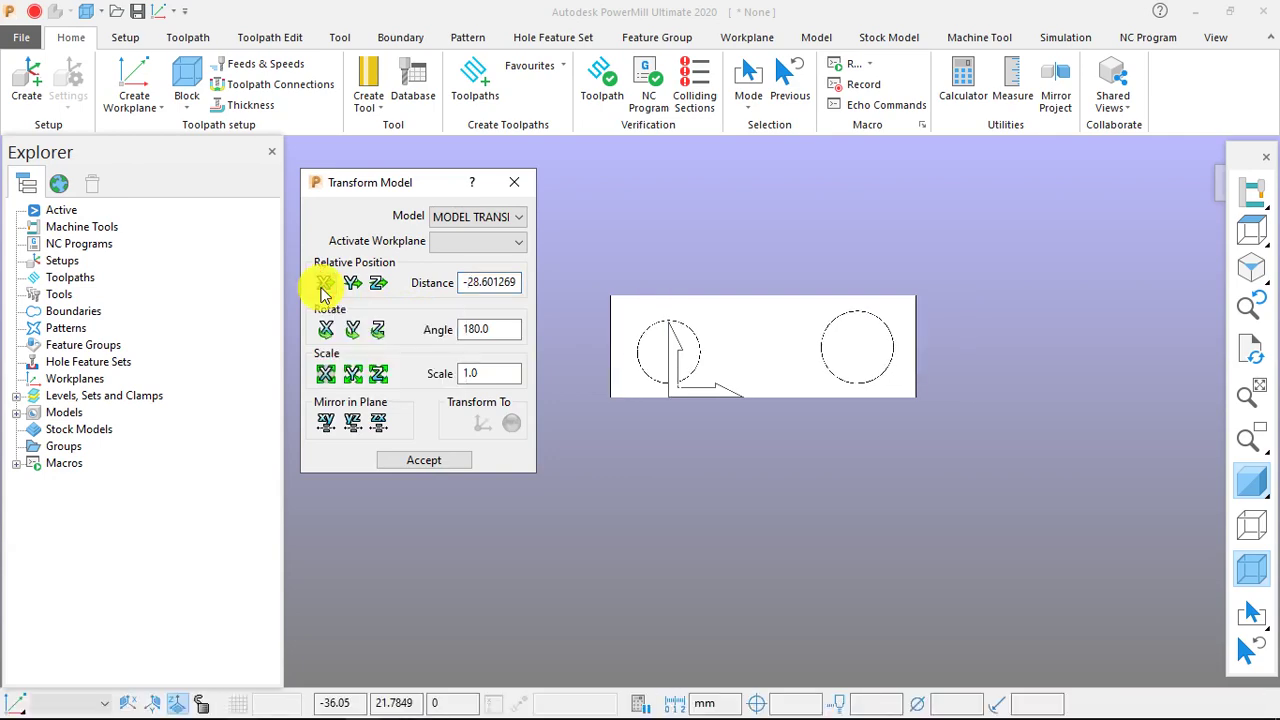
{"action": "left_click", "coordinate": [423, 460]}
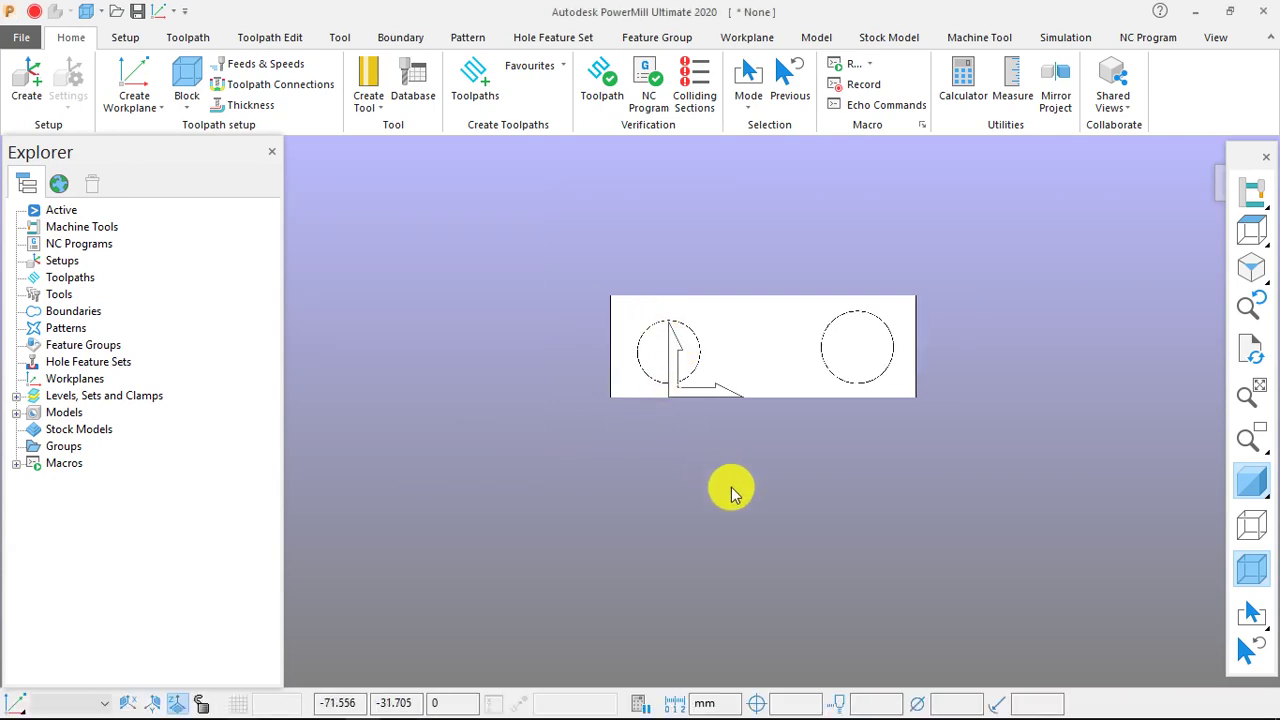
Step: Calculate a block defined by Cylinder around the hole nearest the origin, using the active workplane and the Model limit type
{"action": "middle_click_drag", "start_coordinate": [771, 434], "coordinate": [1055, 357]}
{"action": "scroll", "coordinate": [651, 357], "scroll_direction": "up", "scroll_amount": 5}
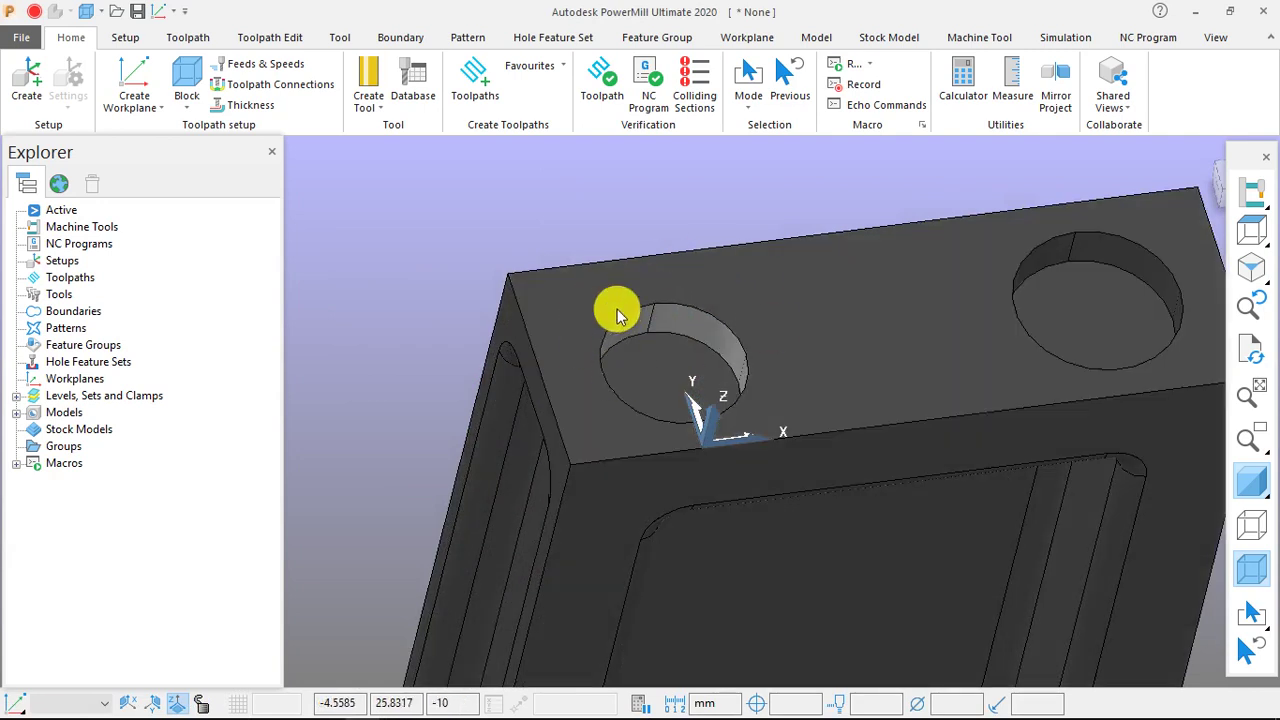
{"action": "left_click", "coordinate": [188, 78]}
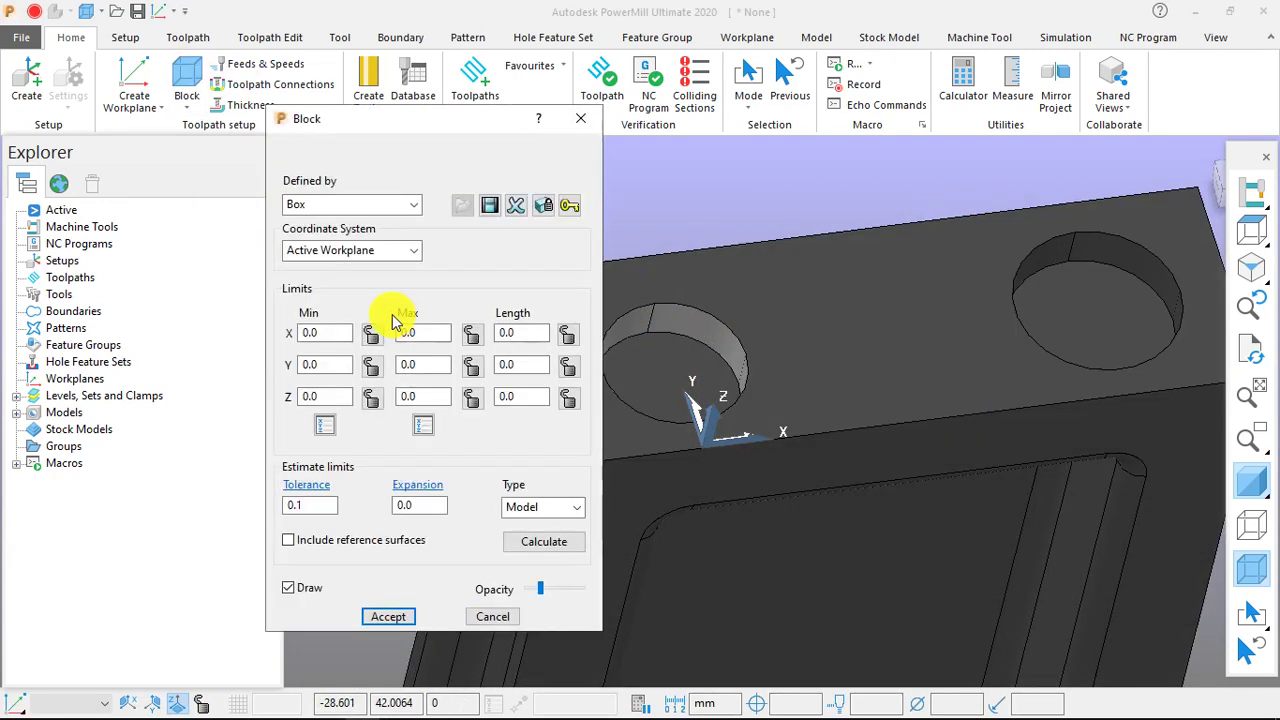
{"action": "left_click", "coordinate": [392, 205]}
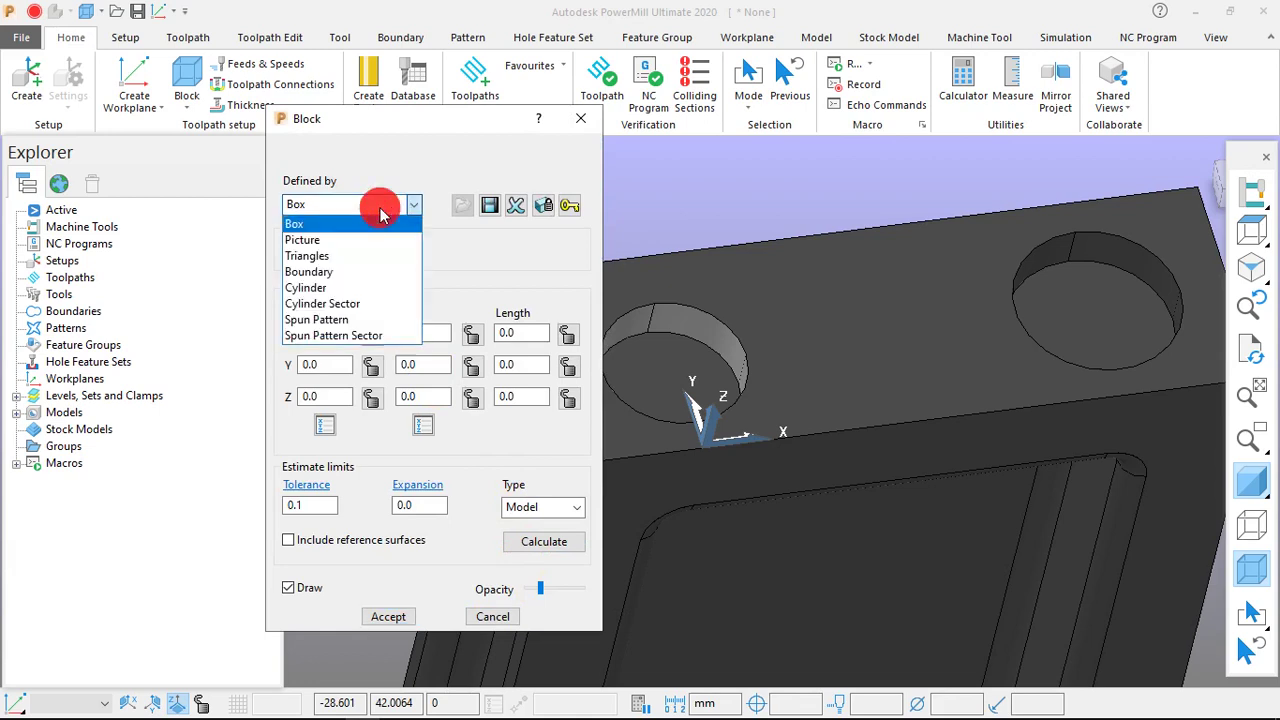
{"action": "left_click", "coordinate": [316, 290]}
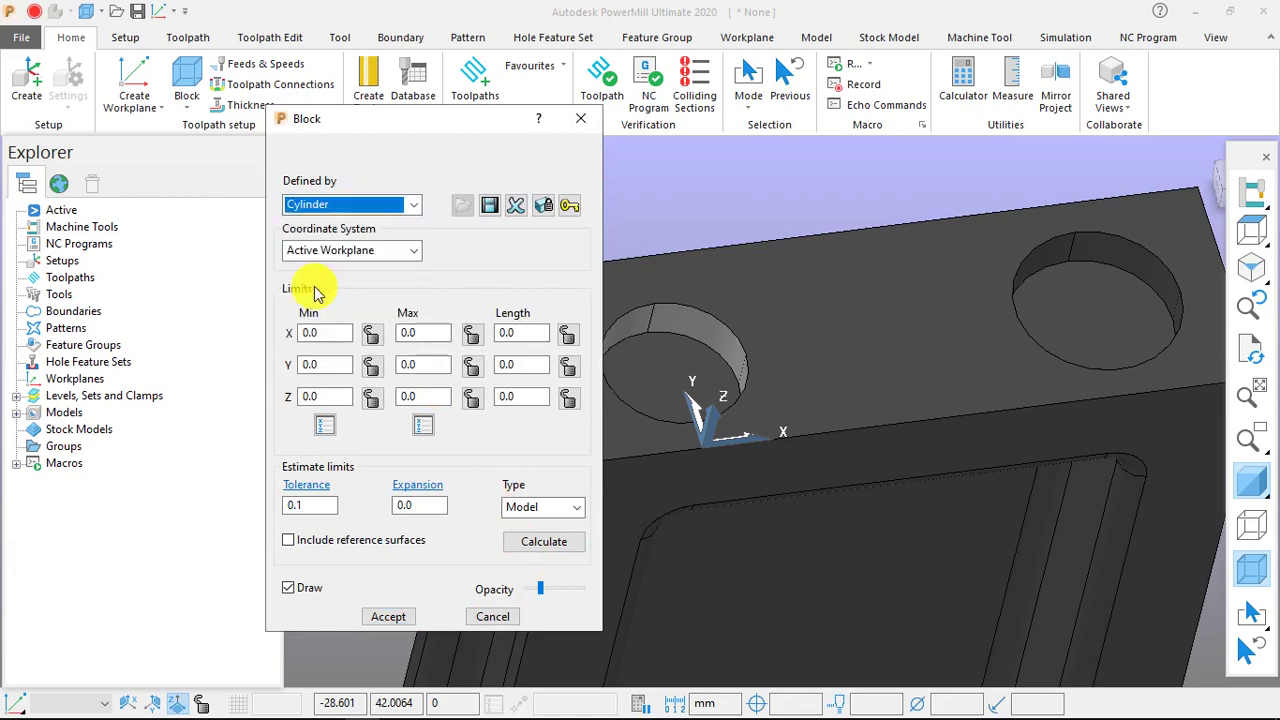
{"action": "left_click", "coordinate": [550, 545]}
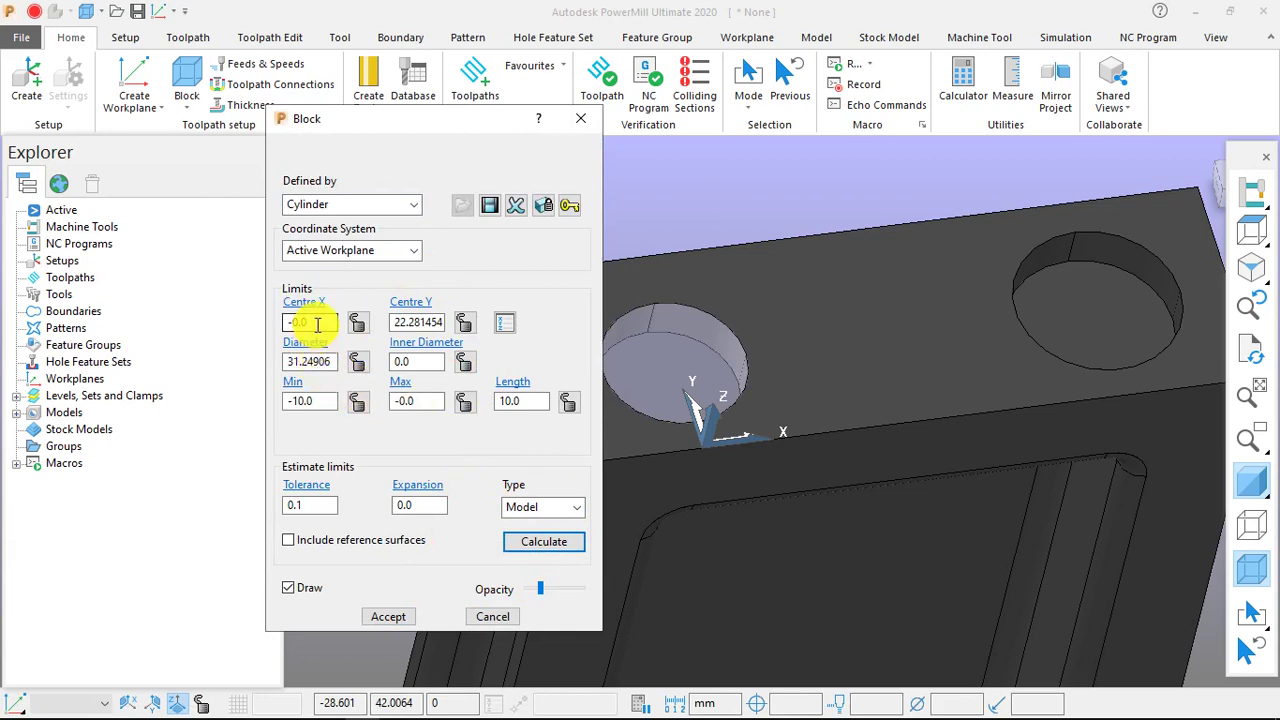
Step: Copy the cylinder block's calculated Centre Y value and cancel the block
{"action": "left_click_drag", "start_coordinate": [275, 331], "coordinate": [326, 328]}
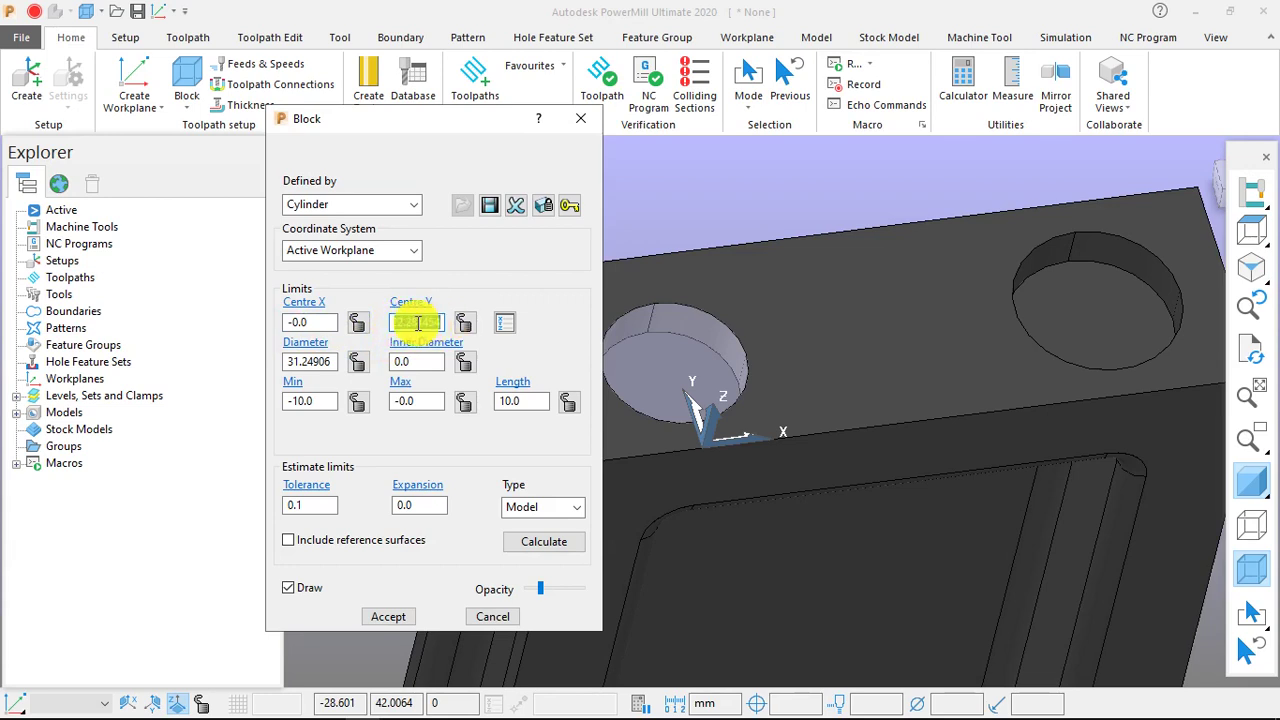
{"action": "right_click", "coordinate": [418, 323]}
{"action": "left_click", "coordinate": [460, 341]}
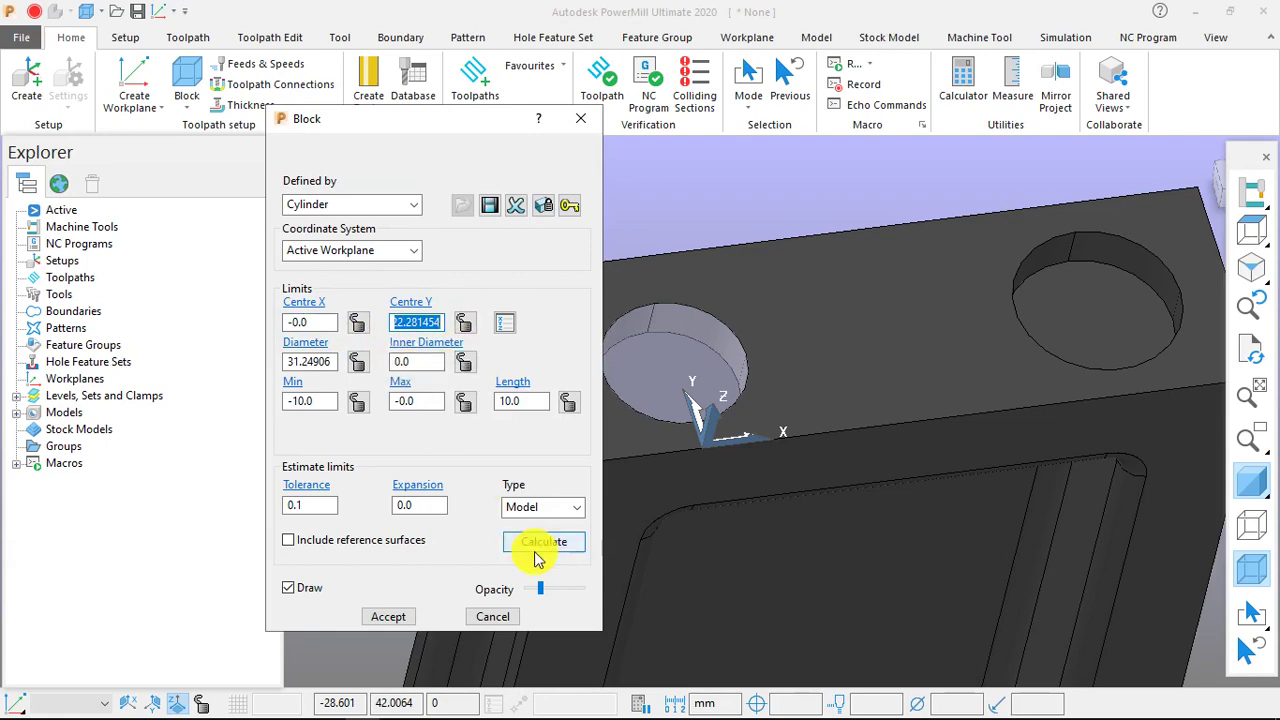
{"action": "left_click", "coordinate": [492, 616]}
Step: Select all of the model's surfaces again and open the Transform settings for the Y move
{"action": "scroll", "coordinate": [440, 312], "scroll_direction": "down", "scroll_amount": 2}
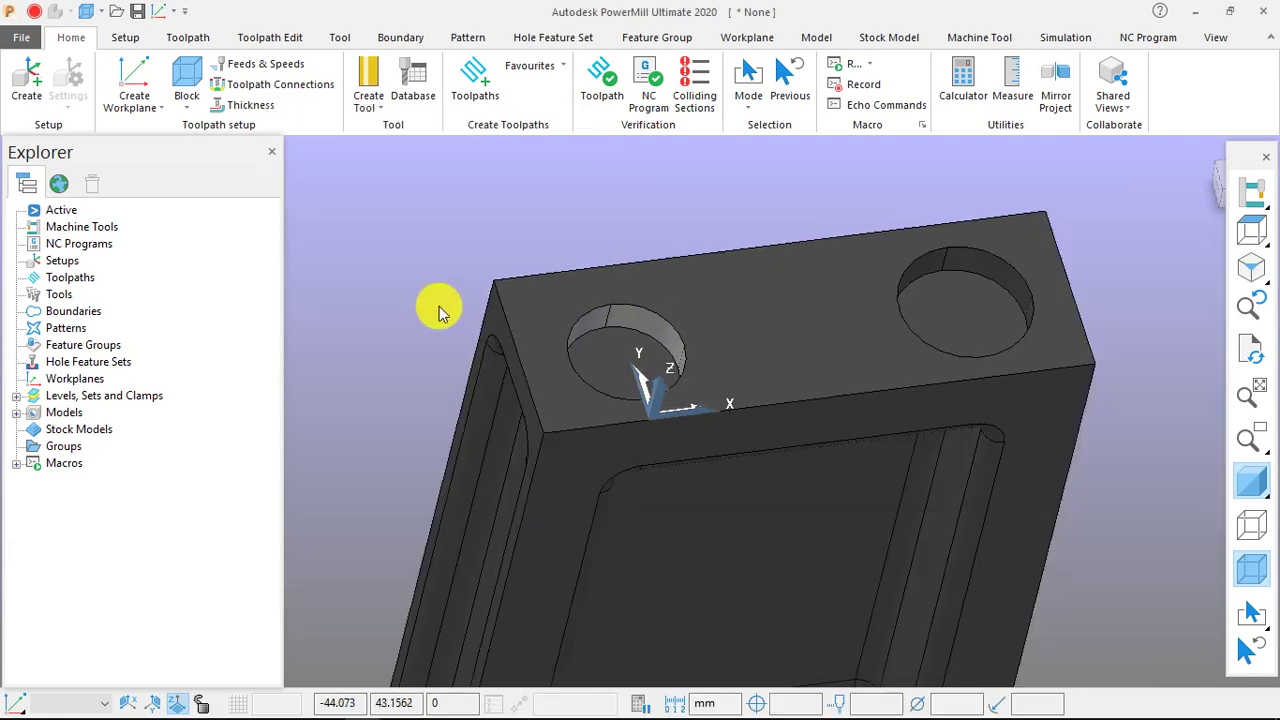
{"action": "scroll", "coordinate": [900, 315], "scroll_direction": "down", "scroll_amount": 5}
{"action": "left_click_drag", "start_coordinate": [403, 268], "coordinate": [814, 514]}
{"action": "right_click", "coordinate": [546, 343]}
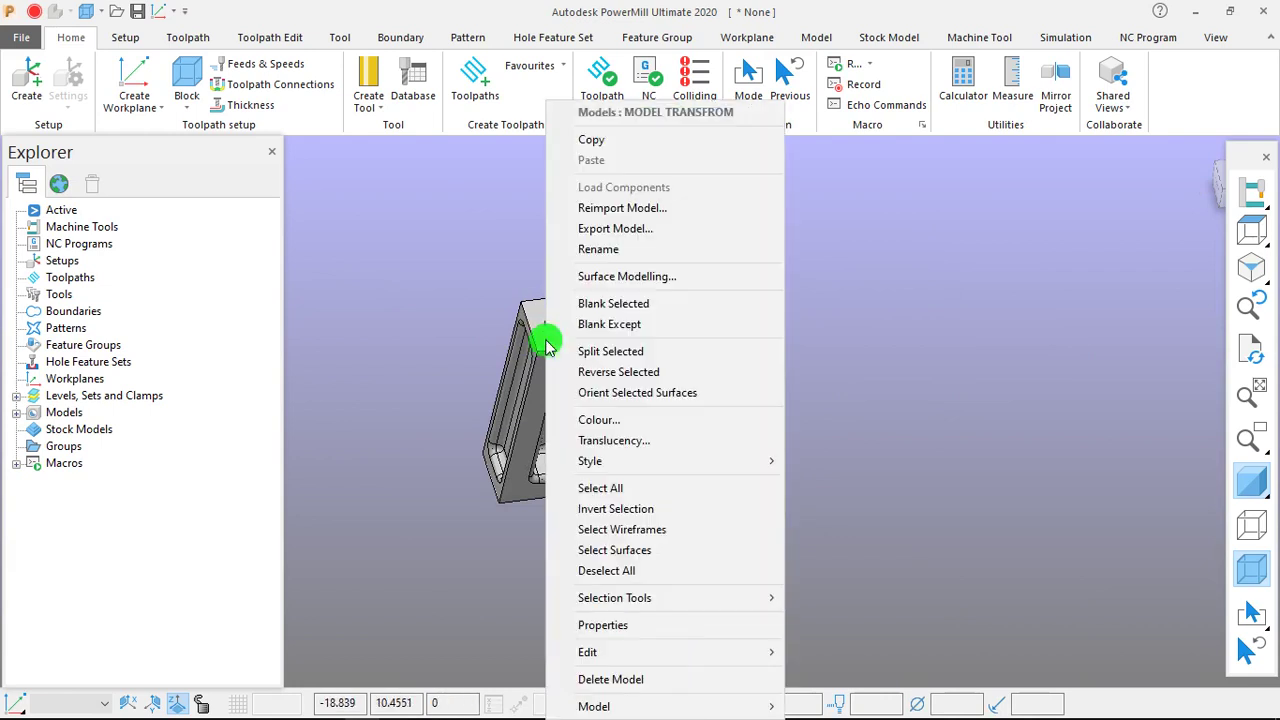
{"action": "mouse_move", "coordinate": [623, 651]}
{"action": "left_click", "coordinate": [830, 583]}
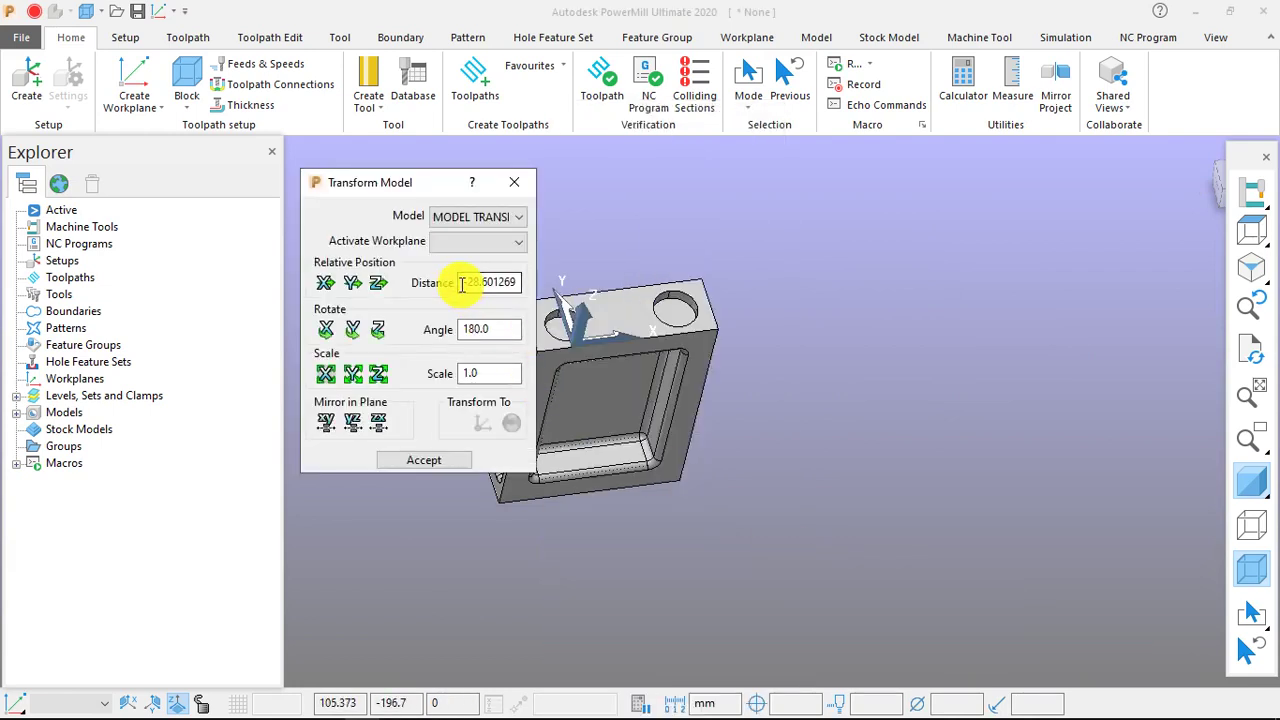
Step: Move the model by a relative distance of -22.281454 mm along Y, using the copied centre value made negative, and accept the transform
{"action": "left_click_drag", "start_coordinate": [462, 284], "coordinate": [549, 282]}
{"action": "right_click", "coordinate": [488, 292]}
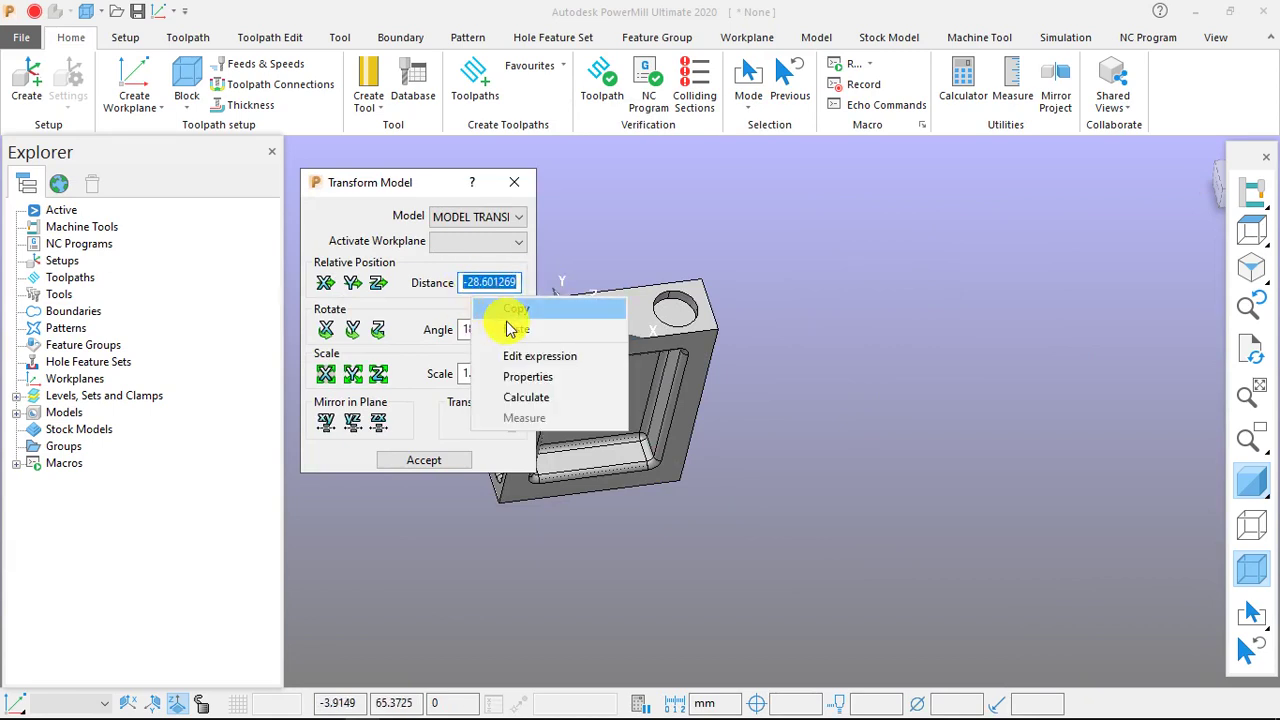
{"action": "left_click", "coordinate": [508, 327]}
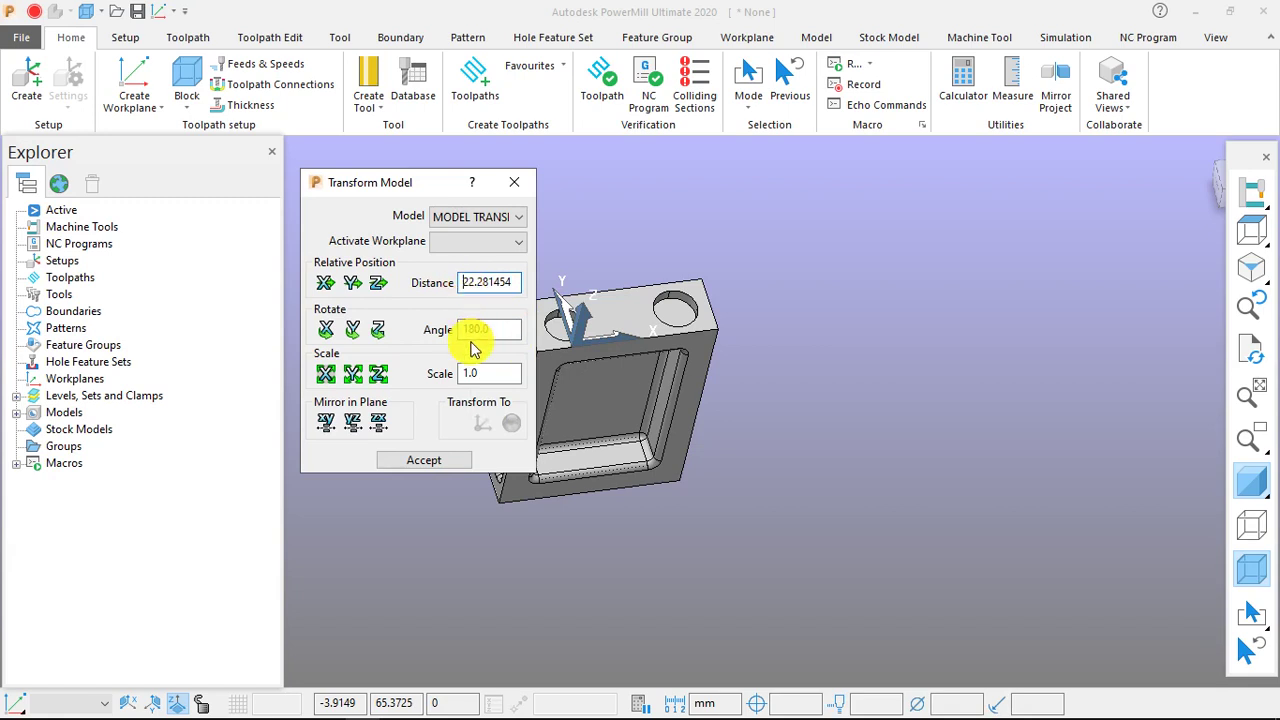
{"action": "key", "text": "Home"}
{"action": "type", "text": "-"}
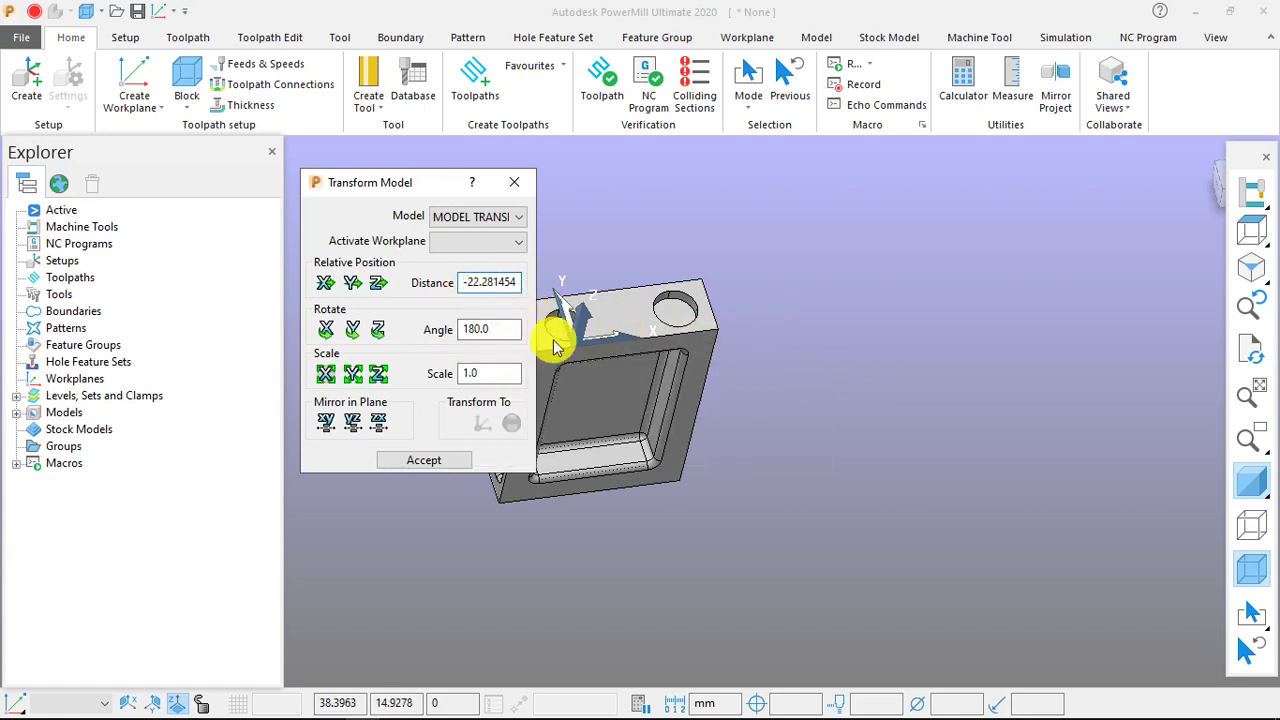
{"action": "left_click", "coordinate": [350, 284]}
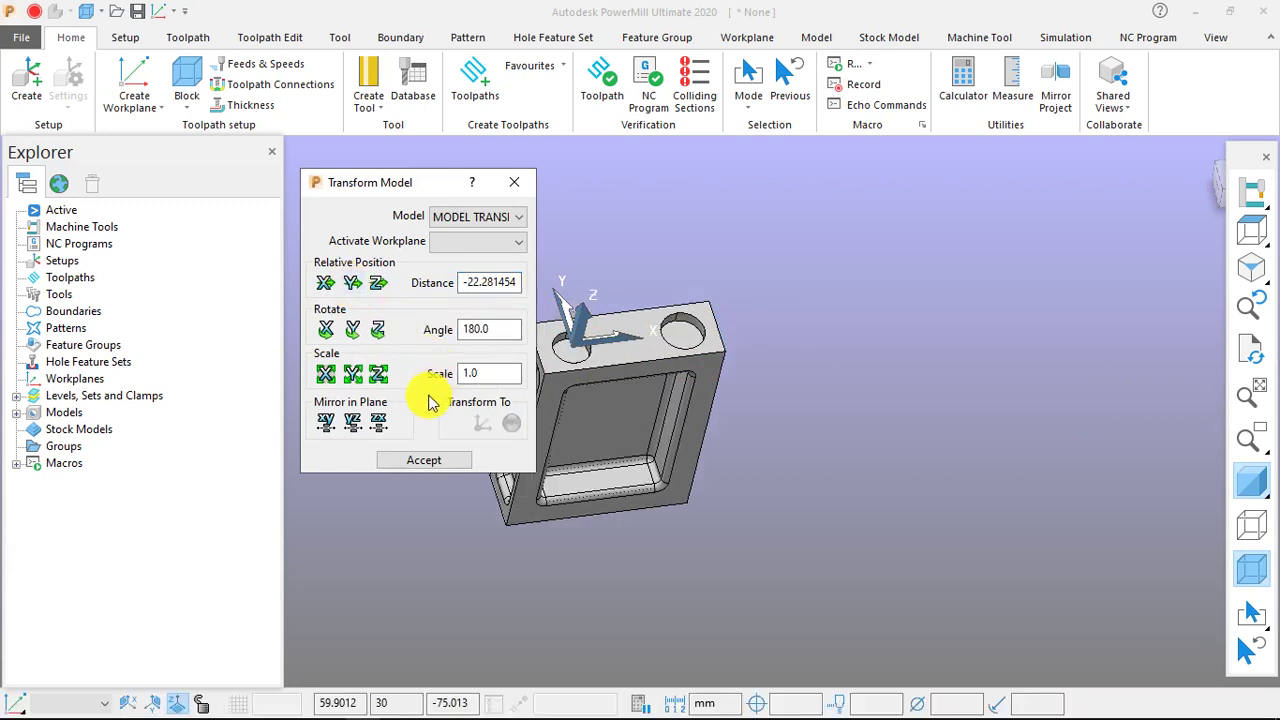
{"action": "left_click", "coordinate": [424, 460]}
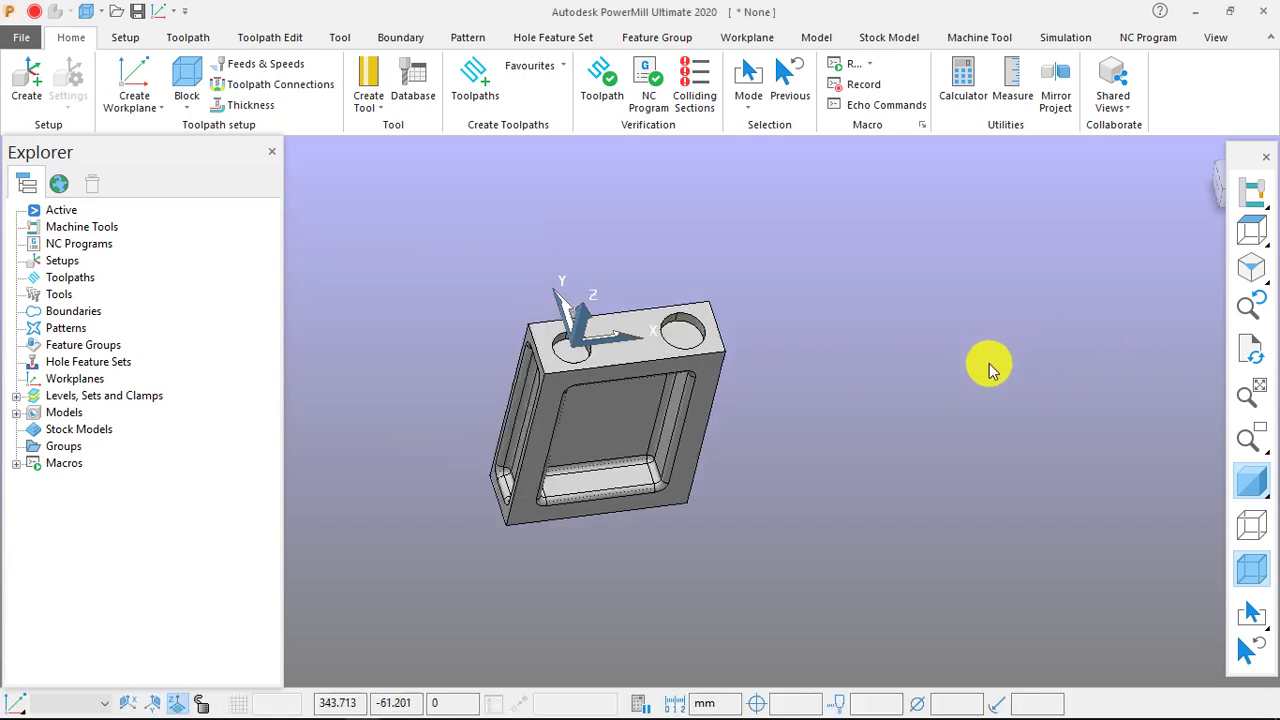
Step: Examine the position of the origin axes within the hole from the top and from tilted views
{"action": "left_click", "coordinate": [1252, 232]}
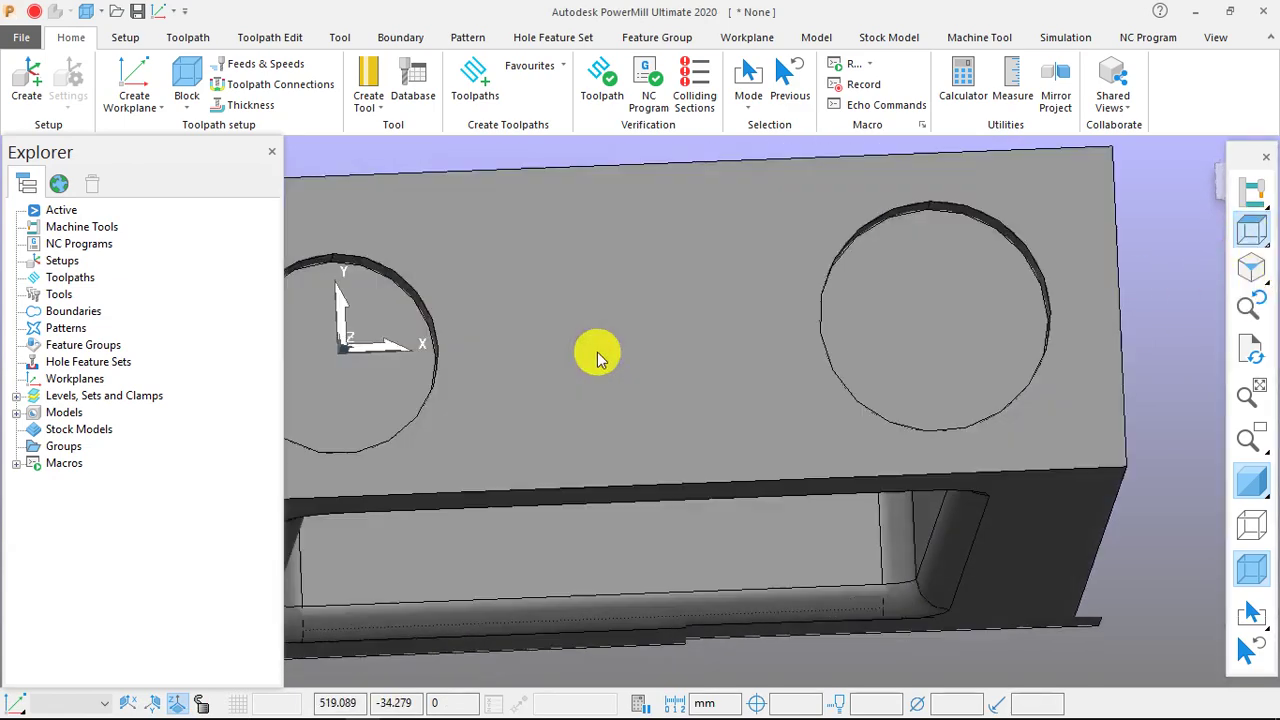
{"action": "scroll", "coordinate": [605, 380], "scroll_direction": "up", "scroll_amount": 3}
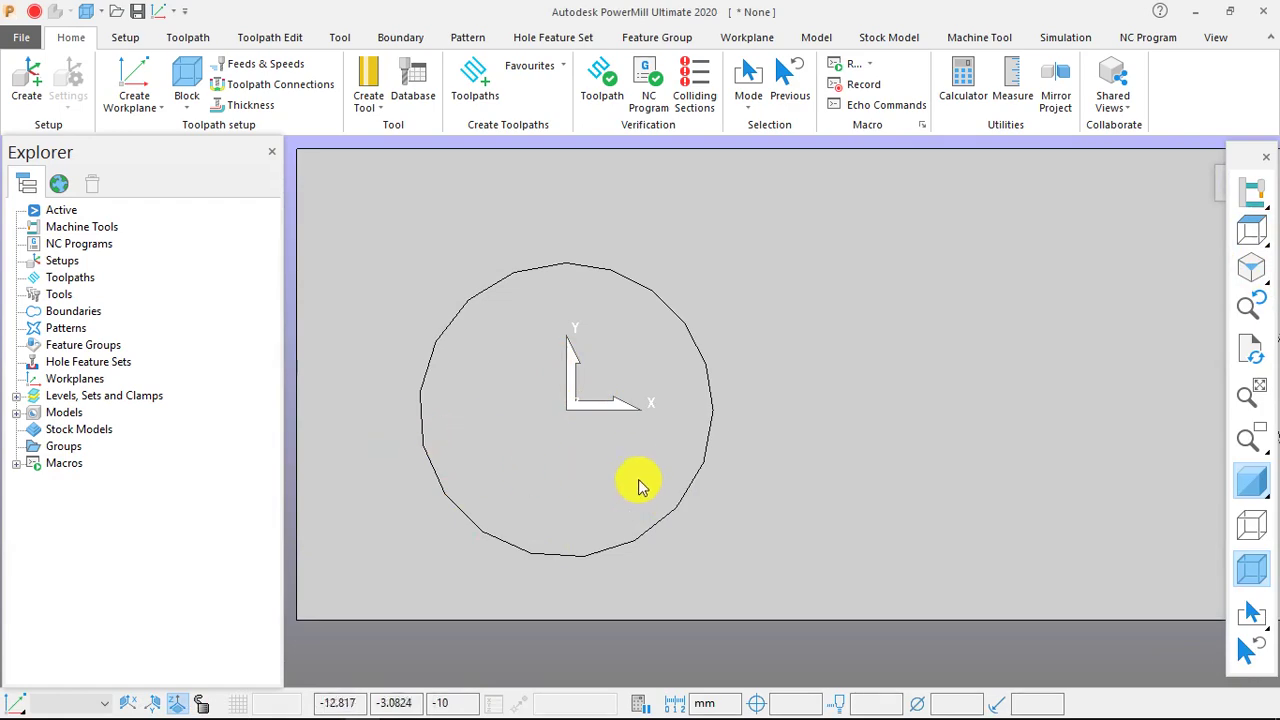
{"action": "mouse_move", "coordinate": [640, 486]}
{"action": "middle_mouse_down"}
{"action": "mouse_move", "coordinate": [669, 400]}
{"action": "mouse_move", "coordinate": [651, 257]}
{"action": "middle_mouse_up"}
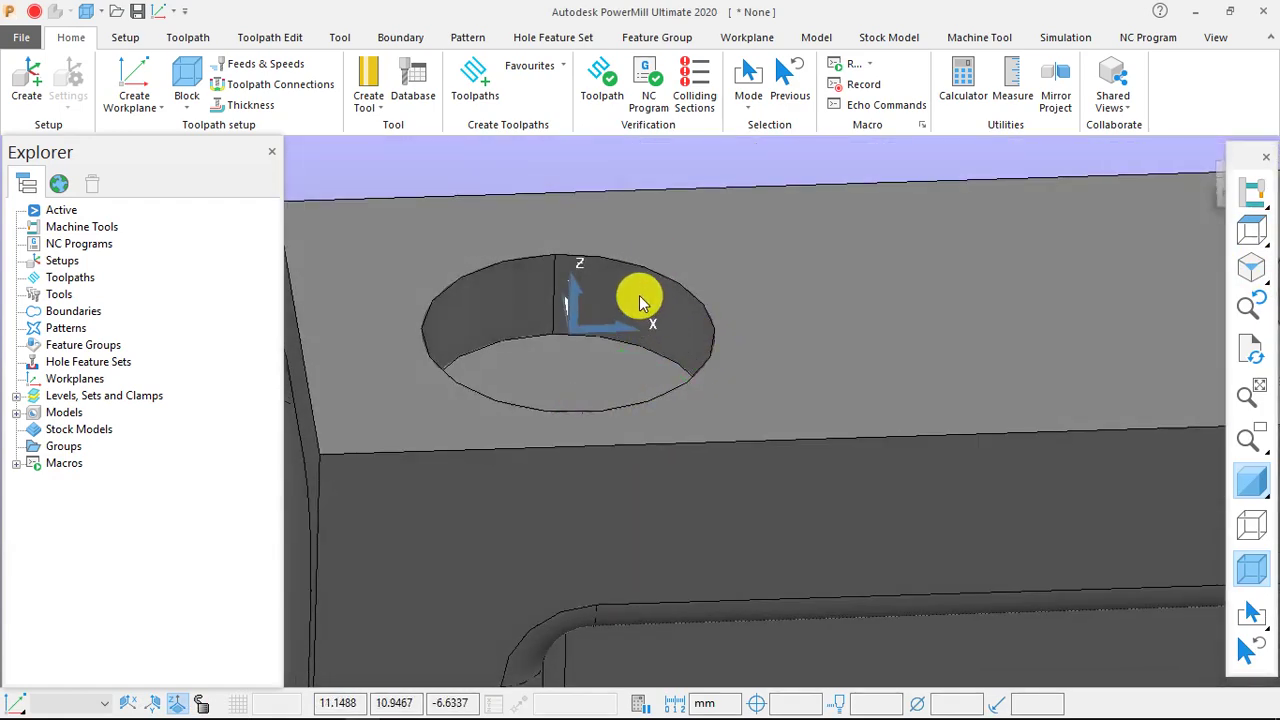
{"action": "scroll", "coordinate": [640, 294], "scroll_direction": "up", "scroll_amount": 3}
{"action": "scroll", "coordinate": [671, 280], "scroll_direction": "down", "scroll_amount": 2}
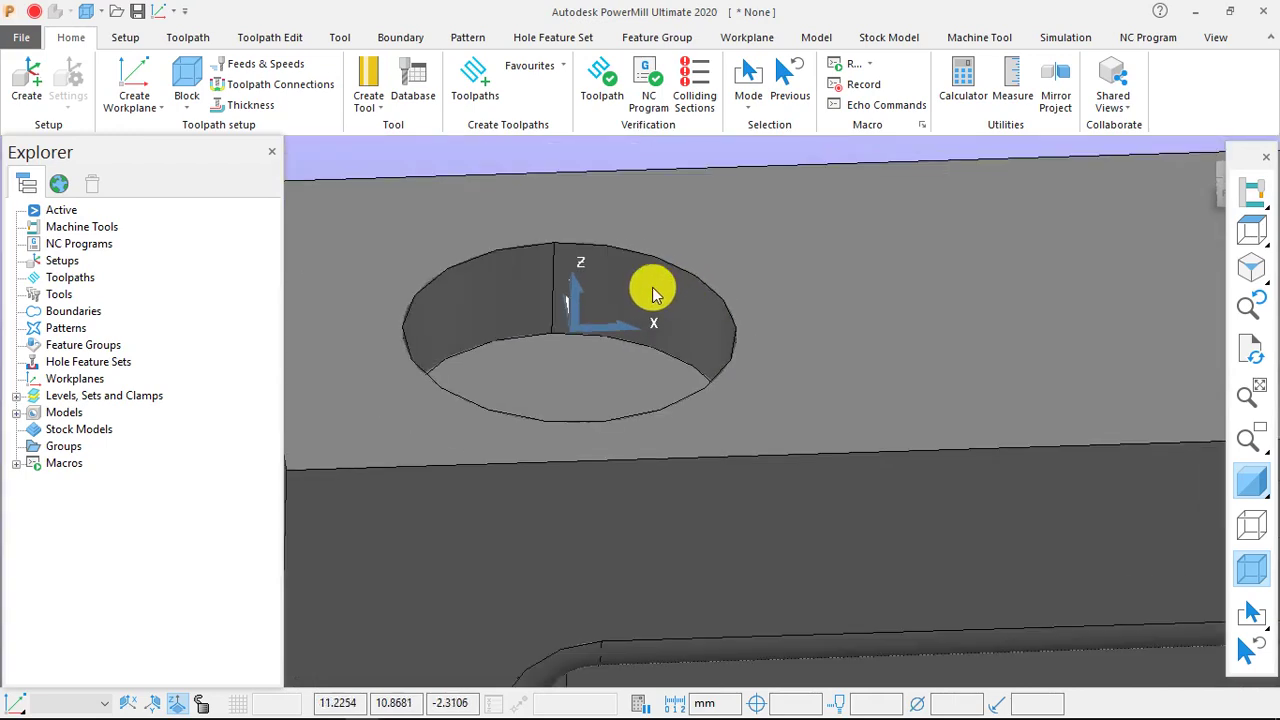
{"action": "middle_click_drag", "start_coordinate": [677, 246], "coordinate": [655, 306]}
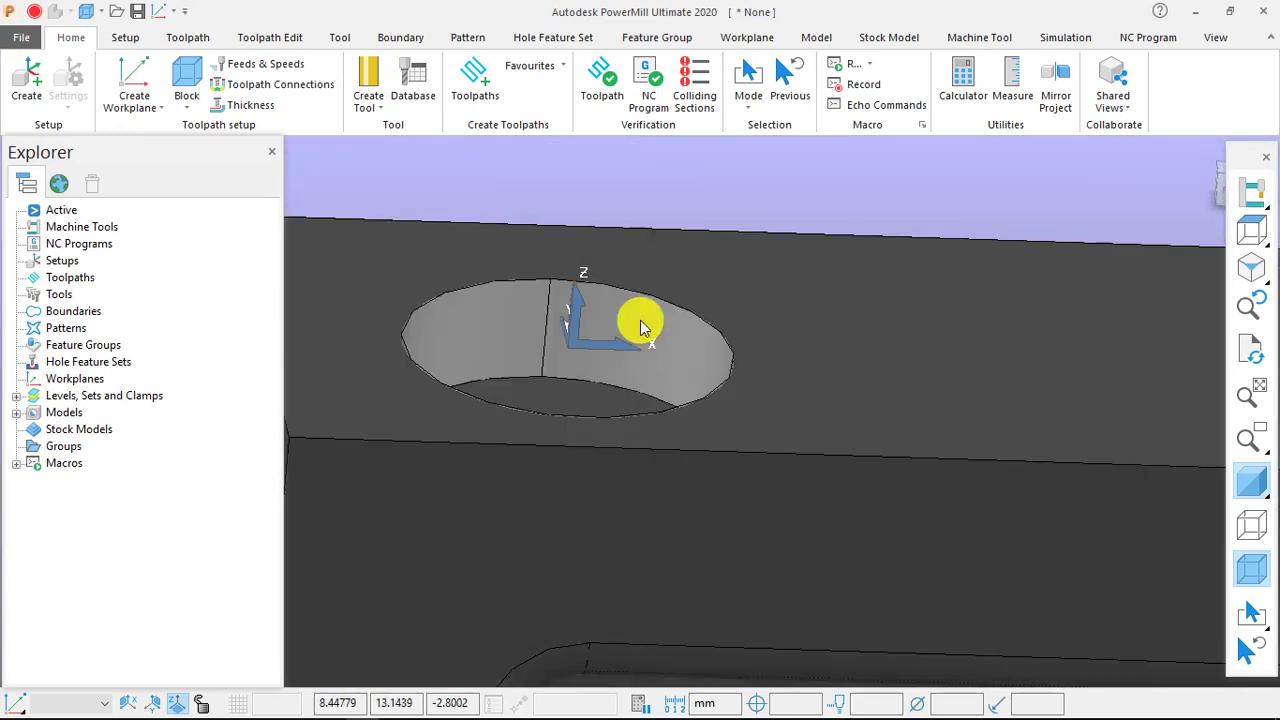